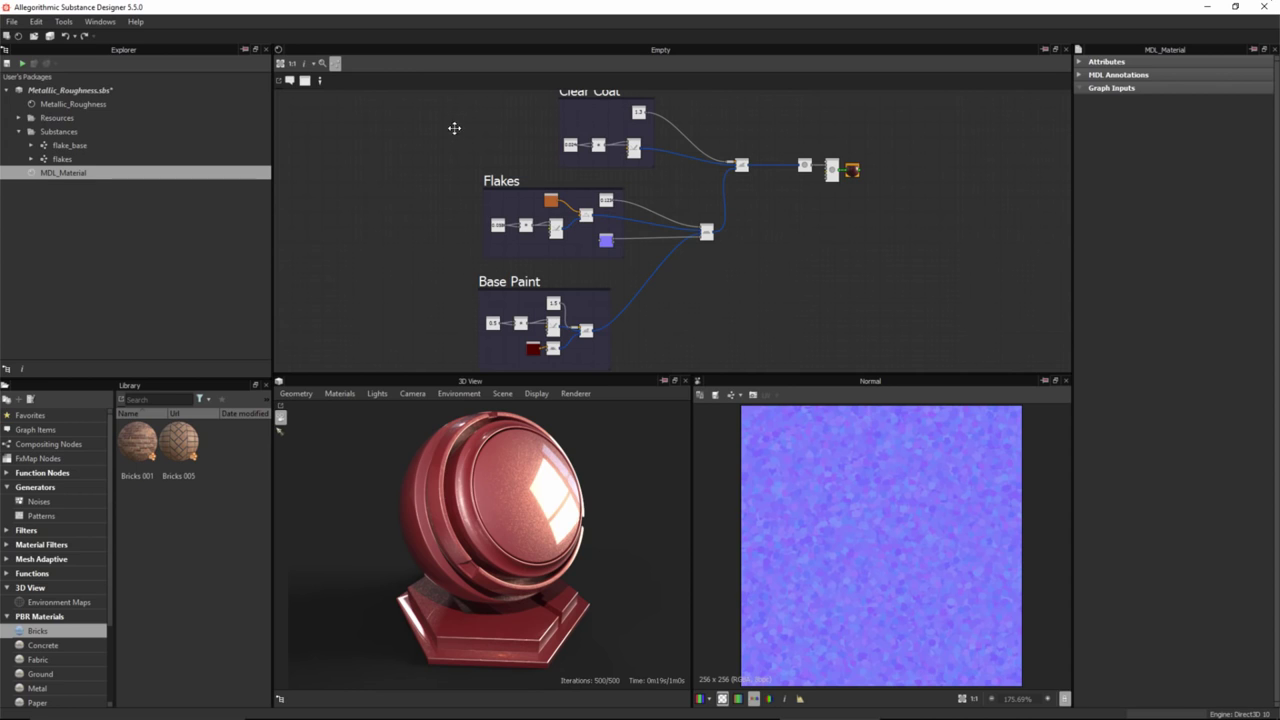
# - Create a new MDL material graph named CarPaint from the Empty template in the Metallic_Roughness.sbs package
pyautogui.click(79, 90)
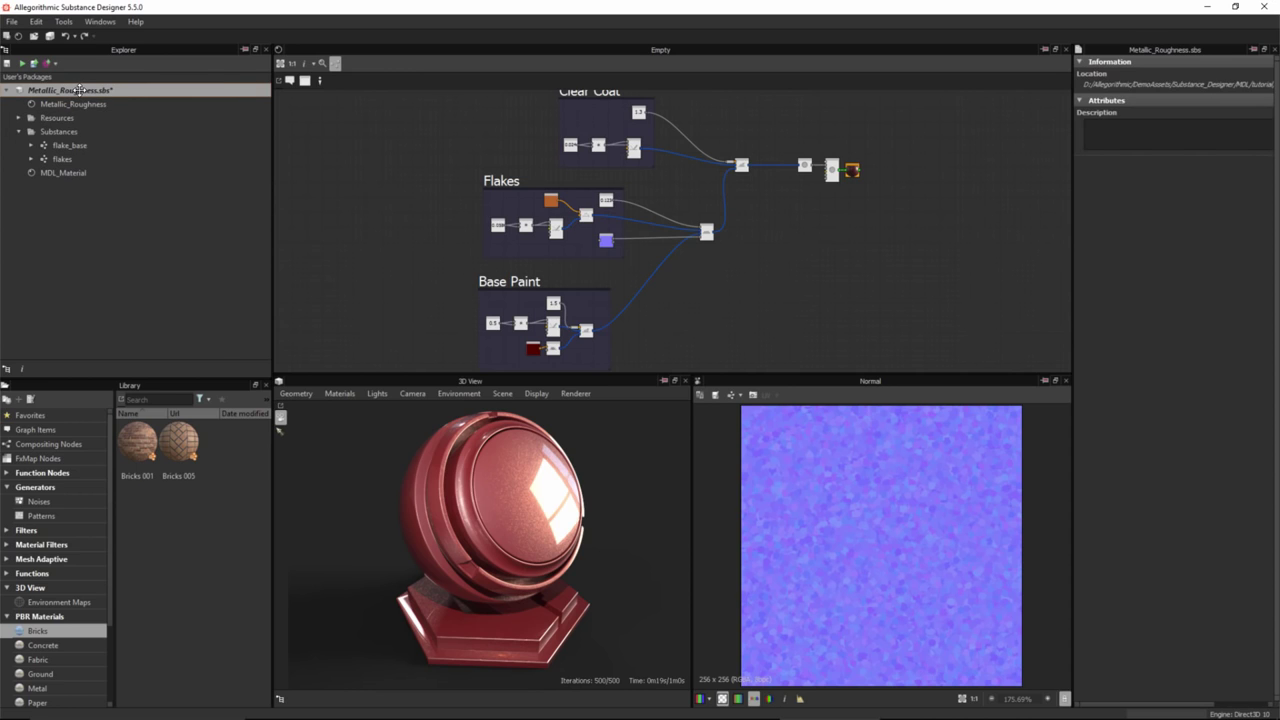
pyautogui.rightClick(80, 90)
pyautogui.moveTo(104, 97)
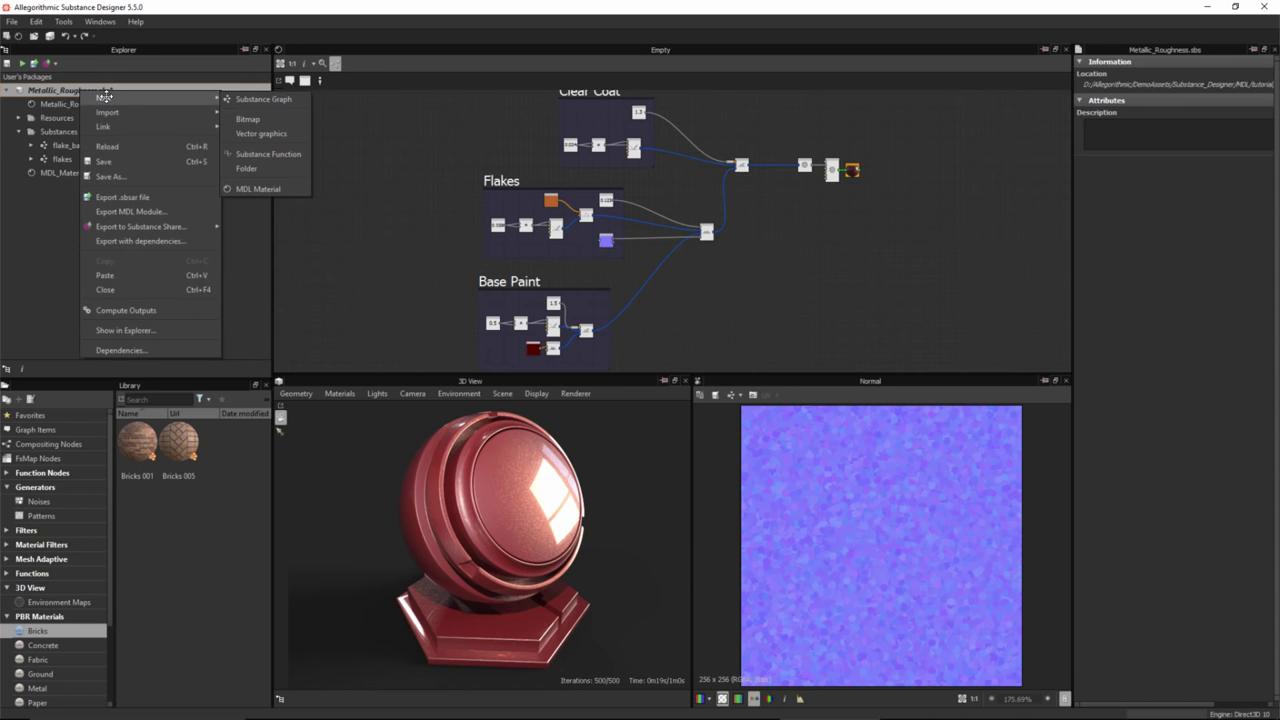
pyautogui.click(256, 189)
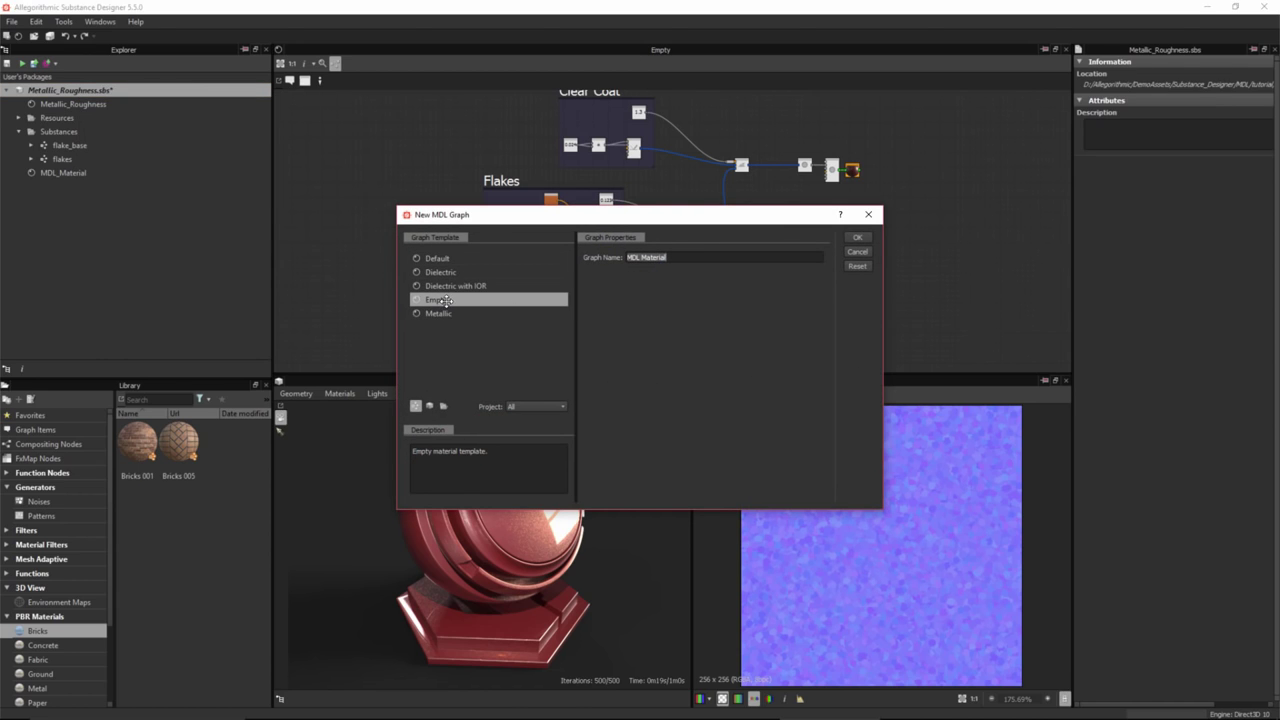
pyautogui.moveTo(669, 258); pyautogui.dragTo(584, 259)
pyautogui.write('CarPaint')
pyautogui.click(858, 238)
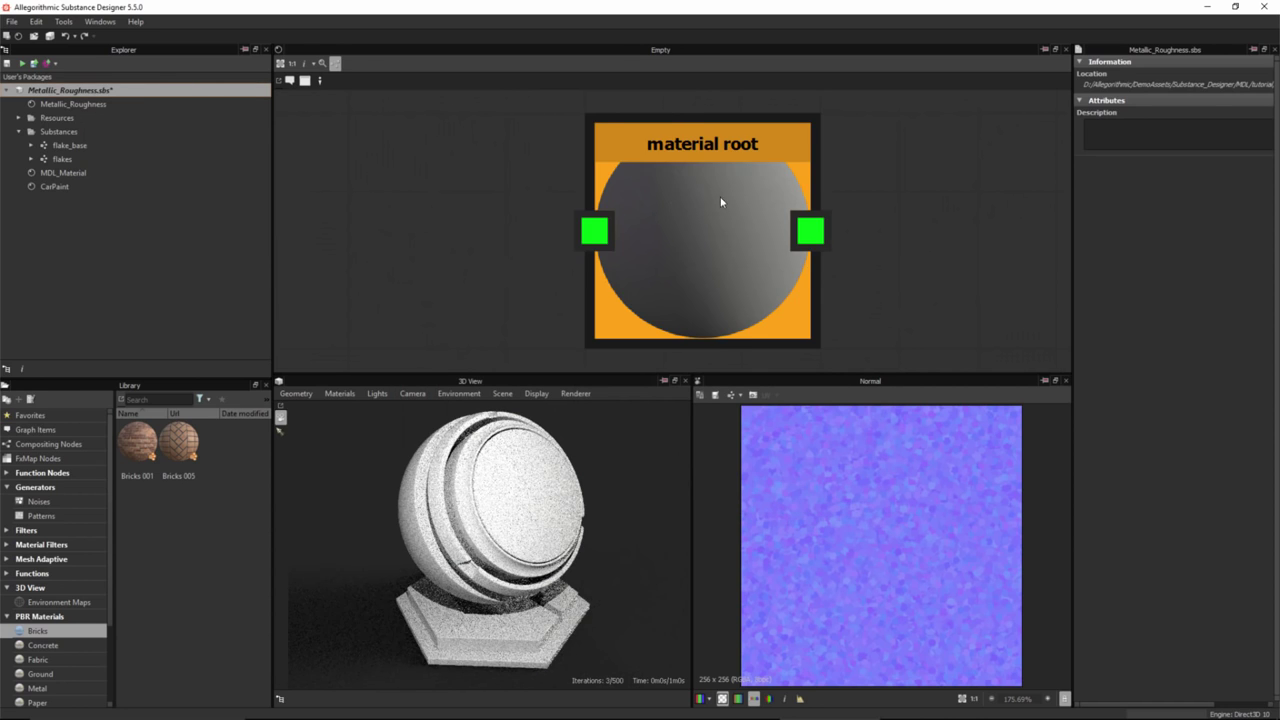
# - Add a material node connected to the input of the material root node
pyautogui.scroll(-4, 751, 240)
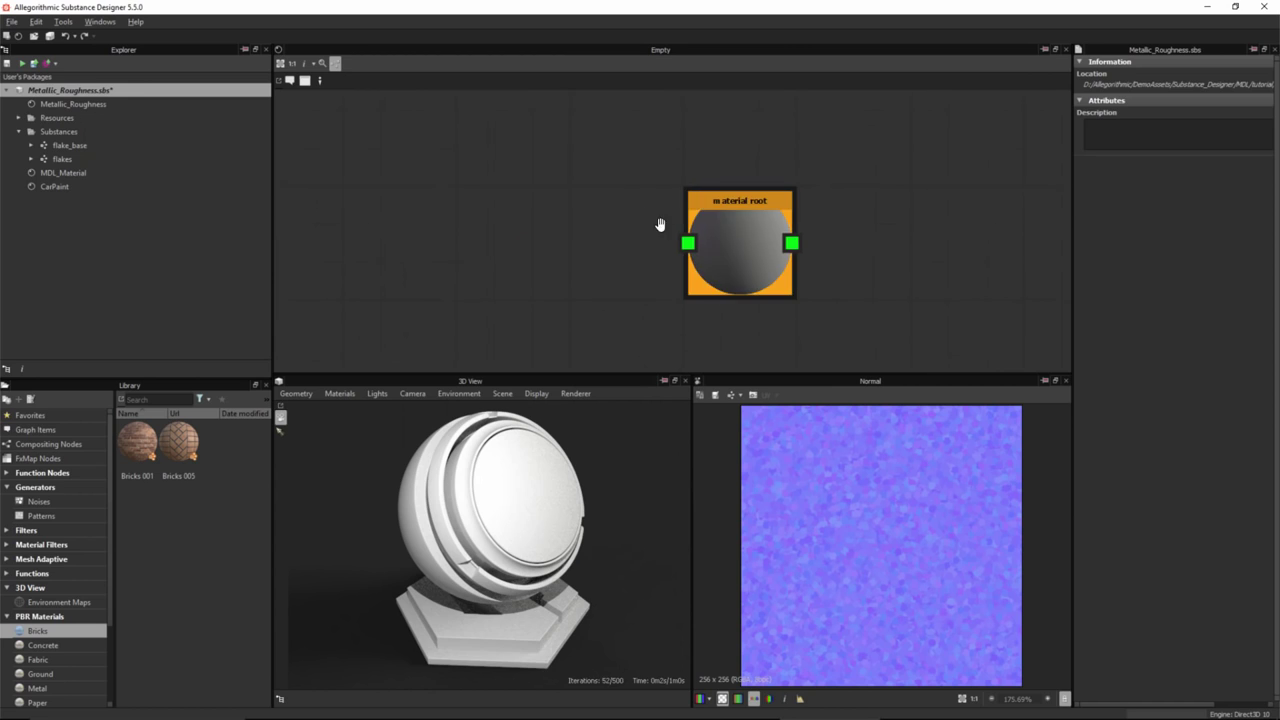
pyautogui.moveTo(772, 258); pyautogui.dragTo(939, 262, button='middle')
pyautogui.scroll(-2, 829, 257)
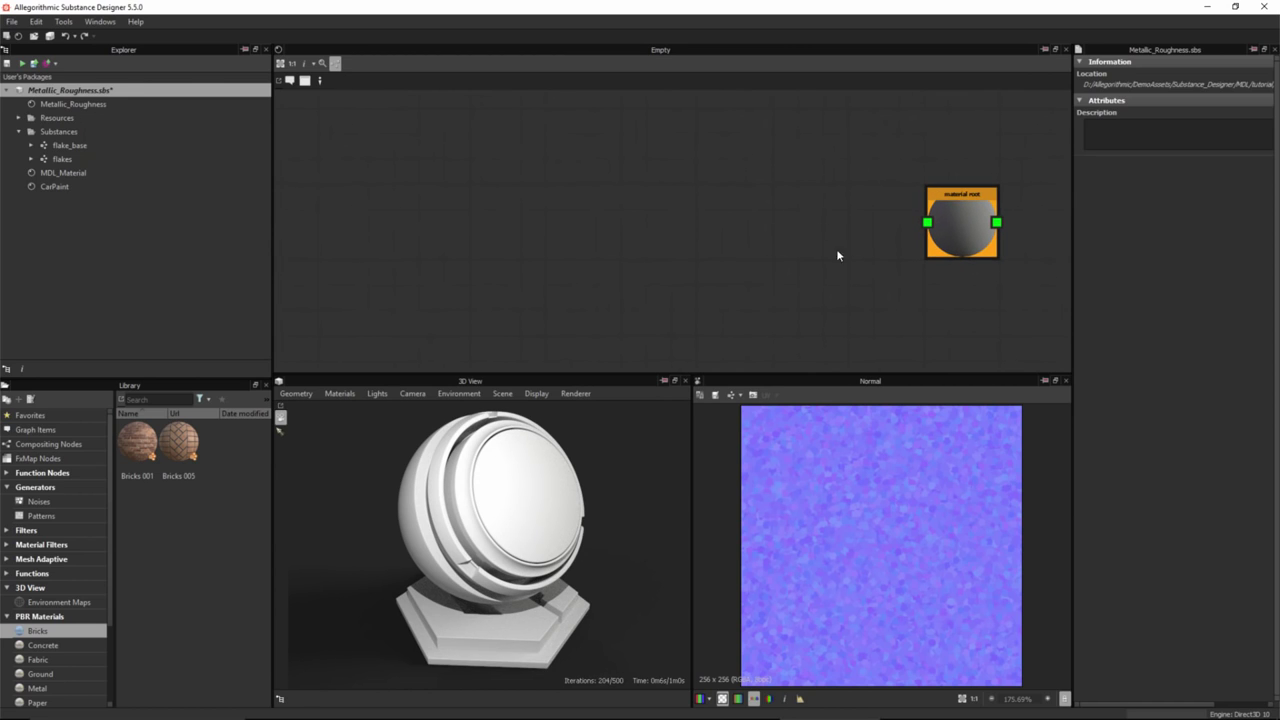
pyautogui.moveTo(929, 224); pyautogui.dragTo(847, 191)
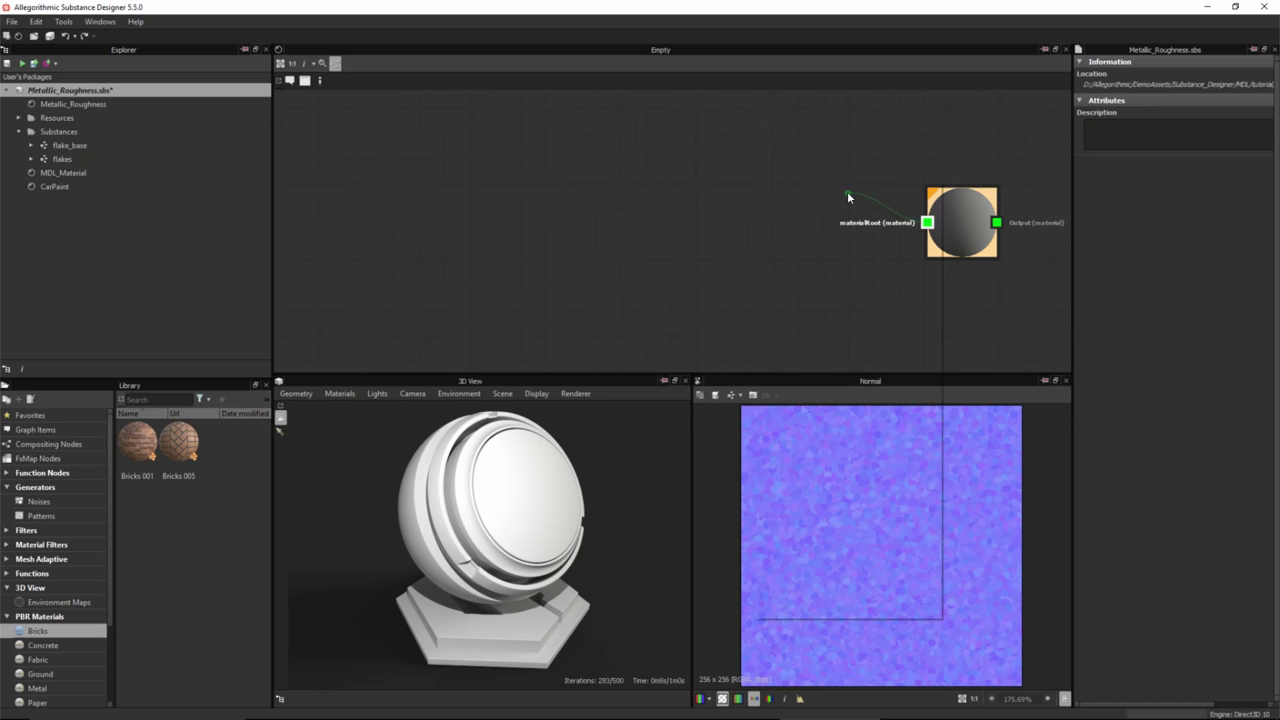
pyautogui.click(814, 207)
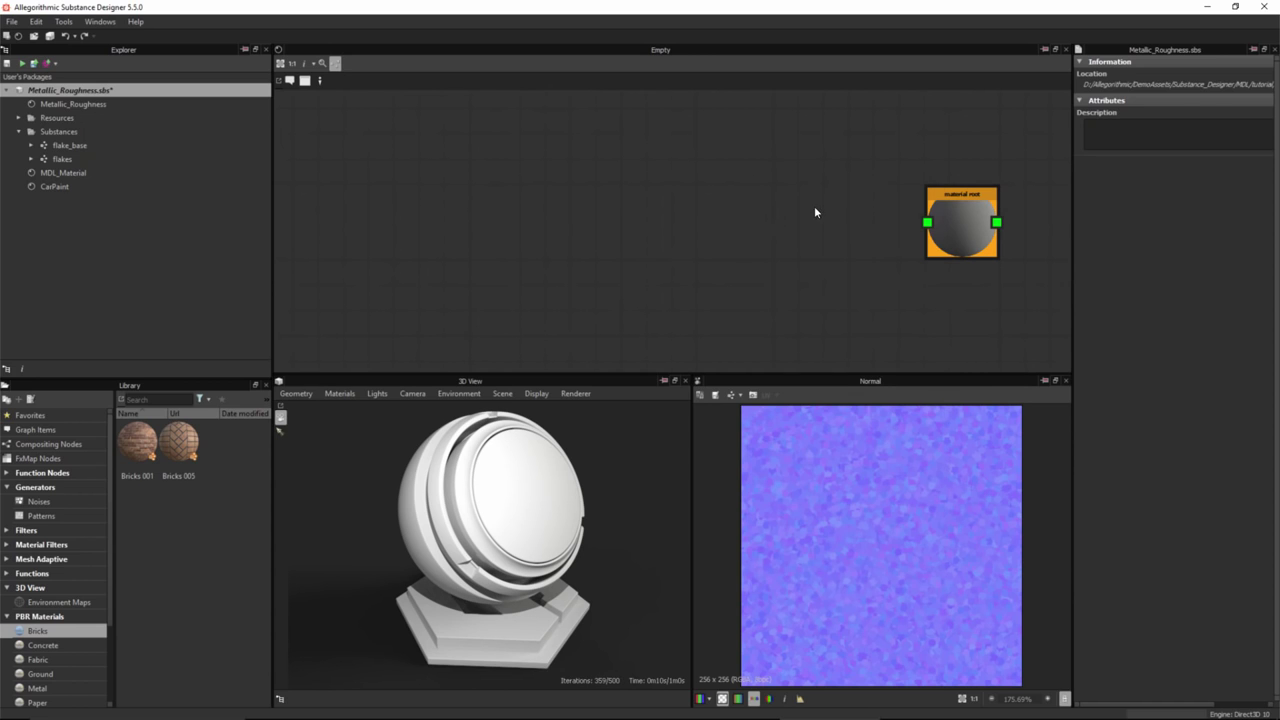
pyautogui.moveTo(850, 229); pyautogui.dragTo(857, 241)
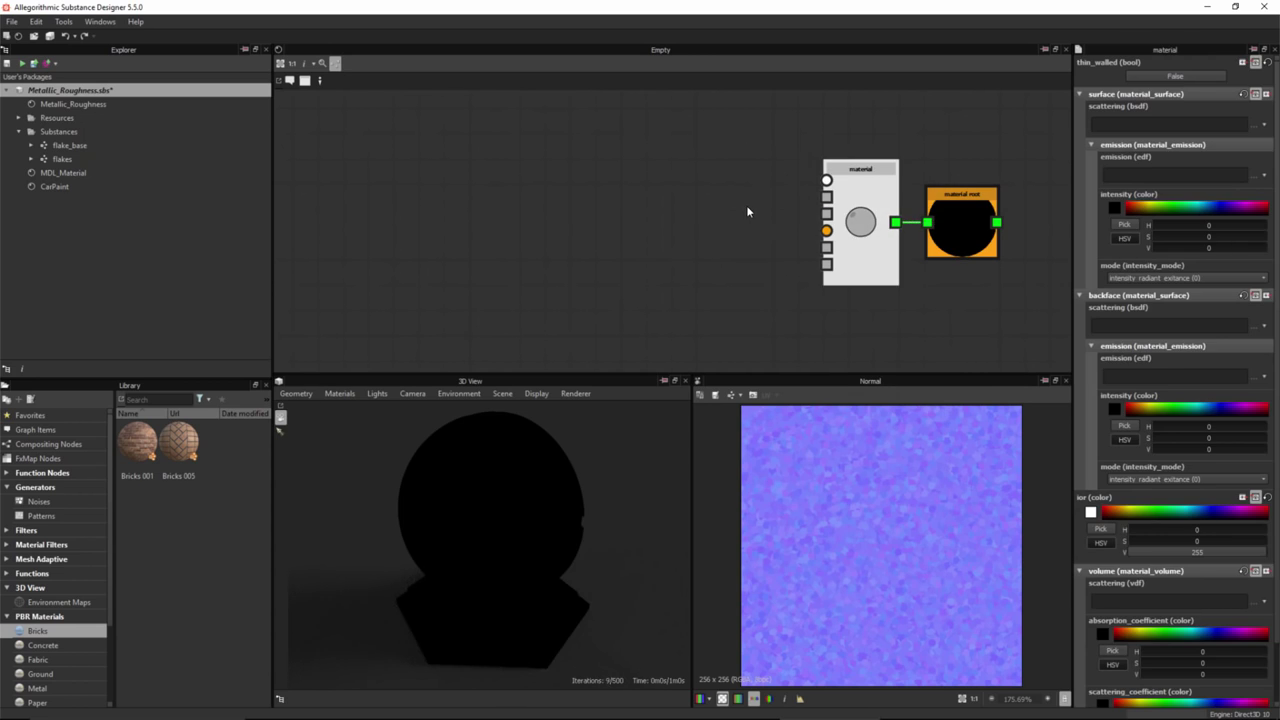
# - Add a material surface node connected to the surface input of the material node
pyautogui.moveTo(826, 197); pyautogui.dragTo(724, 218)
pyautogui.click(700, 210)
pyautogui.moveTo(740, 262); pyautogui.dragTo(767, 230, button='middle')
pyautogui.scroll(-1, 722, 231)
pyautogui.scroll(-2, 700, 250)
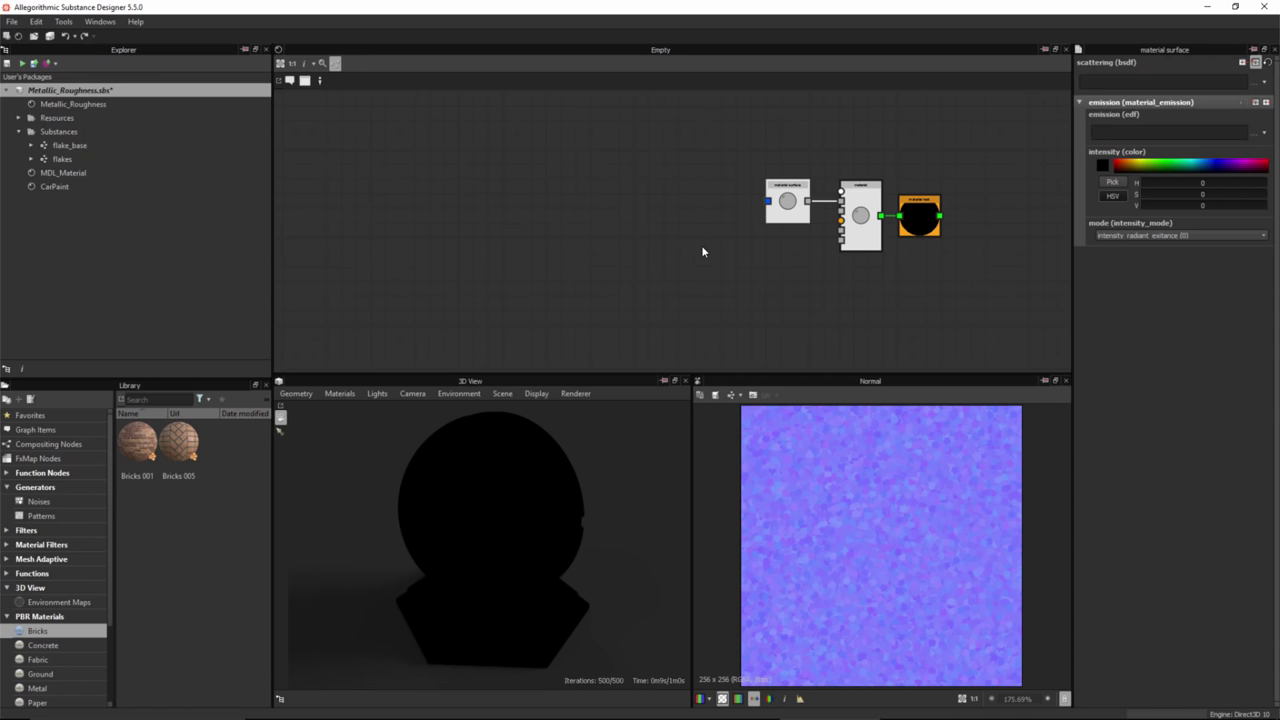
# - Add a diffuse_reflection_bsdf node to the material surface's scattering input and place it down and away from the surface node
pyautogui.moveTo(702, 252); pyautogui.dragTo(750, 243, button='middle')
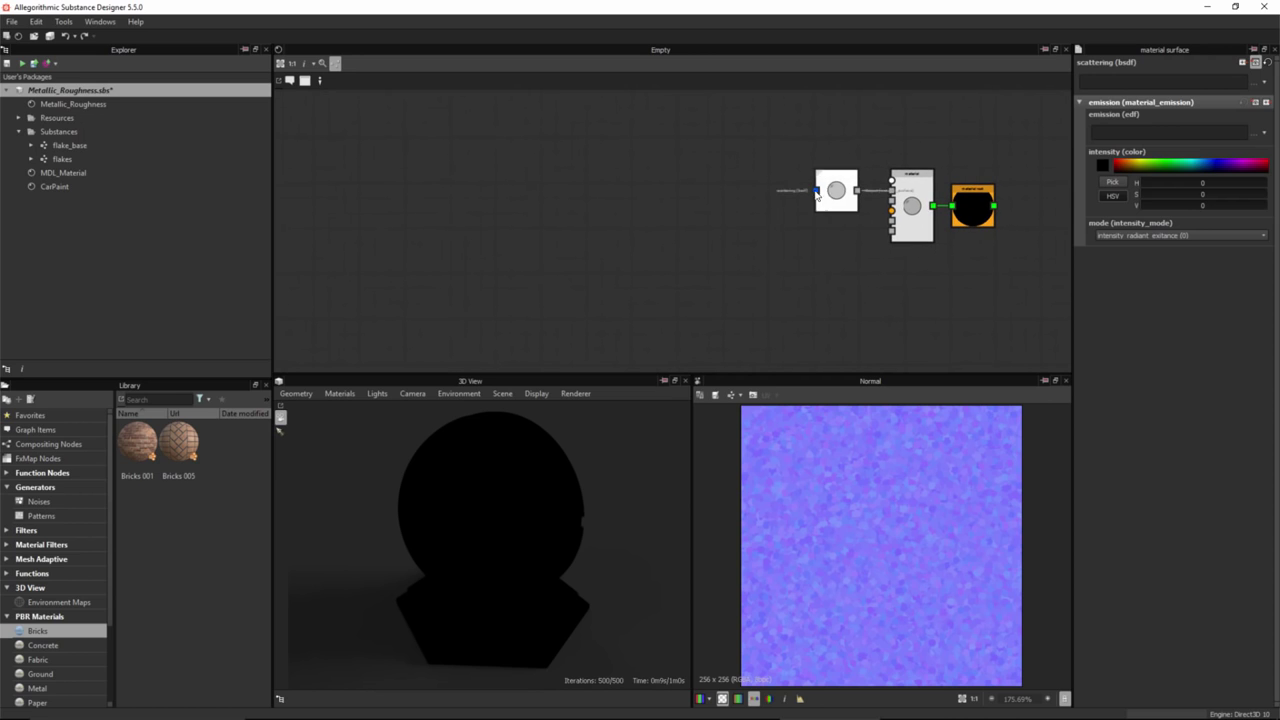
pyautogui.scroll(2, 851, 193)
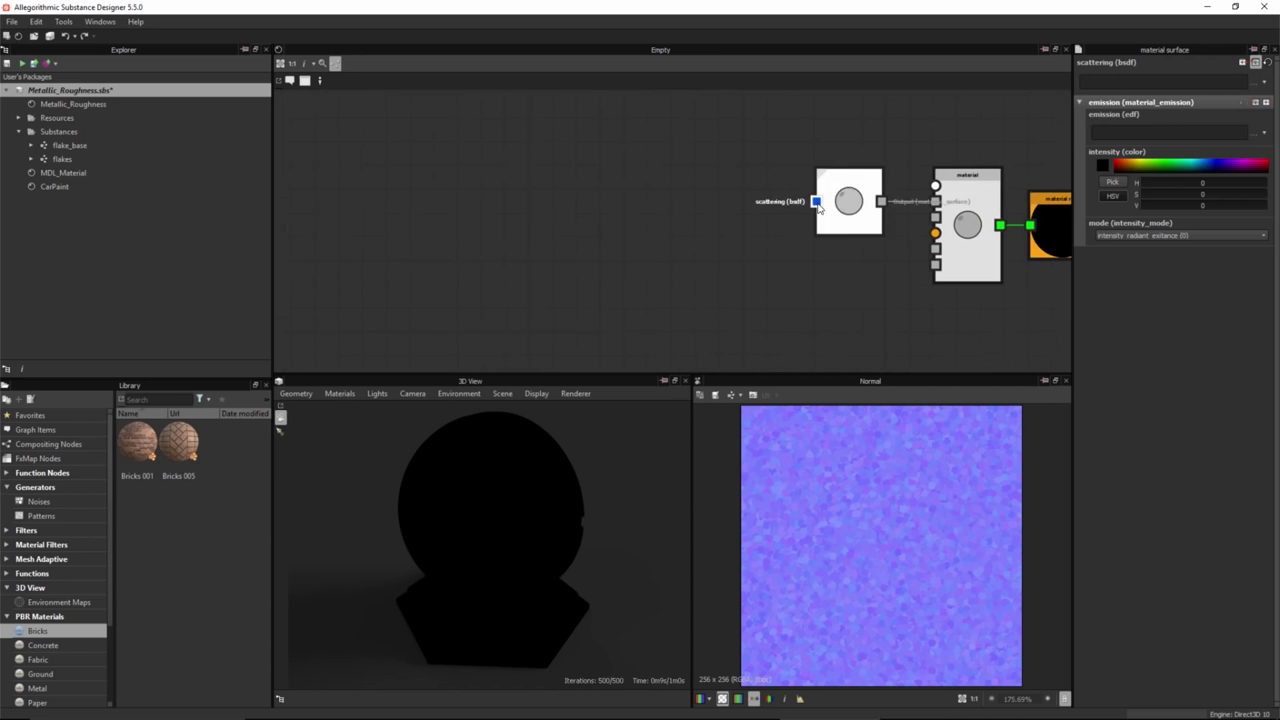
pyautogui.moveTo(817, 202); pyautogui.dragTo(669, 203)
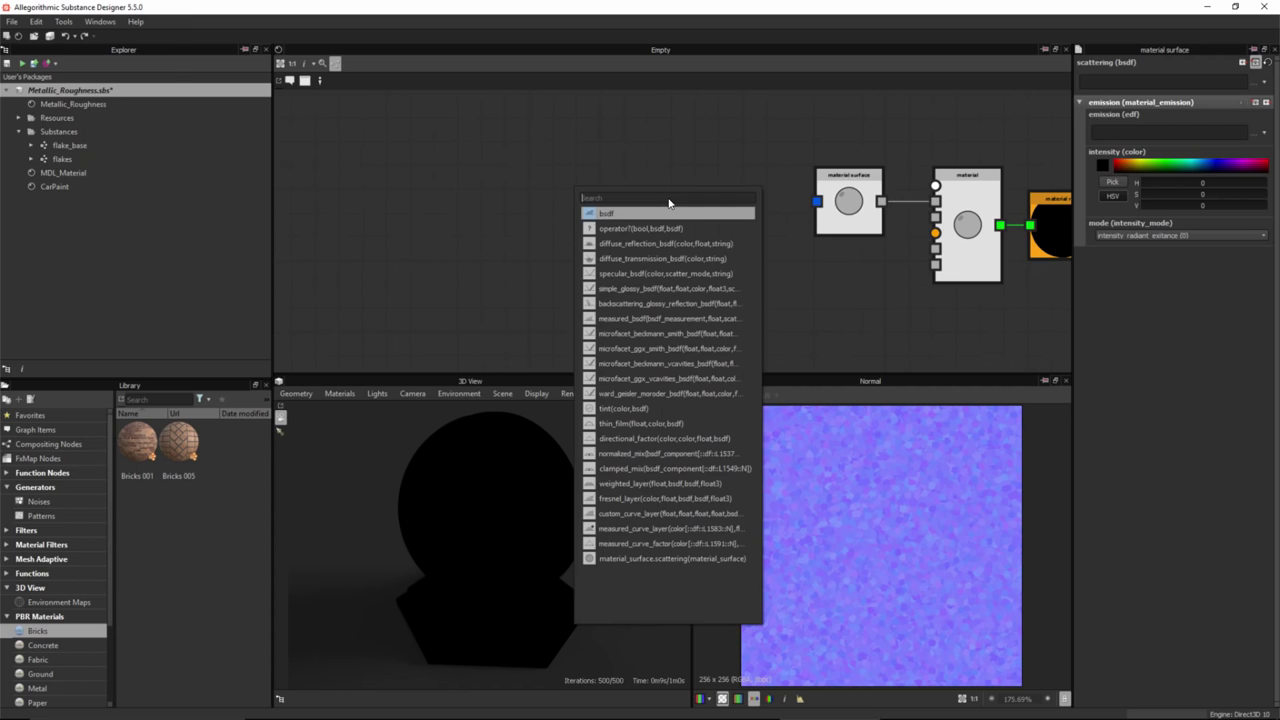
pyautogui.click(640, 253)
pyautogui.moveTo(666, 220); pyautogui.dragTo(603, 287)
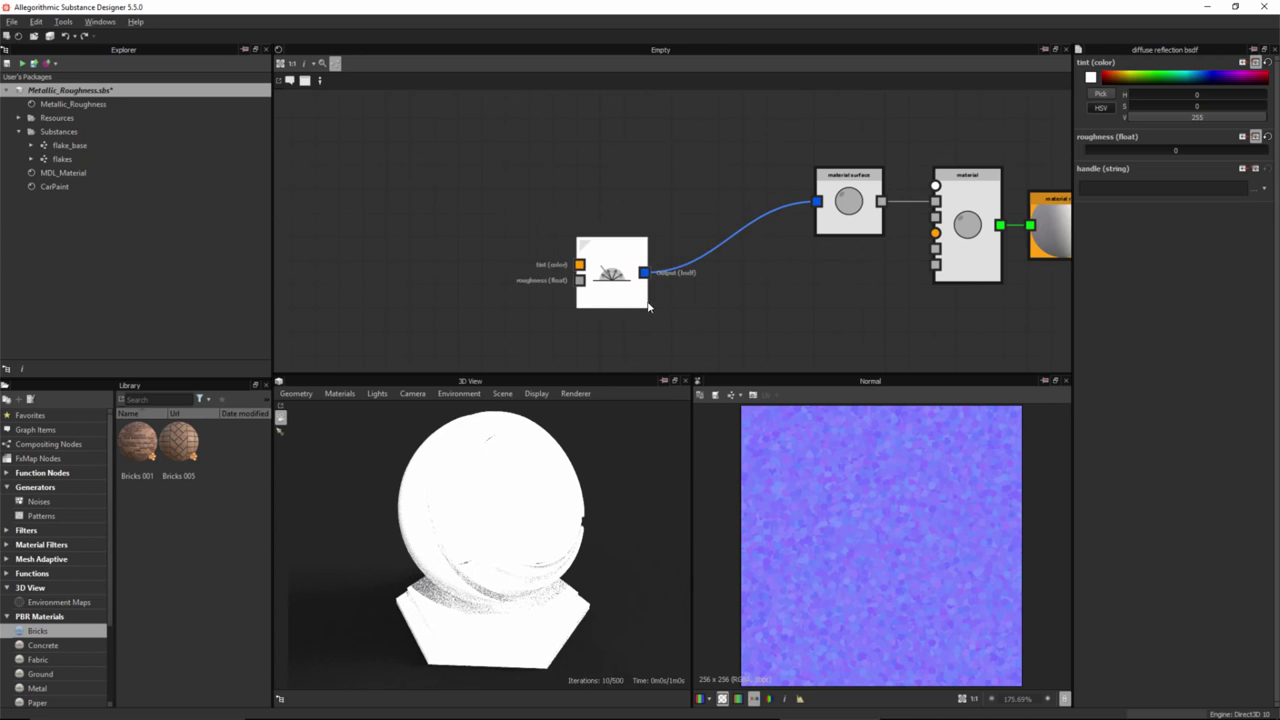
# - Add a tint colour node to the diffuse reflection's tint input and set it to dark red with H 0, S 255, V 62
pyautogui.moveTo(618, 310); pyautogui.dragTo(672, 219, button='middle')
pyautogui.scroll(1, 672, 219)
pyautogui.moveTo(665, 190); pyautogui.dragTo(543, 254)
pyautogui.click(487, 226)
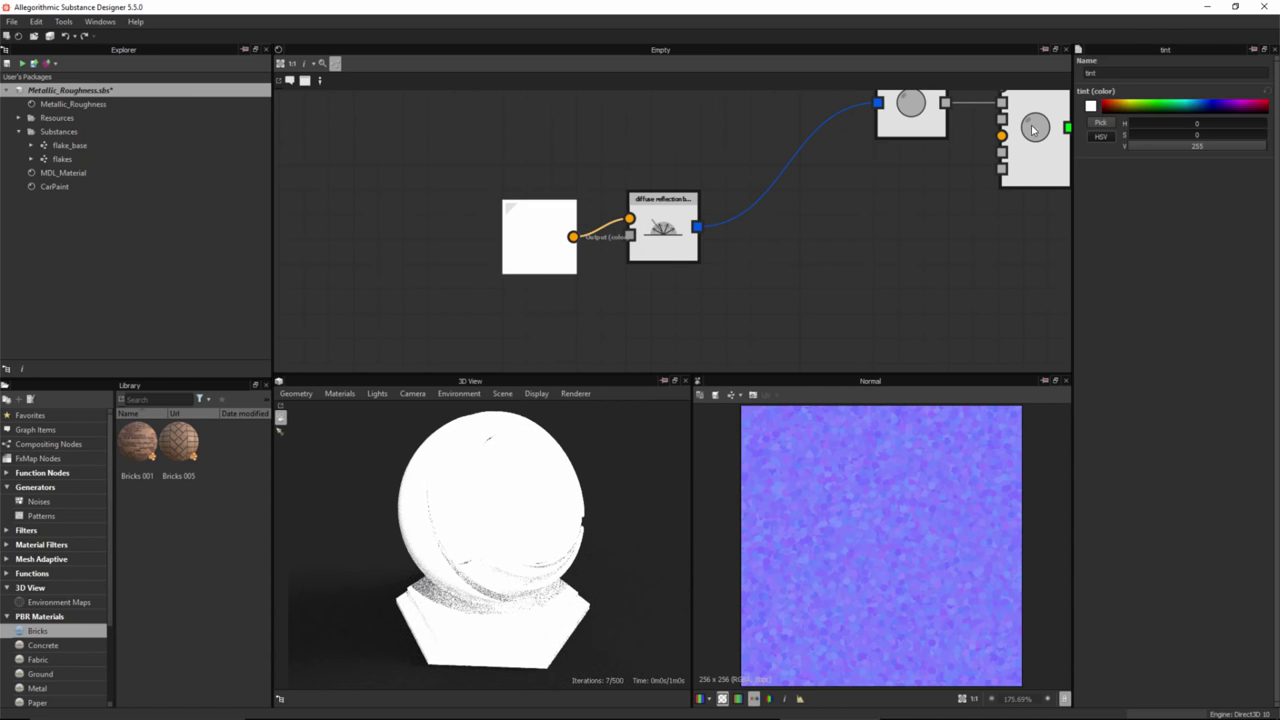
pyautogui.moveTo(1103, 103); pyautogui.dragTo(1099, 106)
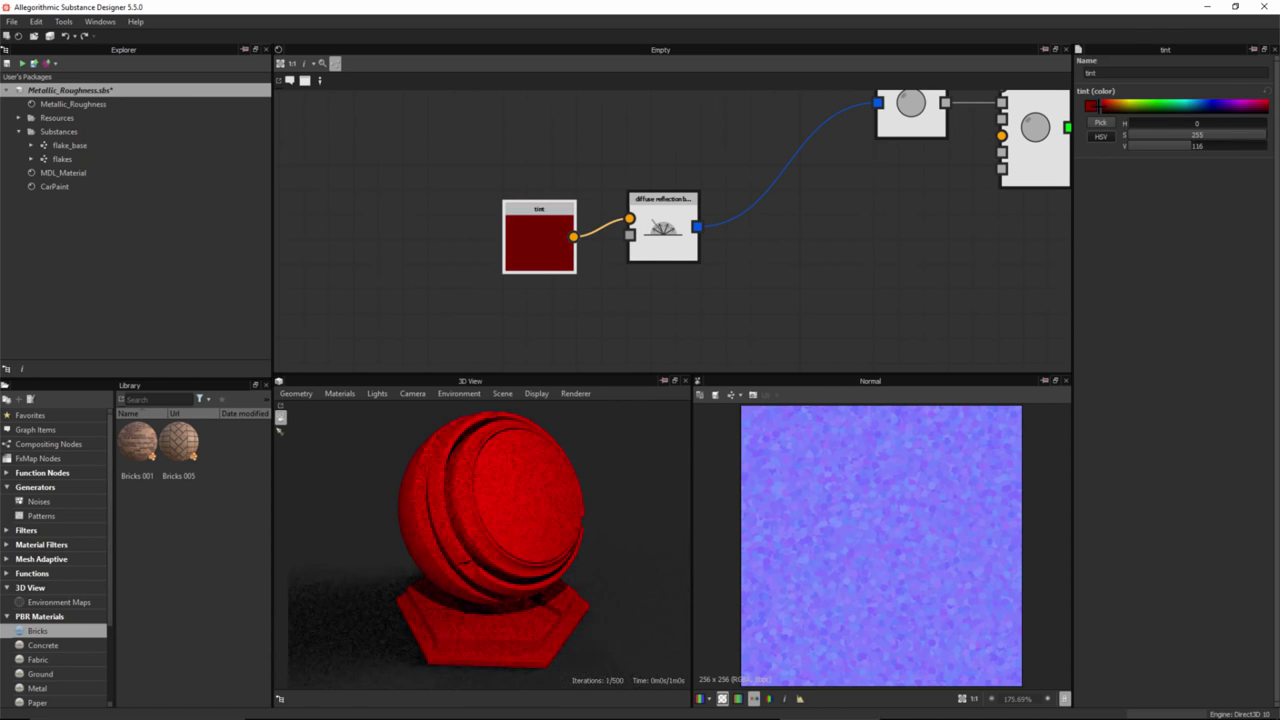
pyautogui.click(1170, 145)
pyautogui.moveTo(1169, 144); pyautogui.dragTo(1162, 144)
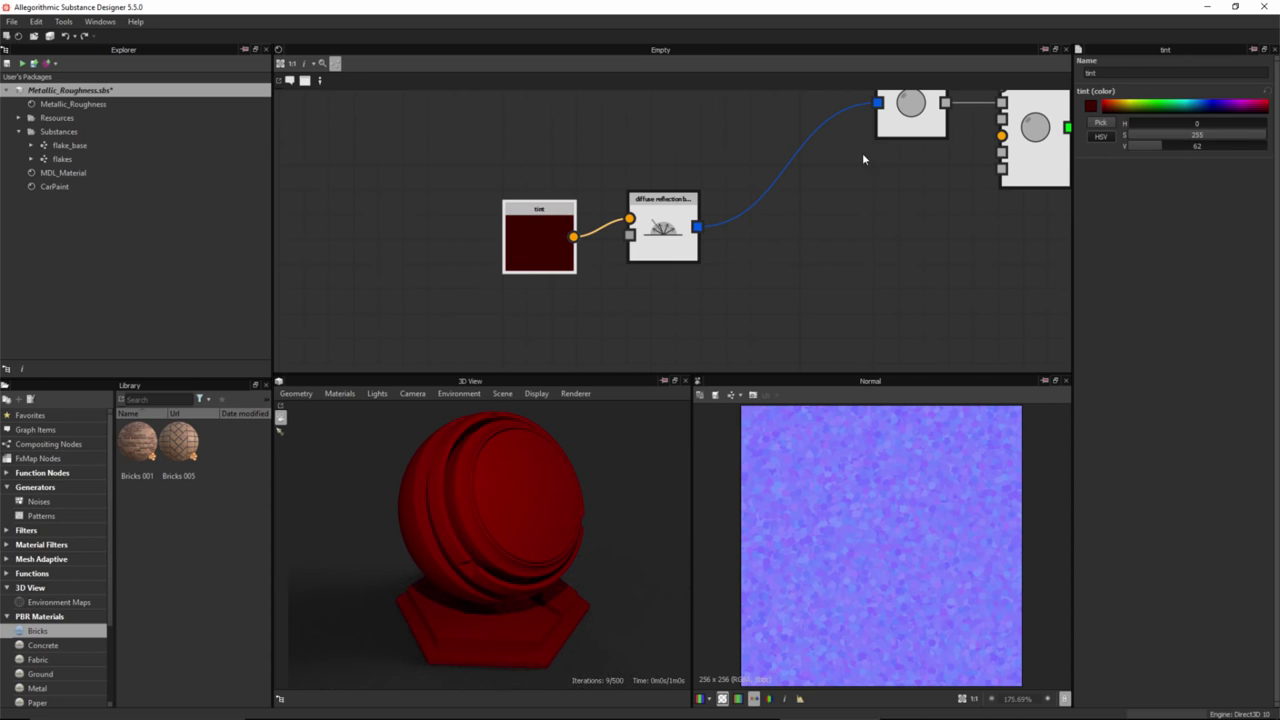
# - Move the tint and diffuse reflection nodes farther from the material surface to make room for more nodes
pyautogui.moveTo(552, 247); pyautogui.dragTo(478, 236)
pyautogui.moveTo(661, 257); pyautogui.dragTo(610, 257)
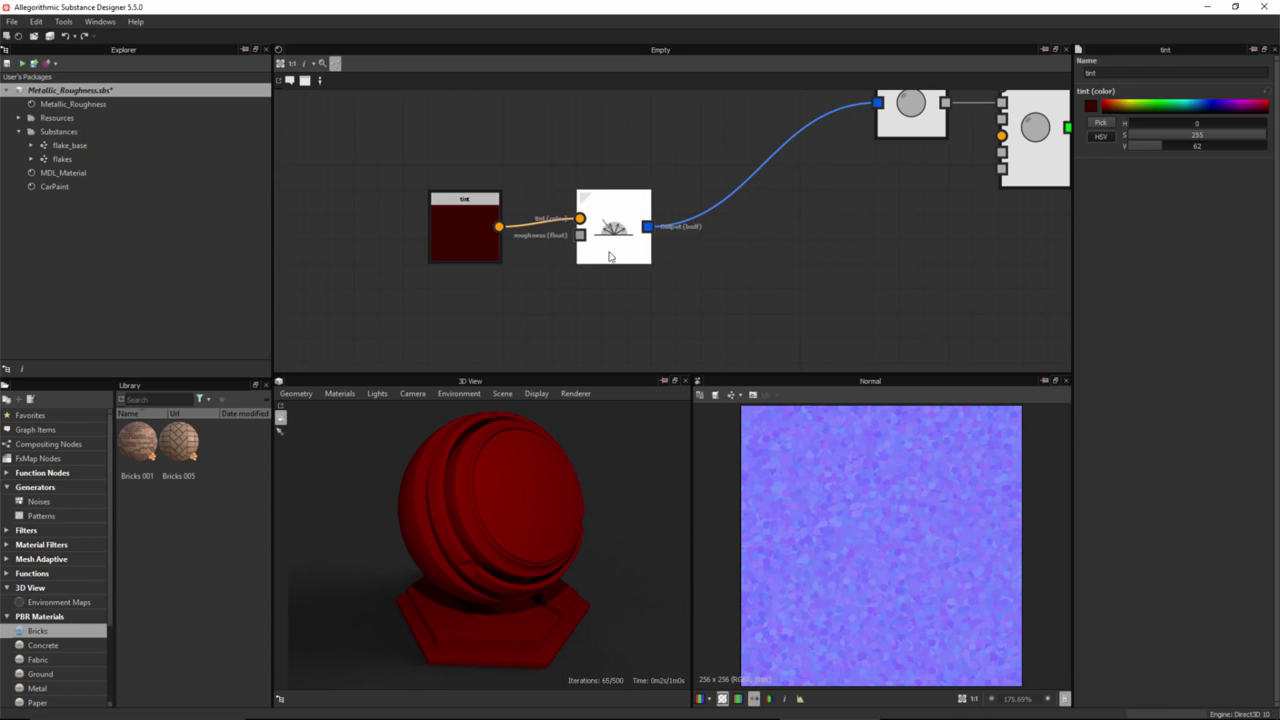
pyautogui.moveTo(598, 267); pyautogui.dragTo(545, 244, button='middle')
pyautogui.scroll(-2, 609, 277)
pyautogui.moveTo(456, 295); pyautogui.dragTo(610, 237)
pyautogui.moveTo(608, 234); pyautogui.dragTo(553, 269)
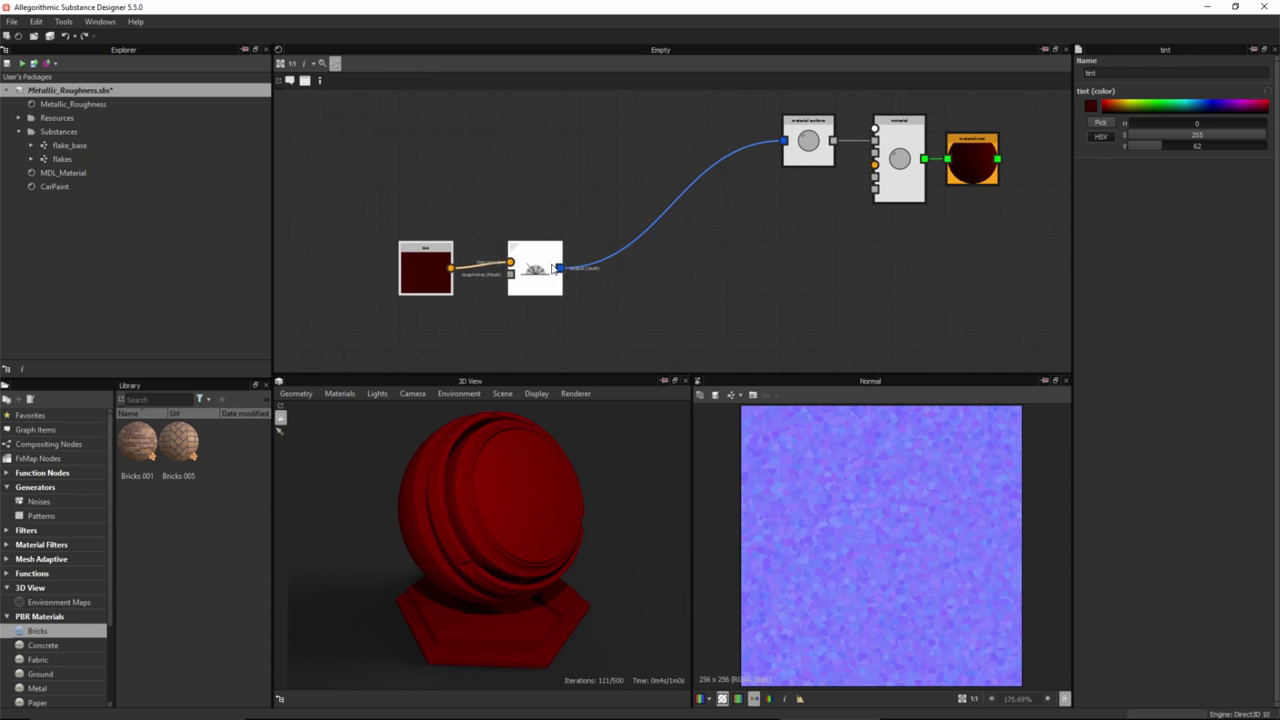
# - Add a microfacet GGX Smith BSDF node and place it directly above the diffuse reflection node
pyautogui.click(557, 209)
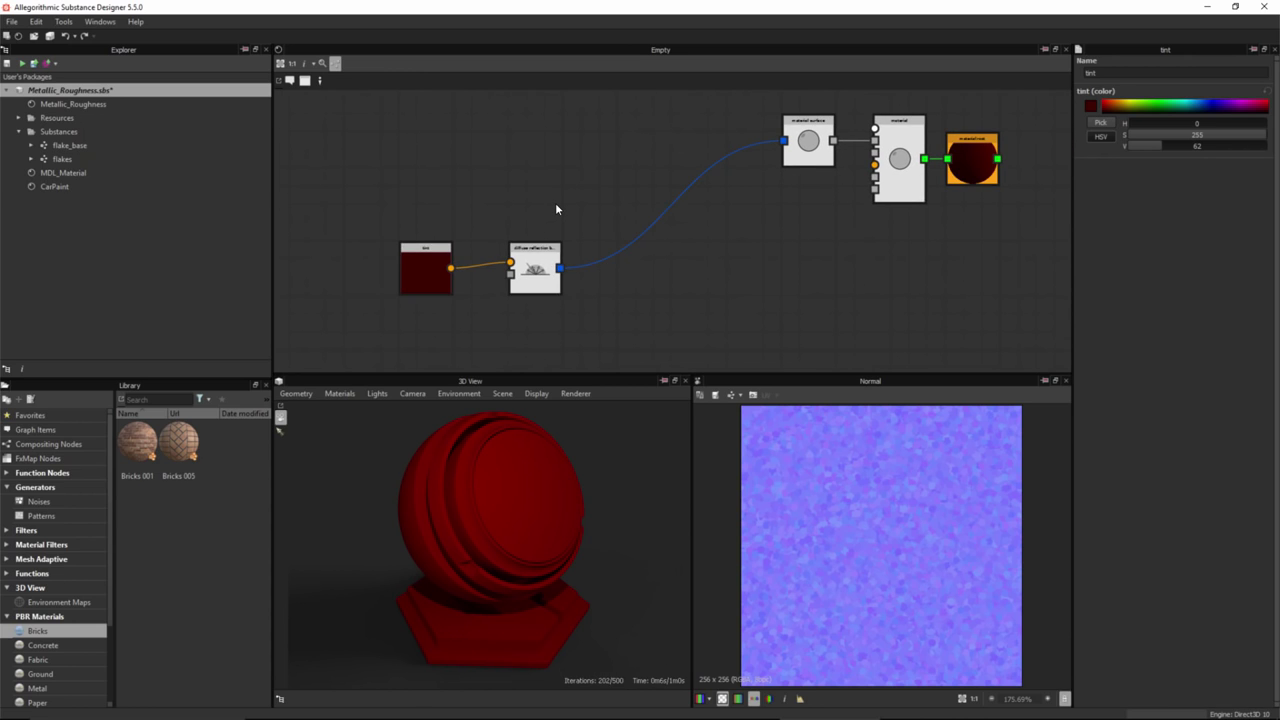
pyautogui.press('space')
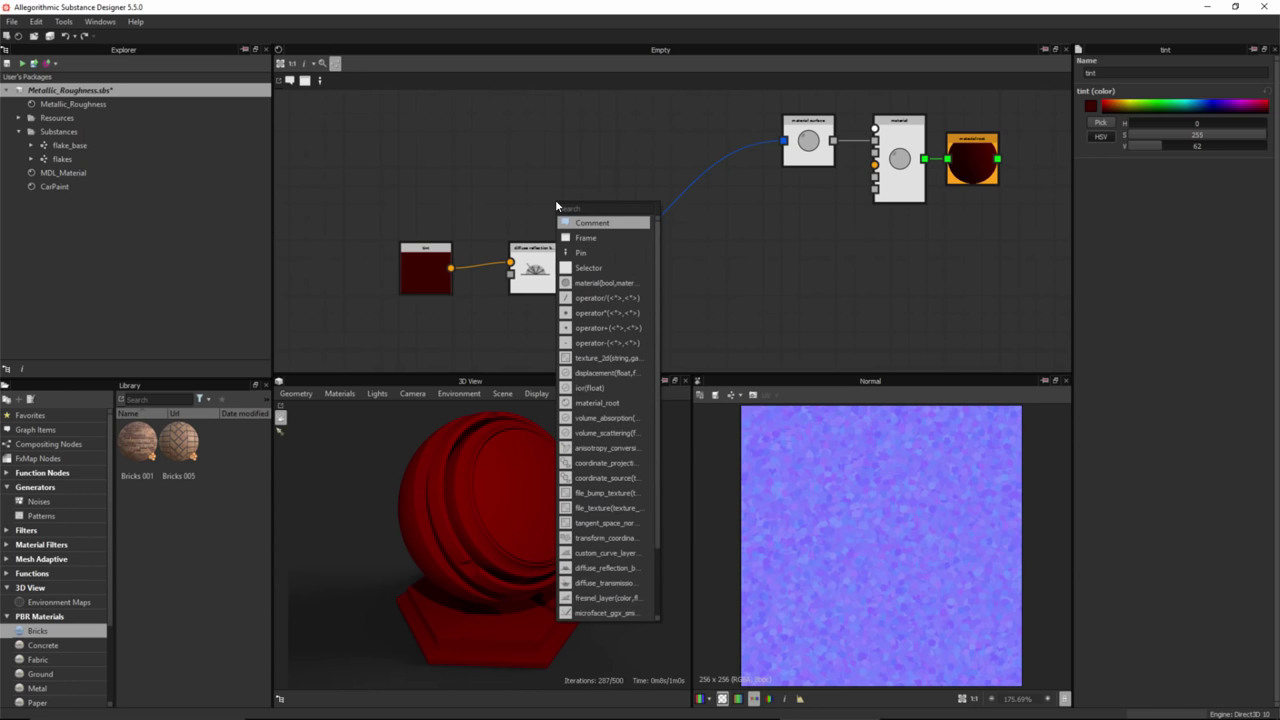
pyautogui.write('ggx')
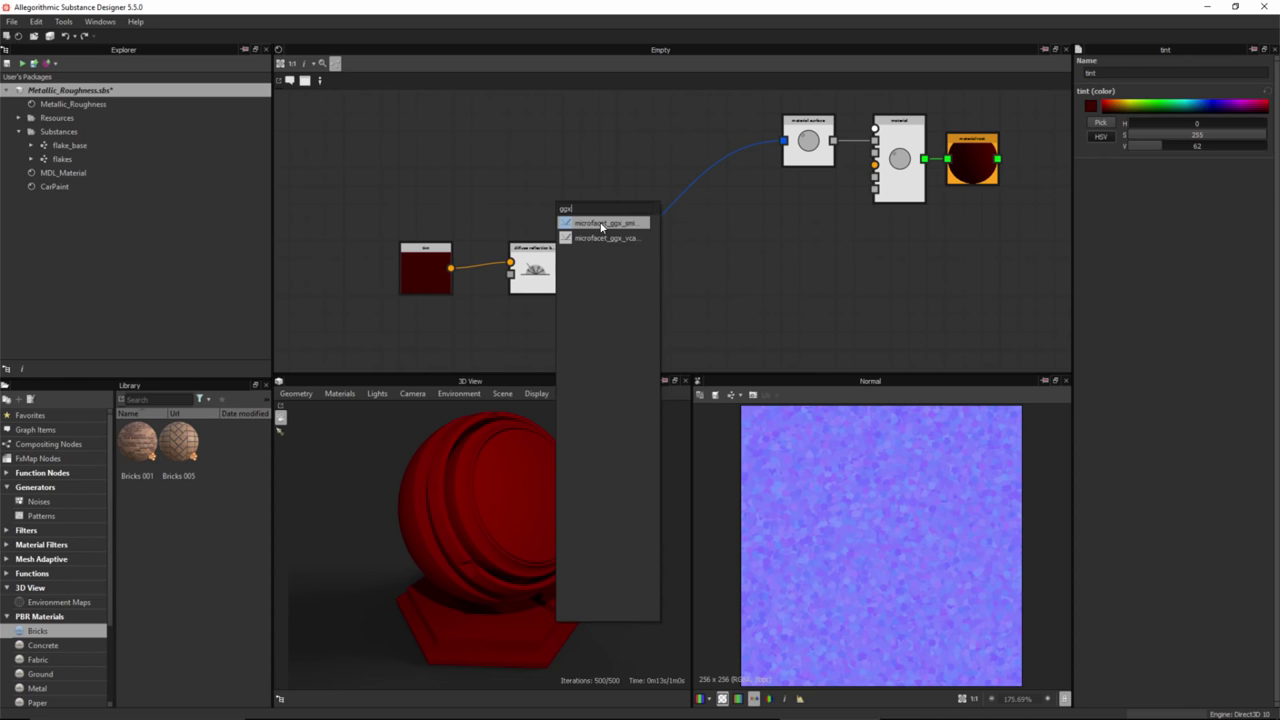
pyautogui.click(601, 223)
pyautogui.moveTo(605, 215); pyautogui.dragTo(572, 178)
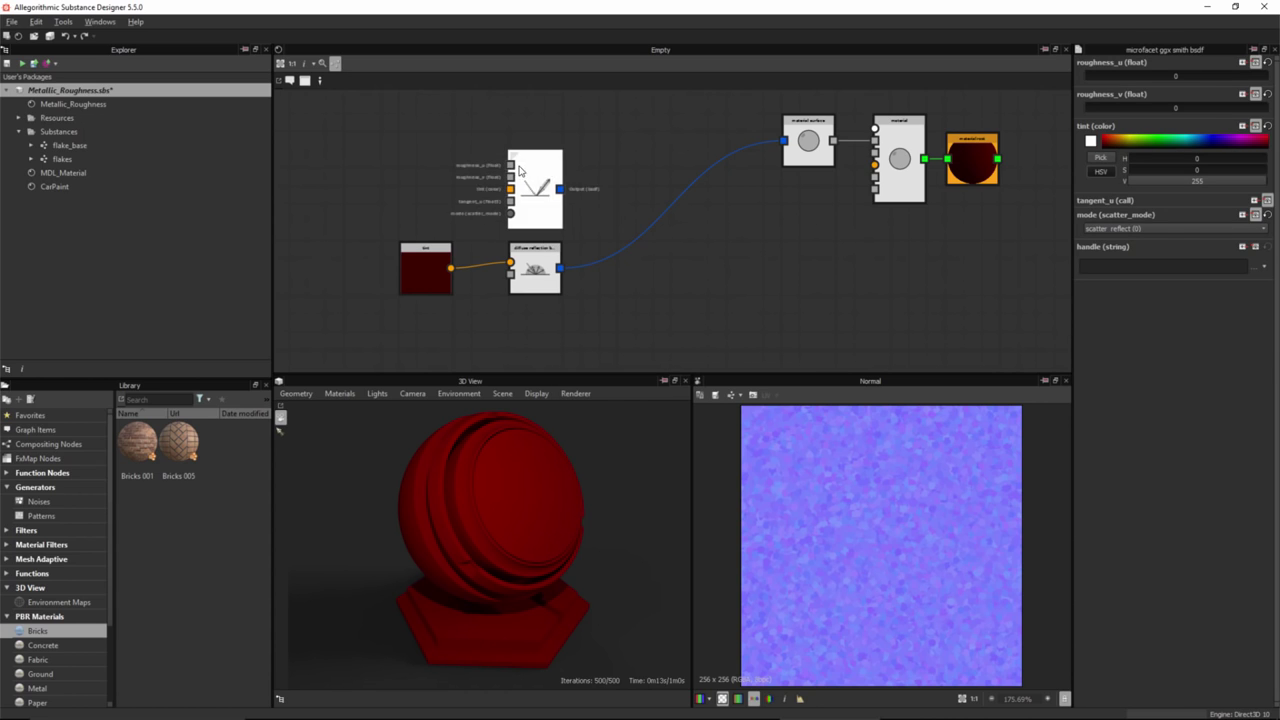
# - Add a float constant node and place it well before the microfacet GGX node's roughness inputs
pyautogui.scroll(4, 572, 178)
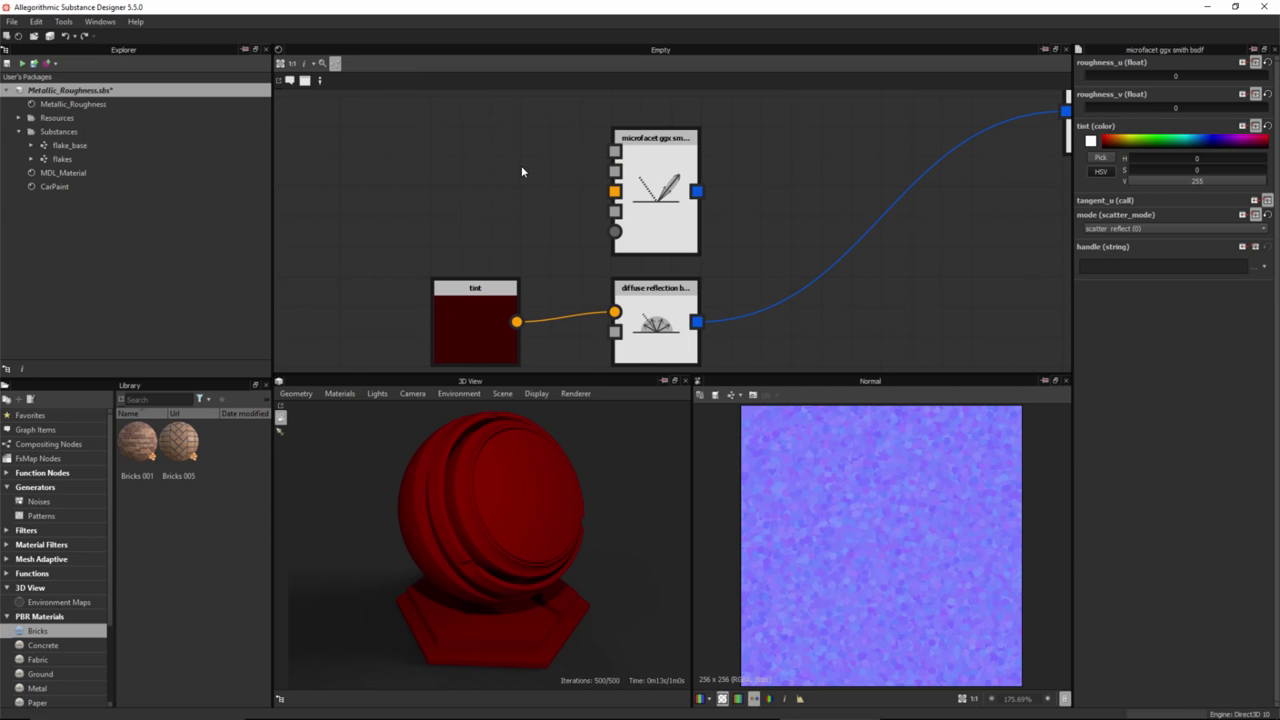
pyautogui.press('space')
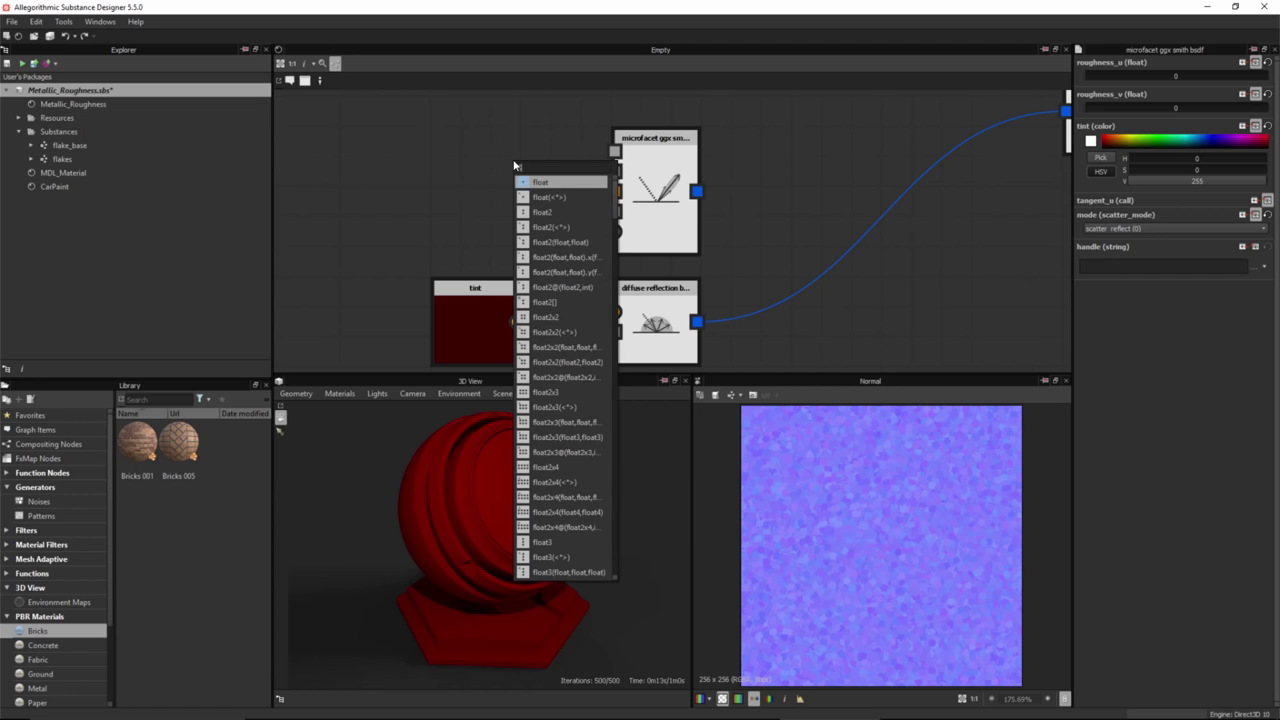
pyautogui.click(538, 183)
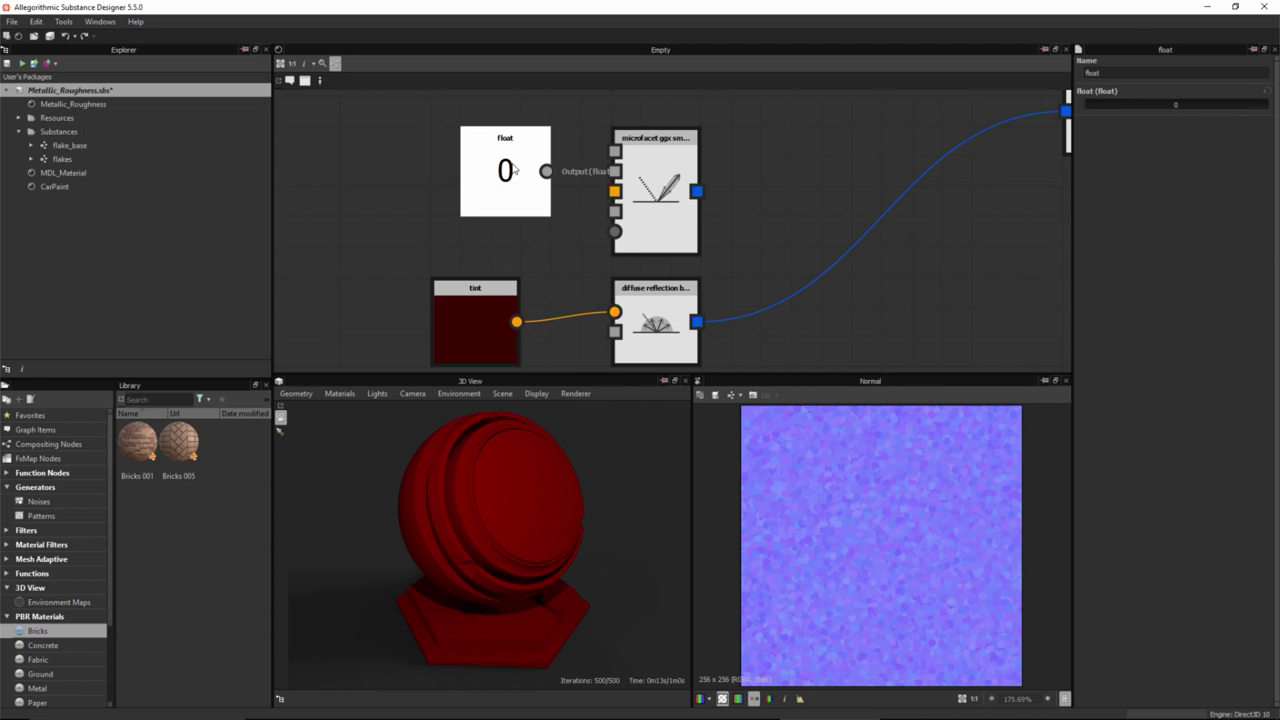
pyautogui.moveTo(525, 171); pyautogui.dragTo(374, 171)
pyautogui.moveTo(534, 189); pyautogui.dragTo(666, 186, button='middle')
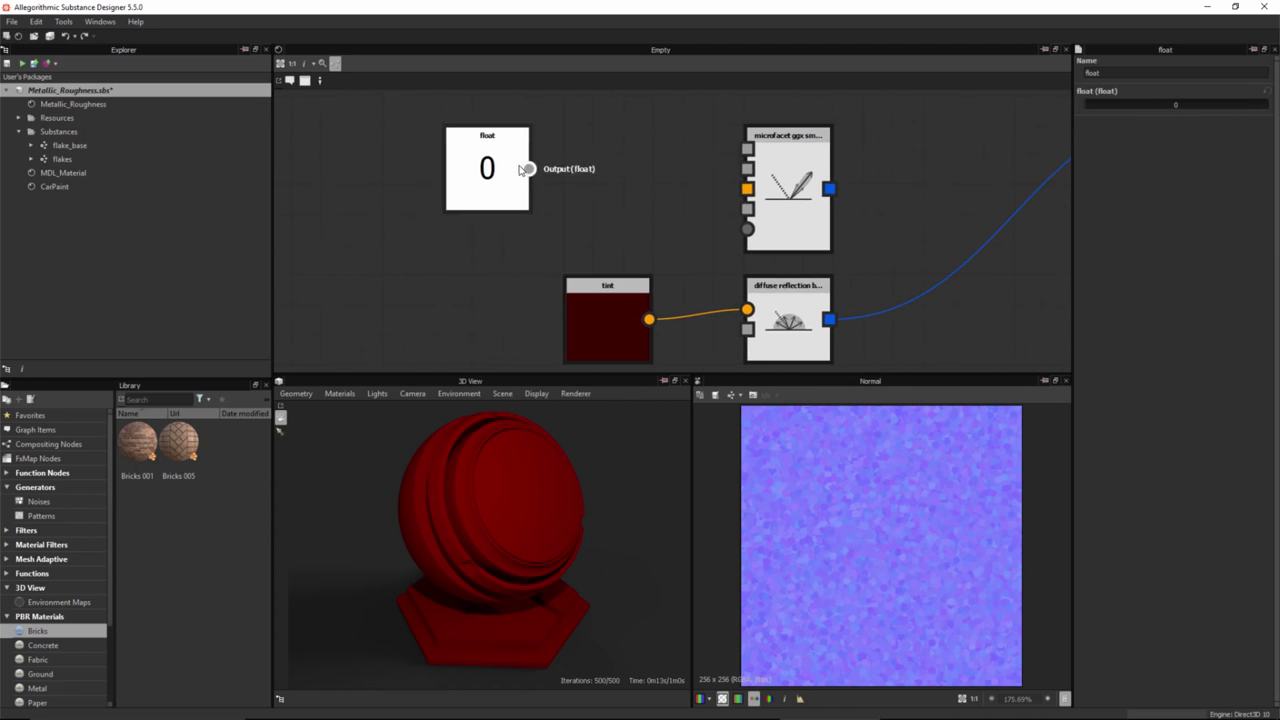
pyautogui.moveTo(492, 170); pyautogui.dragTo(462, 170)
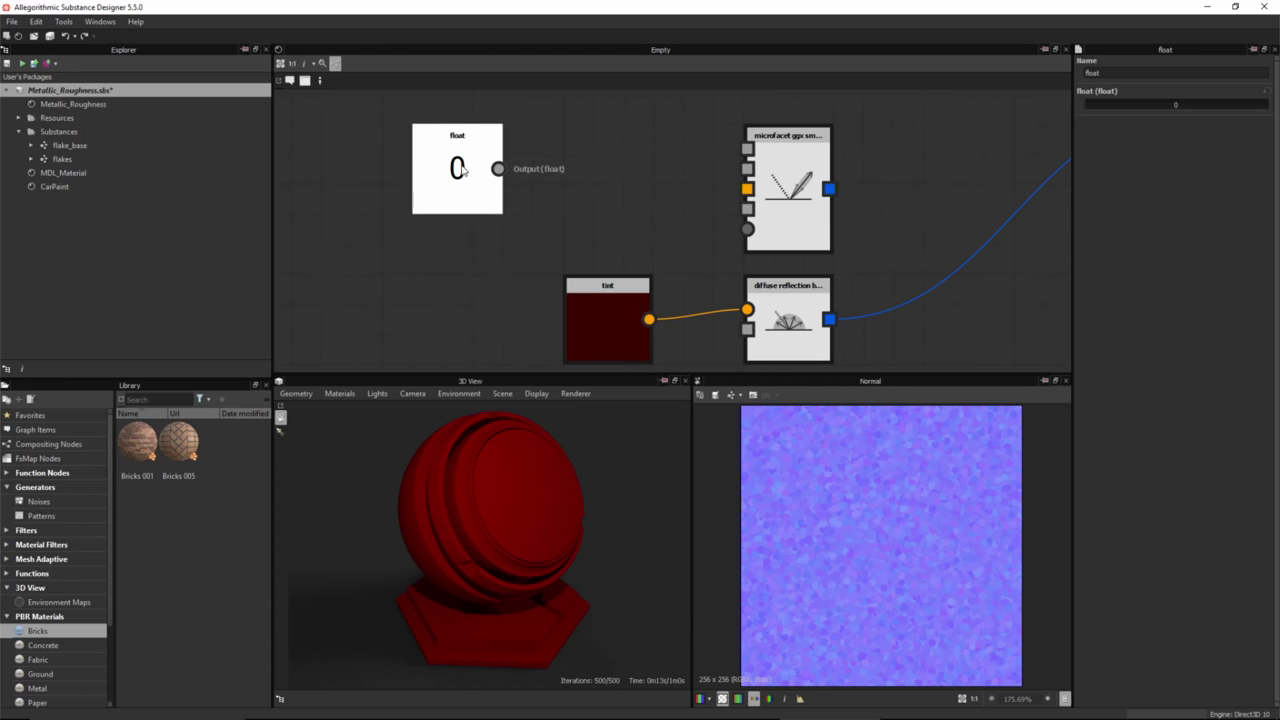
# - Add a multiply operator node after the float and connect the float's output to both operator inputs
pyautogui.rightClick(576, 170)
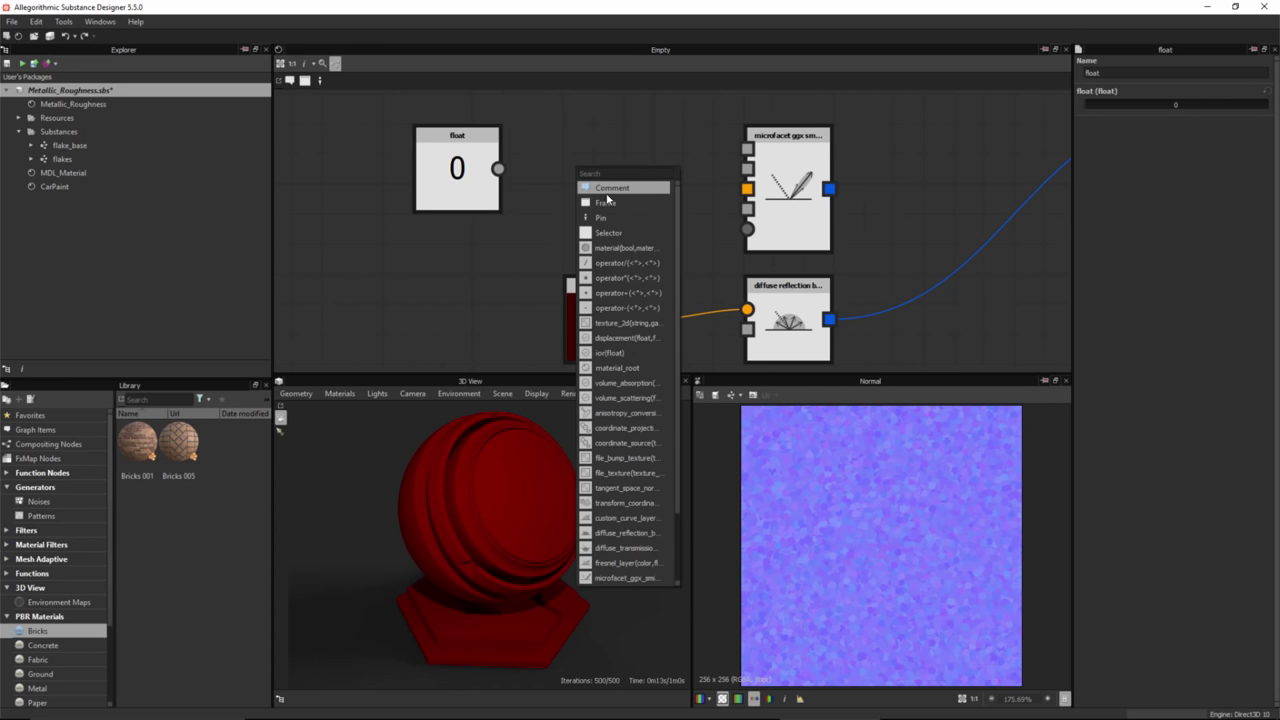
pyautogui.click(616, 282)
pyautogui.moveTo(493, 178); pyautogui.dragTo(537, 158)
pyautogui.moveTo(438, 168); pyautogui.dragTo(548, 195)
# - Set the float constant feeding the multiply operator to 0.5
pyautogui.click(416, 205)
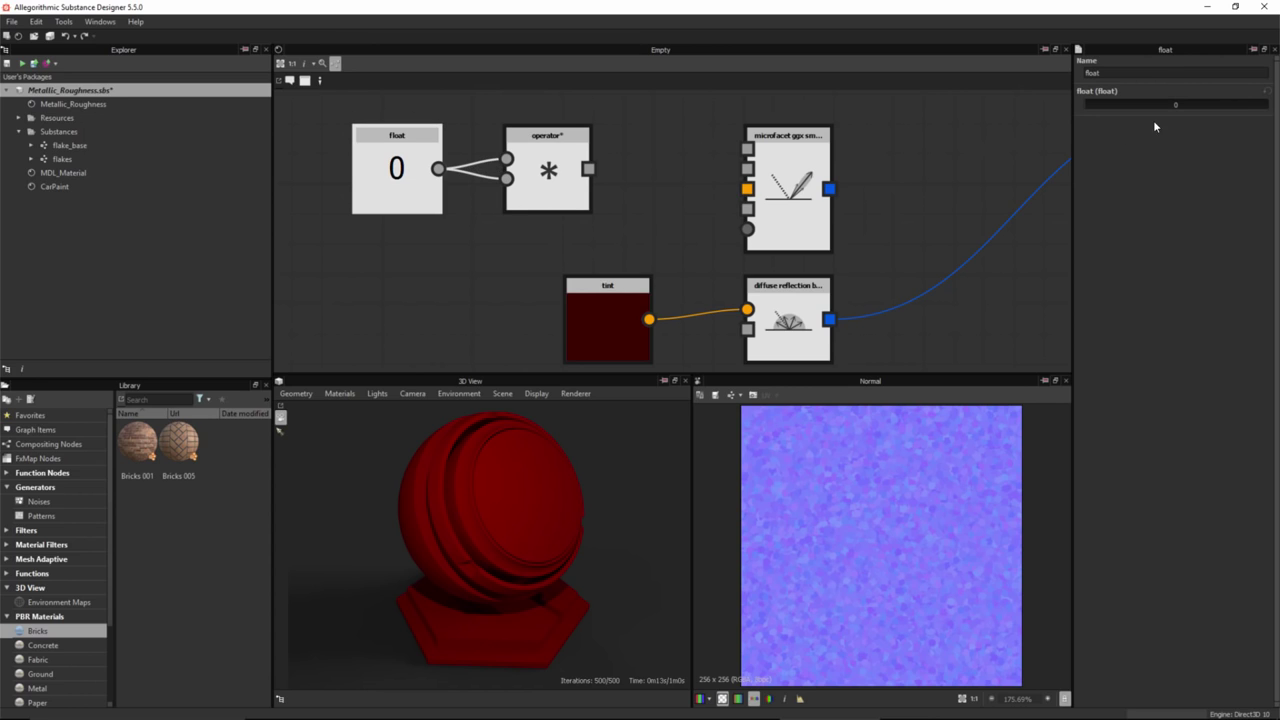
pyautogui.doubleClick(1176, 105)
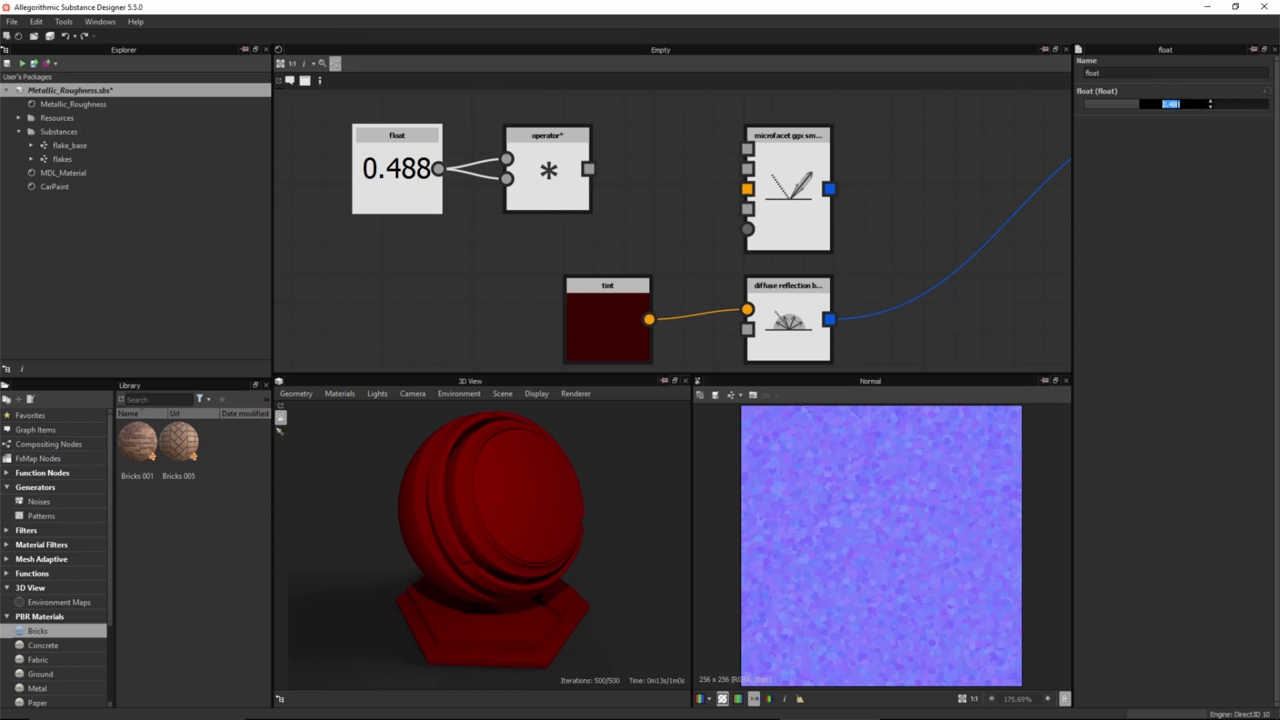
pyautogui.write('0.5')
pyautogui.press('Return')
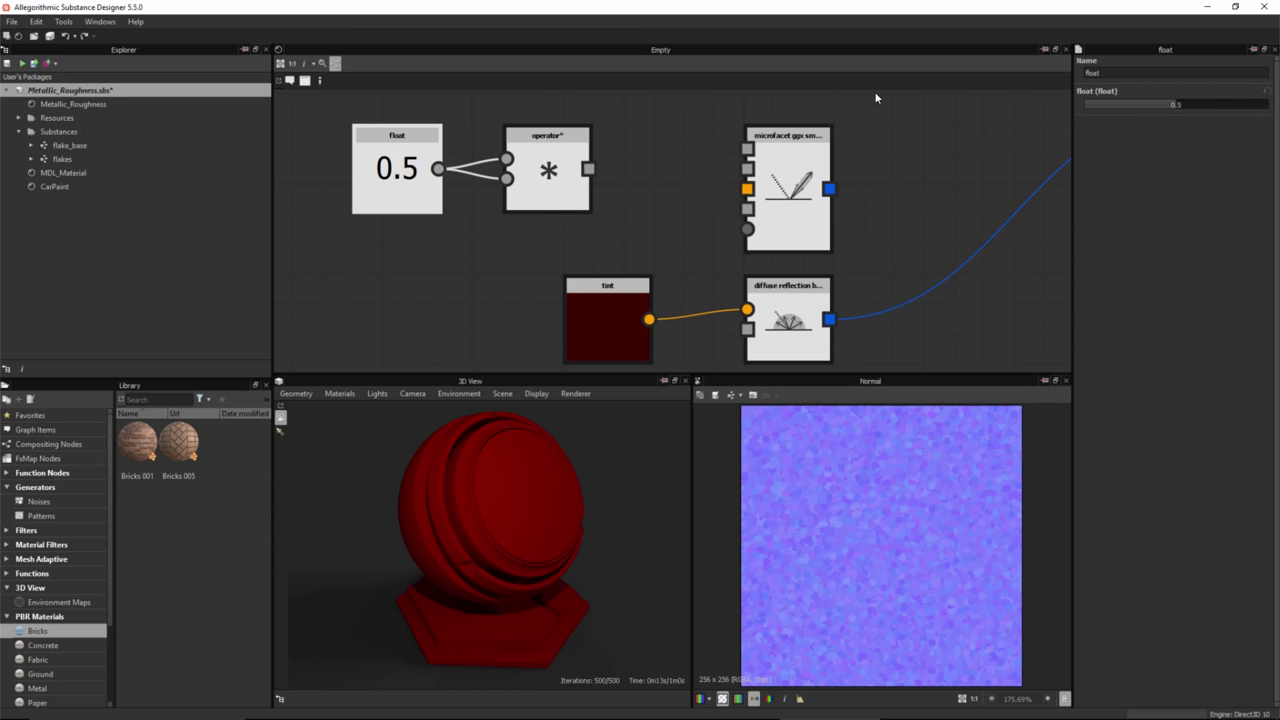
# - Connect the multiply operator's output to both roughness_u and roughness_v of the microfacet GGX Smith node
pyautogui.moveTo(613, 197); pyautogui.dragTo(583, 200, button='middle')
pyautogui.scroll(1, 543, 197)
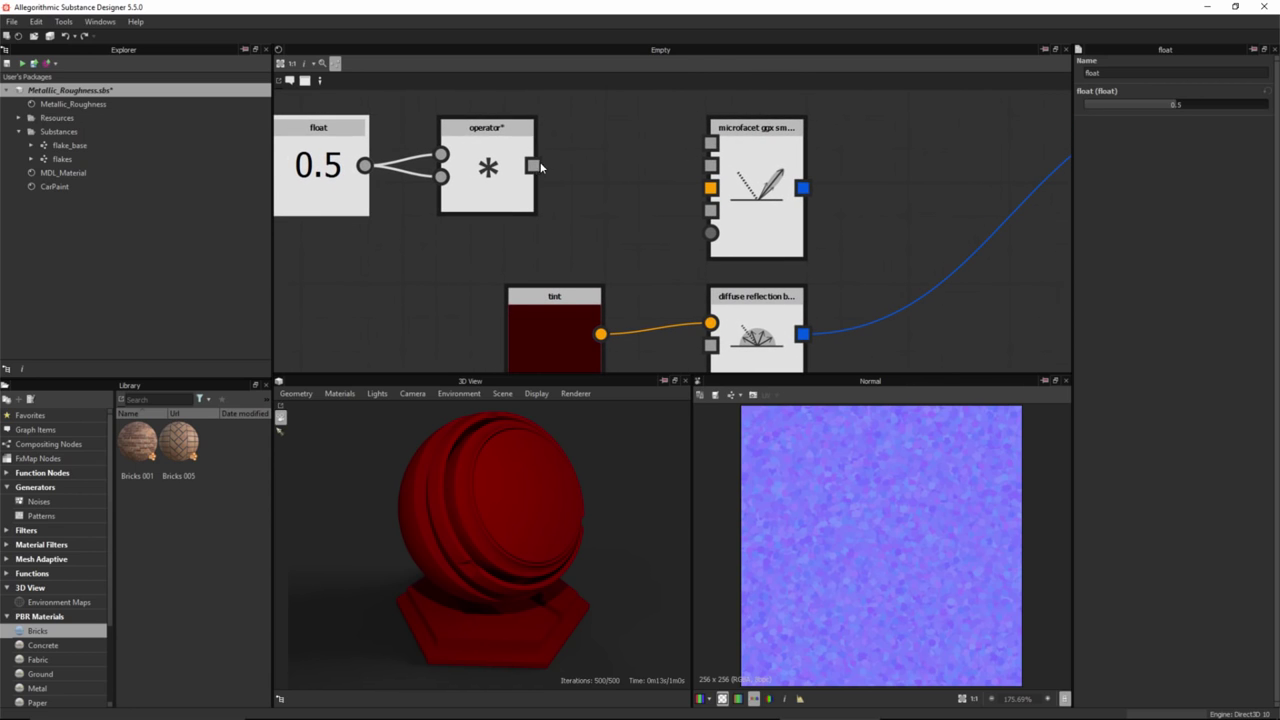
pyautogui.moveTo(567, 150); pyautogui.dragTo(710, 143)
pyautogui.click(785, 180)
pyautogui.scroll(-1, 785, 195)
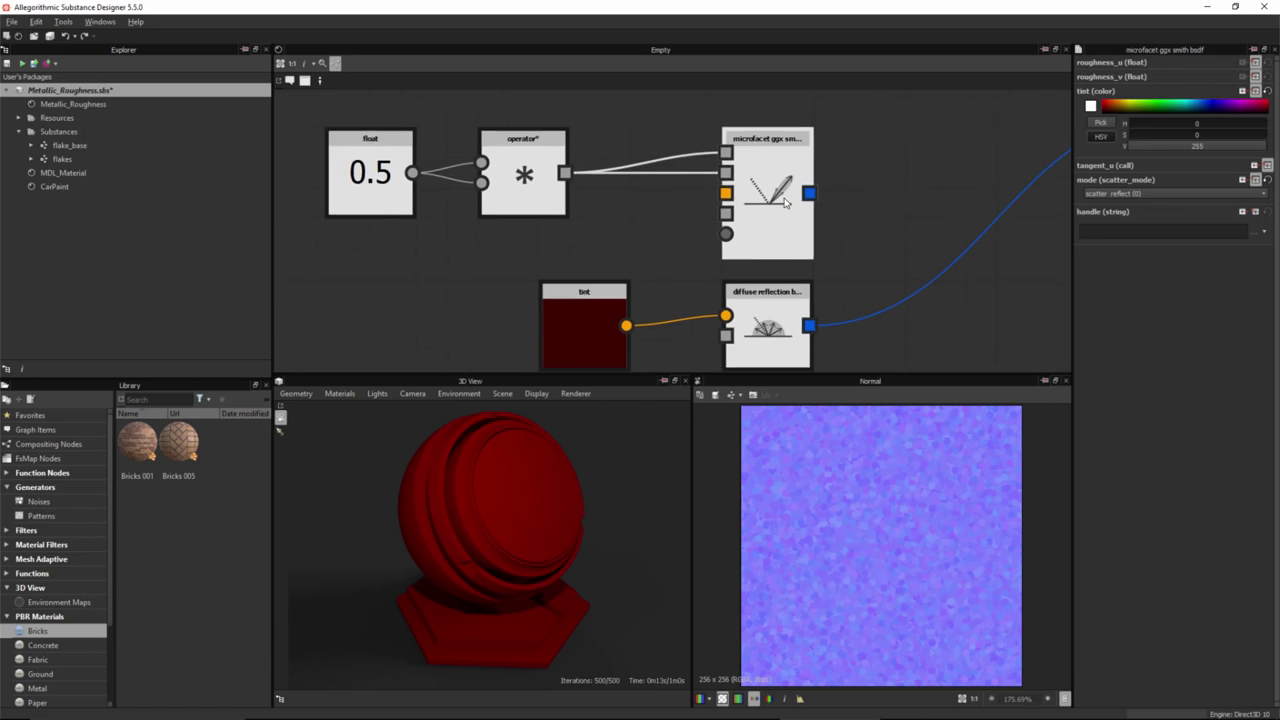
pyautogui.scroll(-2, 785, 203)
pyautogui.moveTo(834, 240); pyautogui.dragTo(648, 222, button='middle')
pyautogui.scroll(-2, 728, 231)
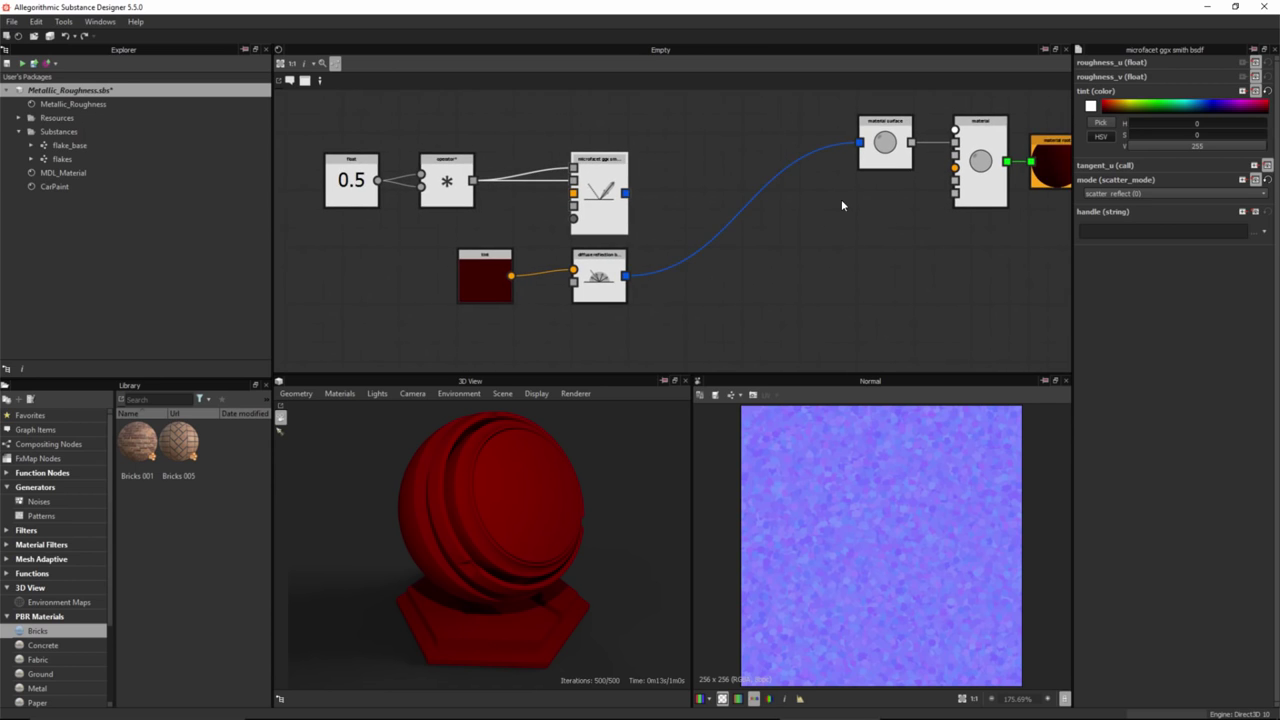
# - Move the material surface, material and output nodes farther from the BSDF nodes to make room between them
pyautogui.moveTo(889, 213); pyautogui.dragTo(800, 230, button='middle')
pyautogui.scroll(-1, 800, 230)
pyautogui.moveTo(958, 119); pyautogui.dragTo(755, 190)
pyautogui.moveTo(883, 198); pyautogui.dragTo(1000, 204)
pyautogui.scroll(4, 654, 245)
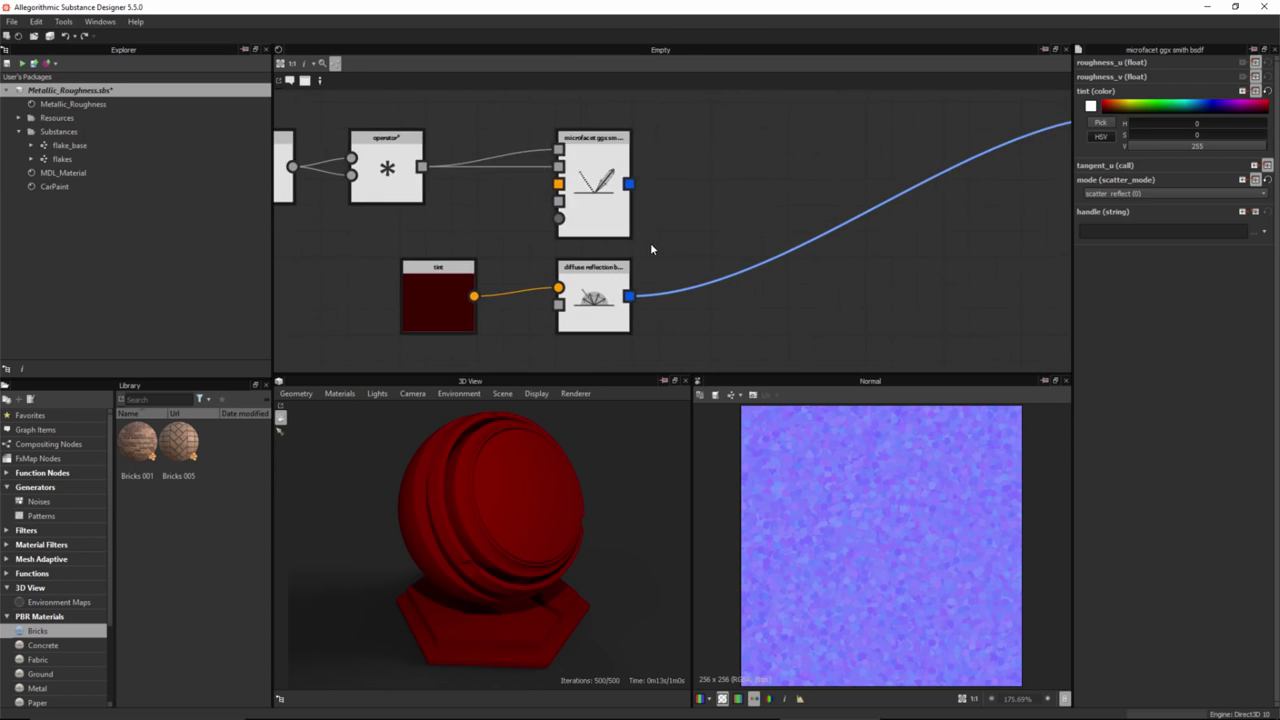
# - Add a fresnel_layer node and place it just after the microfacet GGX and diffuse reflection nodes
pyautogui.moveTo(701, 167); pyautogui.dragTo(742, 173, button='middle')
pyautogui.click(660, 173)
pyautogui.click(647, 282)
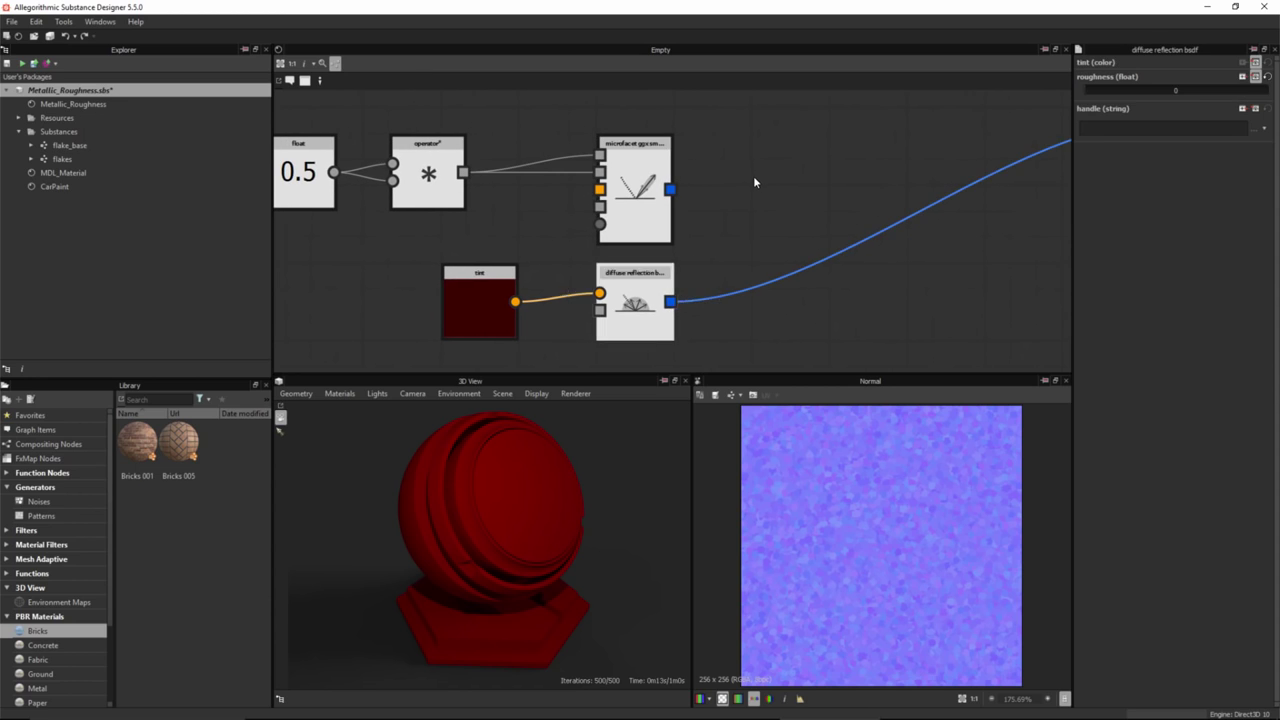
pyautogui.click(754, 177)
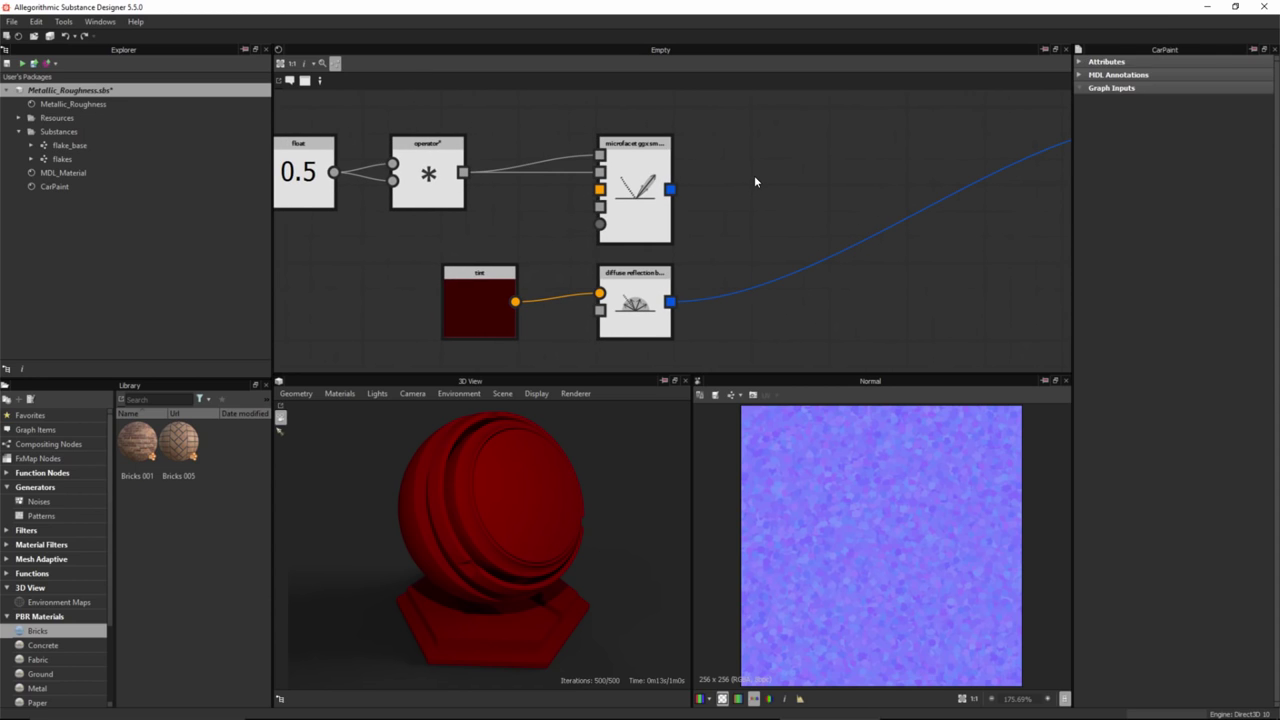
pyautogui.press('space')
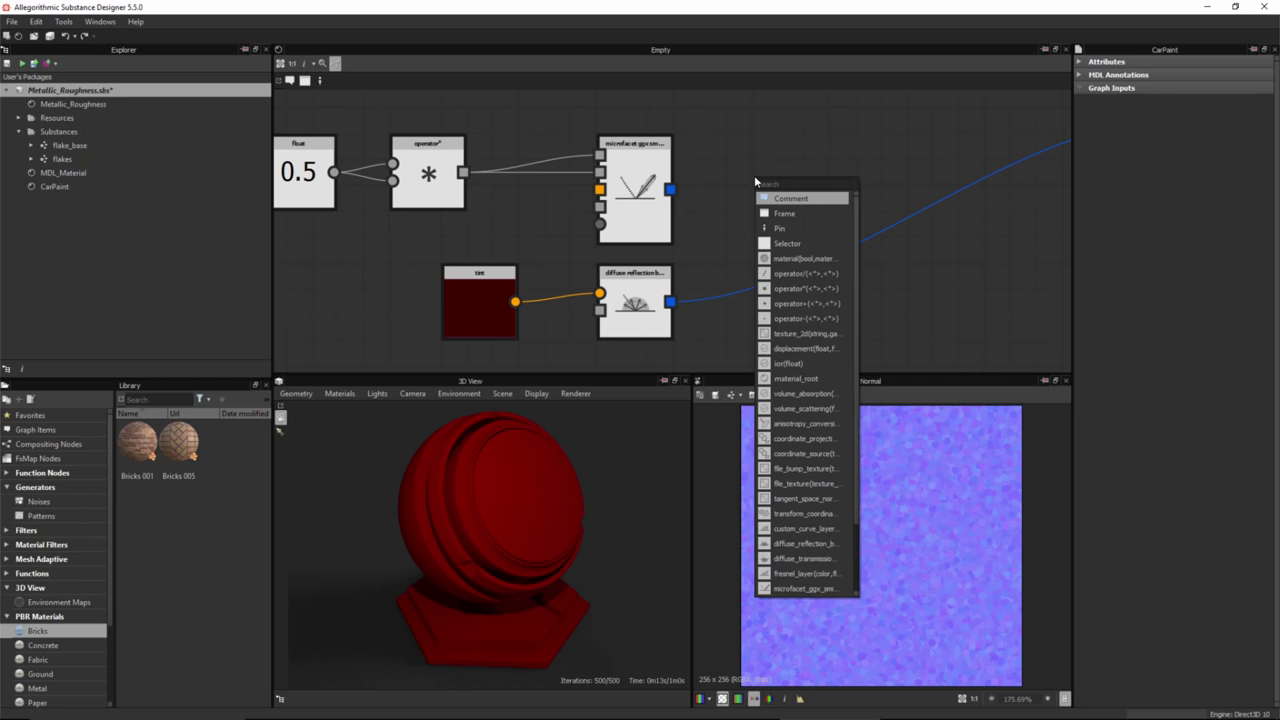
pyautogui.write('f')
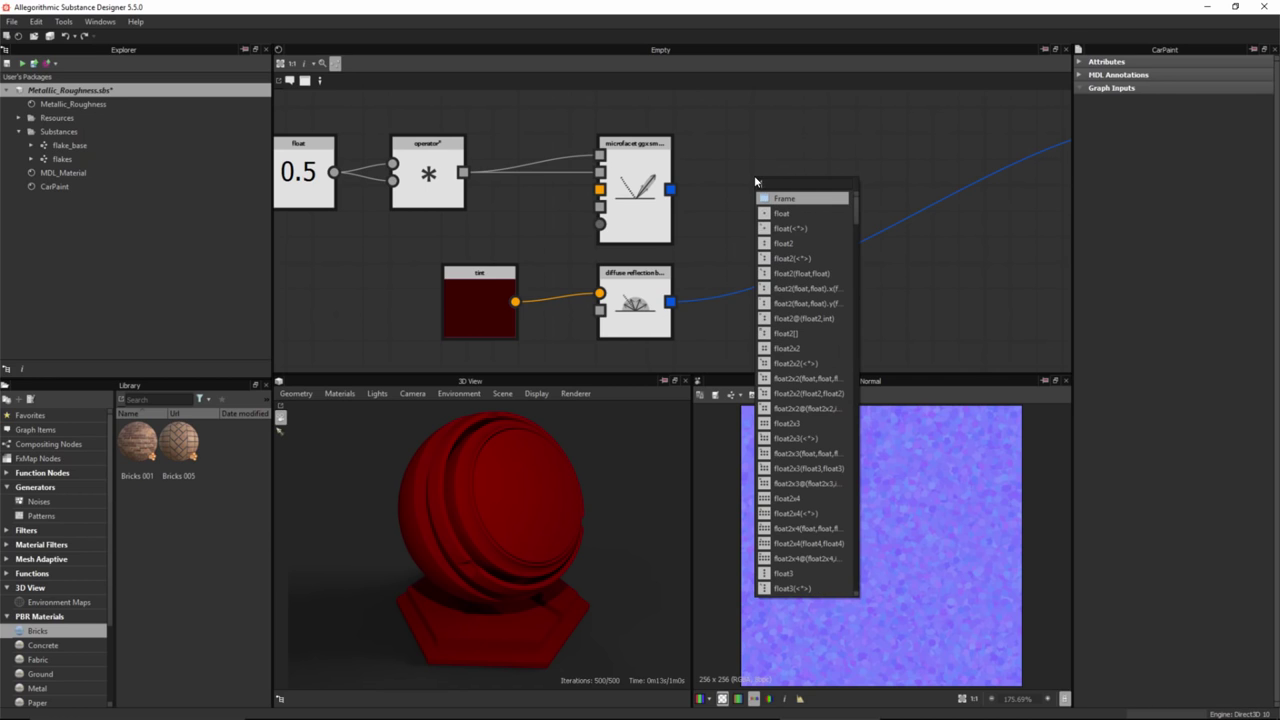
pyautogui.write('re')
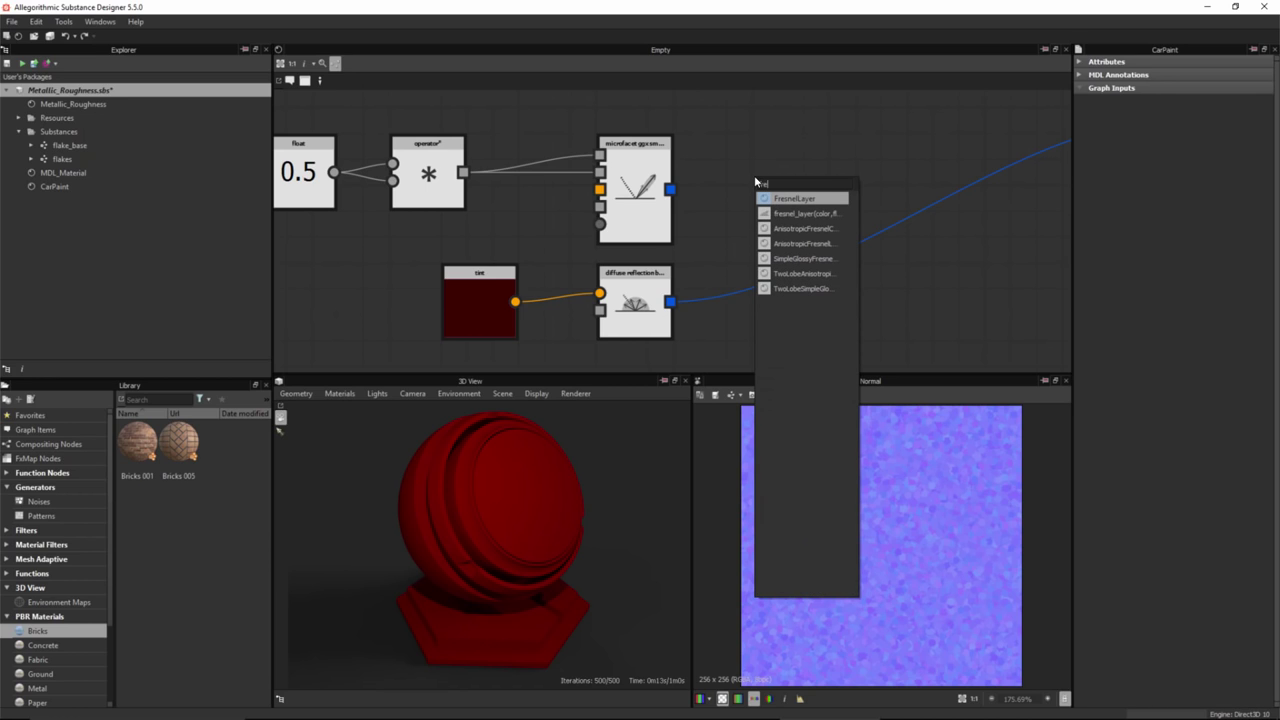
pyautogui.click(796, 213)
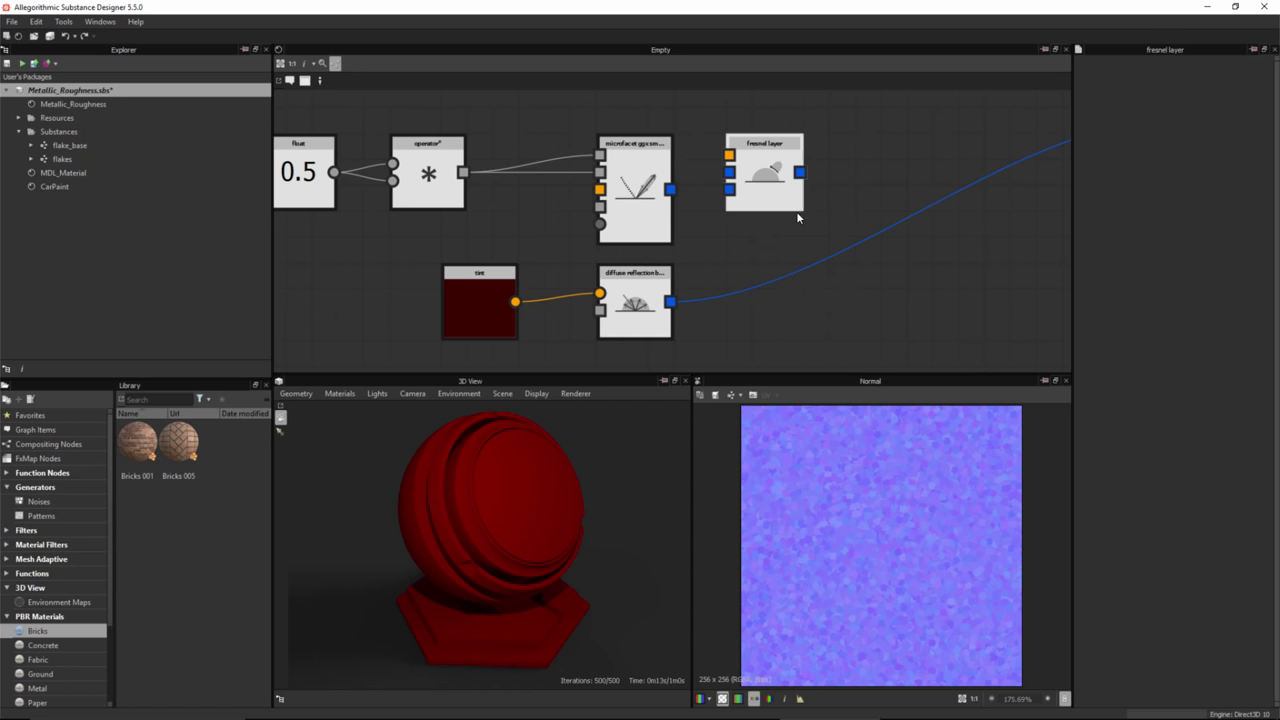
pyautogui.moveTo(779, 178); pyautogui.dragTo(817, 191)
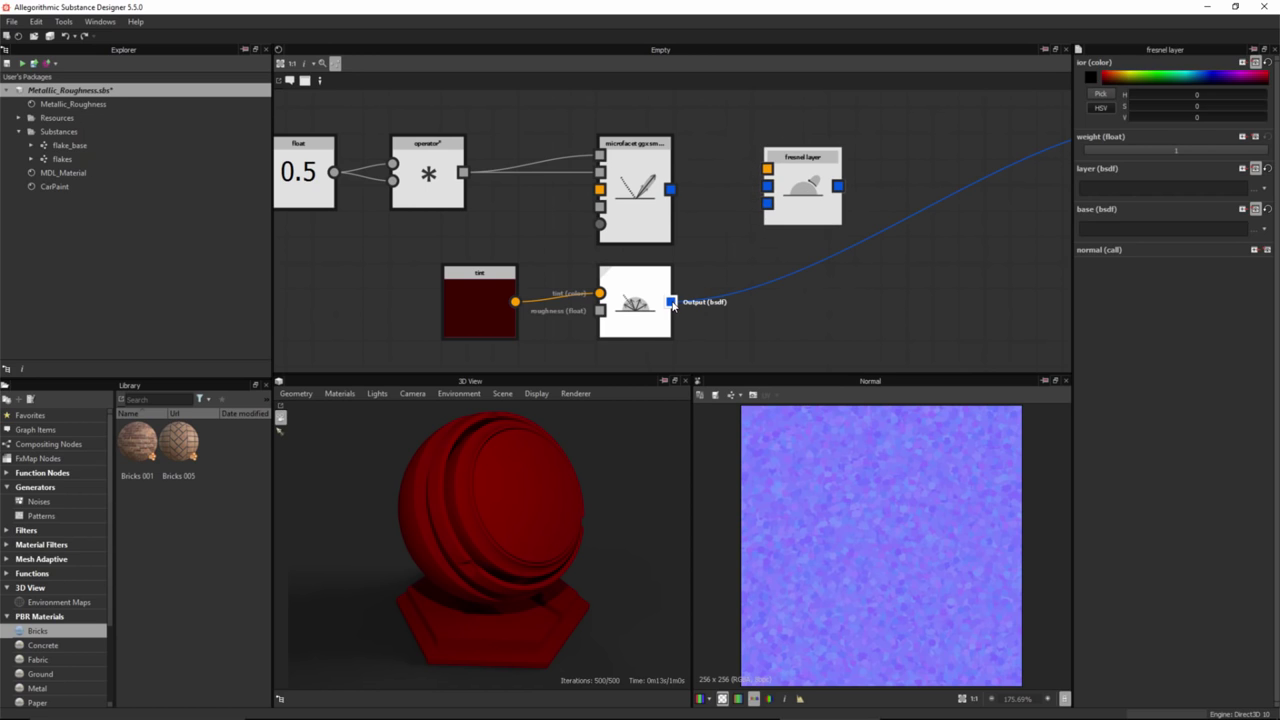
# - Connect the diffuse reflection output to the fresnel layer's base input and the microfacet GGX output to its layer input
pyautogui.moveTo(670, 301); pyautogui.dragTo(768, 205)
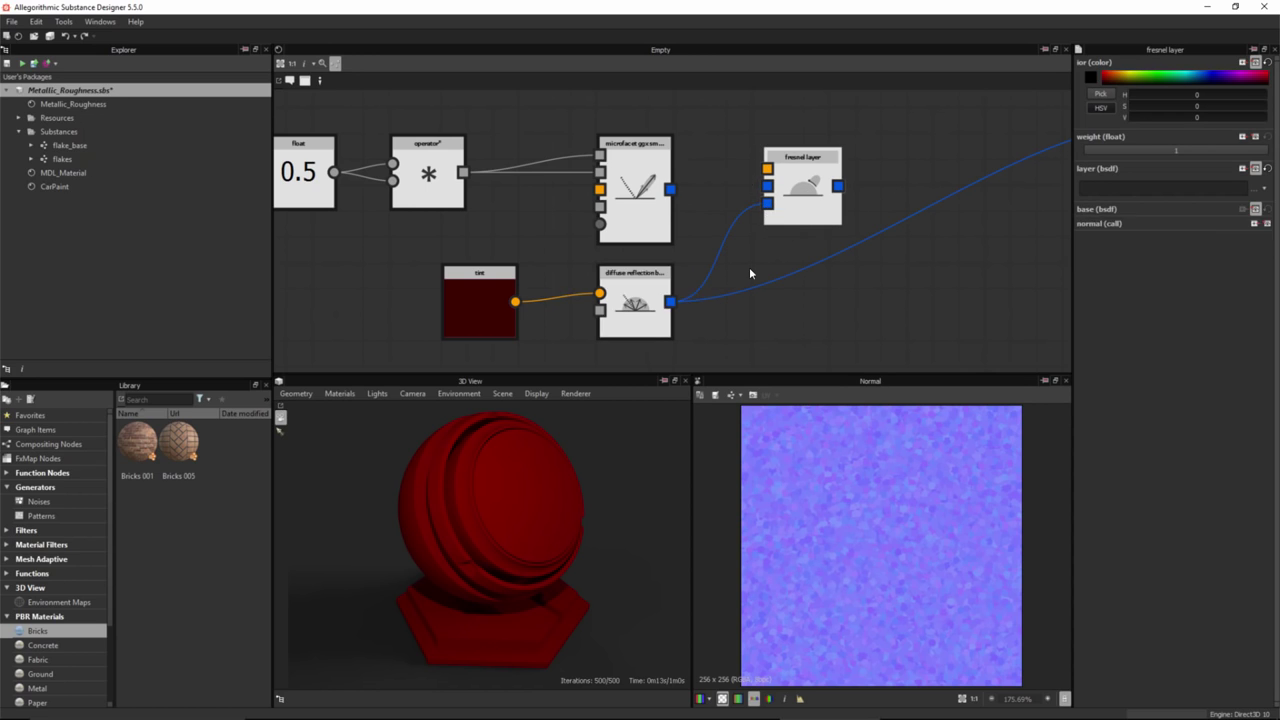
pyautogui.moveTo(670, 189); pyautogui.dragTo(795, 200)
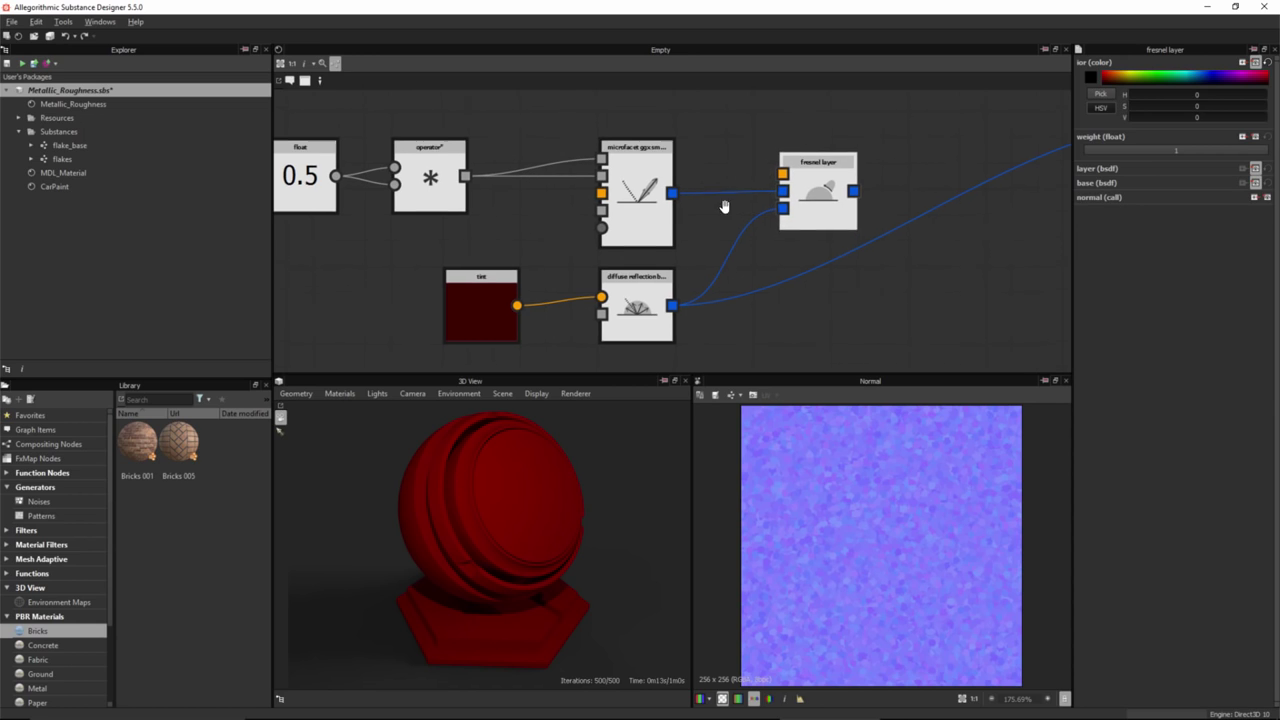
# - Add another float constant node and place it above the multiply and microfacet GGX nodes
pyautogui.moveTo(692, 170); pyautogui.dragTo(750, 210, button='middle')
pyautogui.press('space')
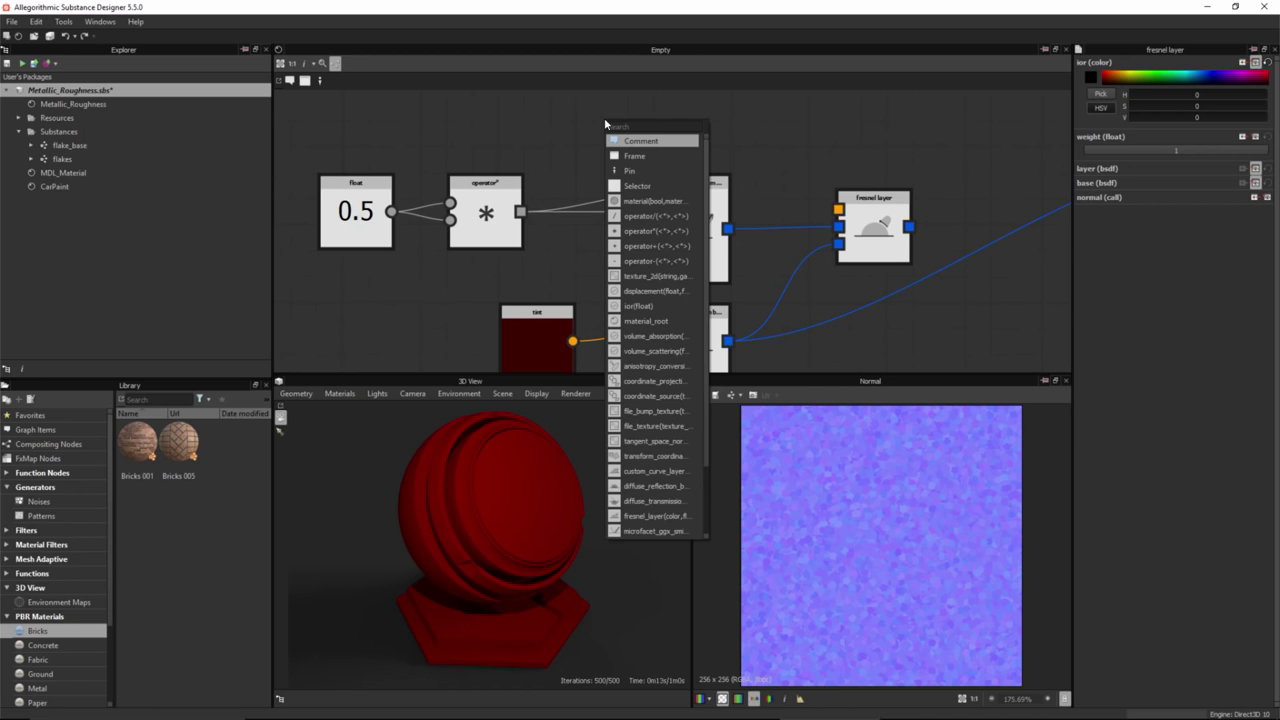
pyautogui.write('fo')
pyautogui.press('BackSpace')
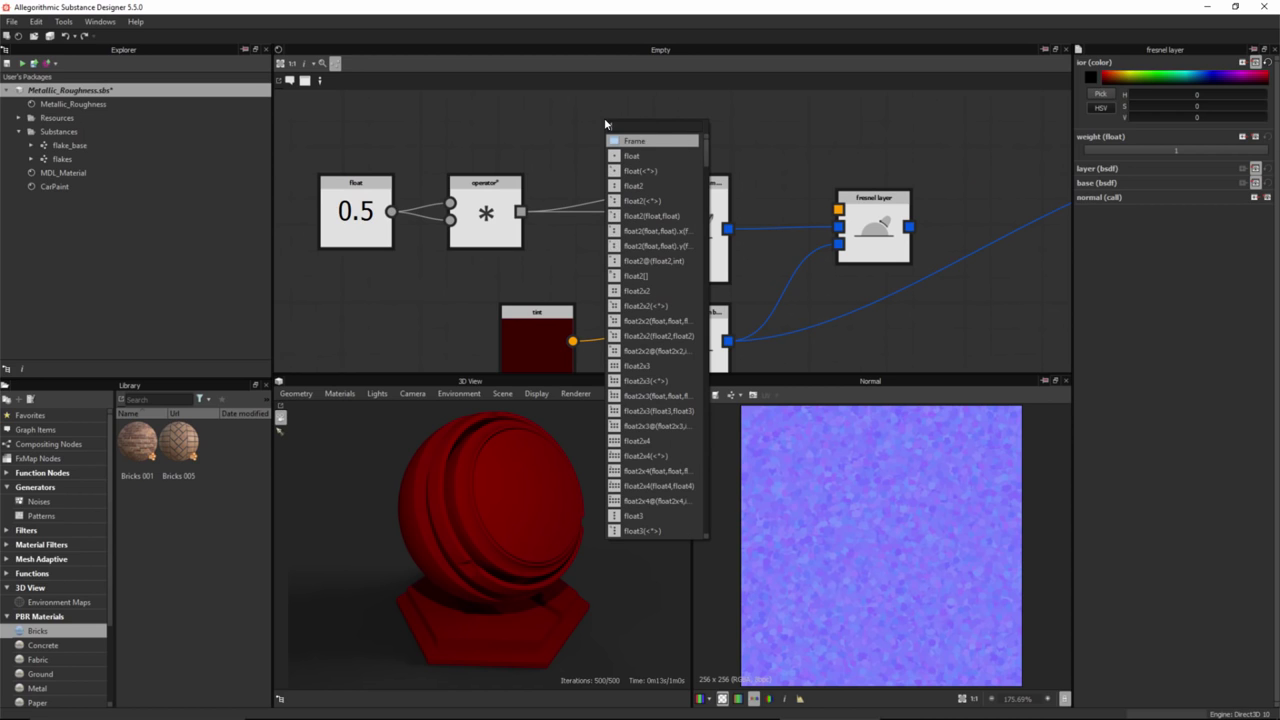
pyautogui.write('lo')
pyautogui.click(623, 141)
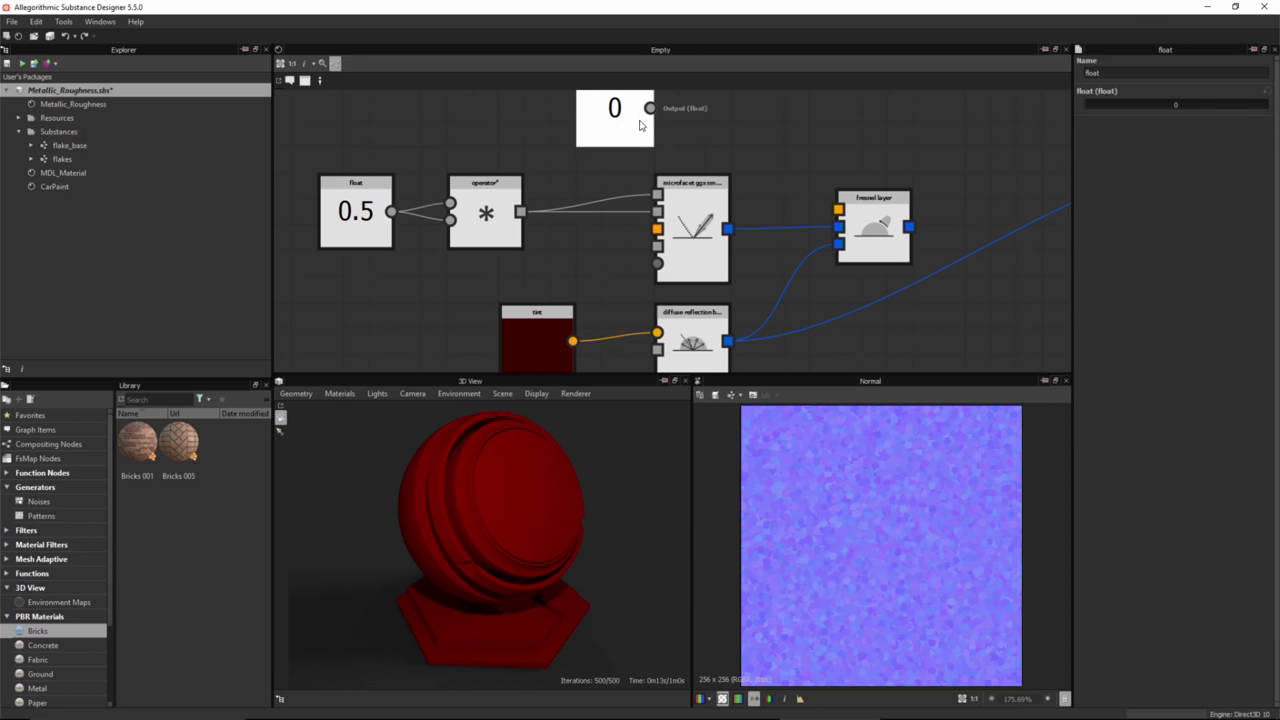
pyautogui.moveTo(658, 119); pyautogui.dragTo(611, 173, button='middle')
pyautogui.scroll(-1, 611, 173)
pyautogui.moveTo(578, 167); pyautogui.dragTo(553, 143)
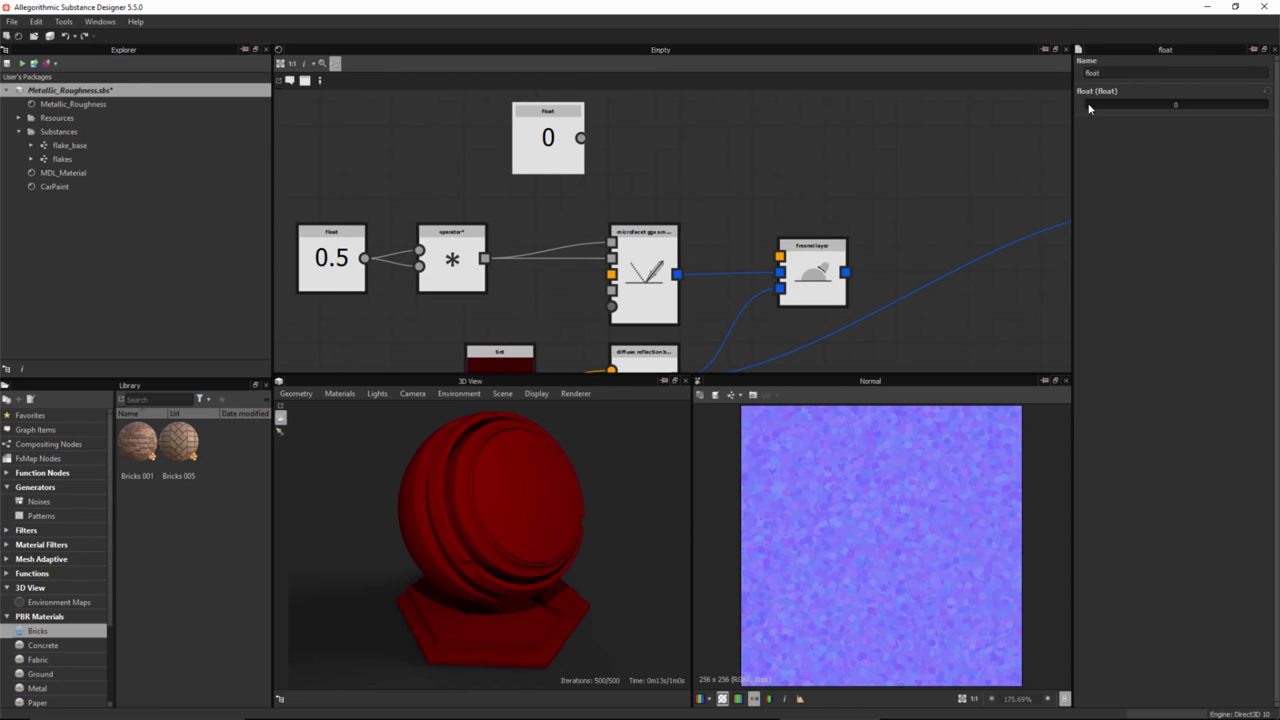
# - Set the new float constant to 1.5 and connect it to the fresnel layer's ior input
pyautogui.moveTo(1175, 104); pyautogui.dragTo(1178, 104)
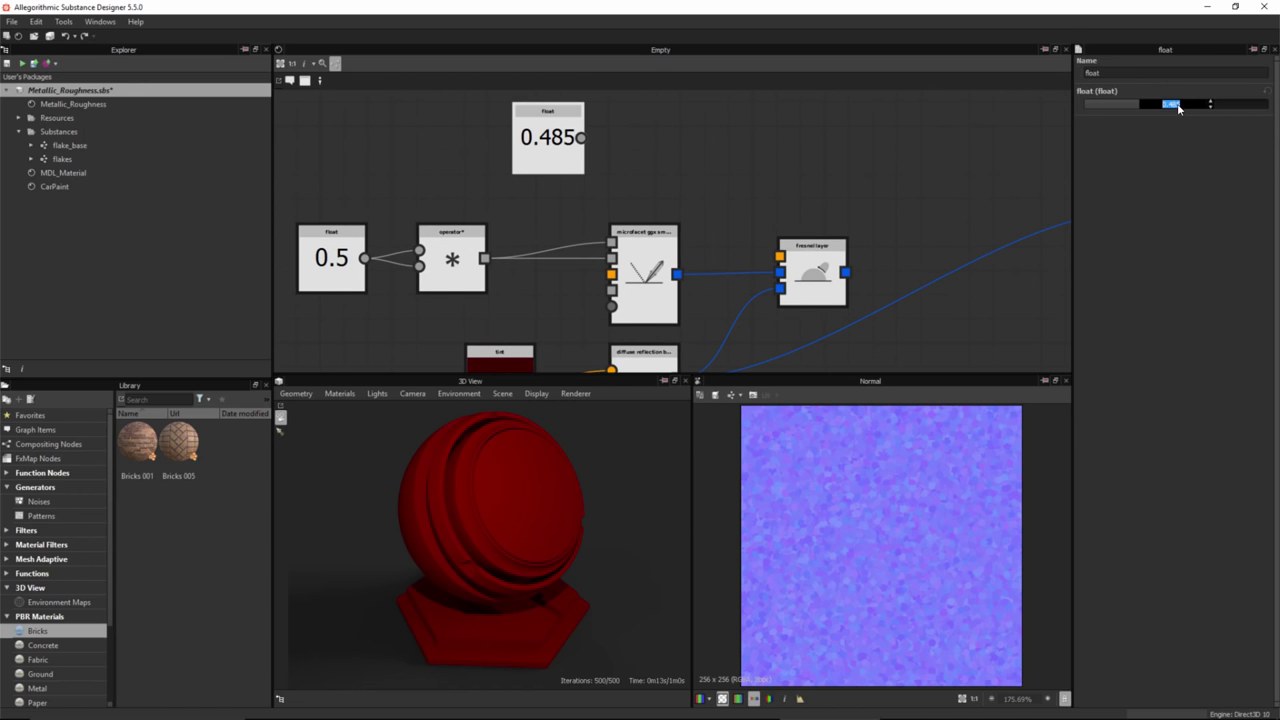
pyautogui.write('5')
pyautogui.press('Return')
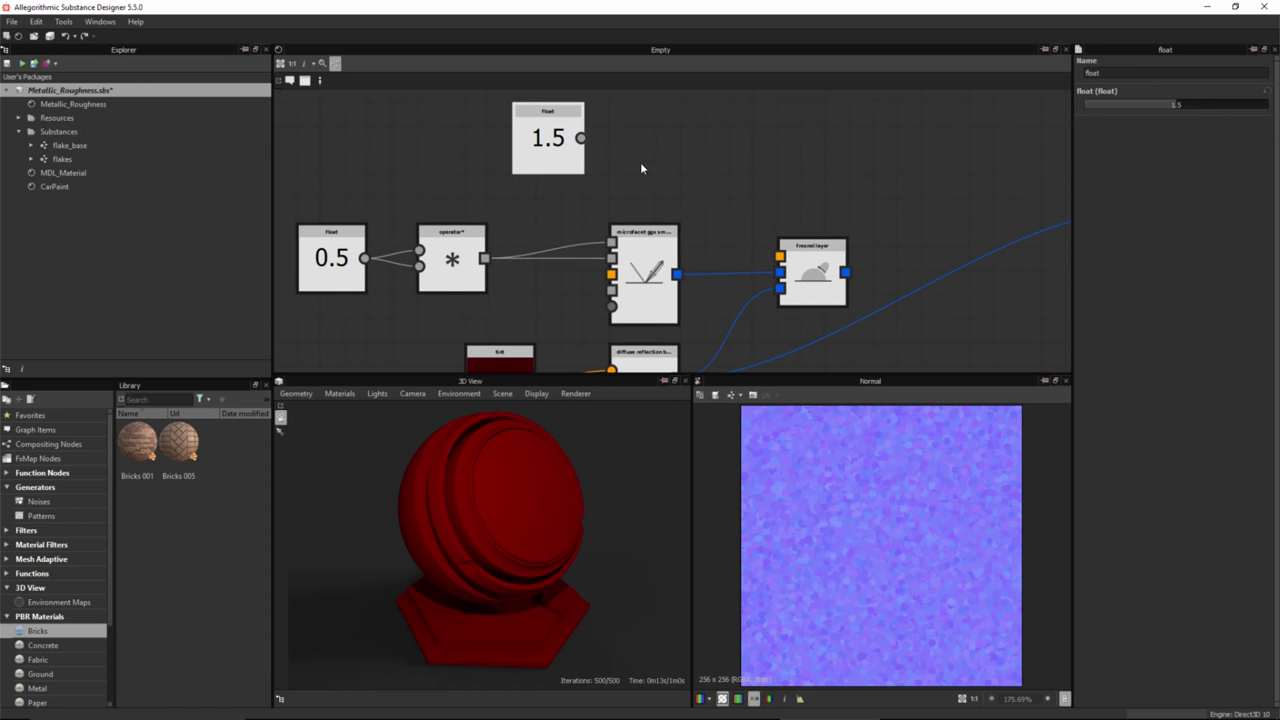
pyautogui.moveTo(578, 130); pyautogui.dragTo(777, 248)
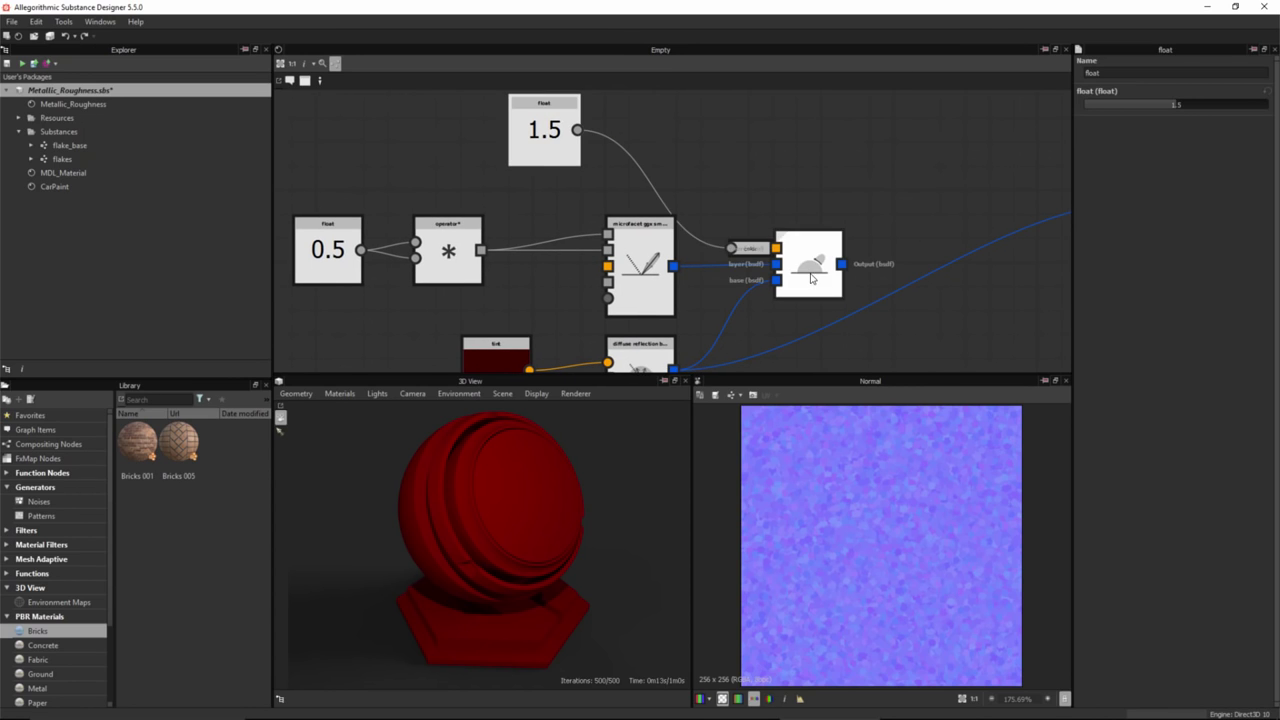
# - Undock the color conversion node from the fresnel layer's ior input and dock it back again
pyautogui.click(748, 252)
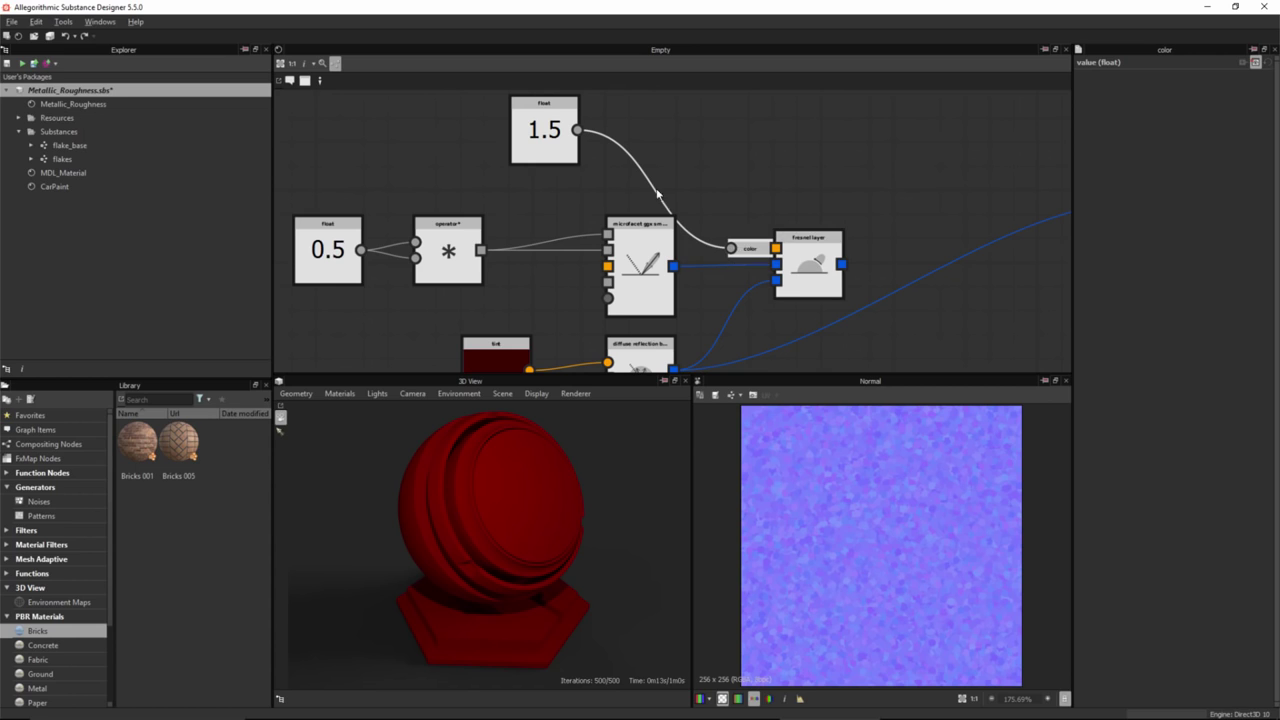
pyautogui.moveTo(764, 290); pyautogui.dragTo(690, 145)
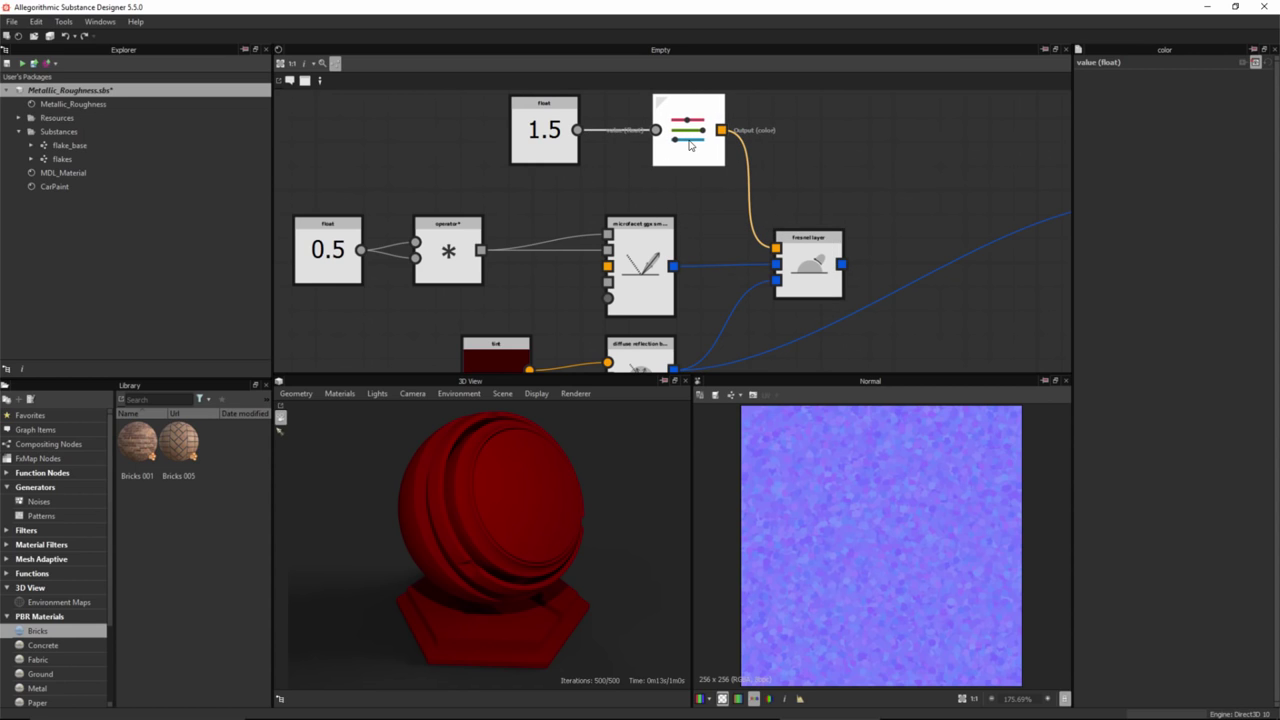
pyautogui.moveTo(706, 154); pyautogui.dragTo(671, 153)
pyautogui.press('d')
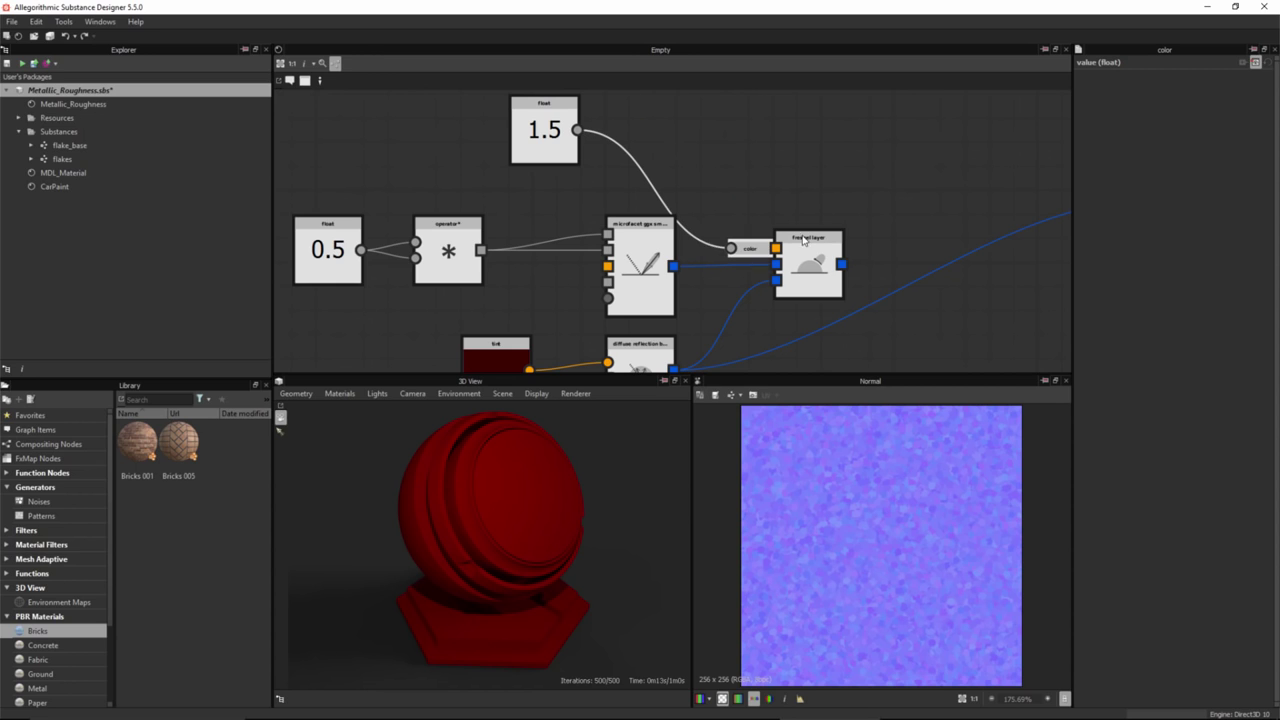
# - Move the 1.5 float closer to the fresnel layer and shift all the base paint nodes away from the material surface node
pyautogui.moveTo(541, 143); pyautogui.dragTo(613, 142)
pyautogui.moveTo(749, 260); pyautogui.dragTo(656, 243, button='middle')
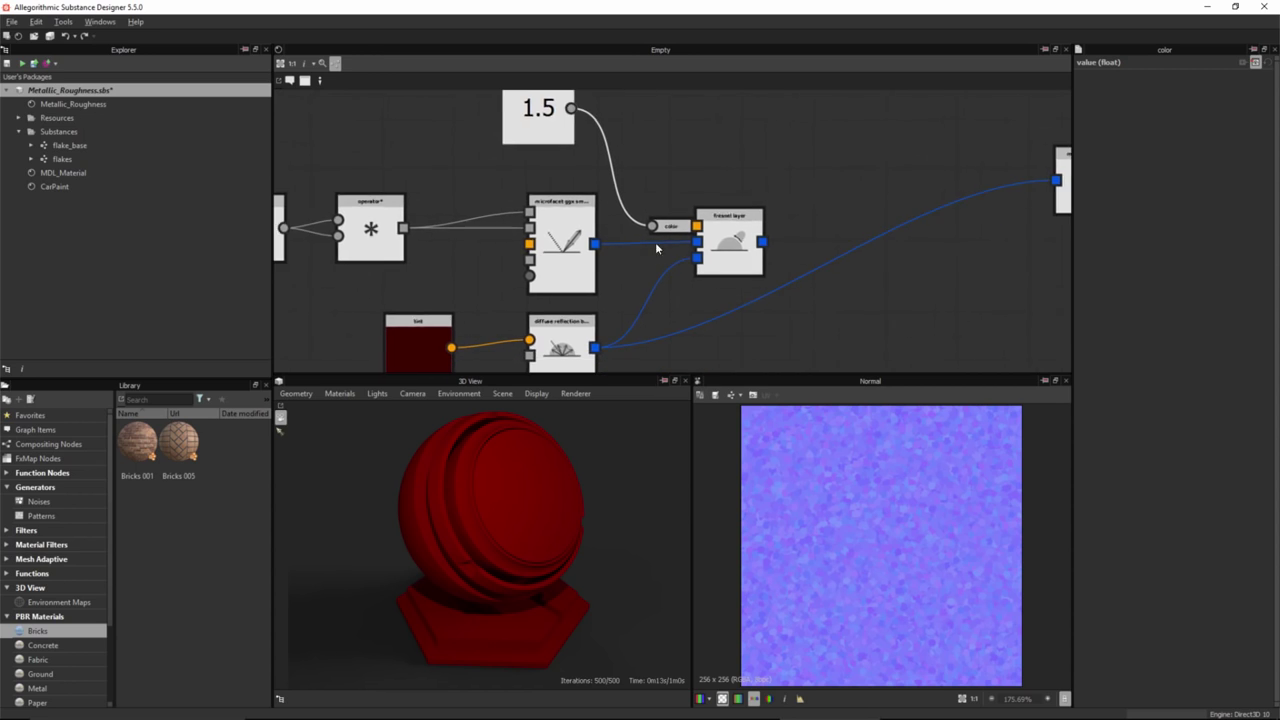
pyautogui.scroll(-3, 612, 272)
pyautogui.moveTo(400, 150); pyautogui.dragTo(745, 338)
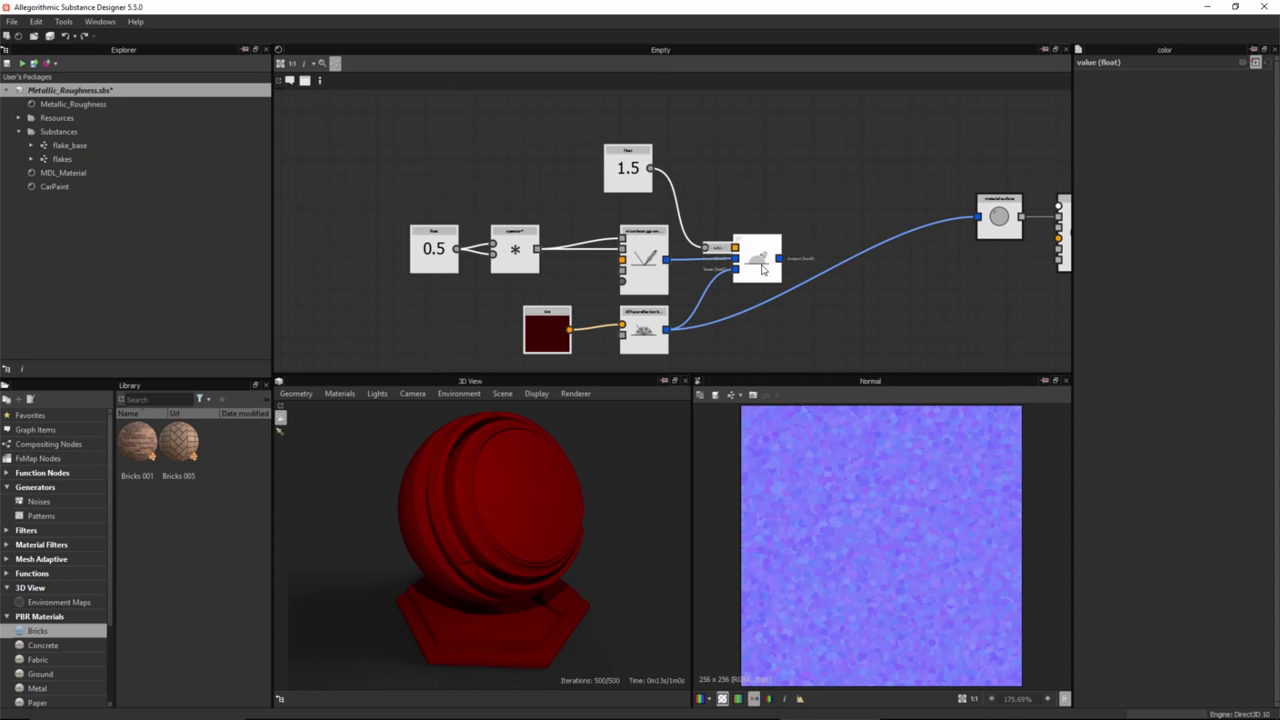
pyautogui.moveTo(756, 277); pyautogui.dragTo(661, 280)
# - Connect the fresnel layer's output to the material surface node, replacing the diffuse reflection connection
pyautogui.moveTo(774, 309); pyautogui.dragTo(734, 293, button='middle')
pyautogui.scroll(-1, 755, 258)
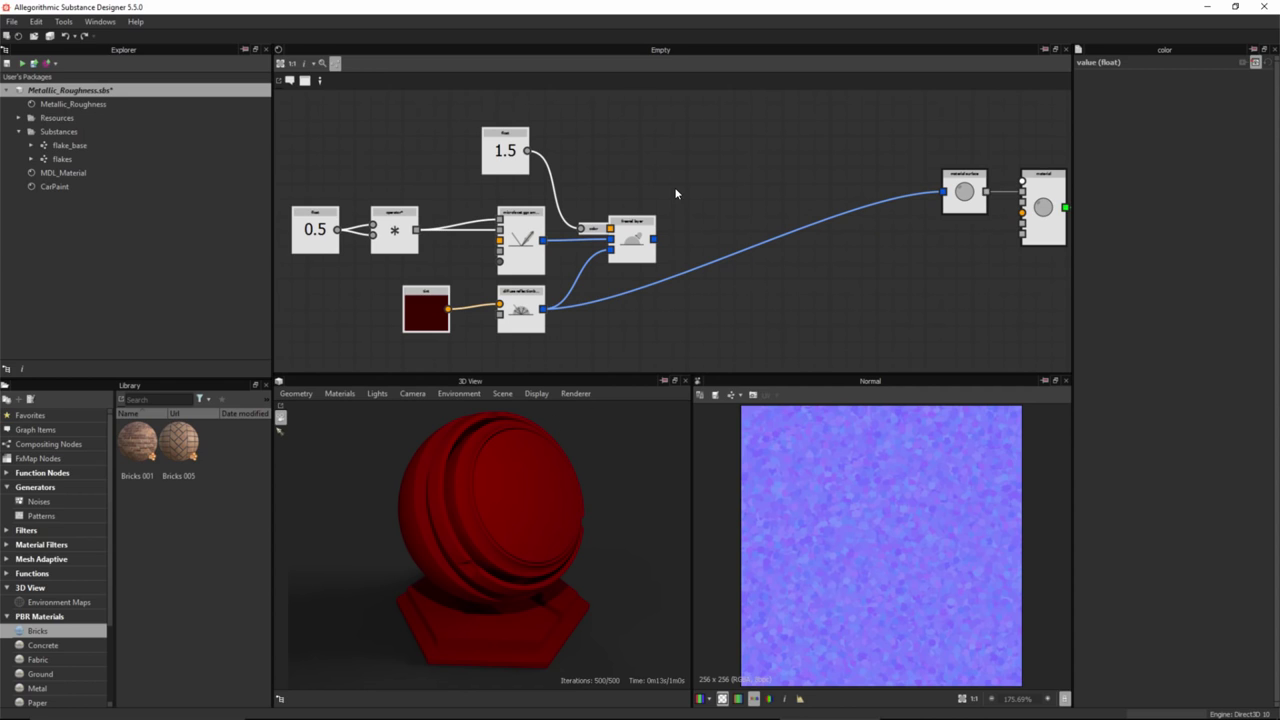
pyautogui.moveTo(656, 240); pyautogui.dragTo(943, 191)
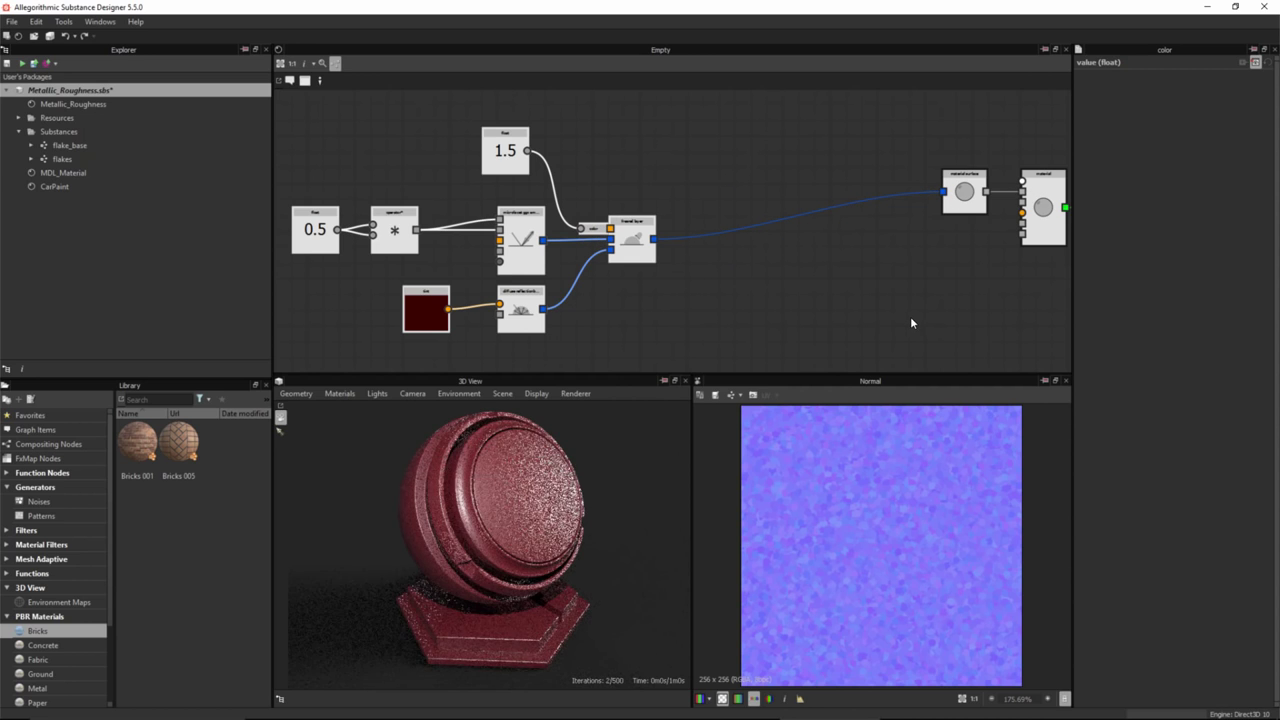
# - Move the selected base paint nodes lower and farther away from the material surface node
pyautogui.moveTo(687, 275); pyautogui.dragTo(704, 283, button='middle')
pyautogui.scroll(-1, 704, 283)
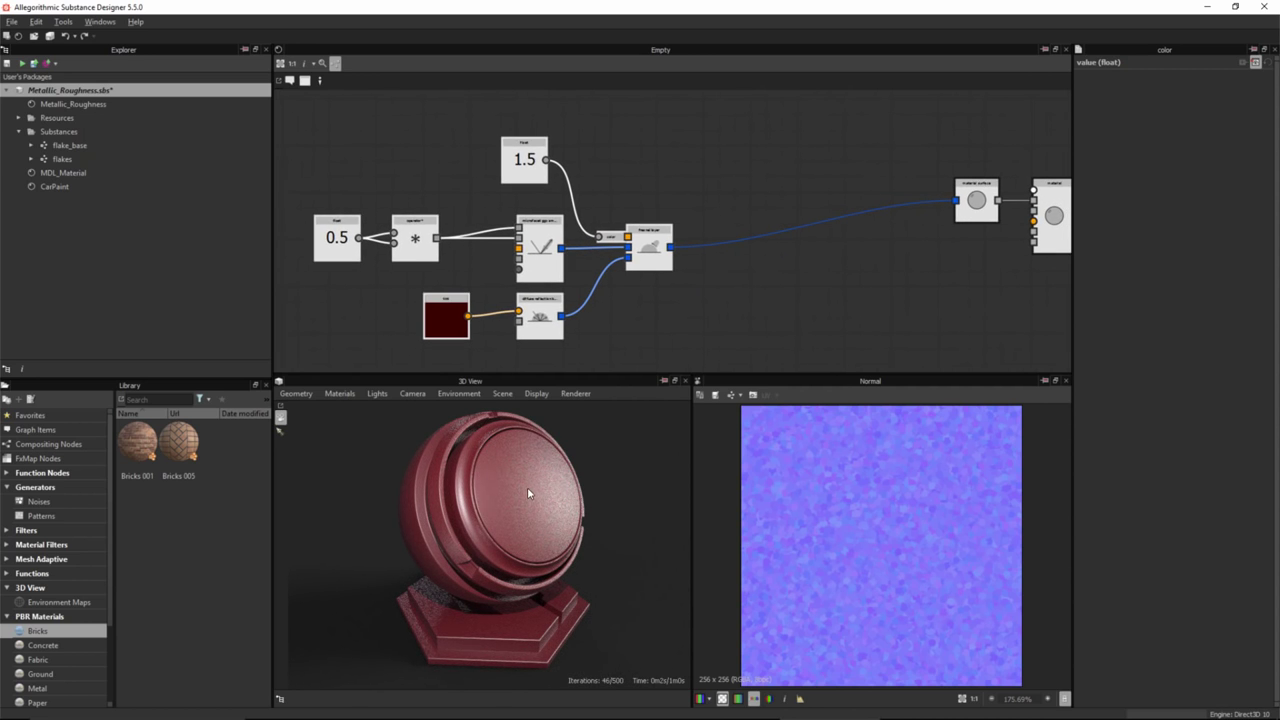
pyautogui.scroll(-4, 664, 212)
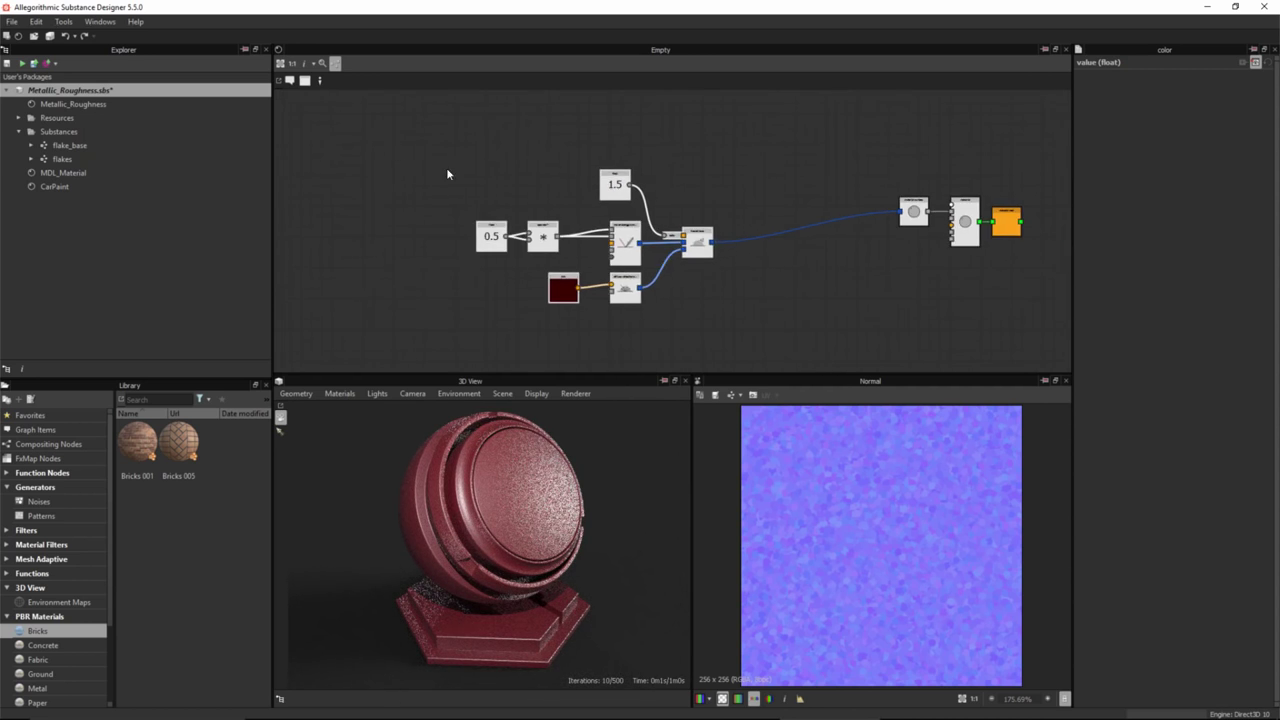
pyautogui.moveTo(698, 251); pyautogui.dragTo(626, 301)
pyautogui.moveTo(613, 262); pyautogui.dragTo(593, 238, button='middle')
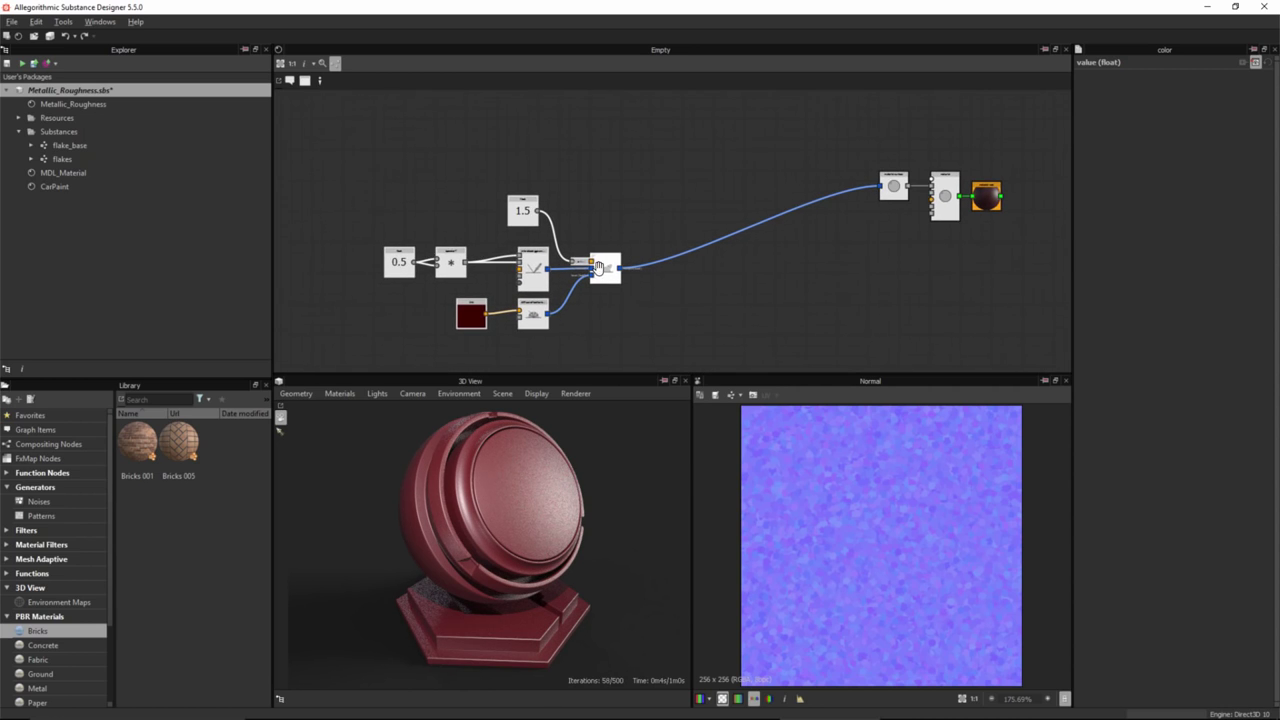
# - Add a frame enclosing all the base paint nodes and title it Base Paint
pyautogui.click(306, 81)
pyautogui.moveTo(620, 337); pyautogui.dragTo(646, 354)
pyautogui.doubleClick(1135, 117)
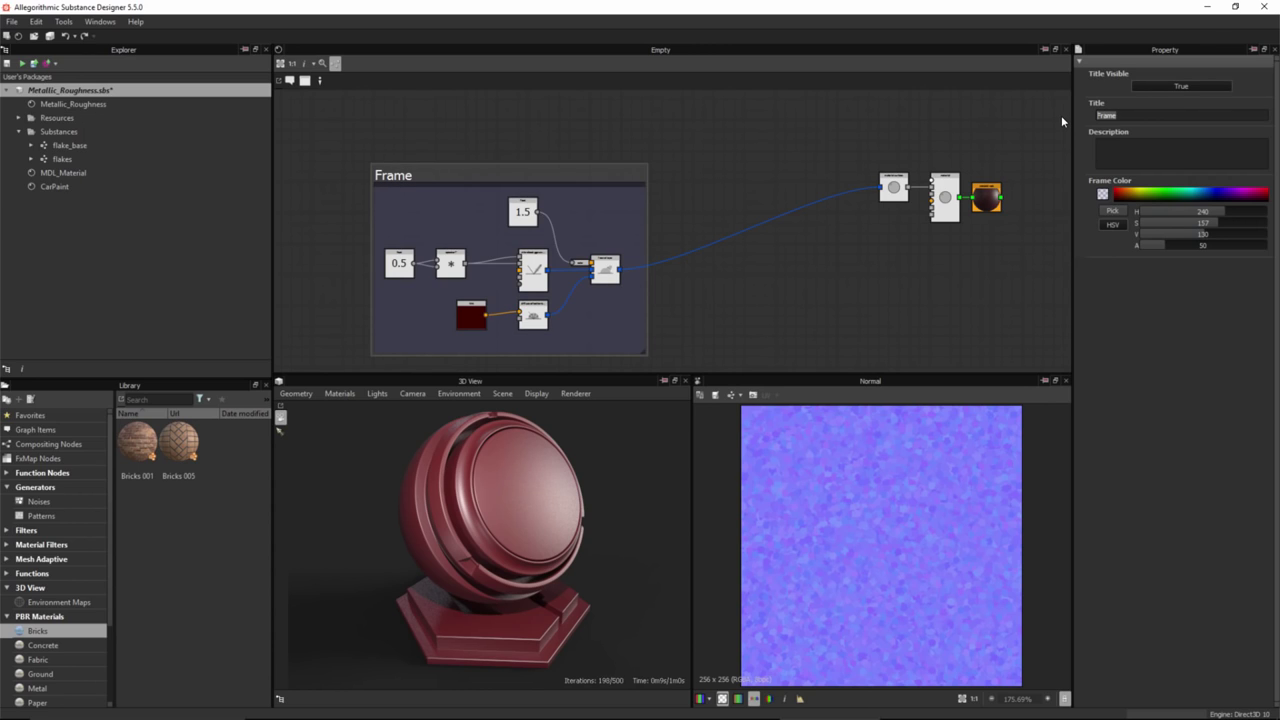
pyautogui.write('Base Paint')
pyautogui.click(786, 140)
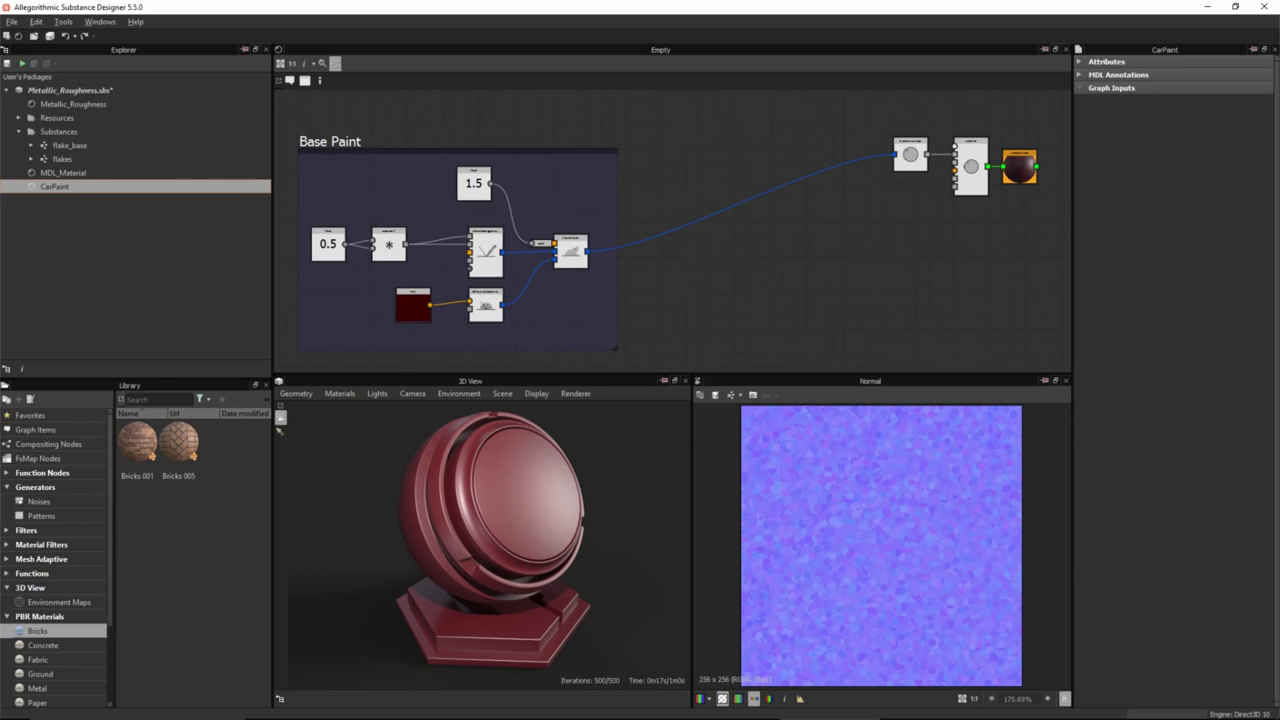
# - Add a second microfacet_ggx_smith_bsdf node in the empty area above the Base Paint frame
pyautogui.scroll(3, 655, 192)
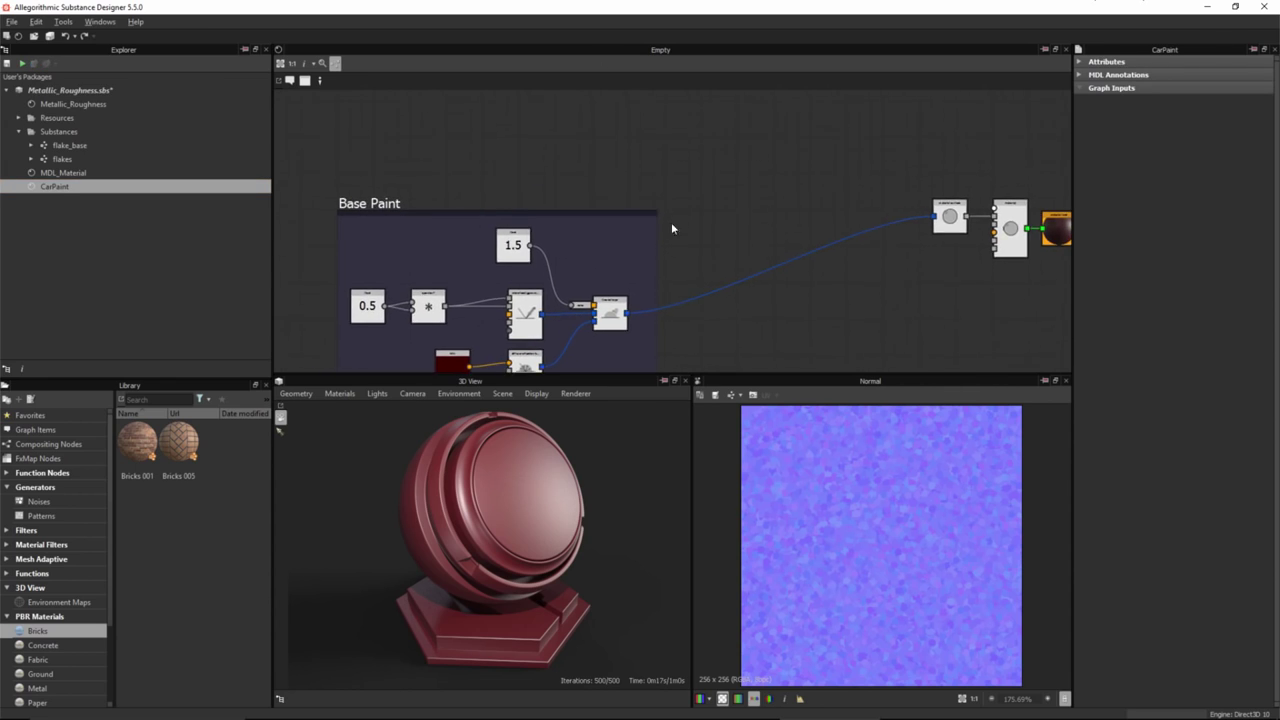
pyautogui.moveTo(619, 151); pyautogui.dragTo(631, 175, button='middle')
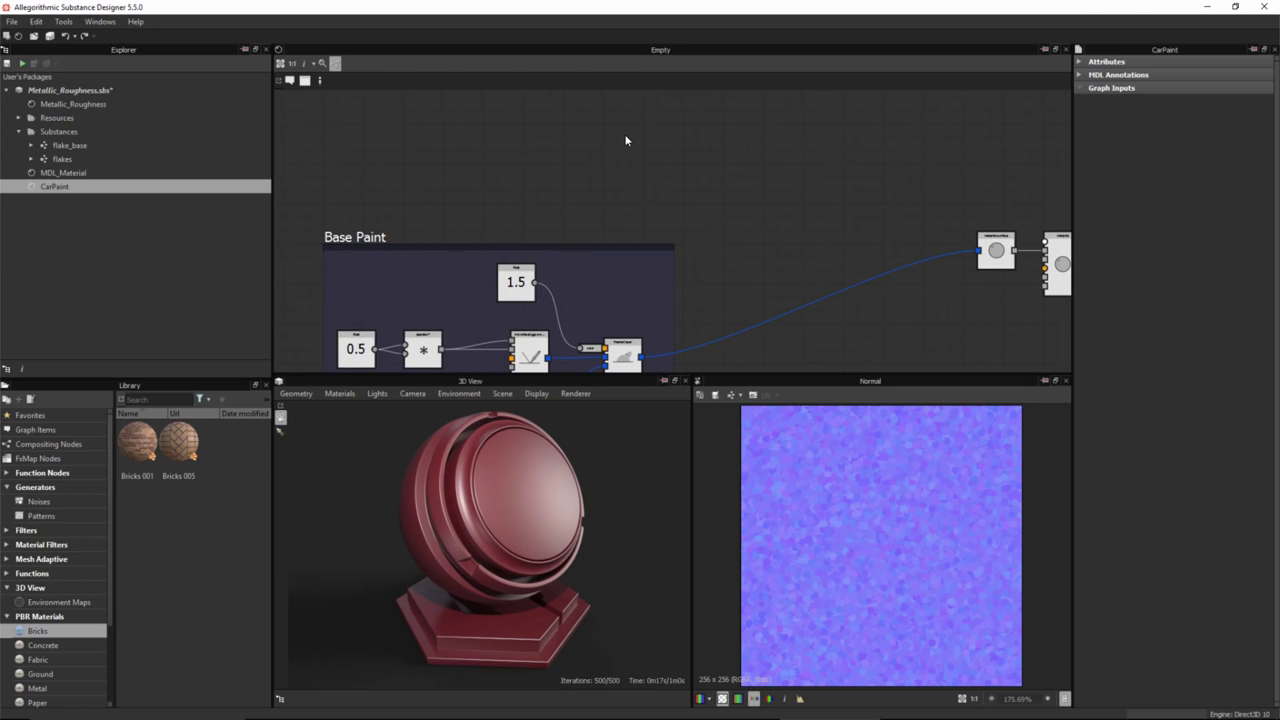
pyautogui.press('space')
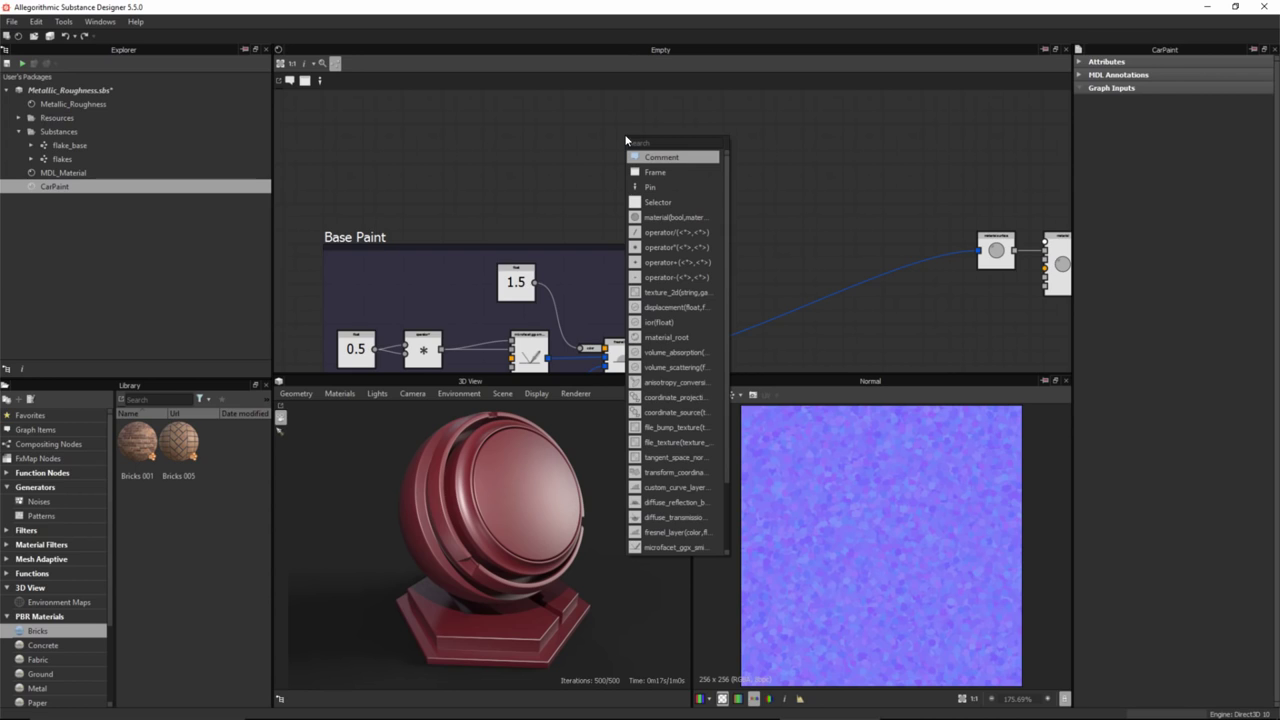
pyautogui.write('gg')
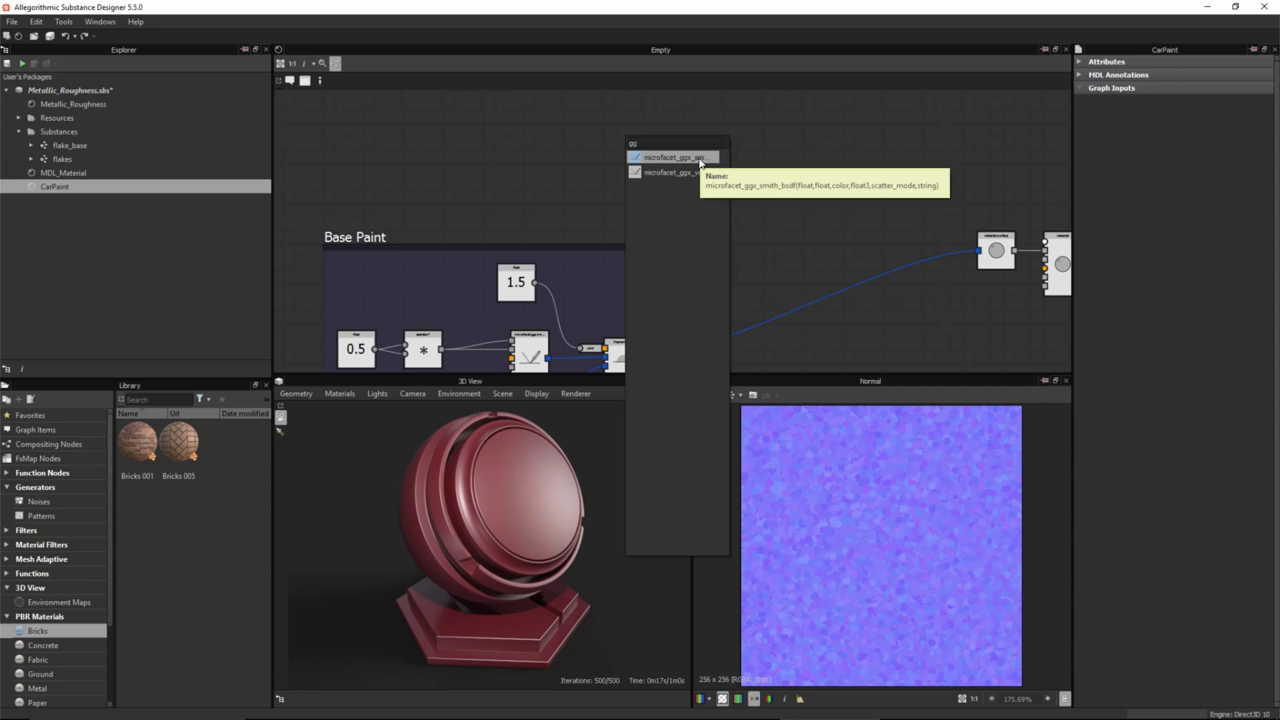
pyautogui.click(672, 158)
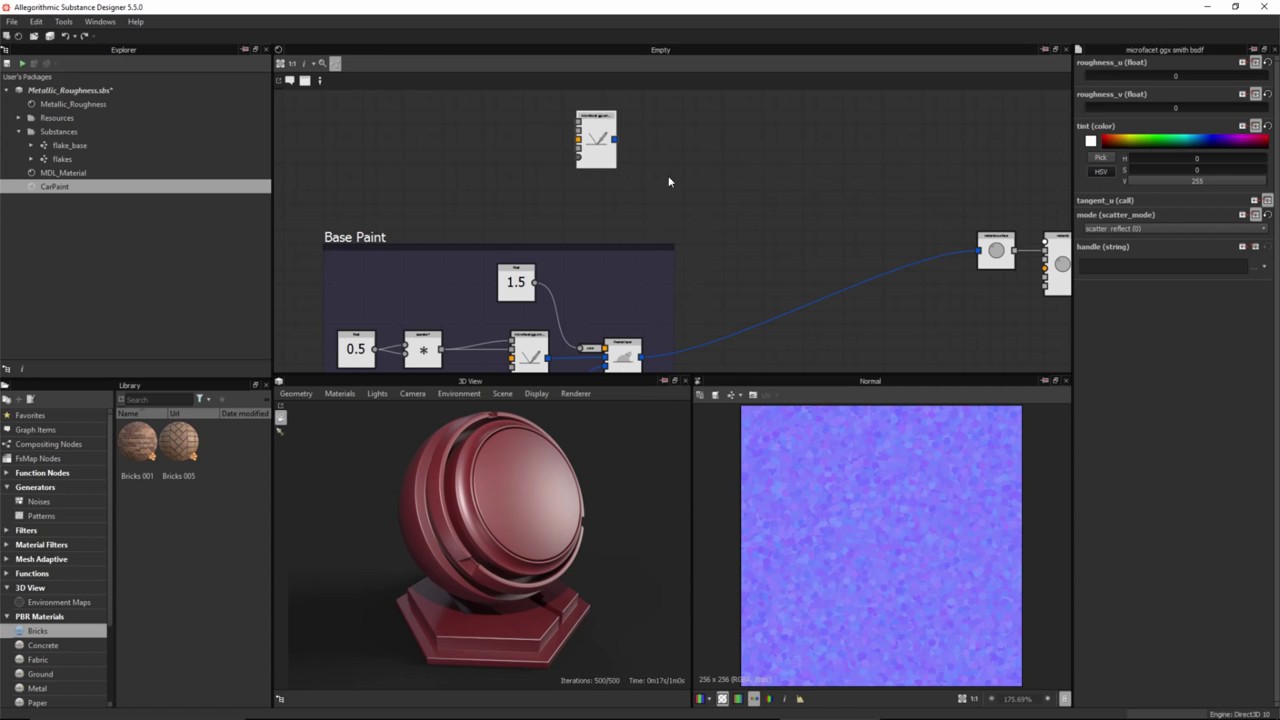
pyautogui.moveTo(523, 174); pyautogui.dragTo(569, 167, button='middle')
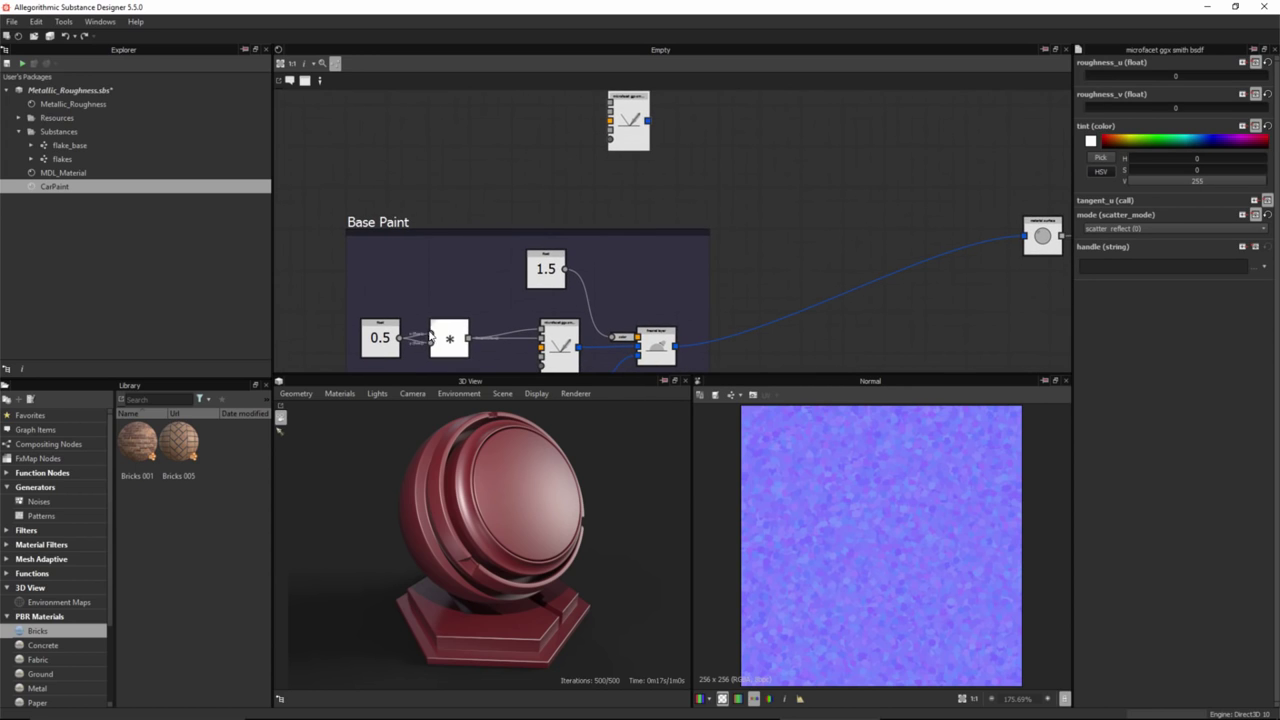
# - Copy the Base Paint's 0.5 float and multiply operator nodes and place the copies beside the second microfacet GGX node
pyautogui.moveTo(376, 270); pyautogui.dragTo(456, 345)
pyautogui.moveTo(472, 369); pyautogui.dragTo(511, 314, button='middle')
pyautogui.scroll(3, 511, 315)
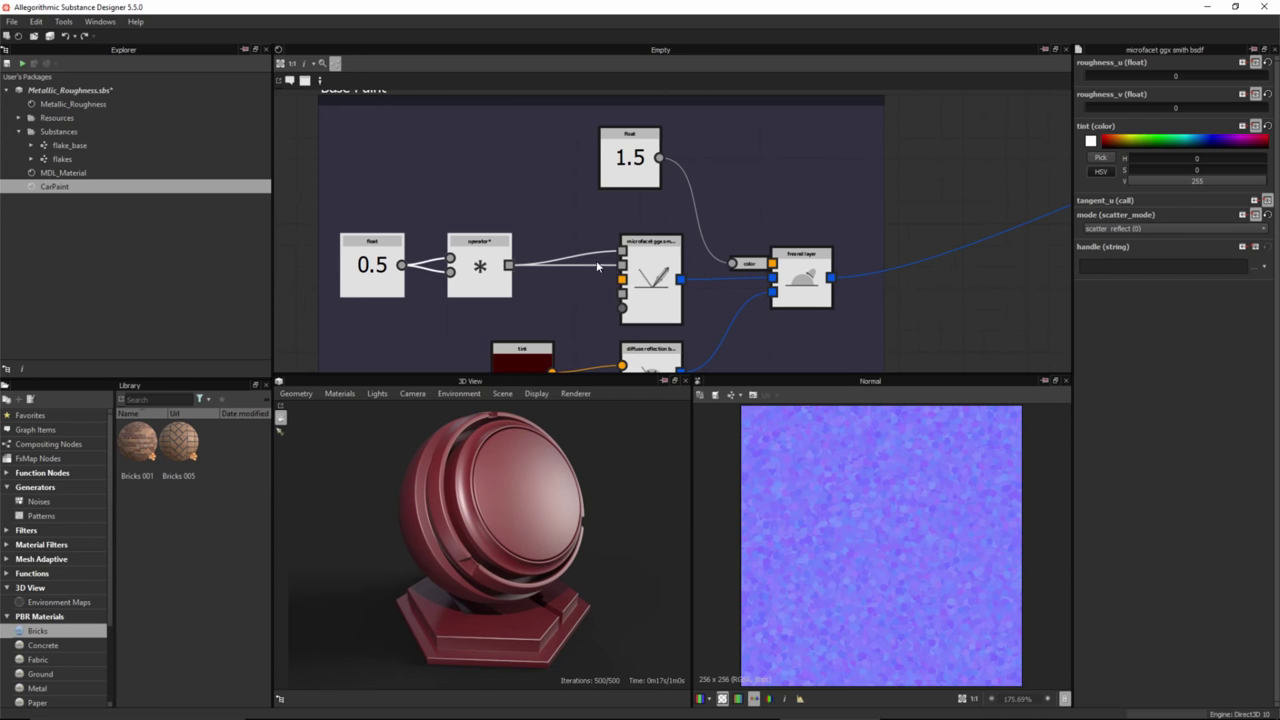
pyautogui.moveTo(577, 200); pyautogui.dragTo(582, 311, button='middle')
pyautogui.moveTo(603, 222); pyautogui.dragTo(619, 318, button='middle')
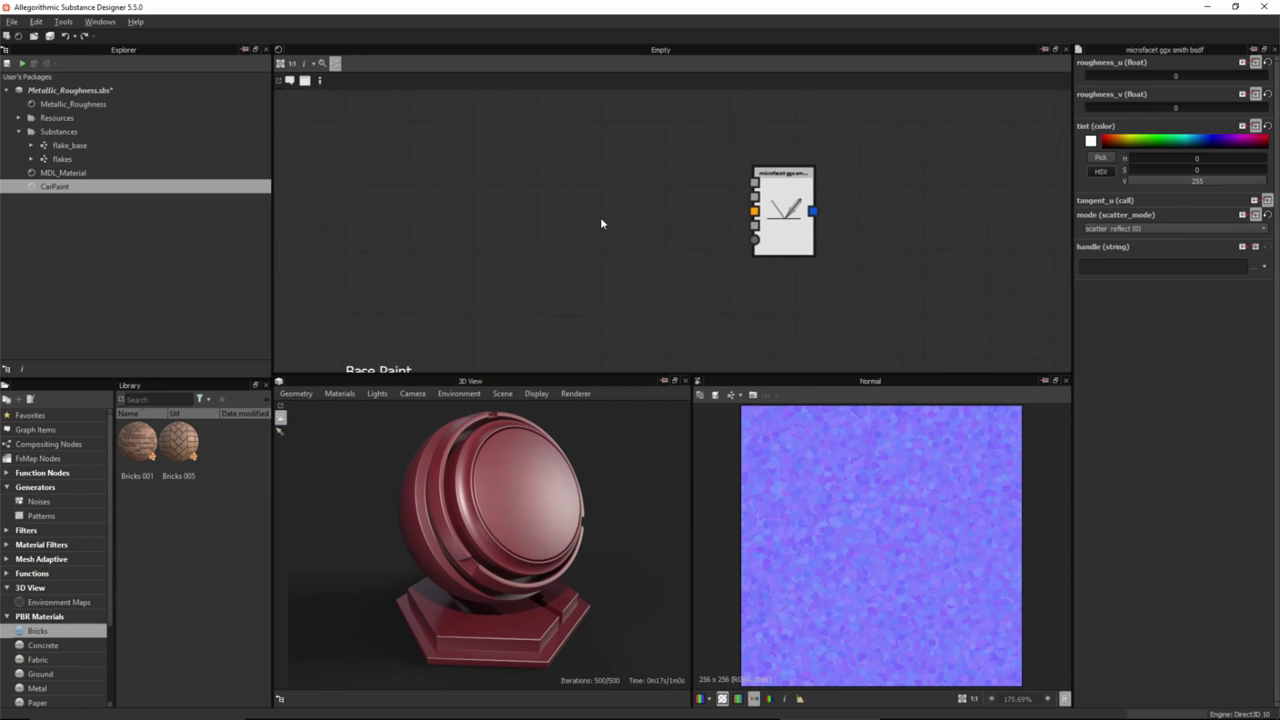
pyautogui.hotkey('ctrl', 'v')
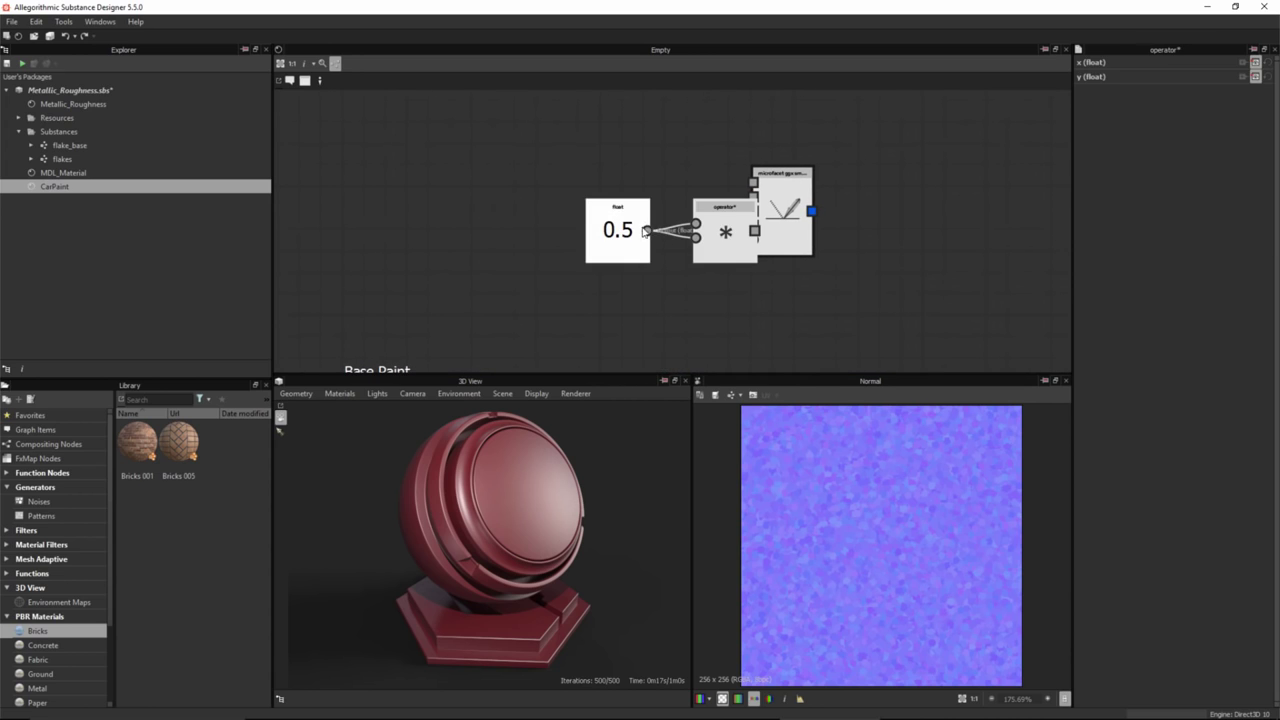
pyautogui.scroll(2, 672, 285)
pyautogui.moveTo(616, 212); pyautogui.dragTo(587, 212)
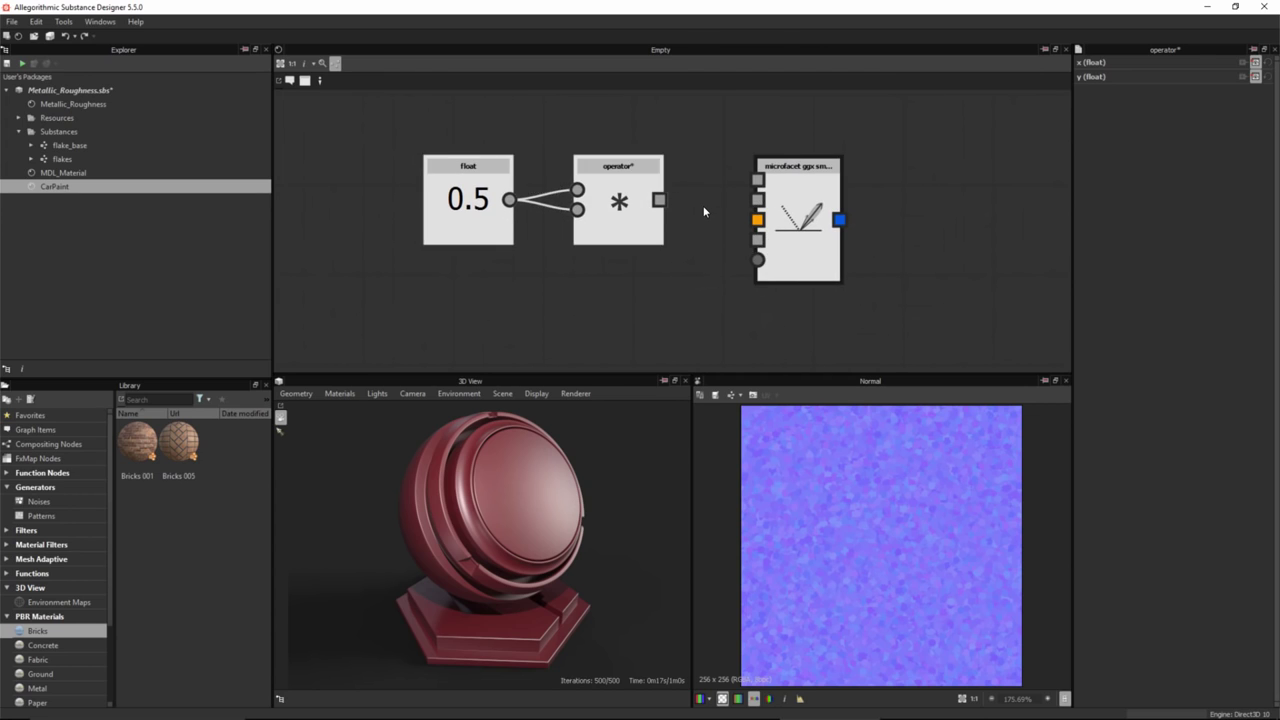
# - Connect the copied multiply operator's output to the roughness_u and roughness_v inputs of the second microfacet GGX node
pyautogui.click(703, 206)
pyautogui.moveTo(631, 168); pyautogui.dragTo(604, 169, button='middle')
pyautogui.scroll(1, 651, 181)
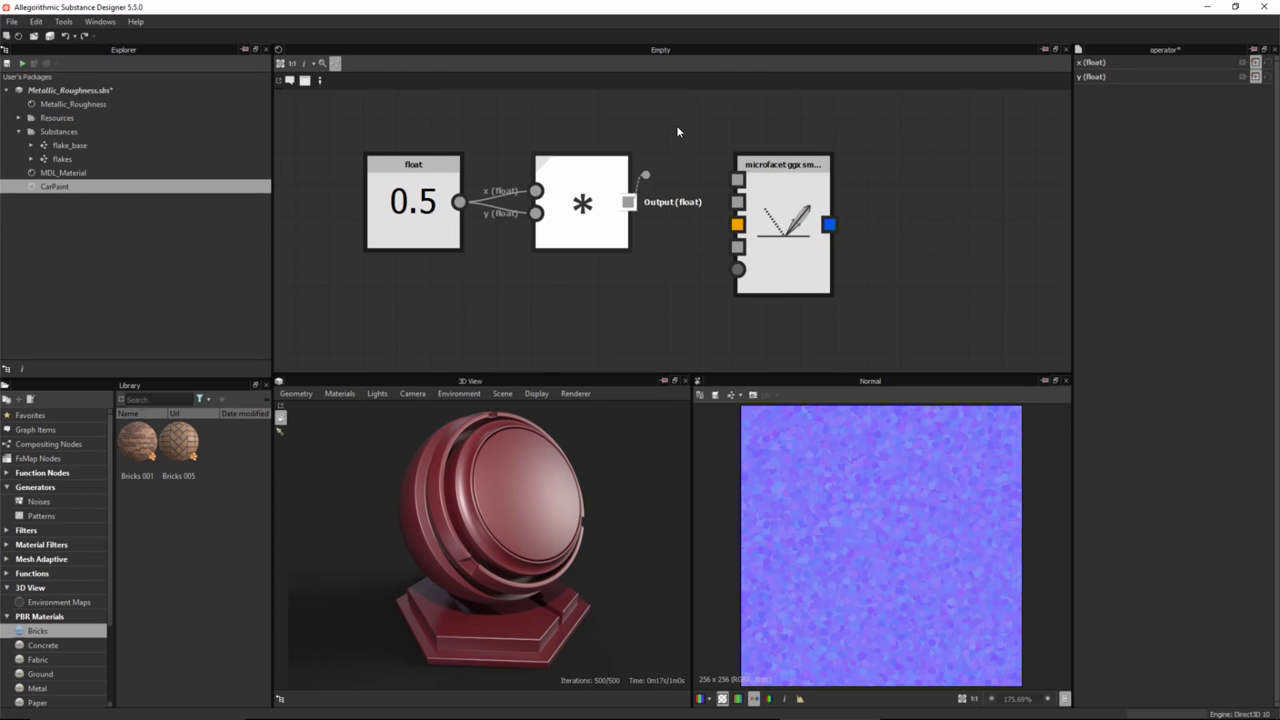
pyautogui.moveTo(628, 202); pyautogui.dragTo(750, 182)
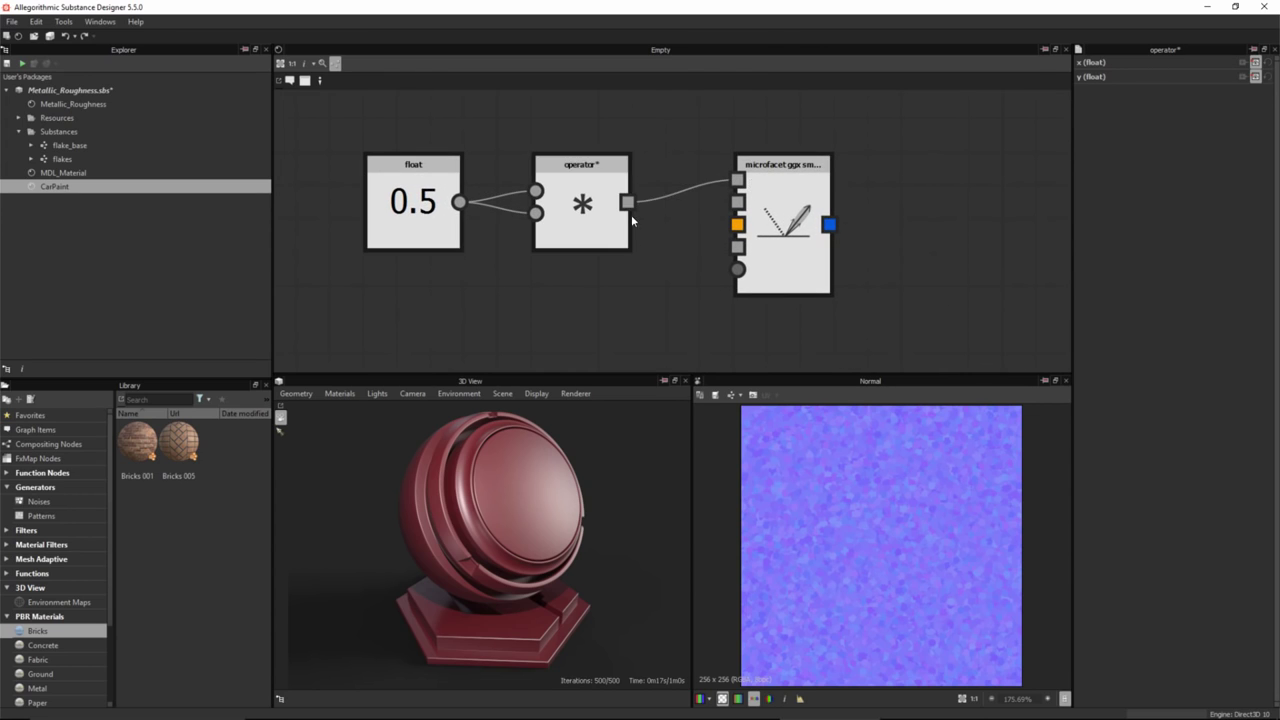
pyautogui.moveTo(628, 202); pyautogui.dragTo(737, 202)
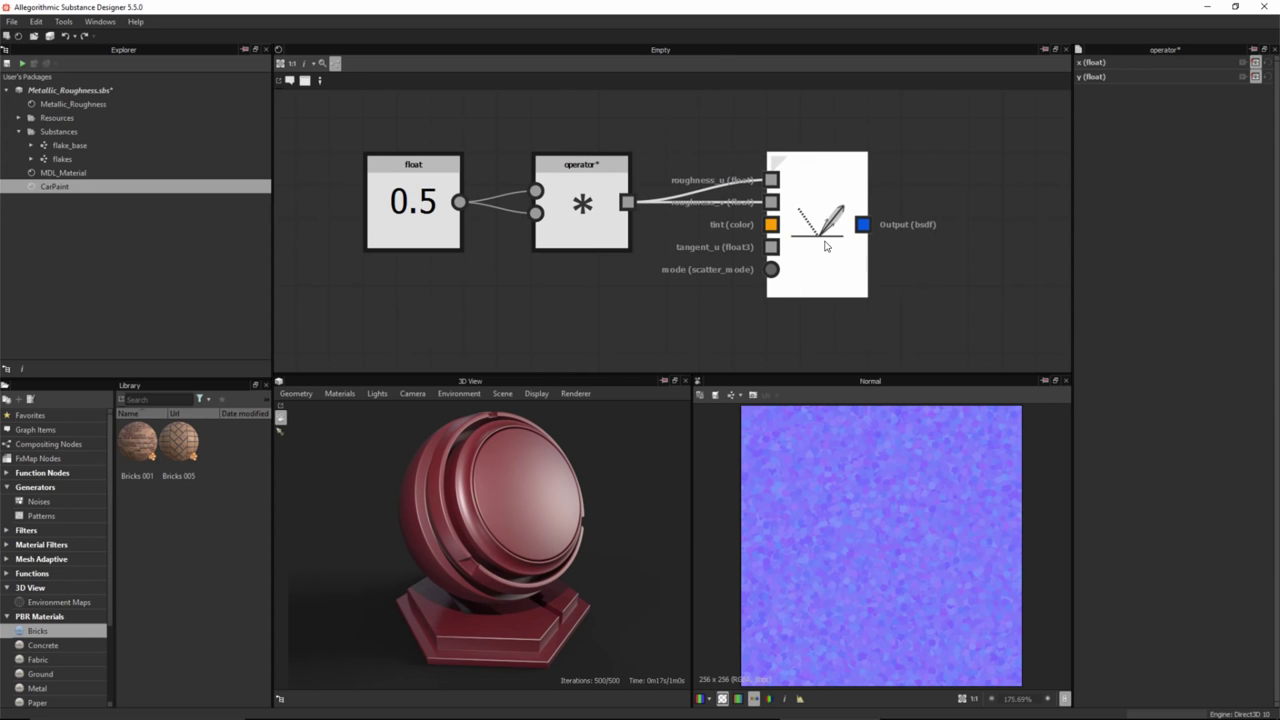
pyautogui.scroll(-4, 631, 262)
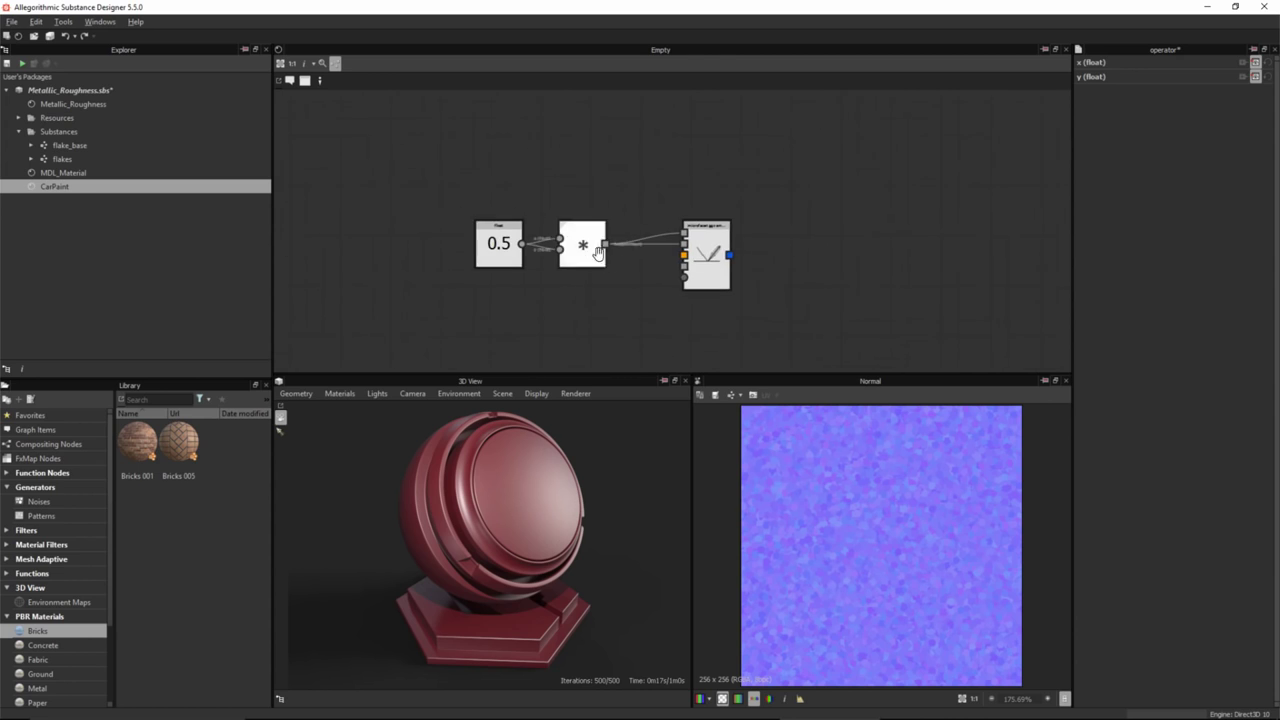
# - Add a directional_factor node and position it beyond the output of the second microfacet GGX node
pyautogui.moveTo(598, 252)
pyautogui.mouseDown(button='middle')
pyautogui.moveTo(498, 191)
pyautogui.moveTo(588, 225)
pyautogui.mouseUp(button='middle')
pyautogui.scroll(-1, 534, 224)
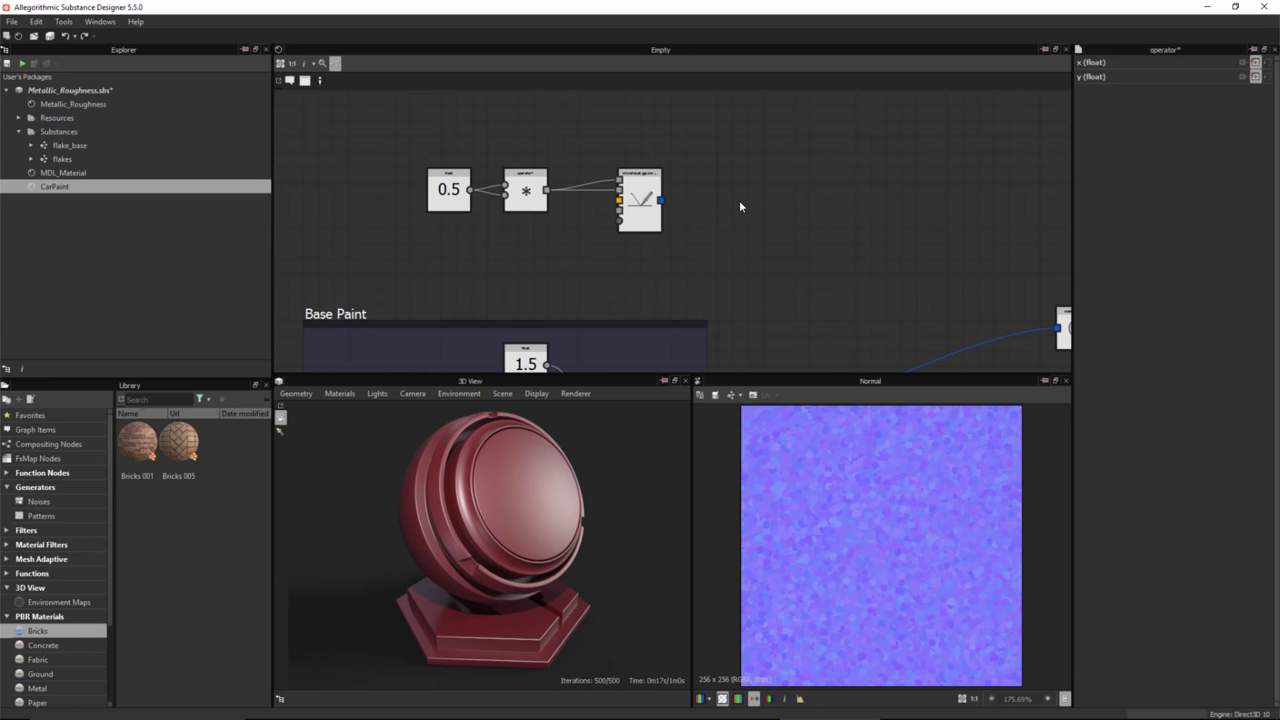
pyautogui.press('space')
pyautogui.write('d')
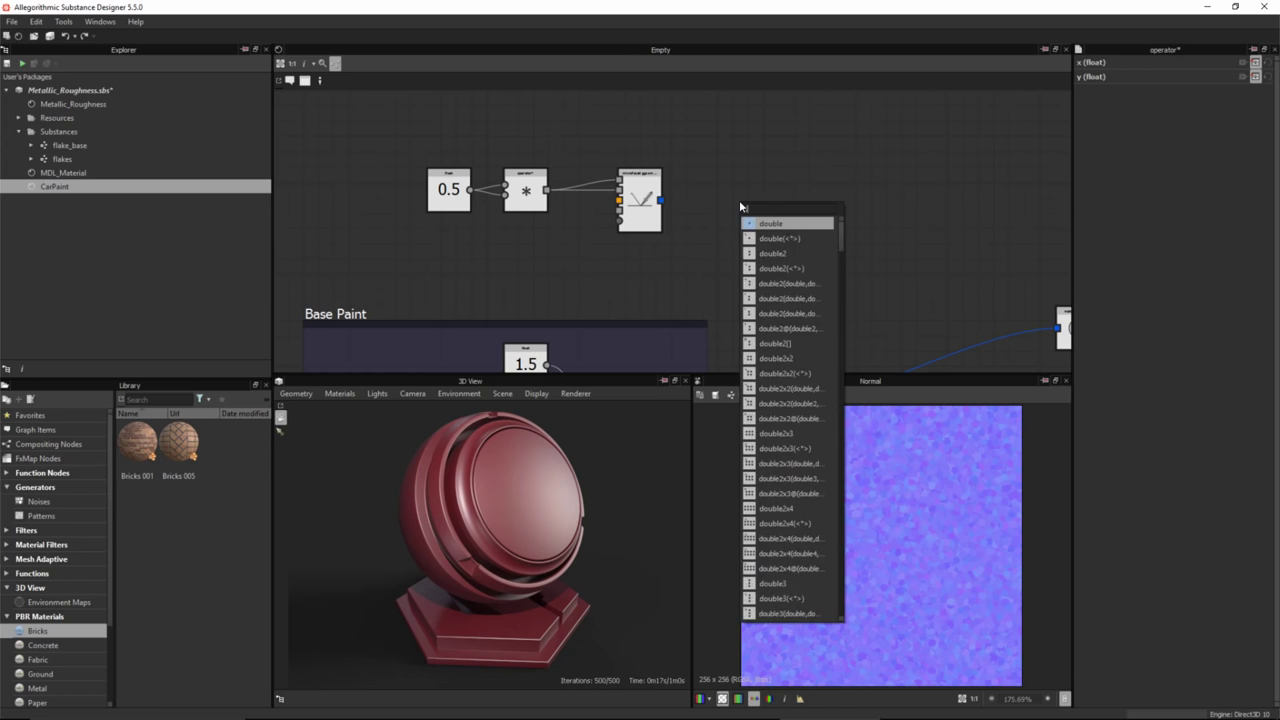
pyautogui.write('ir')
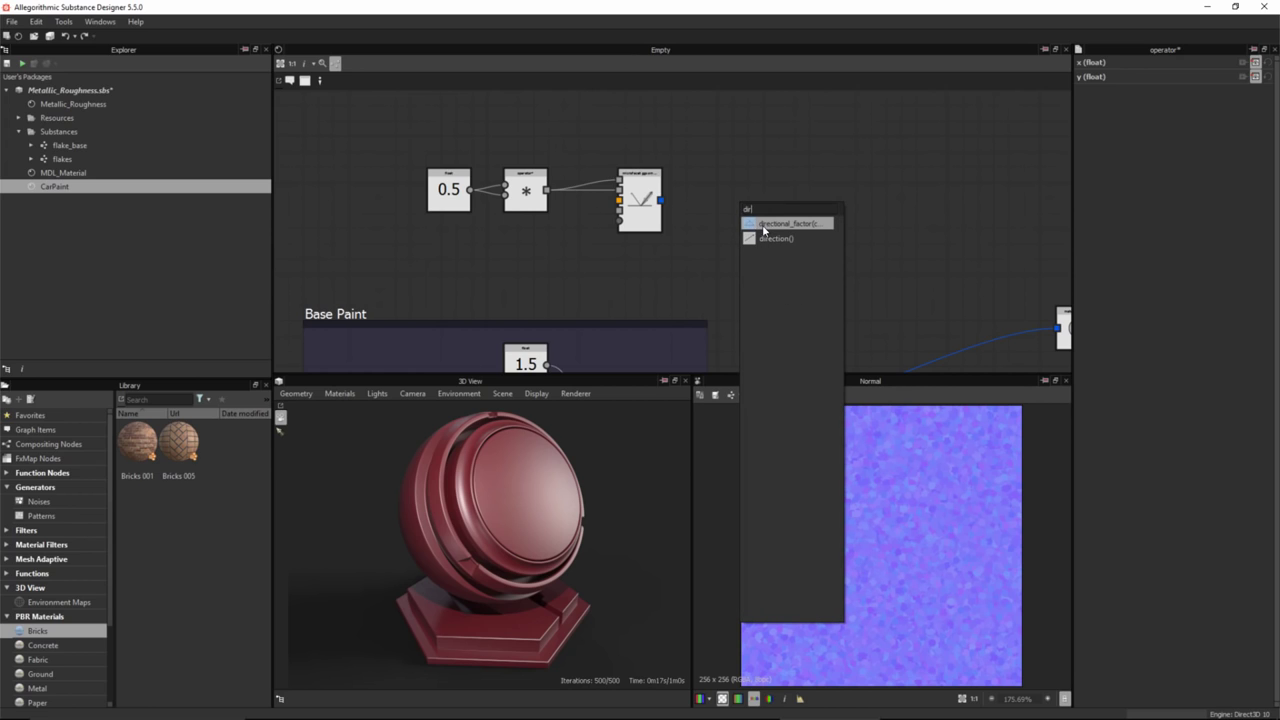
pyautogui.click(781, 224)
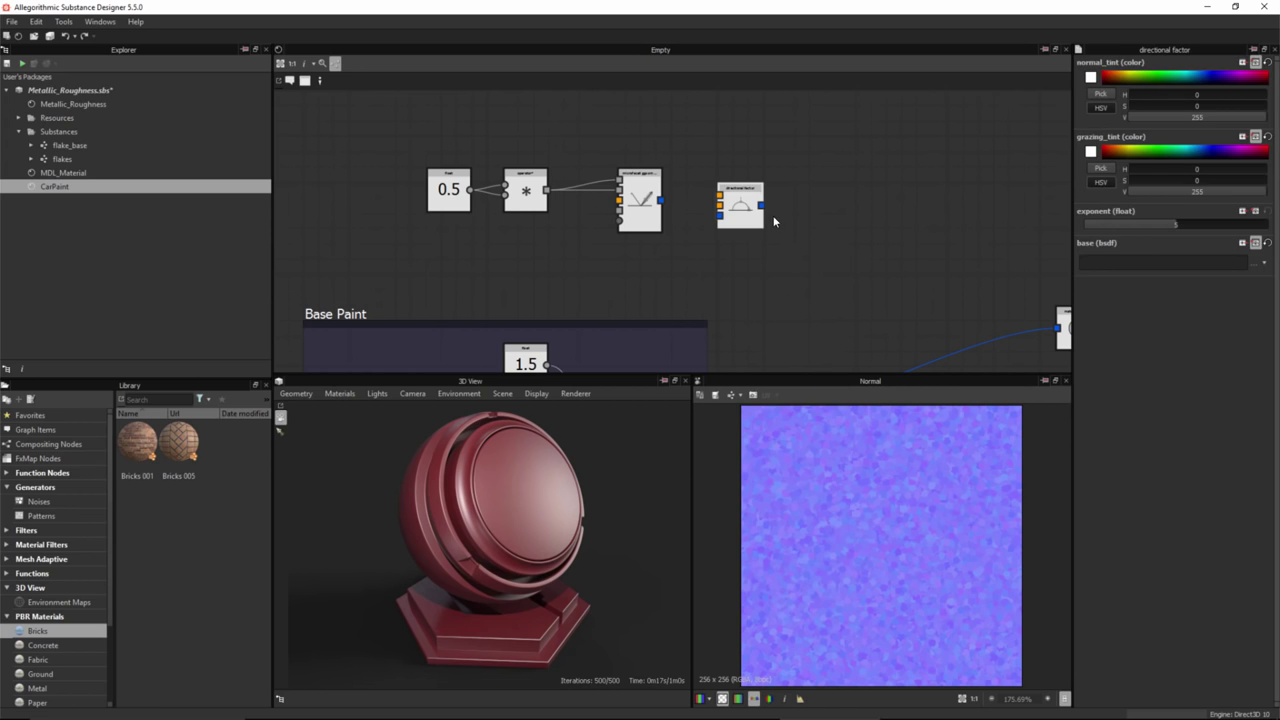
pyautogui.scroll(4, 728, 266)
pyautogui.scroll(2, 714, 277)
pyautogui.moveTo(746, 276); pyautogui.dragTo(762, 204)
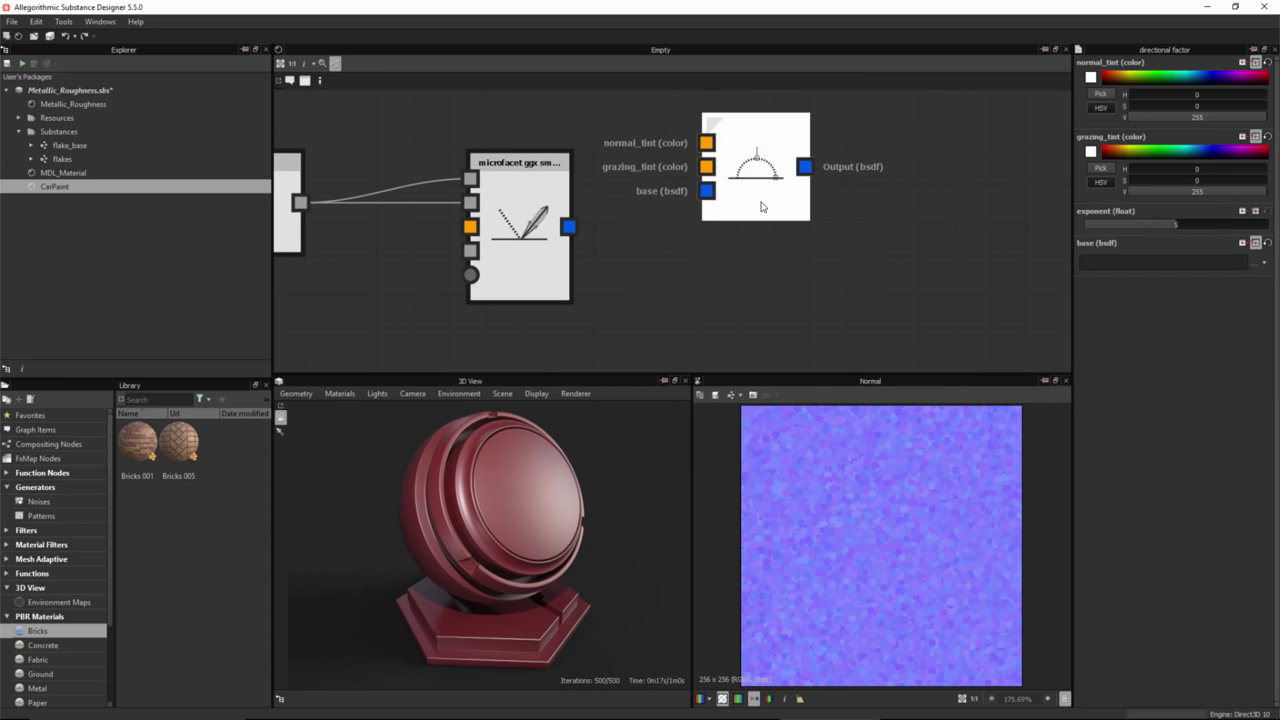
pyautogui.moveTo(681, 223); pyautogui.dragTo(682, 277, button='middle')
pyautogui.scroll(1, 682, 277)
pyautogui.moveTo(773, 232); pyautogui.dragTo(794, 232)
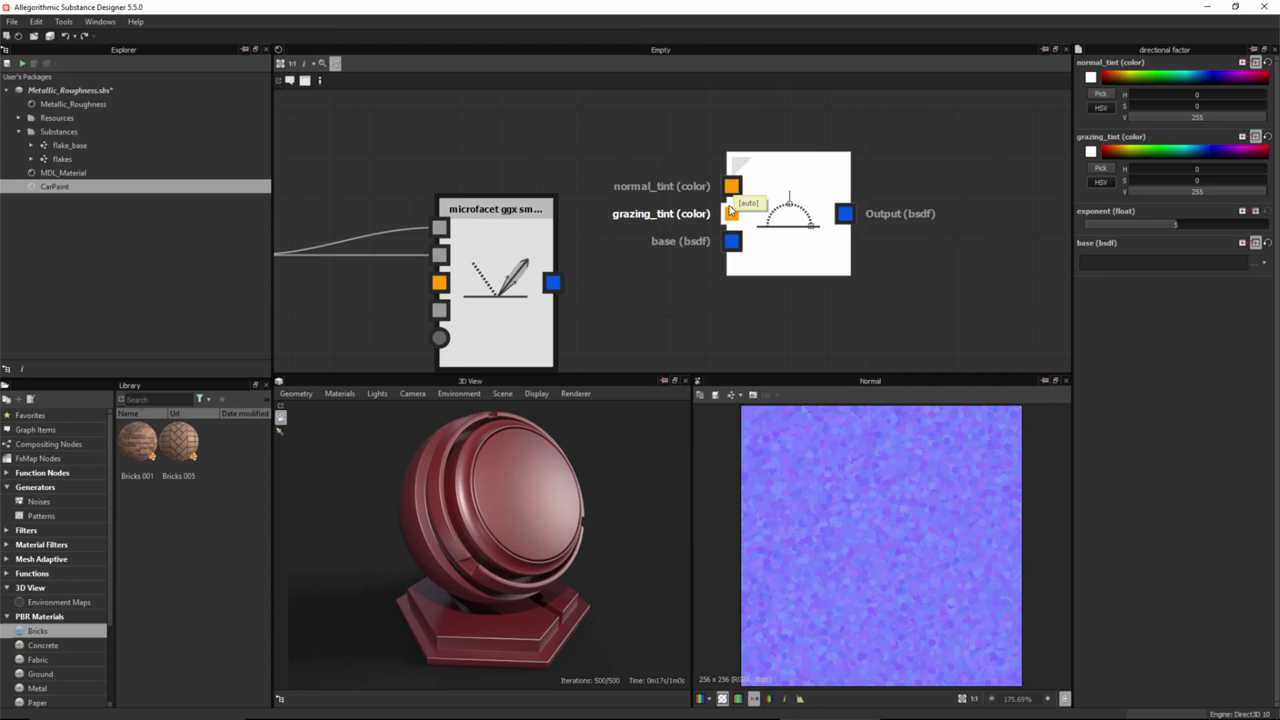
# - Connect the second microfacet GGX node's output to the directional factor's base input and leave more space between the two nodes
pyautogui.moveTo(553, 282); pyautogui.dragTo(731, 241)
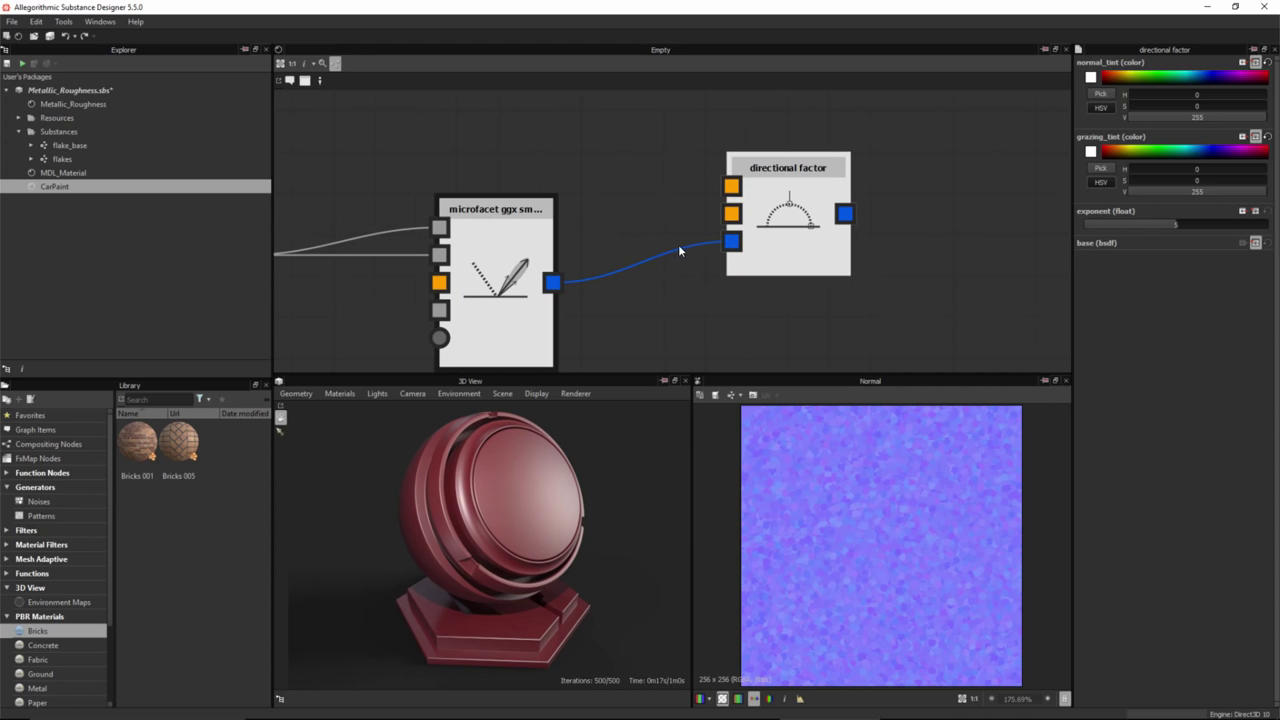
pyautogui.scroll(-2, 682, 248)
pyautogui.moveTo(657, 214); pyautogui.dragTo(725, 228, button='middle')
pyautogui.moveTo(828, 232); pyautogui.dragTo(841, 202)
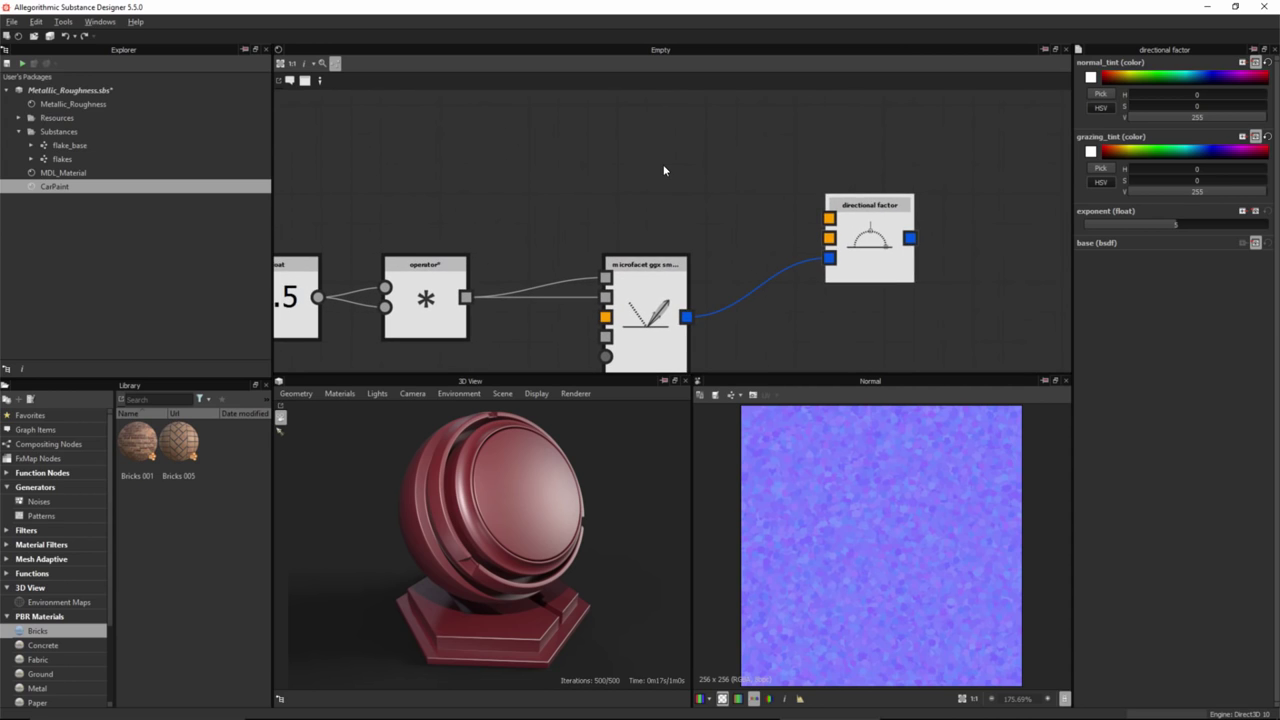
# - Add a color constant node above the second microfacet GGX node and connect it to the directional factor's normal_tint input
pyautogui.press('space')
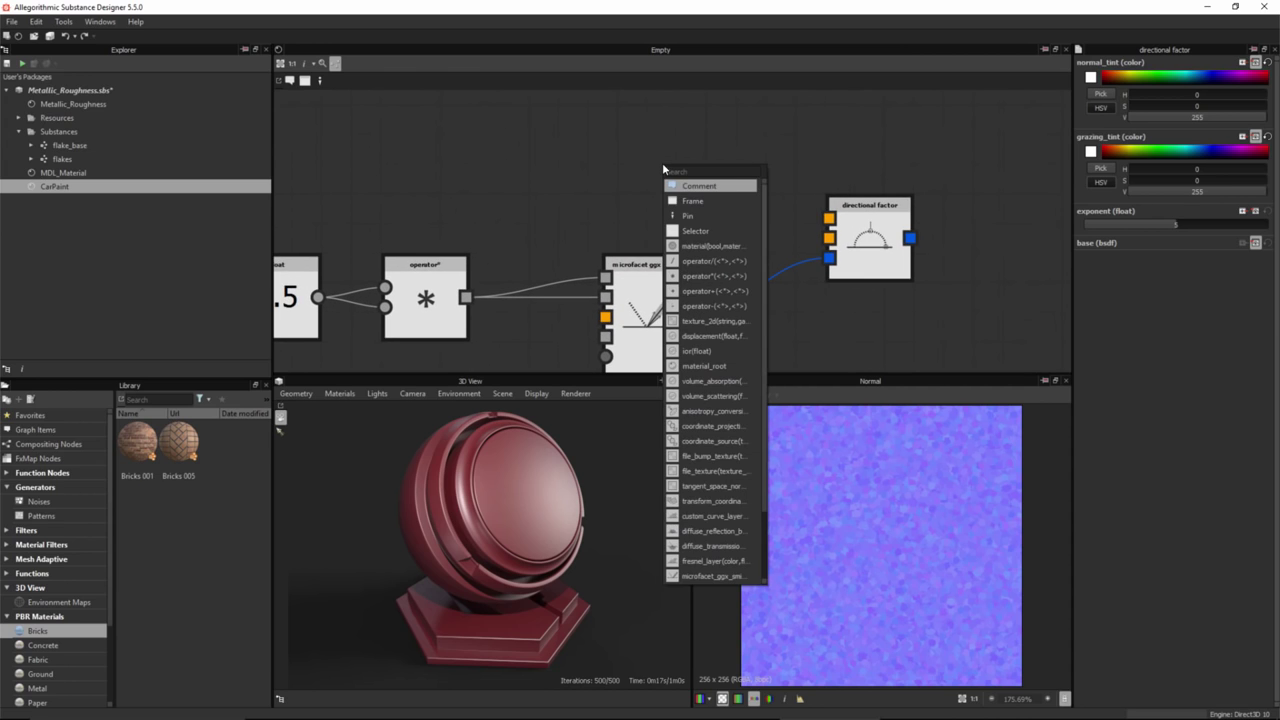
pyautogui.write('co')
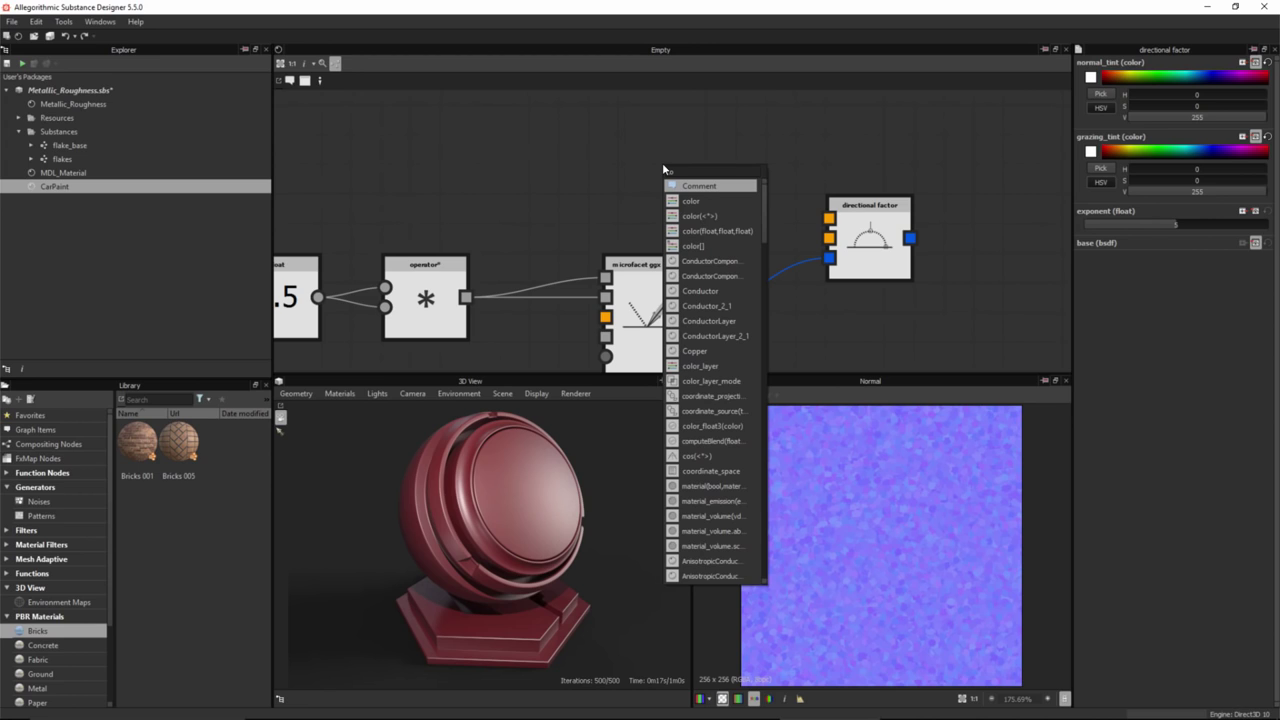
pyautogui.click(688, 201)
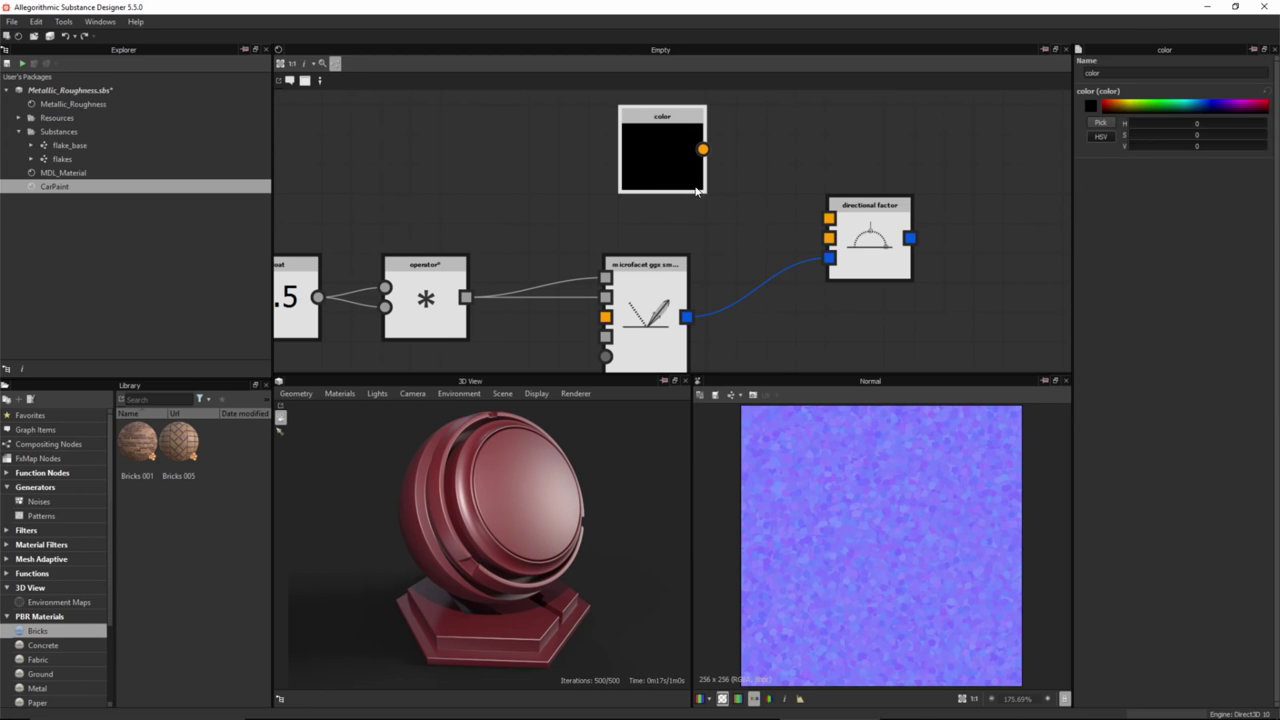
pyautogui.moveTo(711, 197); pyautogui.dragTo(592, 239, button='middle')
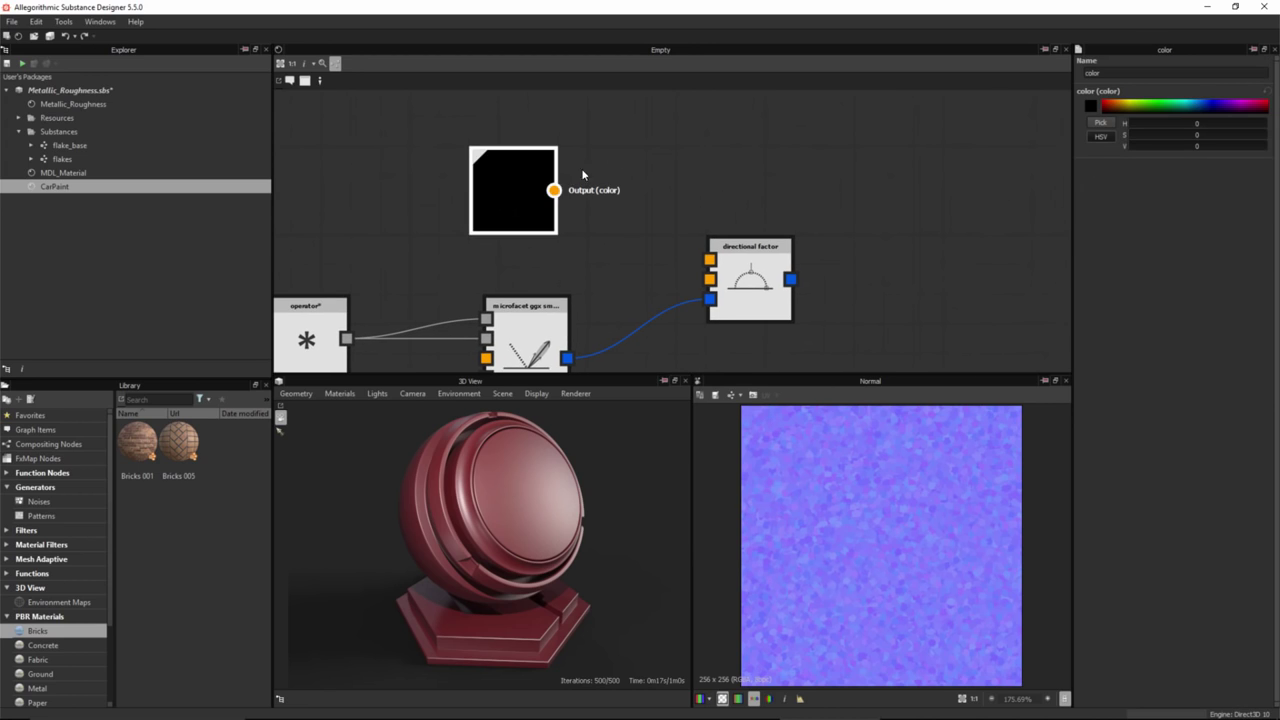
pyautogui.moveTo(554, 190); pyautogui.dragTo(716, 263)
pyautogui.moveTo(578, 247); pyautogui.dragTo(630, 255, button='middle')
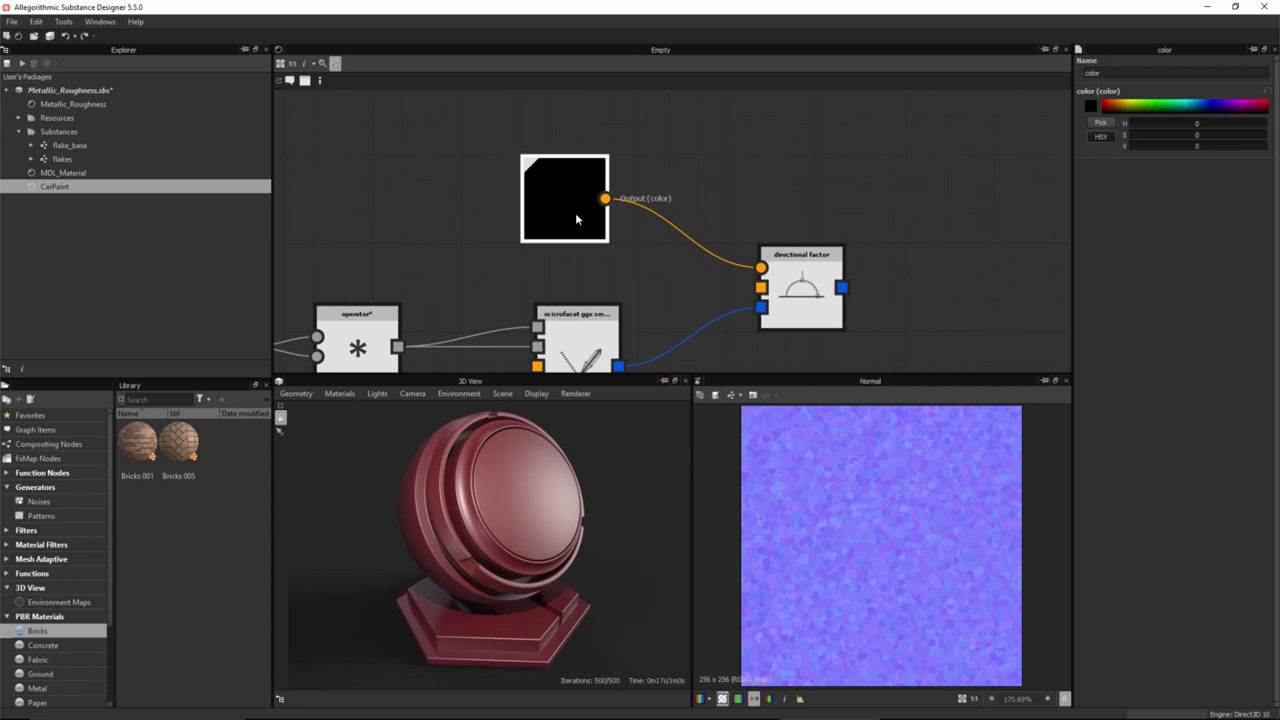
pyautogui.moveTo(573, 209); pyautogui.dragTo(589, 205)
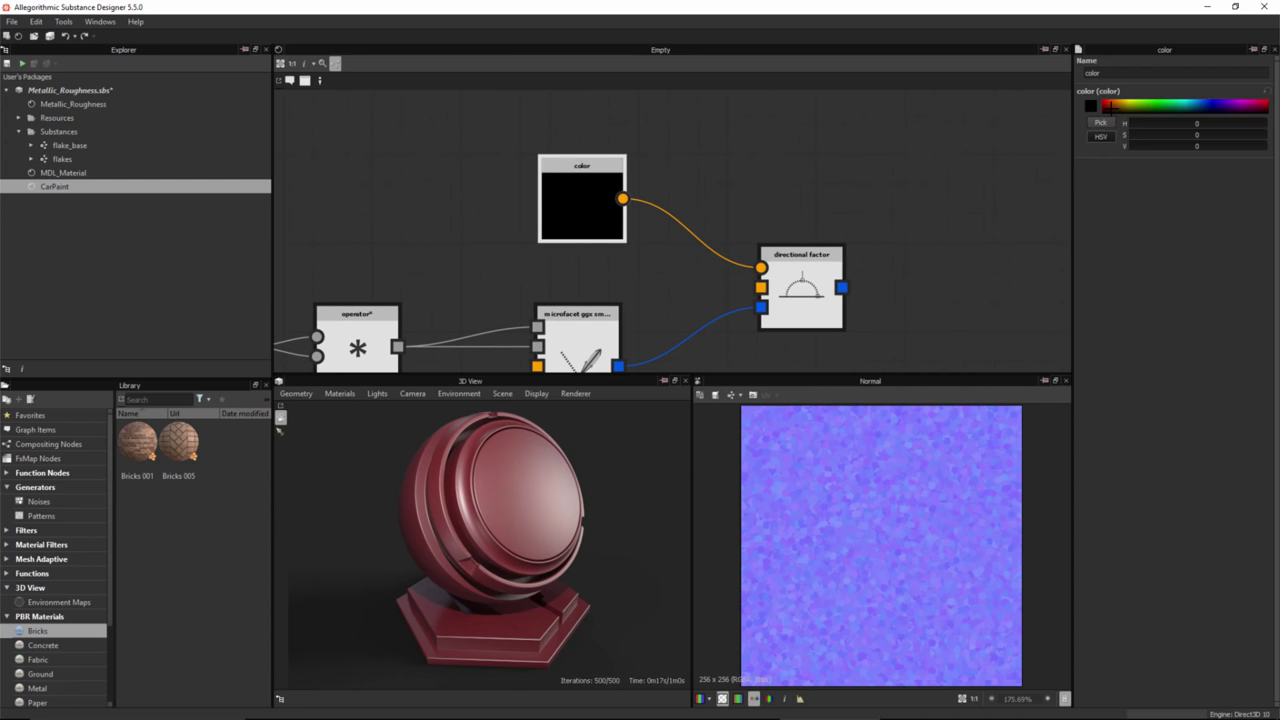
# - Set the new color node to an orange with hue 28, saturation 255 and value 201
pyautogui.moveTo(1110, 106); pyautogui.dragTo(1116, 104)
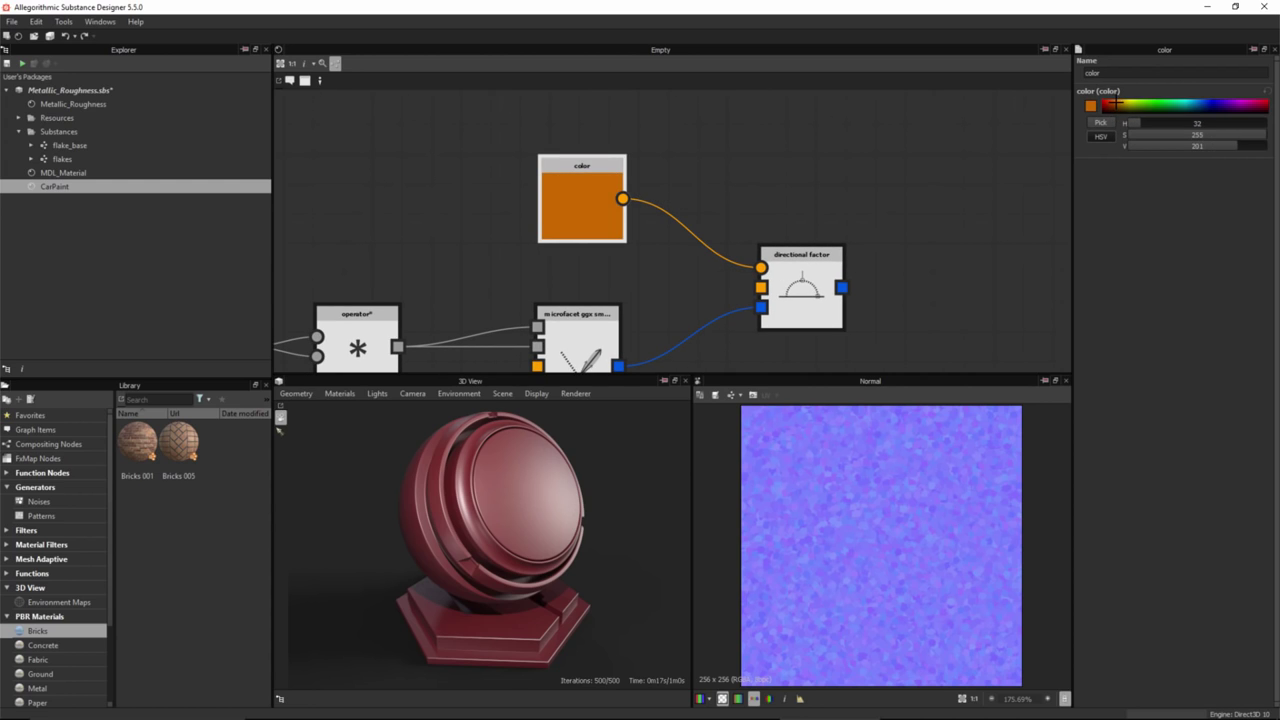
pyautogui.scroll(-3, 691, 236)
pyautogui.moveTo(628, 194); pyautogui.dragTo(667, 138, button='middle')
pyautogui.scroll(-3, 640, 200)
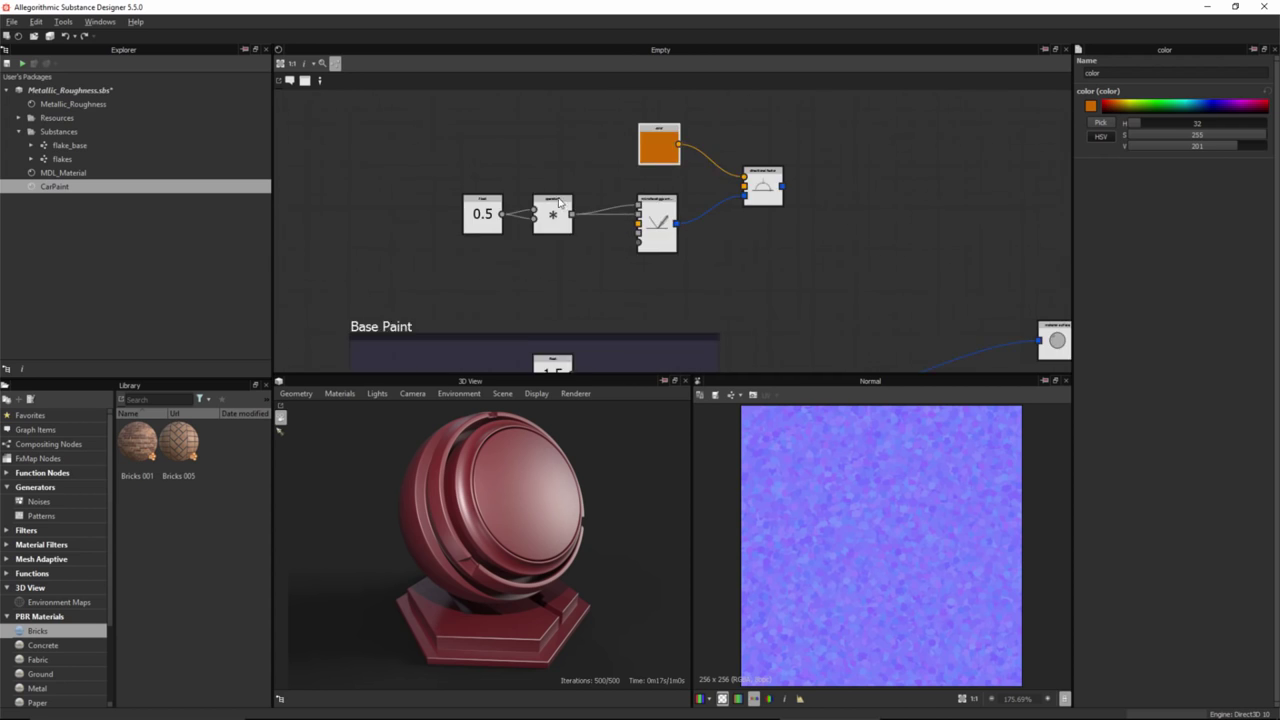
pyautogui.moveTo(563, 260)
pyautogui.mouseDown(button='middle')
pyautogui.moveTo(533, 266)
pyautogui.moveTo(564, 206)
pyautogui.moveTo(532, 307)
pyautogui.mouseUp(button='middle')
pyautogui.scroll(3, 600, 210)
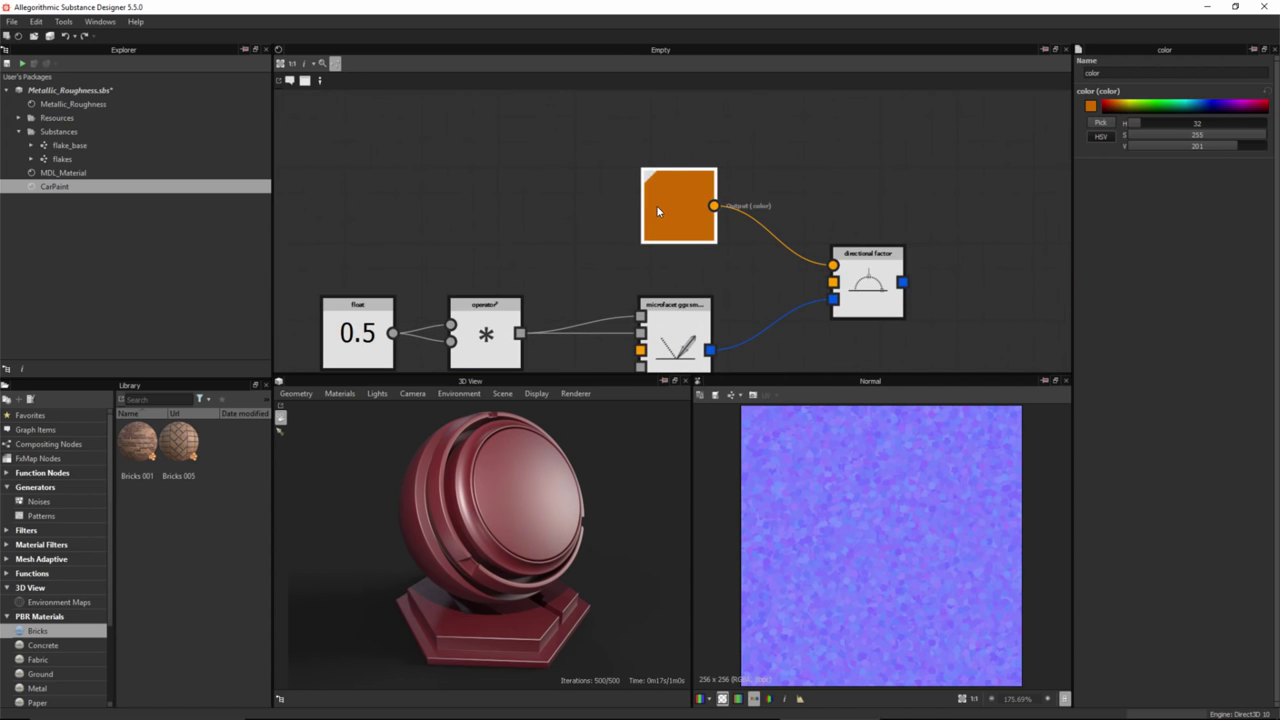
pyautogui.click(1209, 146)
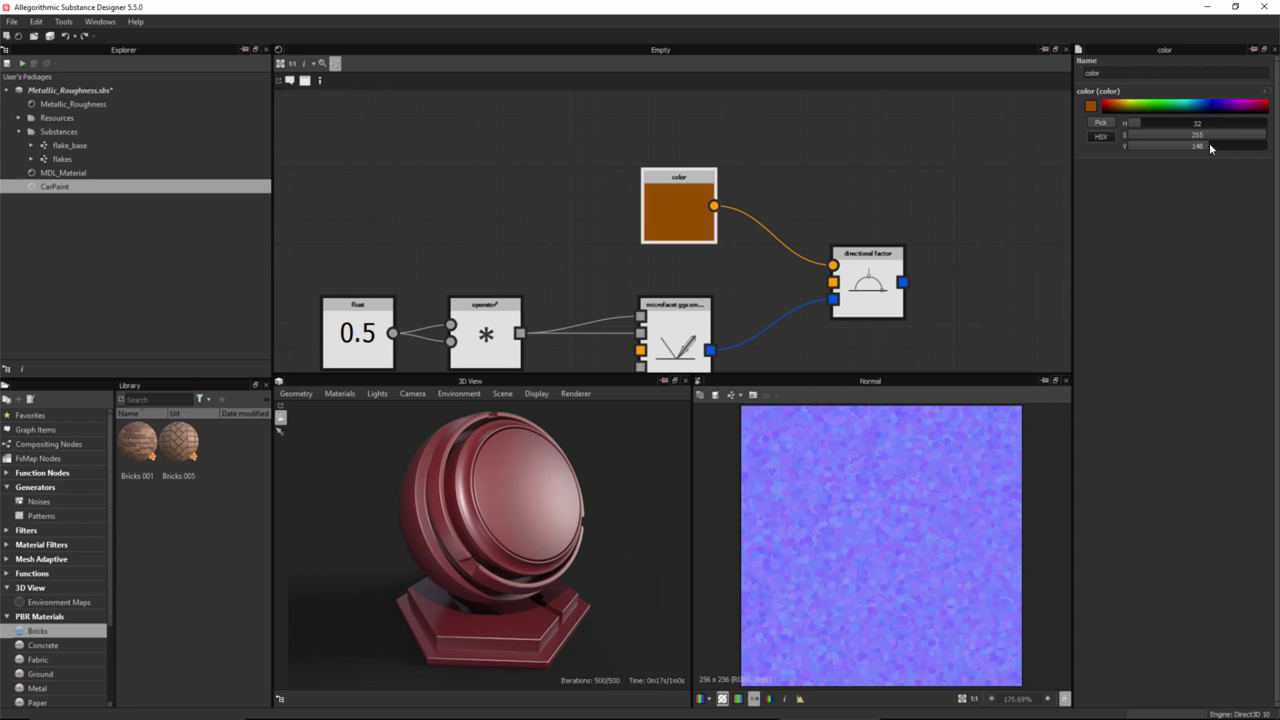
pyautogui.click(1115, 103)
pyautogui.click(1112, 104)
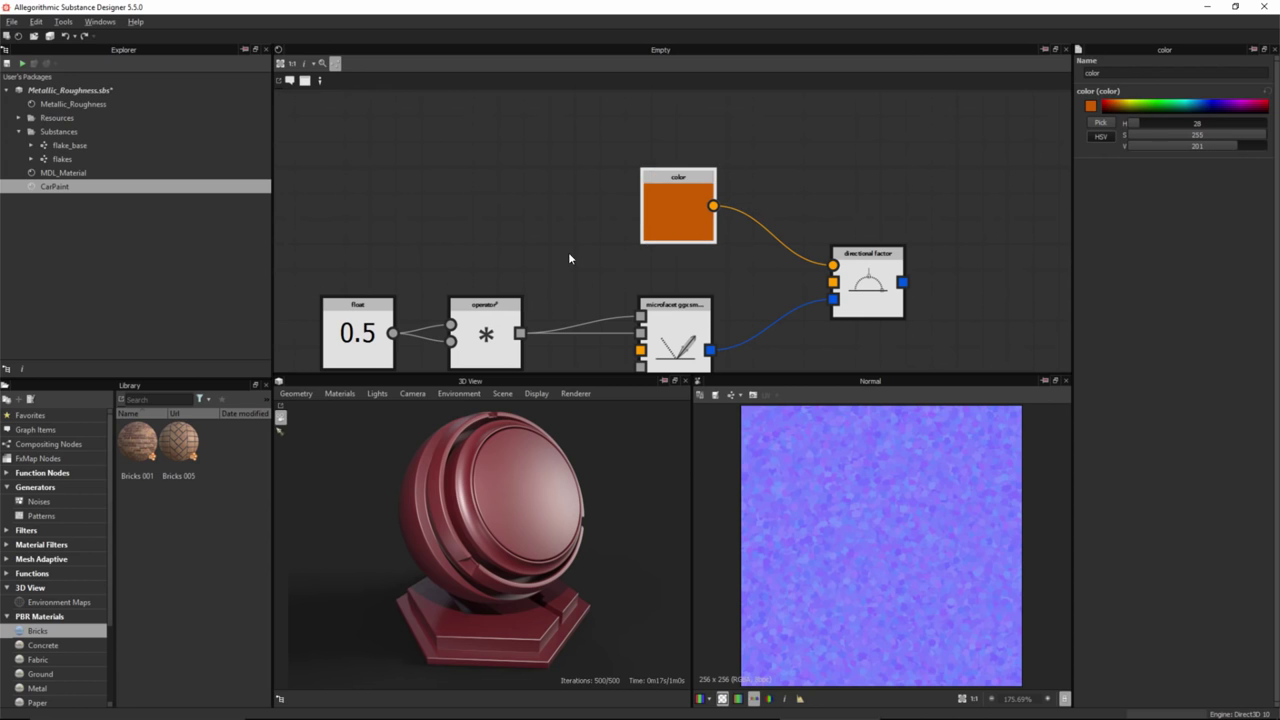
# - Move the whole group of directional factor layer nodes closer to the Base Paint frame
pyautogui.scroll(-2, 566, 245)
pyautogui.scroll(-2, 565, 228)
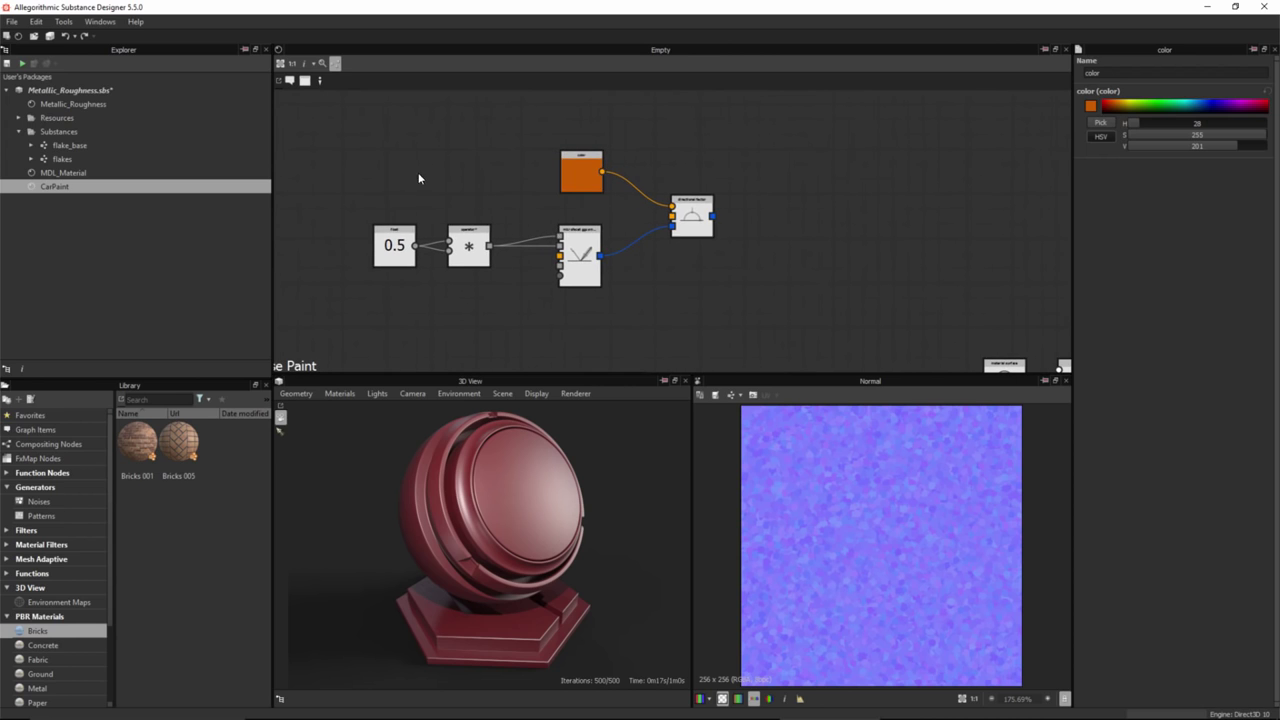
pyautogui.moveTo(691, 228); pyautogui.dragTo(647, 258)
pyautogui.moveTo(652, 348); pyautogui.dragTo(717, 246, button='middle')
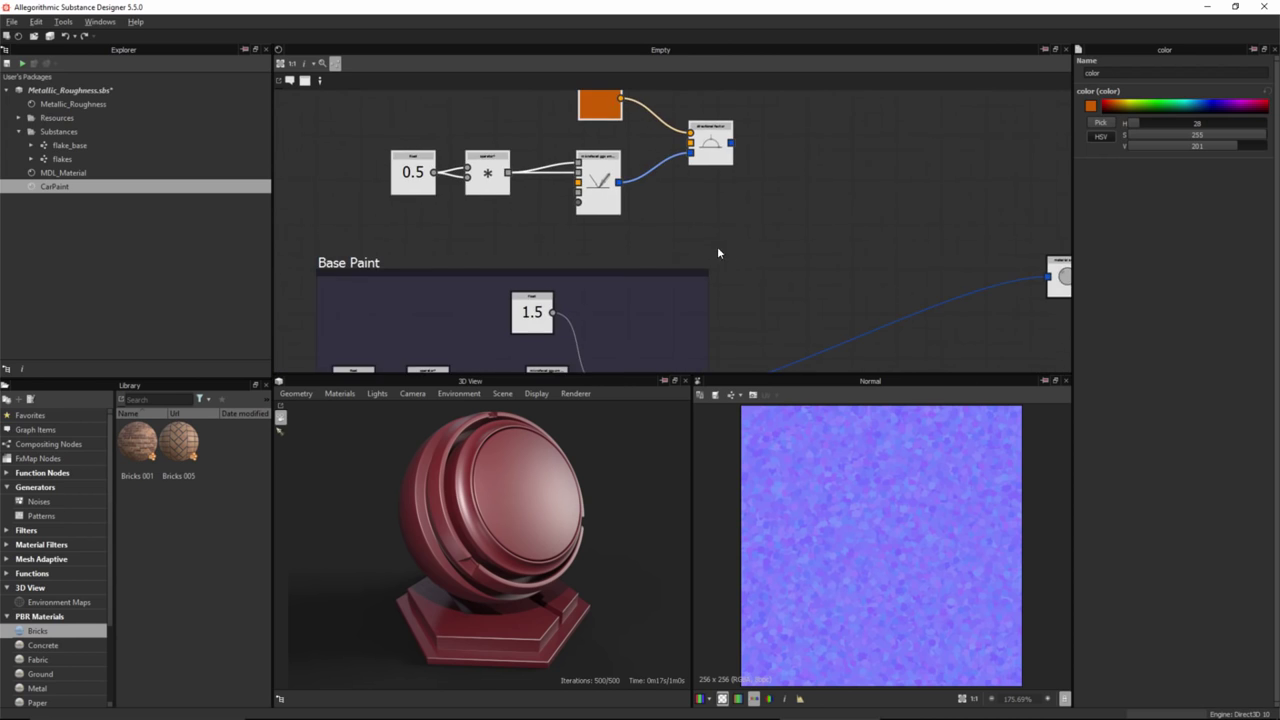
# - Add a weighted_layer node in the empty area between the directional factor and material surface nodes
pyautogui.scroll(-2, 719, 248)
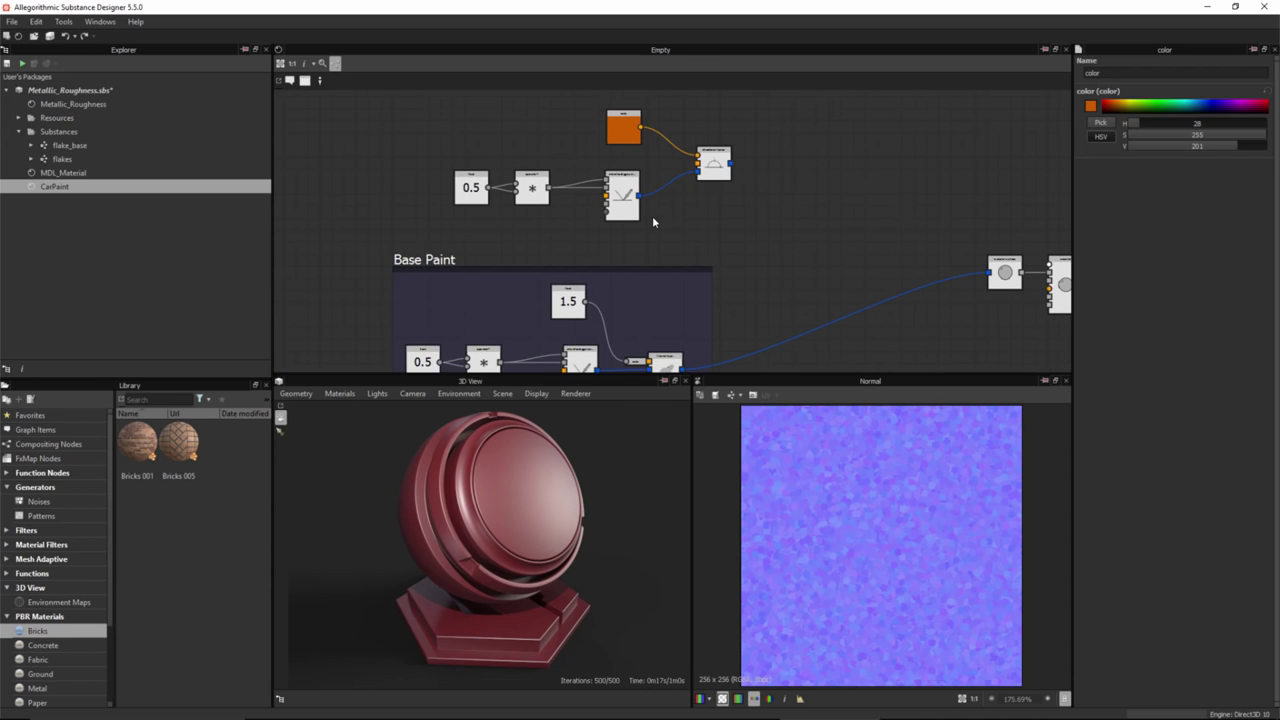
pyautogui.moveTo(727, 219); pyautogui.dragTo(707, 219, button='middle')
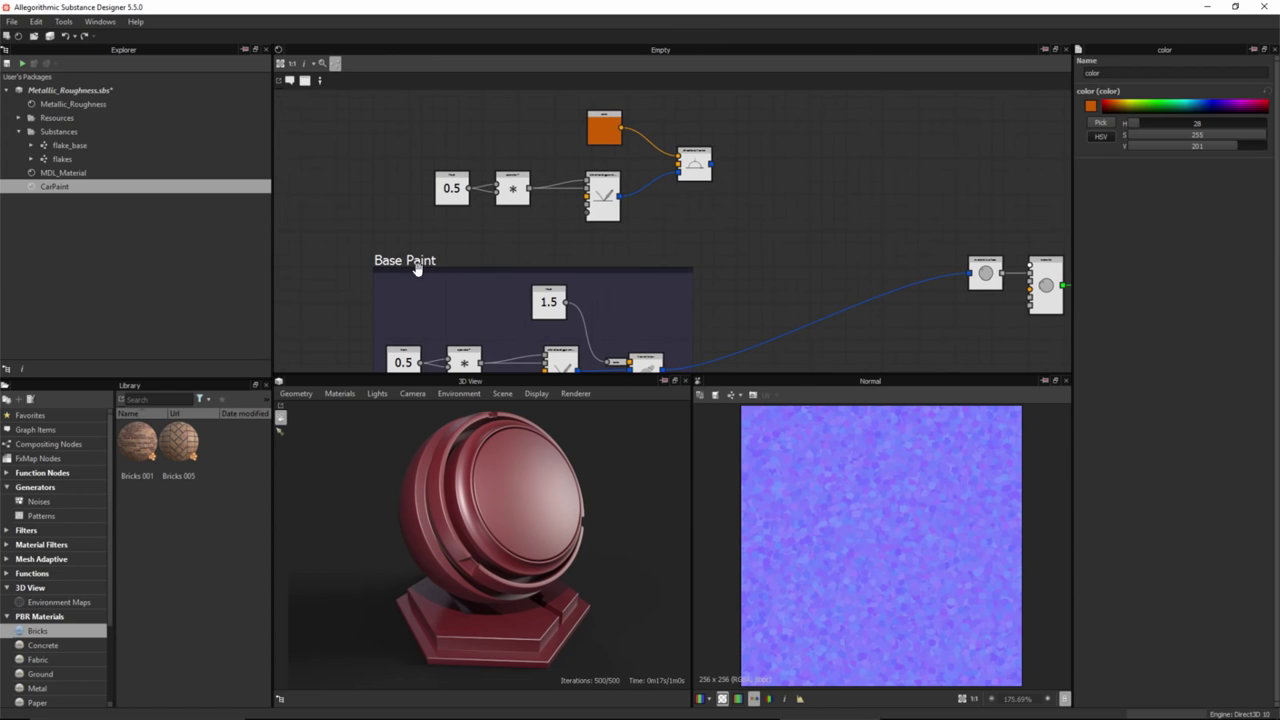
pyautogui.scroll(2, 730, 270)
pyautogui.press('space')
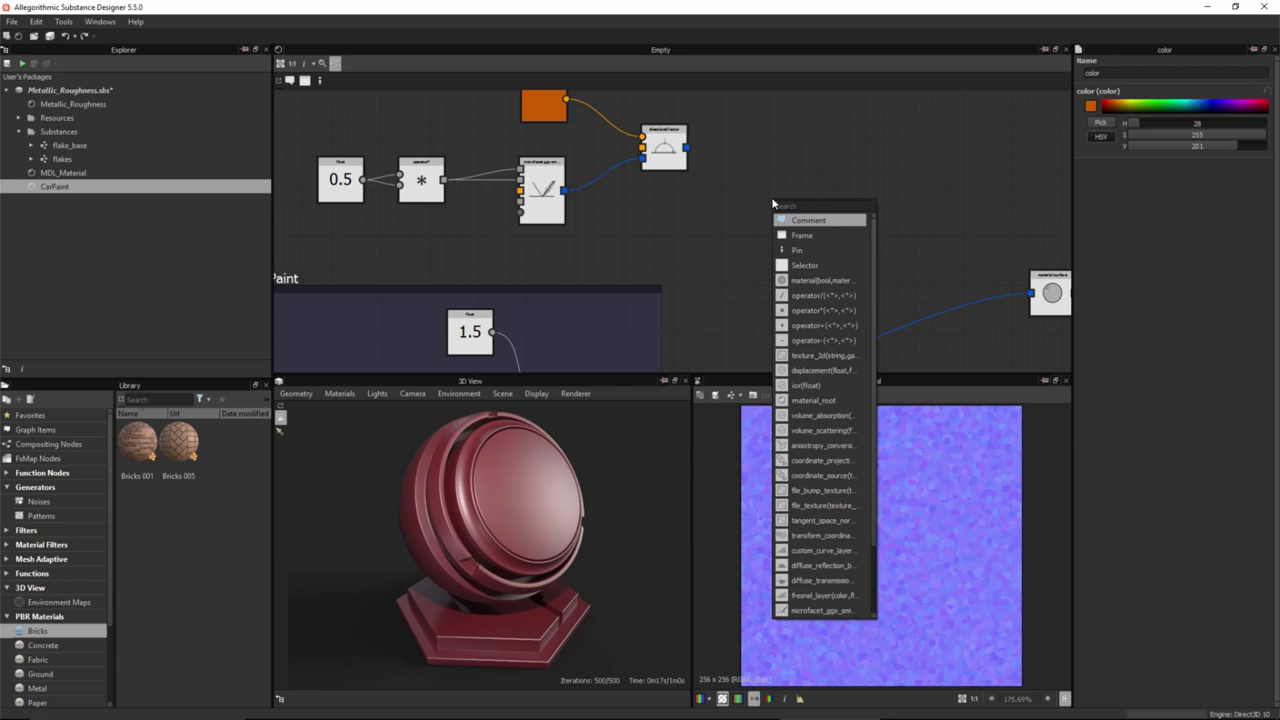
pyautogui.write('wei')
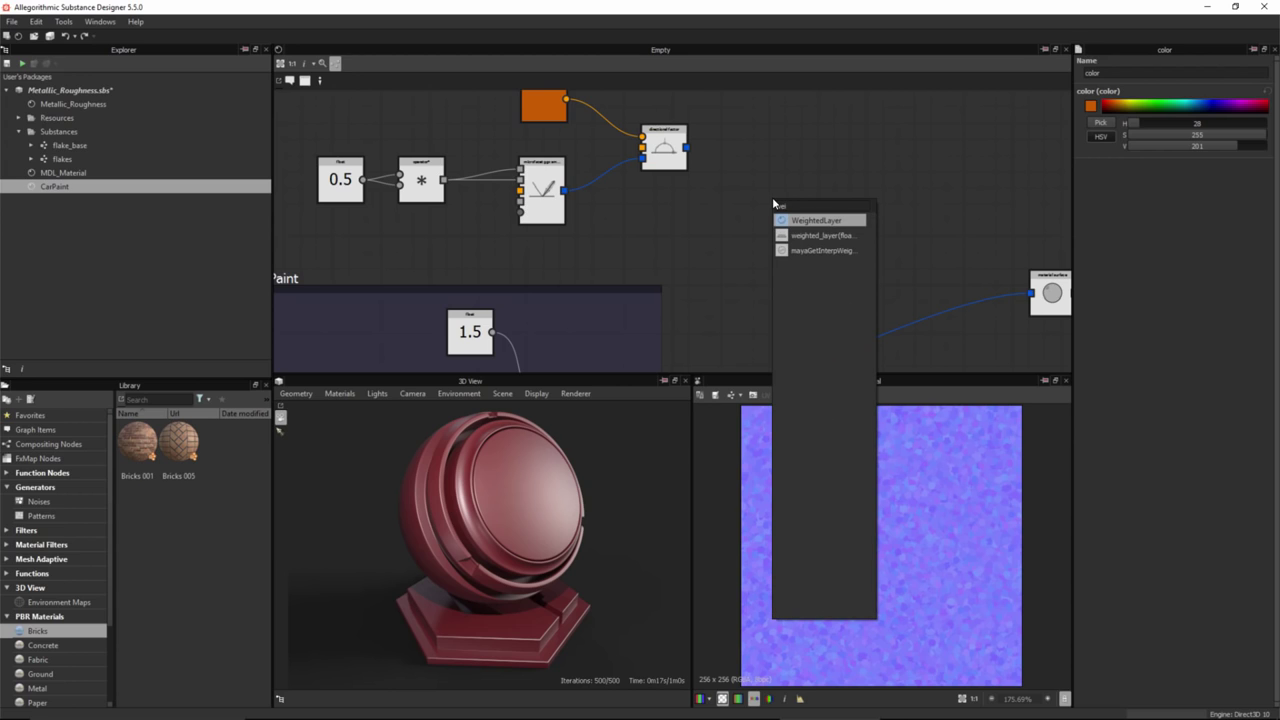
pyautogui.click(813, 236)
pyautogui.scroll(3, 812, 255)
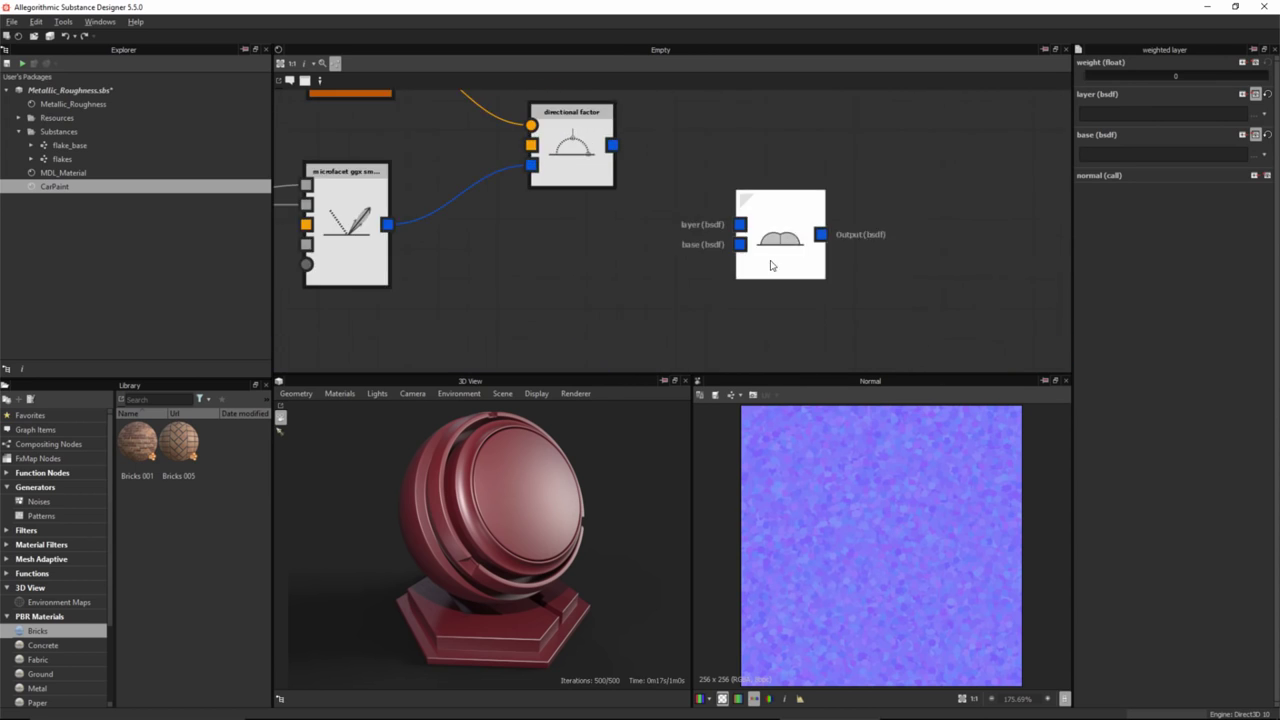
pyautogui.scroll(-1, 770, 261)
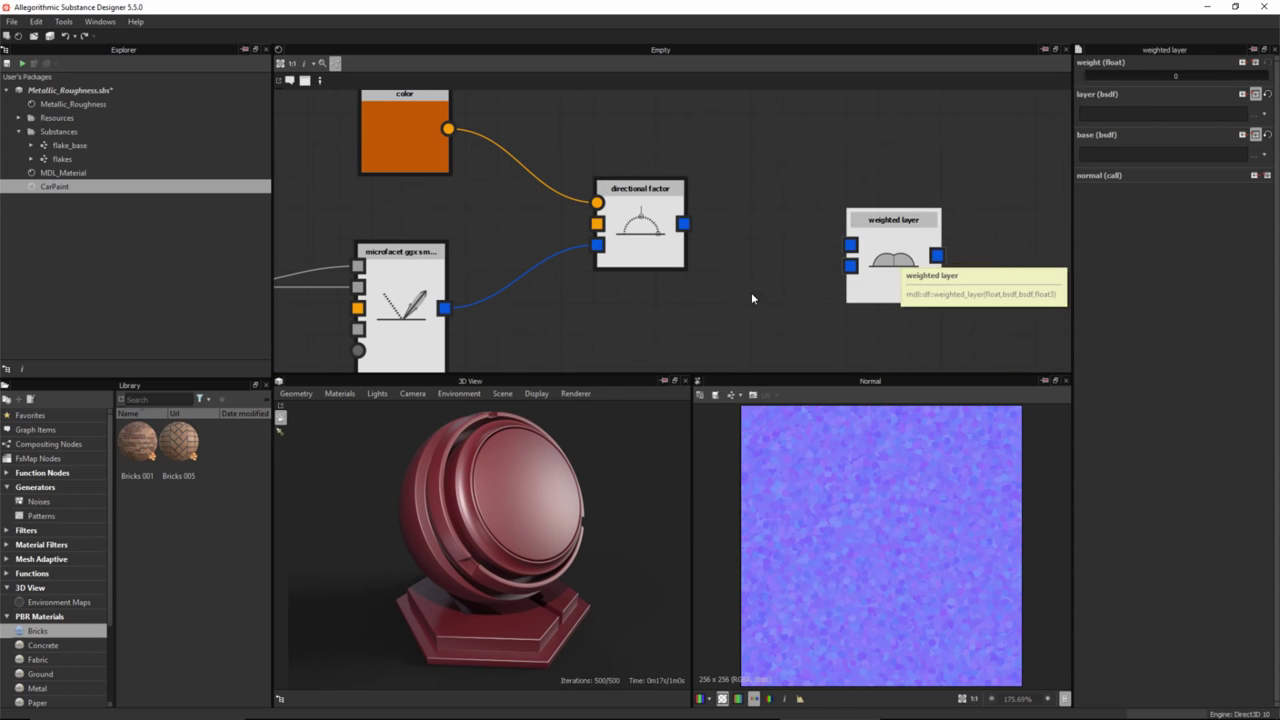
# - Connect the directional factor output to the weighted layer's layer input and the final Base Paint layer's output to its base input
pyautogui.scroll(-4, 746, 289)
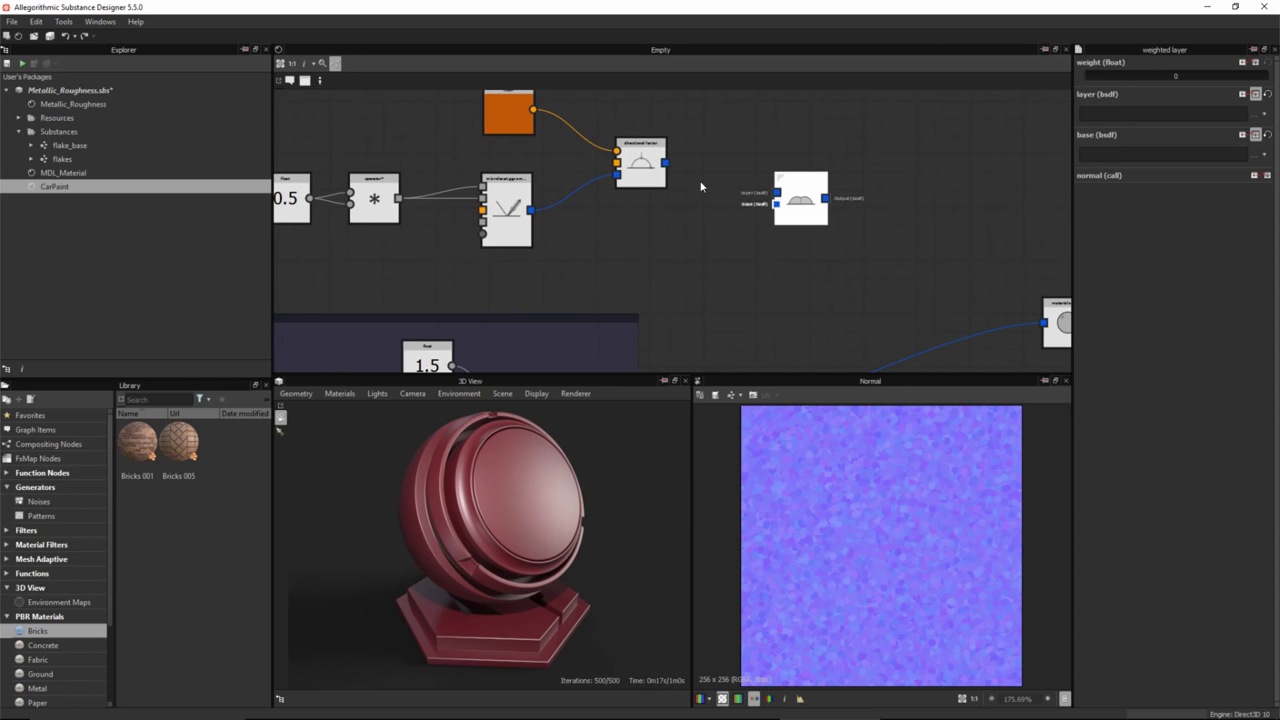
pyautogui.moveTo(666, 163); pyautogui.dragTo(820, 263)
pyautogui.moveTo(717, 284); pyautogui.dragTo(687, 157, button='middle')
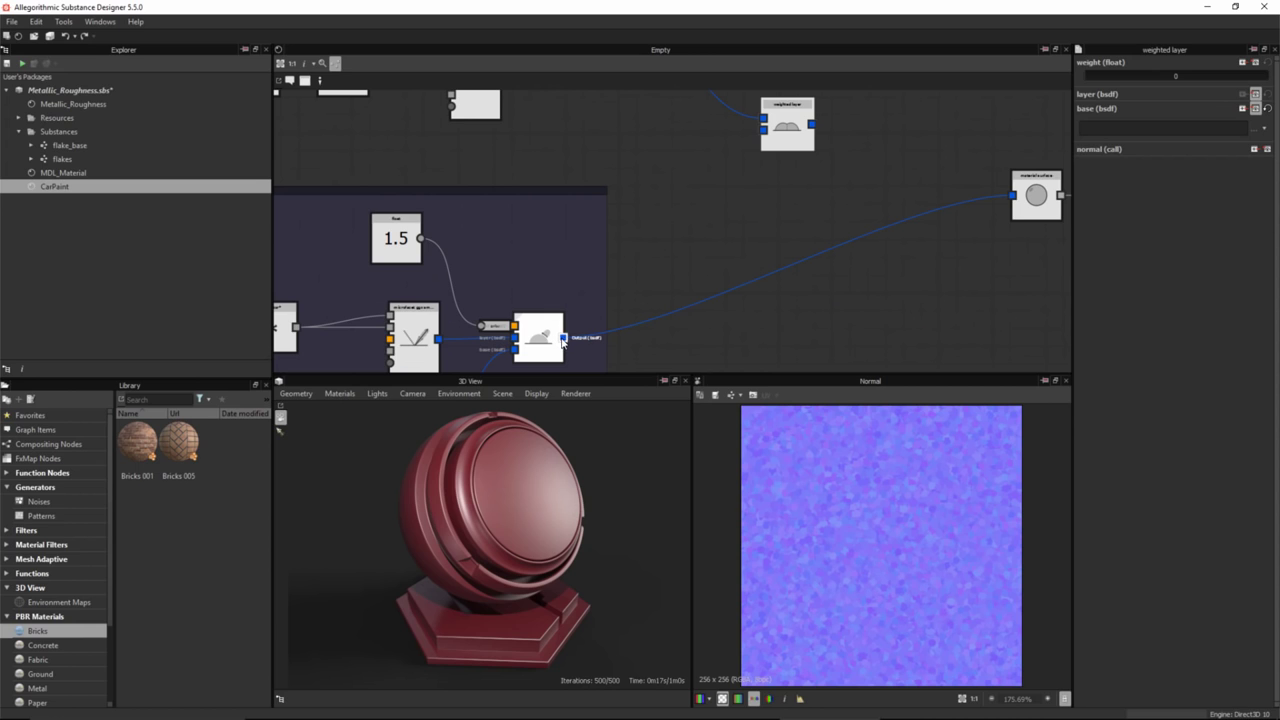
pyautogui.moveTo(570, 233); pyautogui.dragTo(634, 225)
pyautogui.moveTo(766, 137); pyautogui.dragTo(764, 131)
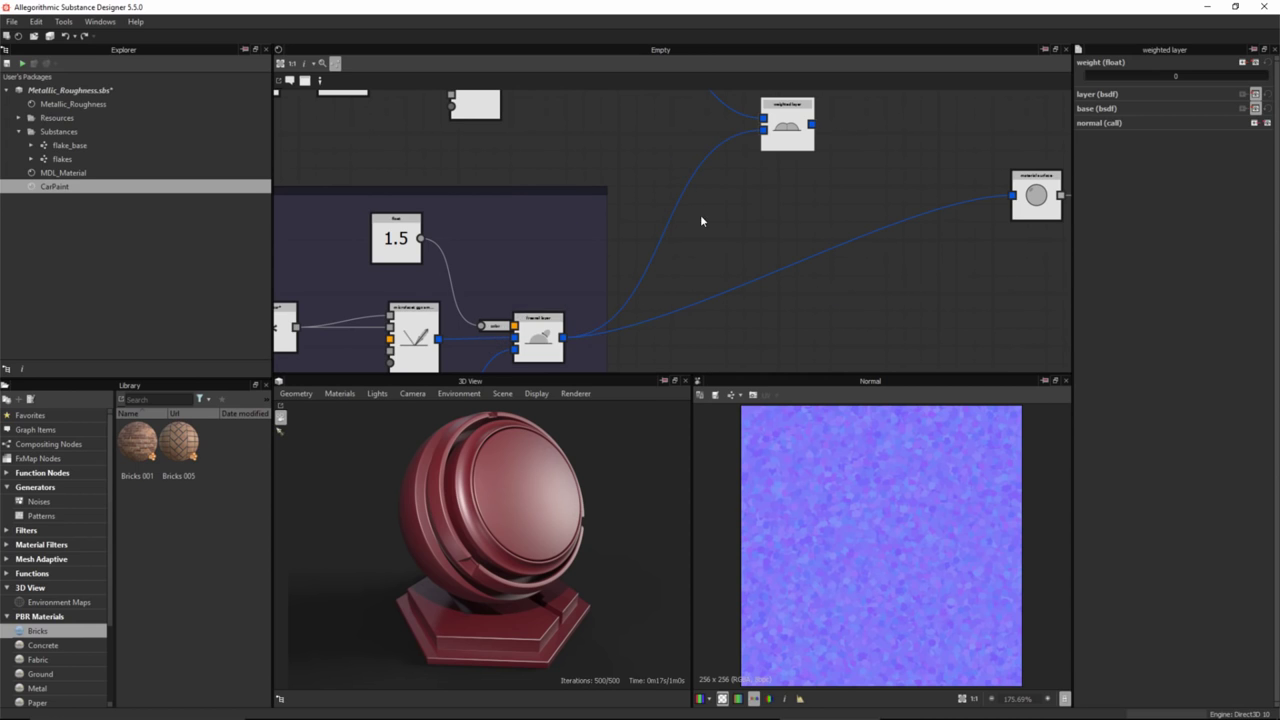
# - Expose the weighted layer's weight parameter as an input connector and align the node with the directional factor node
pyautogui.moveTo(717, 142); pyautogui.dragTo(766, 268, button='middle')
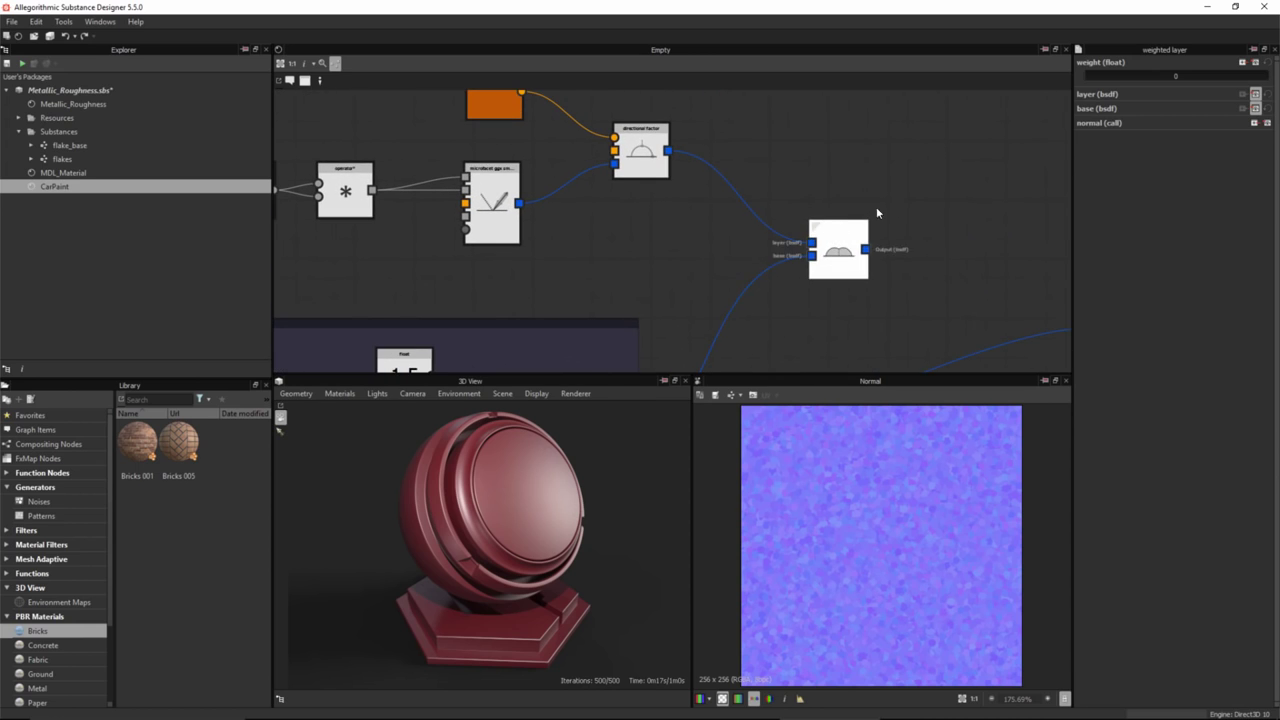
pyautogui.moveTo(836, 246); pyautogui.dragTo(874, 201)
pyautogui.moveTo(672, 183); pyautogui.dragTo(663, 251, button='middle')
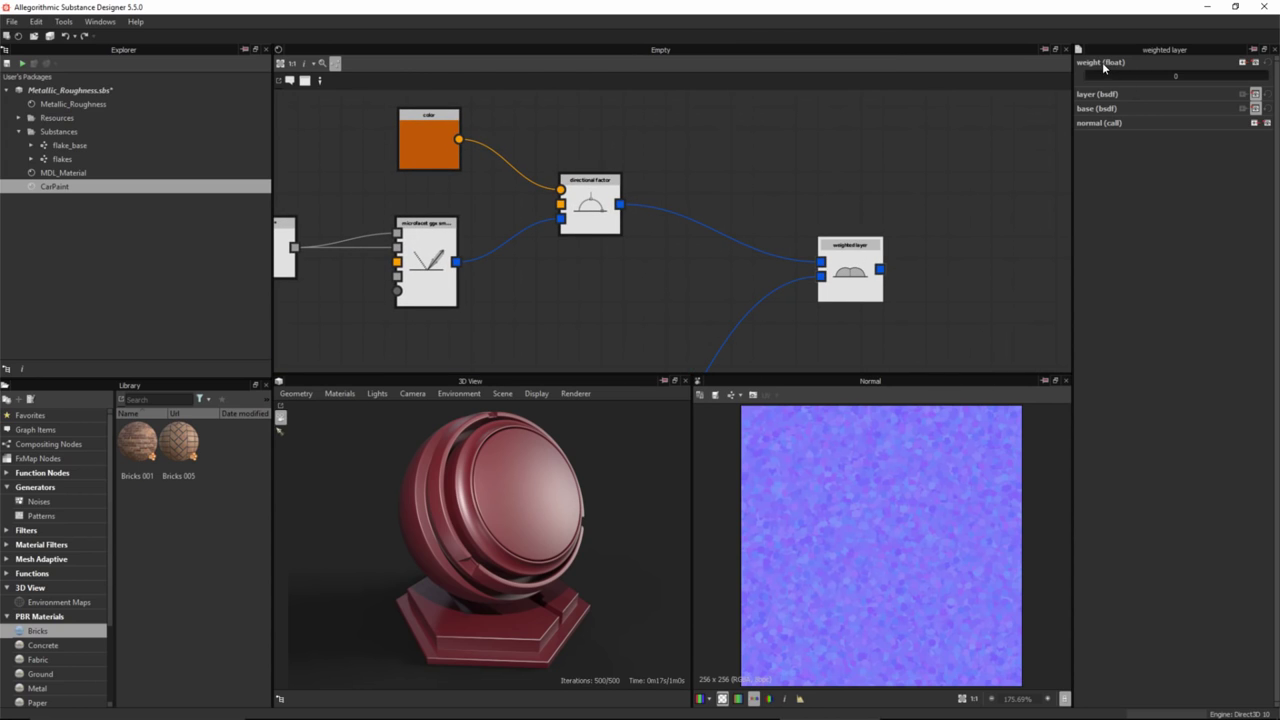
pyautogui.click(1256, 63)
pyautogui.moveTo(741, 217); pyautogui.dragTo(758, 253, button='middle')
pyautogui.moveTo(880, 289); pyautogui.dragTo(912, 240)
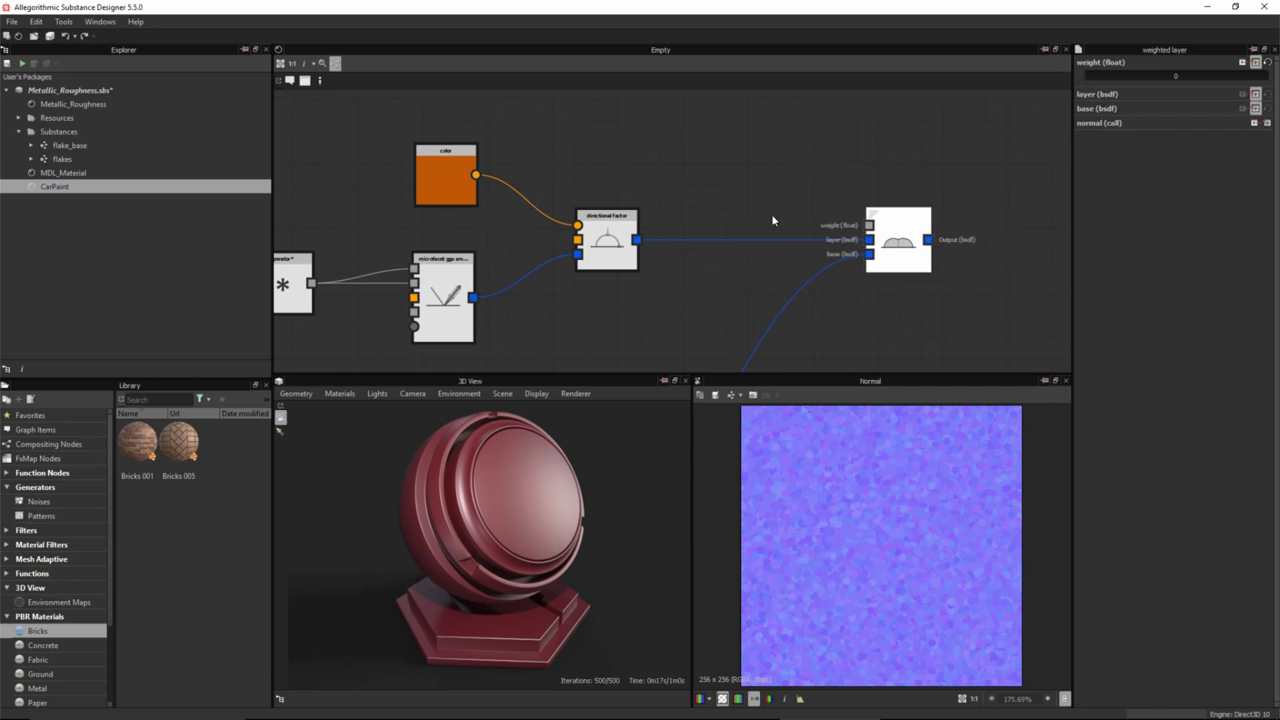
# - Create a float constant node feeding the weighted layer's weight input and set its value to 0.25
pyautogui.moveTo(772, 220); pyautogui.dragTo(770, 264, button='middle')
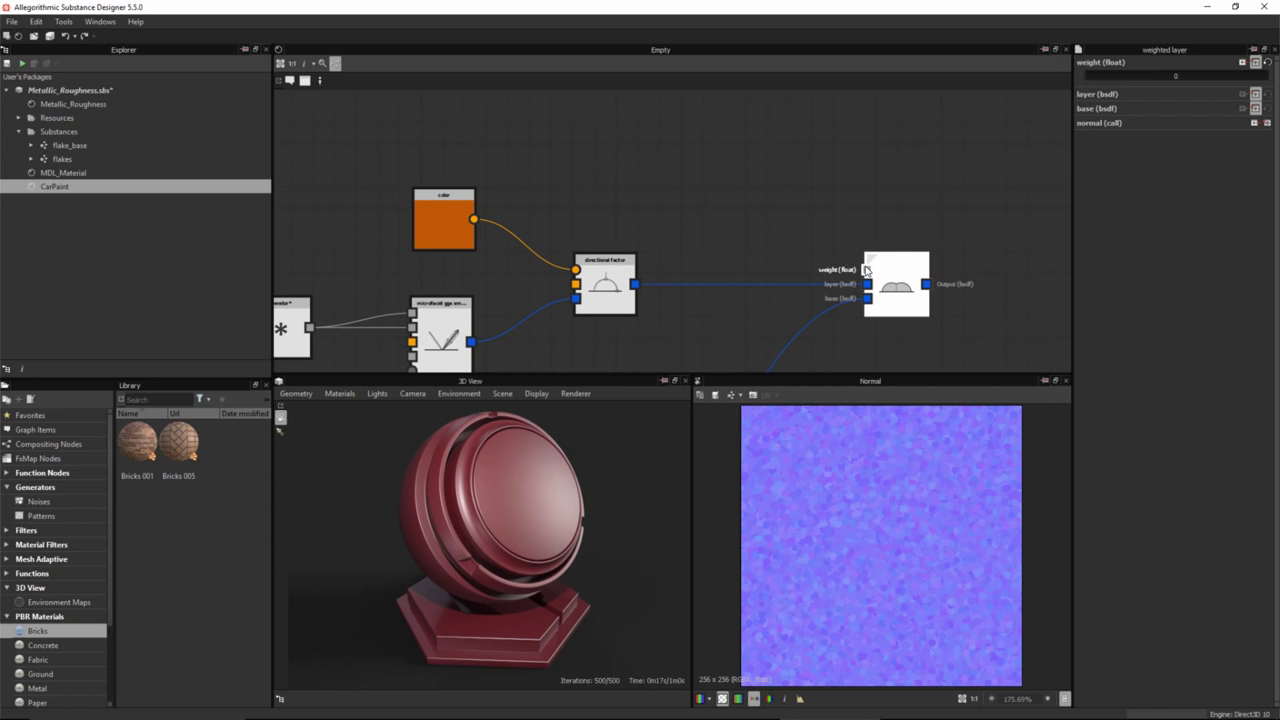
pyautogui.moveTo(720, 148); pyautogui.dragTo(706, 168)
pyautogui.click(671, 171)
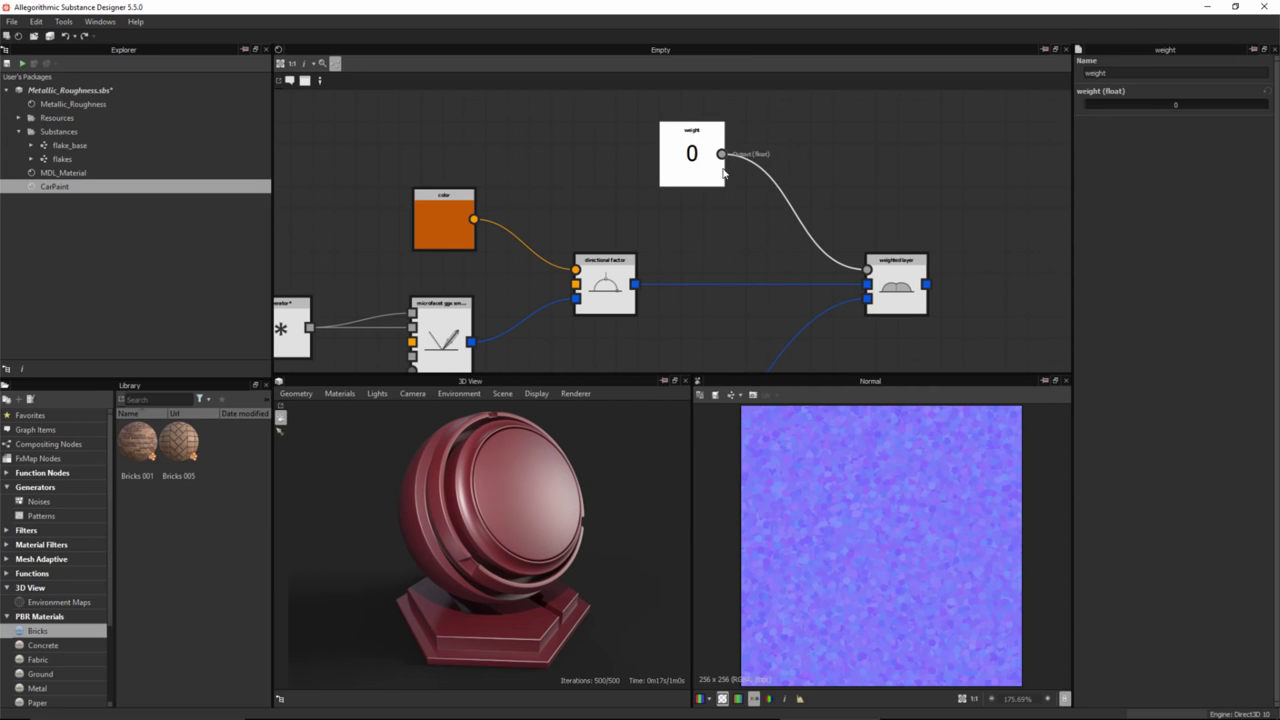
pyautogui.doubleClick(1177, 105)
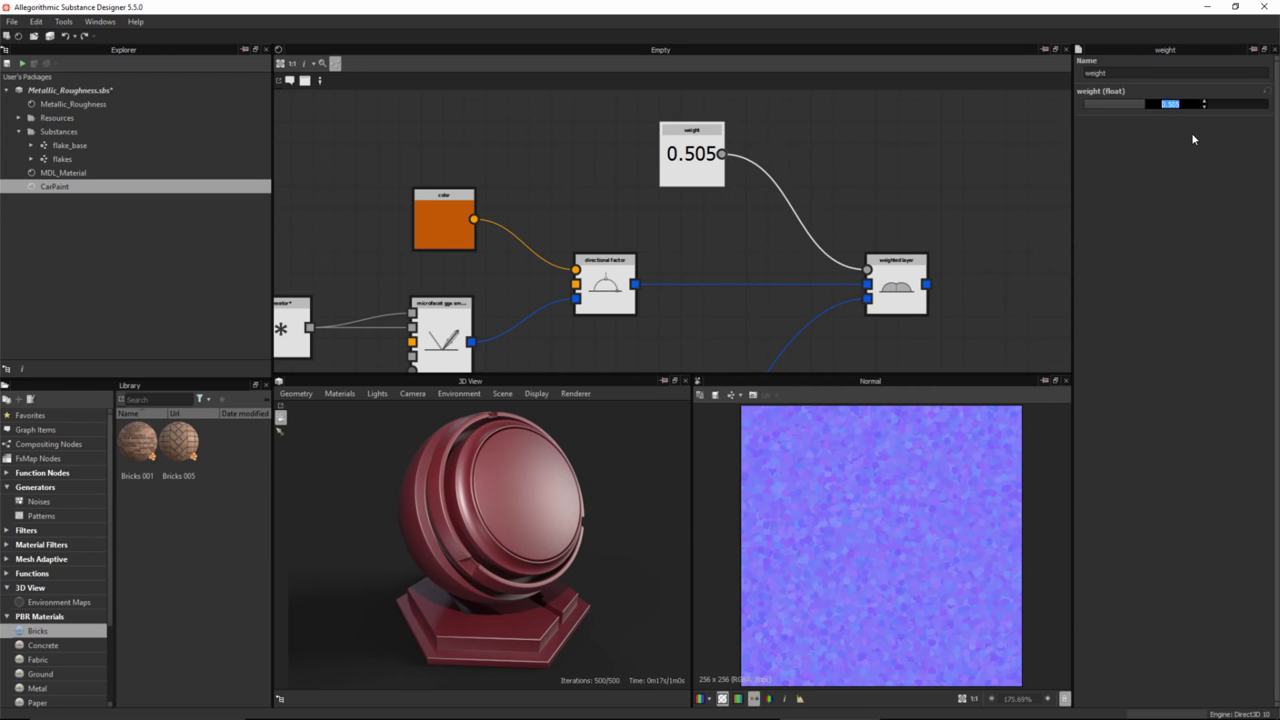
pyautogui.write('.25')
pyautogui.press('Return')
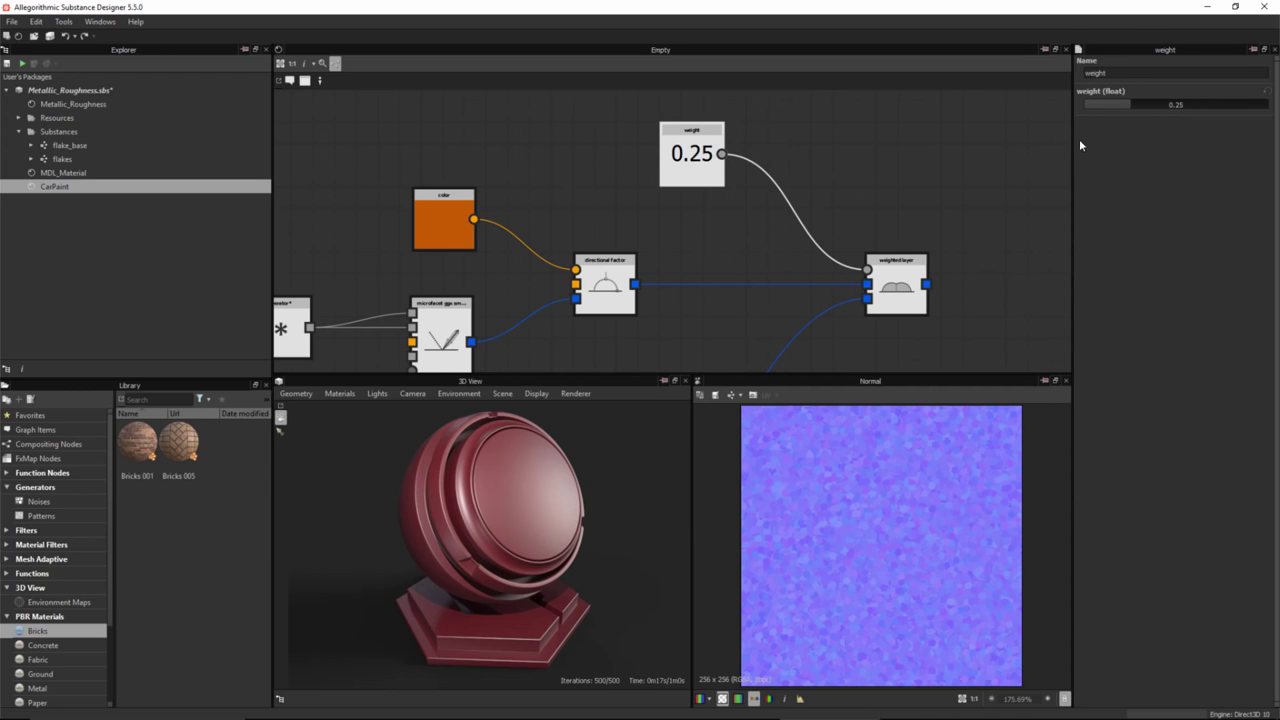
# - Move the material surface, material and output nodes together farther away from the weighted layer node
pyautogui.click(824, 187)
pyautogui.moveTo(769, 314); pyautogui.dragTo(651, 208, button='middle')
pyautogui.scroll(-1, 724, 277)
pyautogui.scroll(-1, 701, 255)
pyautogui.moveTo(798, 282); pyautogui.dragTo(739, 237, button='middle')
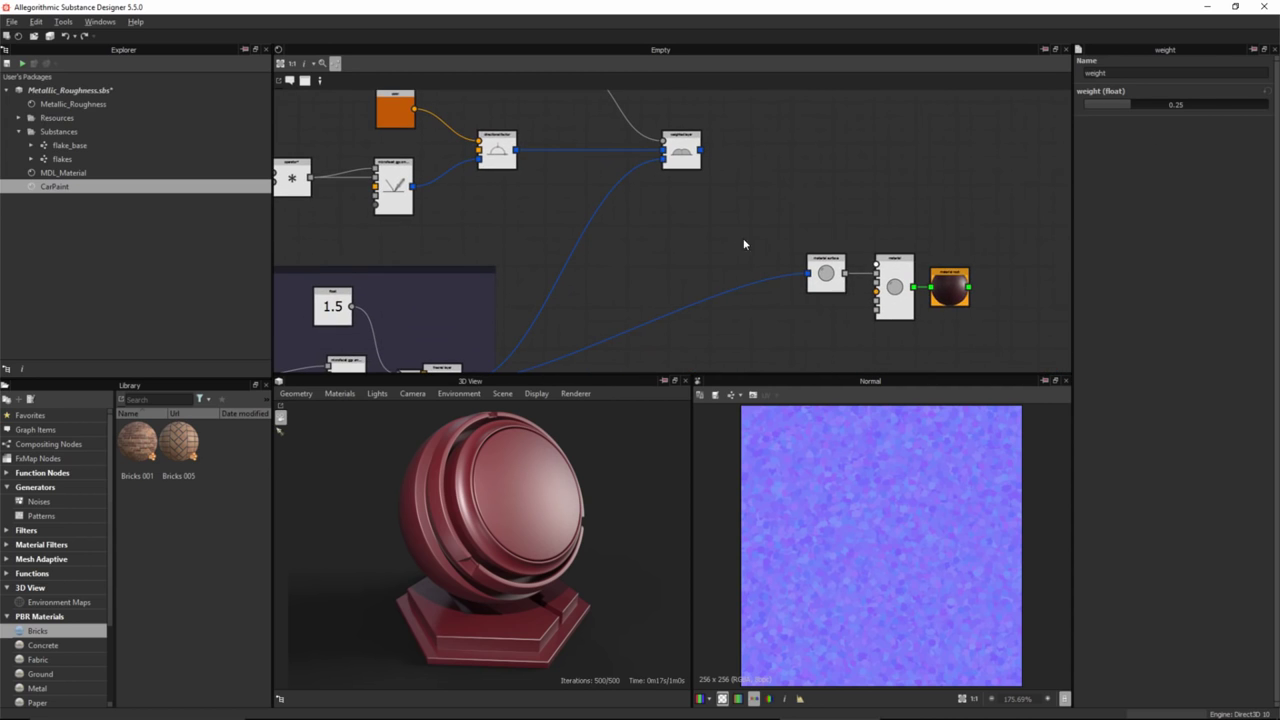
pyautogui.moveTo(784, 203); pyautogui.dragTo(998, 324)
pyautogui.moveTo(1010, 295); pyautogui.dragTo(1004, 291)
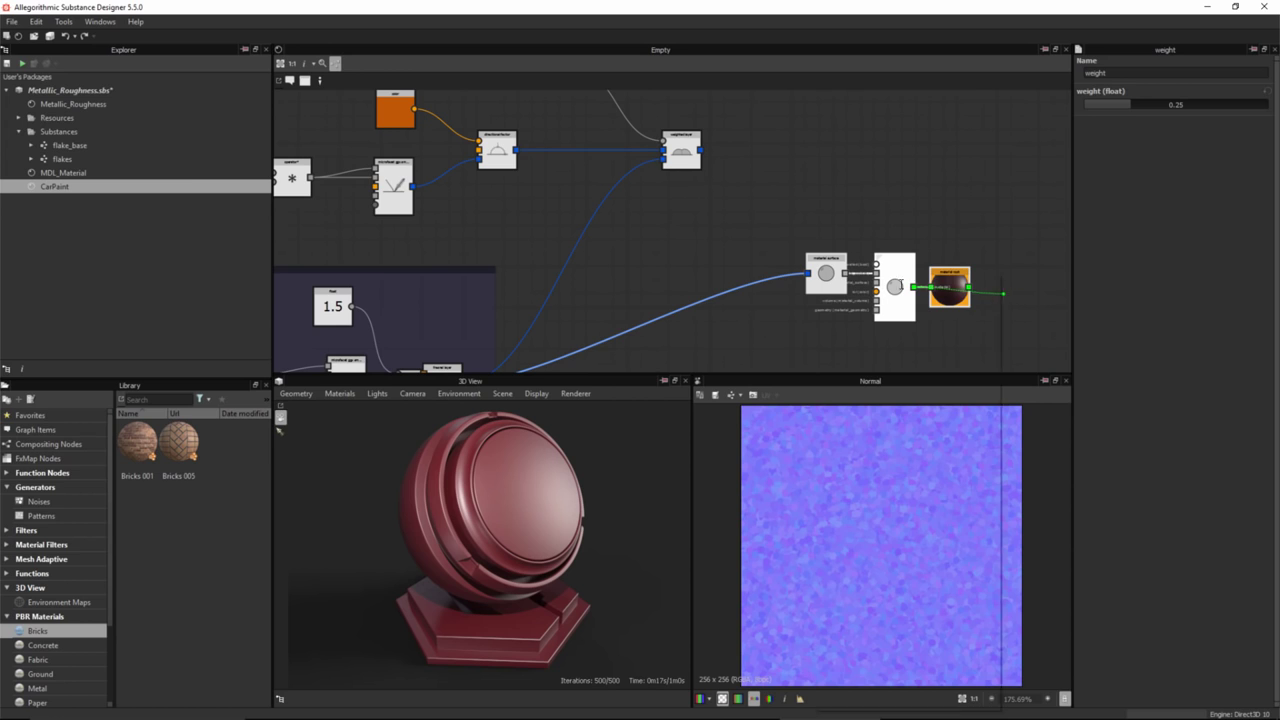
pyautogui.moveTo(784, 210); pyautogui.dragTo(1098, 305)
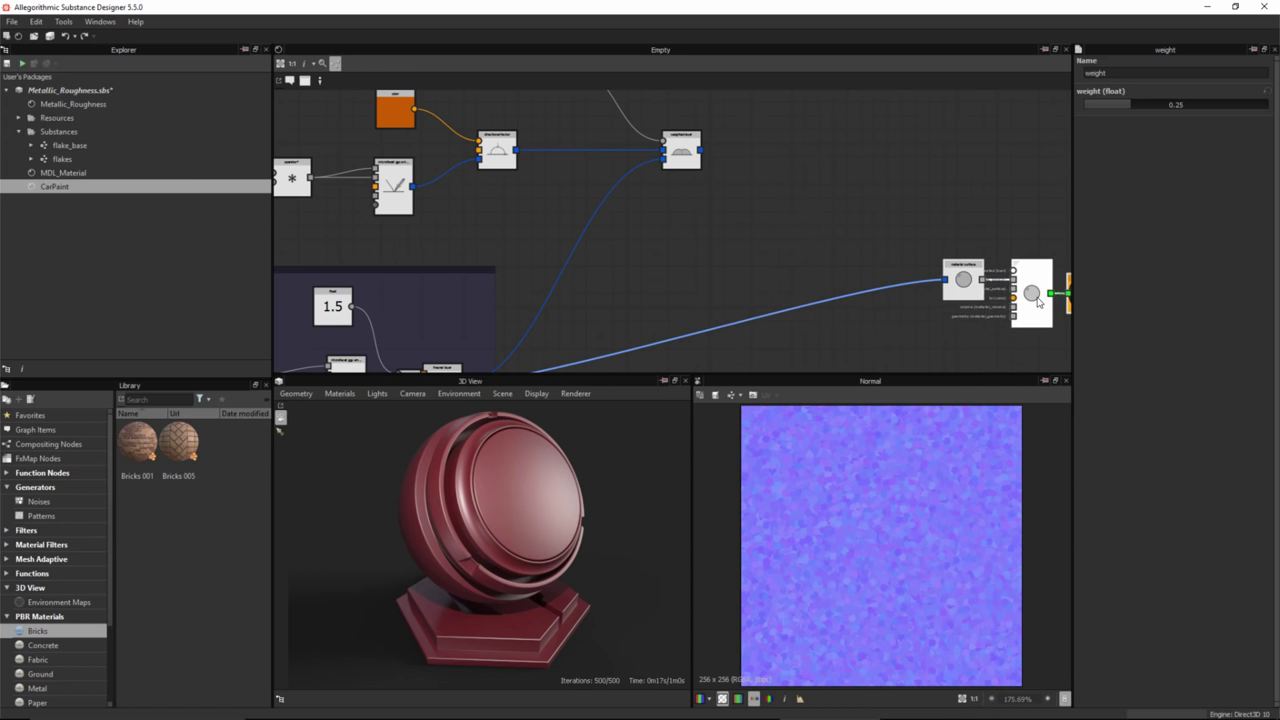
# - Expose the weighted layer's normal parameter as an input connector, shift the node slightly and save the package
pyautogui.moveTo(713, 238); pyautogui.dragTo(768, 299, button='middle')
pyautogui.scroll(3, 721, 230)
pyautogui.click(749, 206)
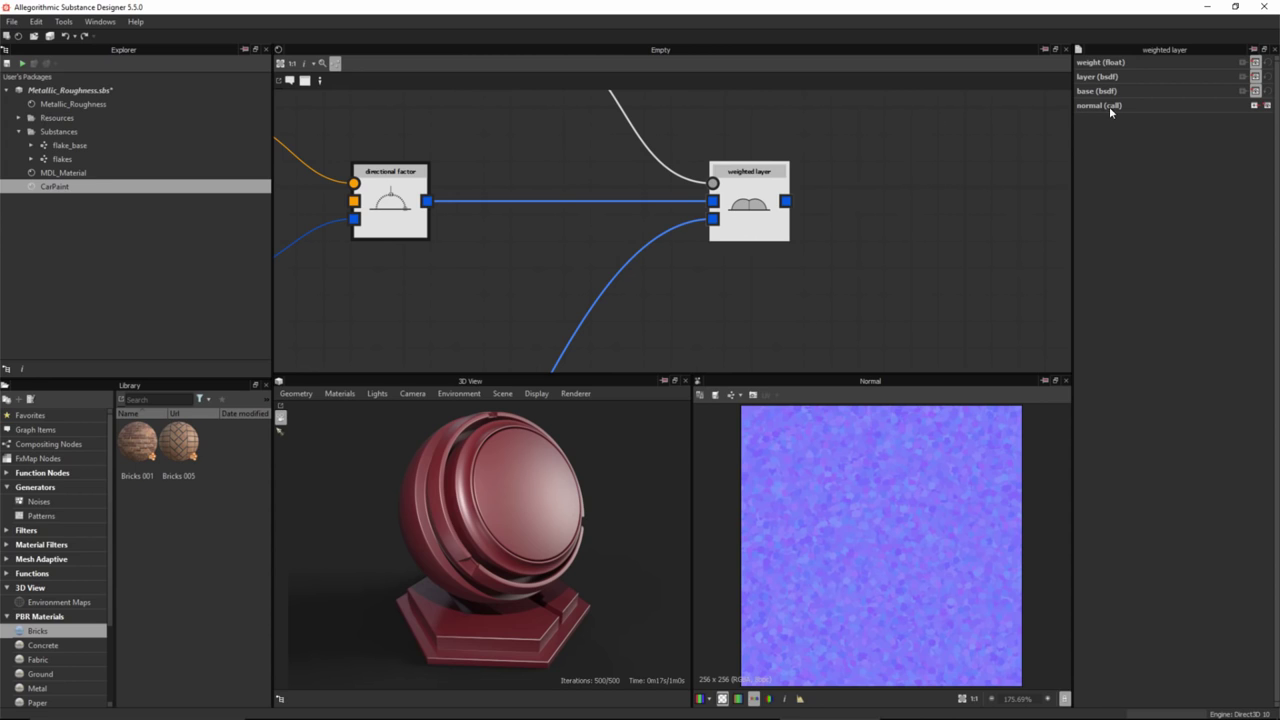
pyautogui.click(1267, 106)
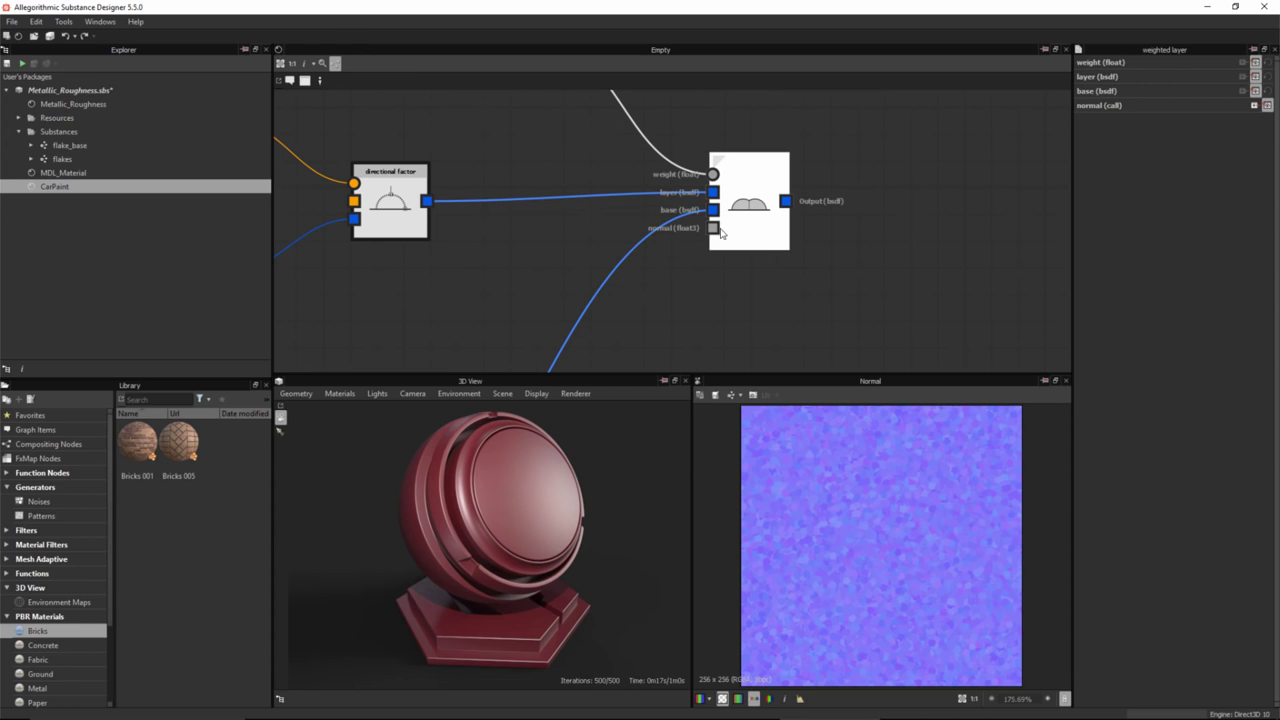
pyautogui.moveTo(737, 215); pyautogui.dragTo(778, 224)
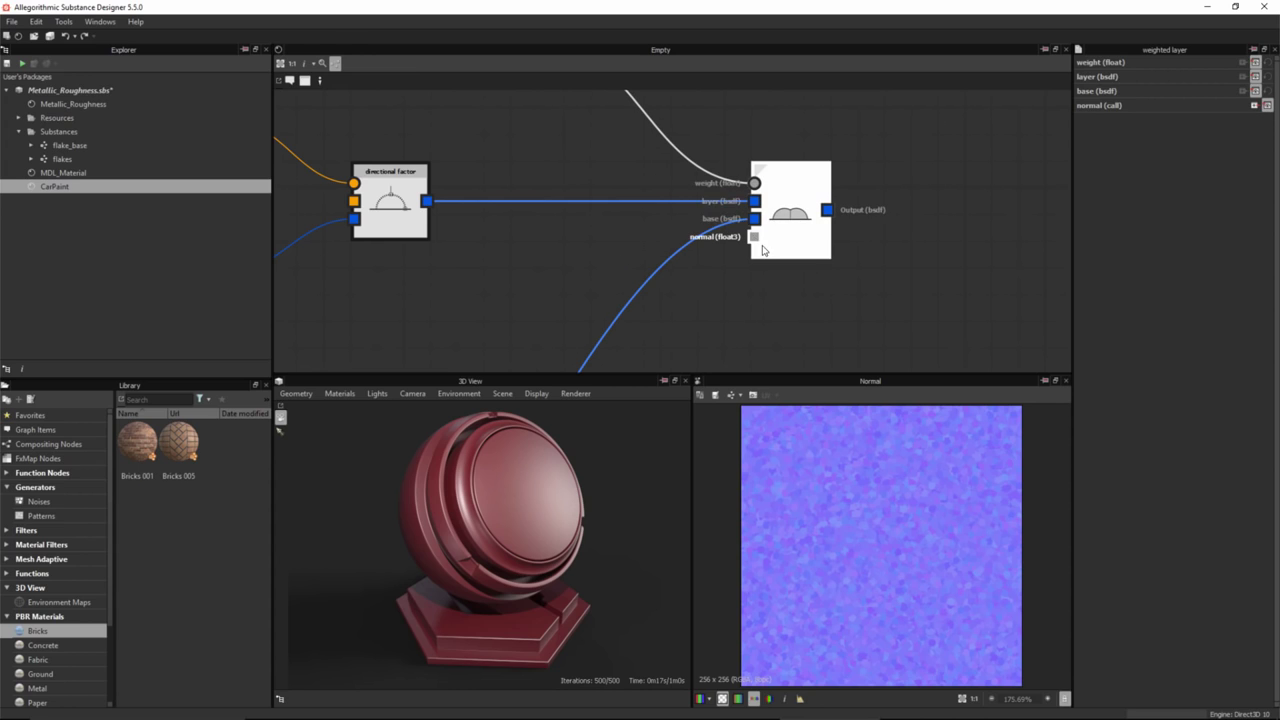
pyautogui.scroll(-5, 684, 277)
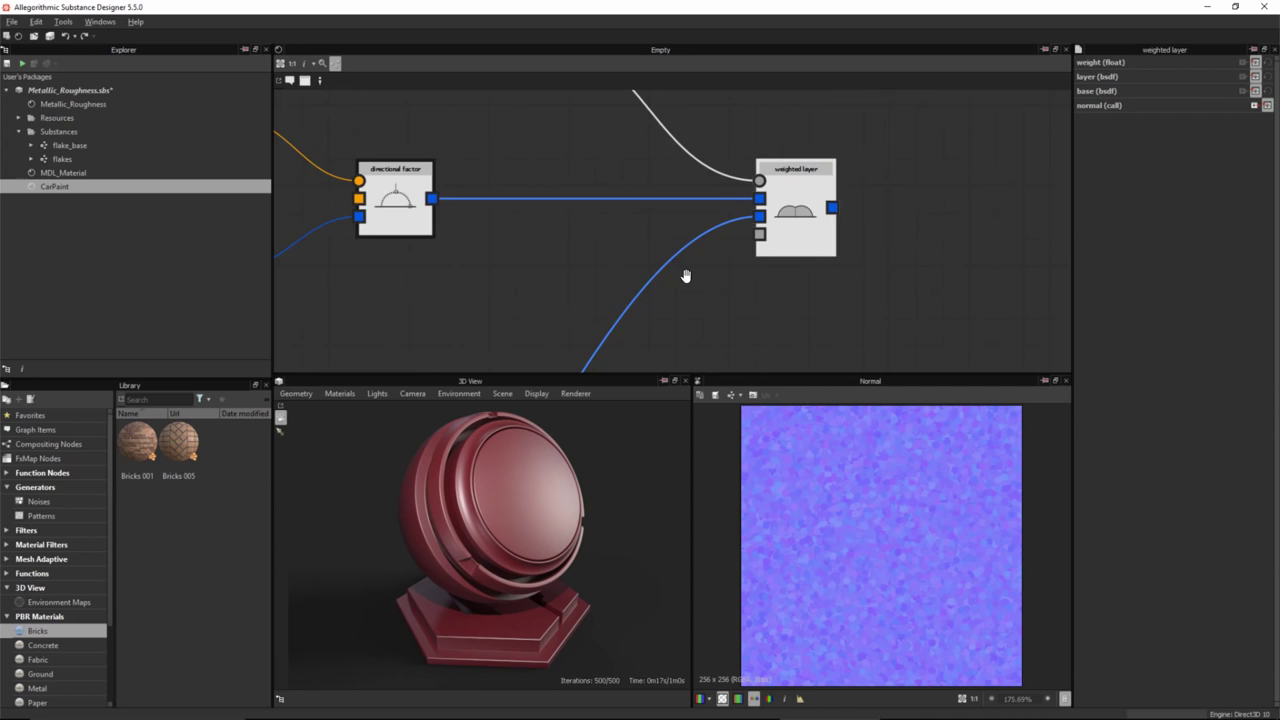
pyautogui.click(641, 233)
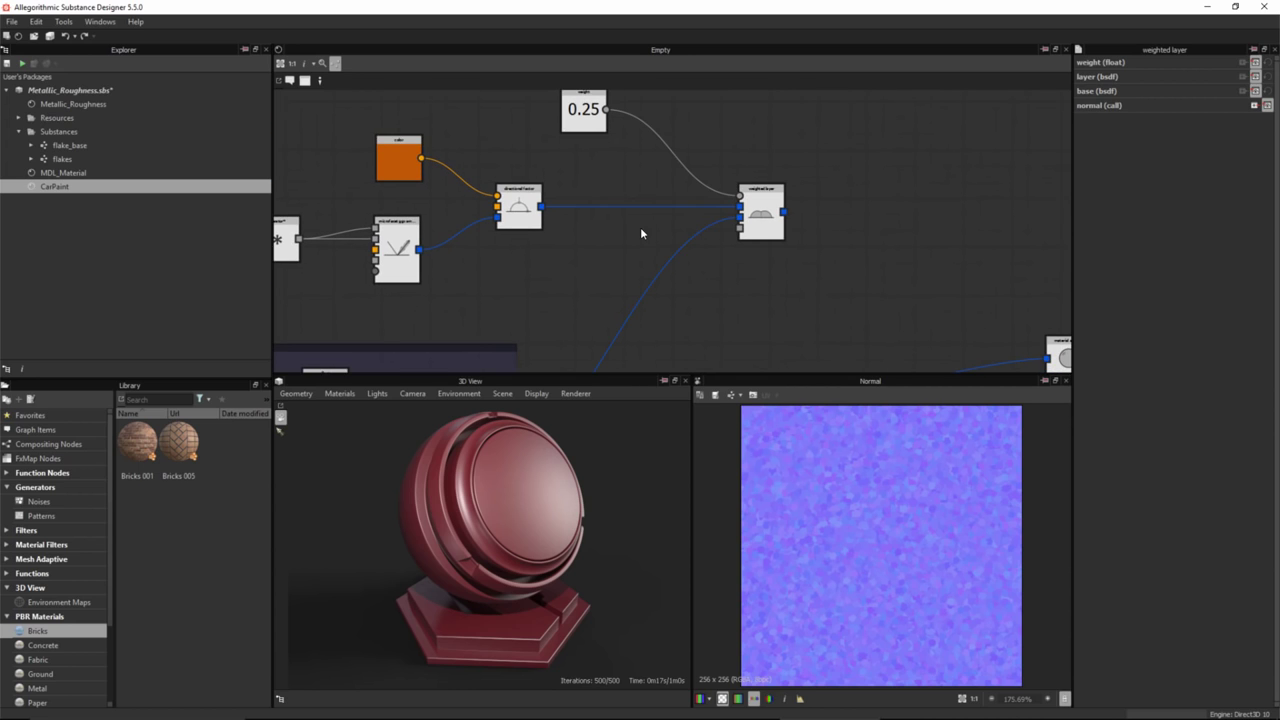
pyautogui.click(7, 62)
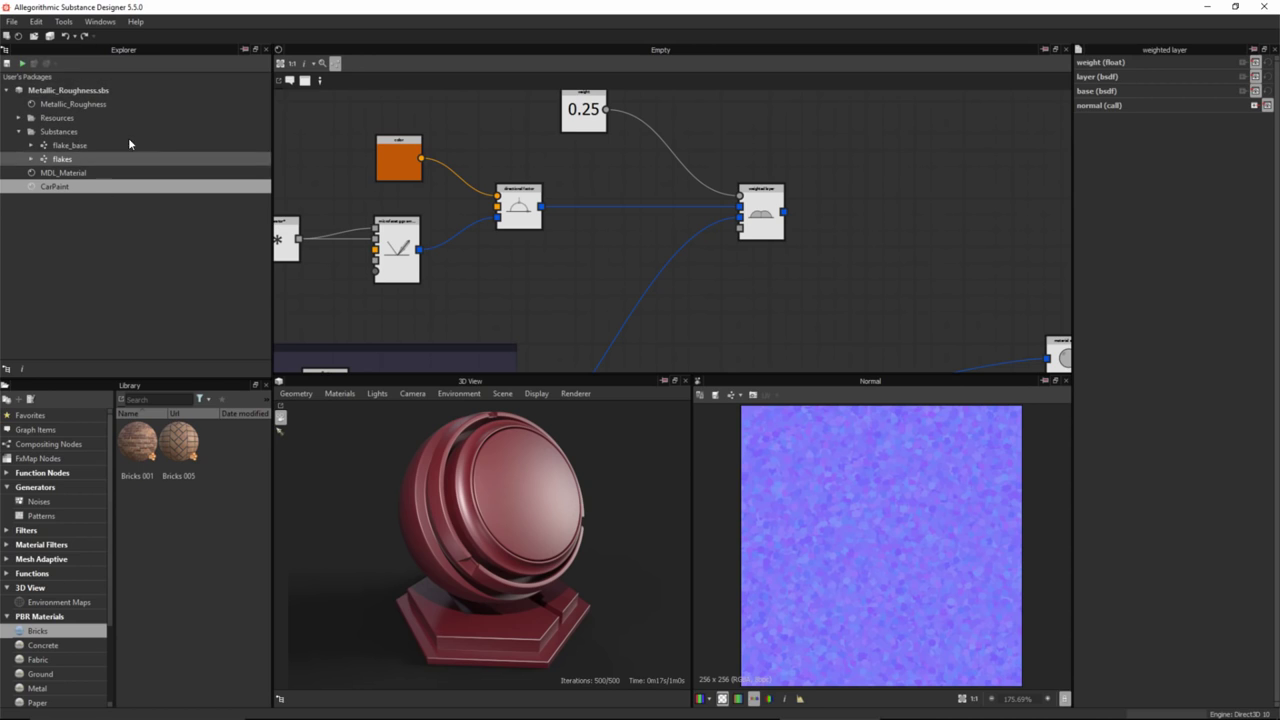
# - Open the flakes substance graph and examine the flake_base node's parameters and the flake normal map up close
pyautogui.click(44, 162)
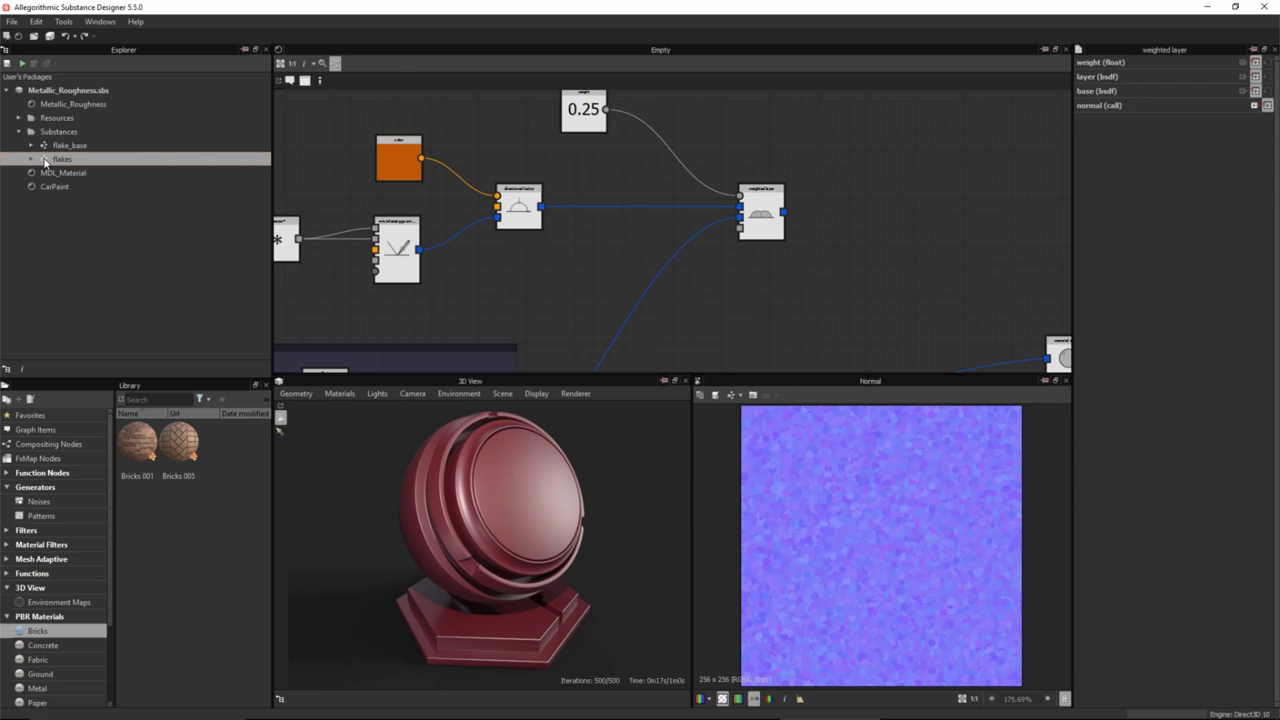
pyautogui.doubleClick(44, 160)
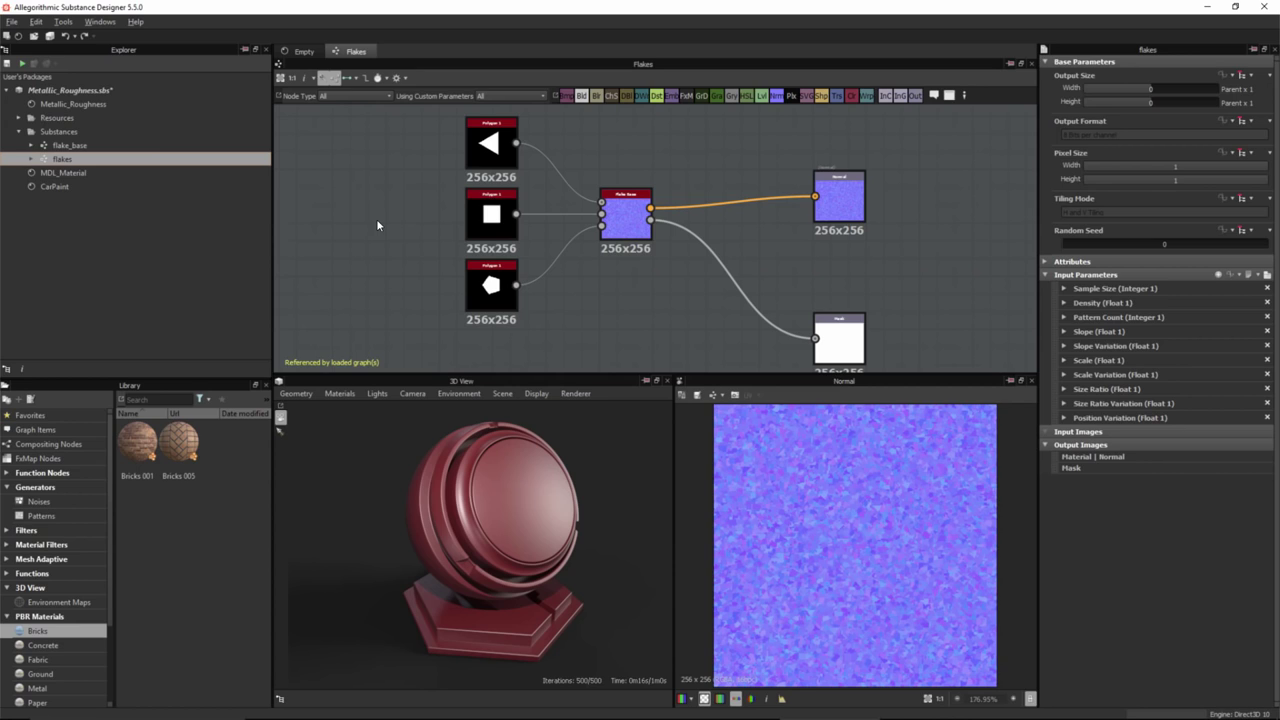
pyautogui.click(627, 216)
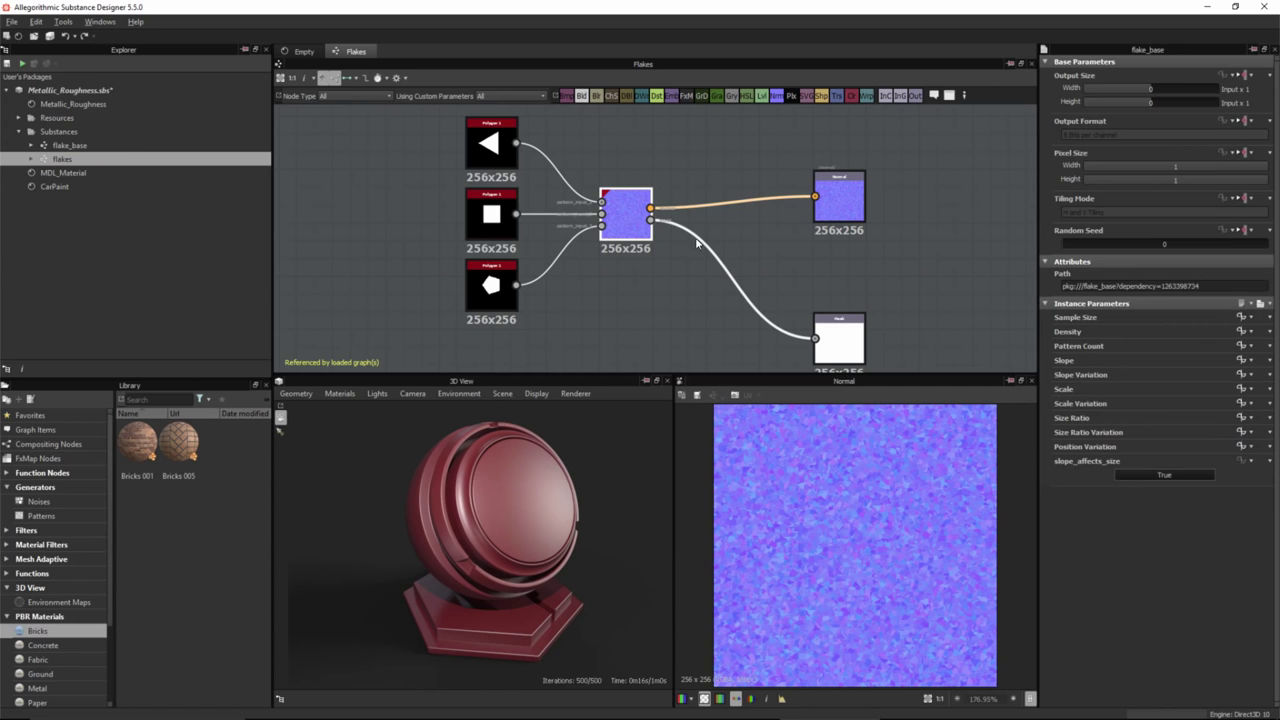
pyautogui.scroll(5, 897, 504)
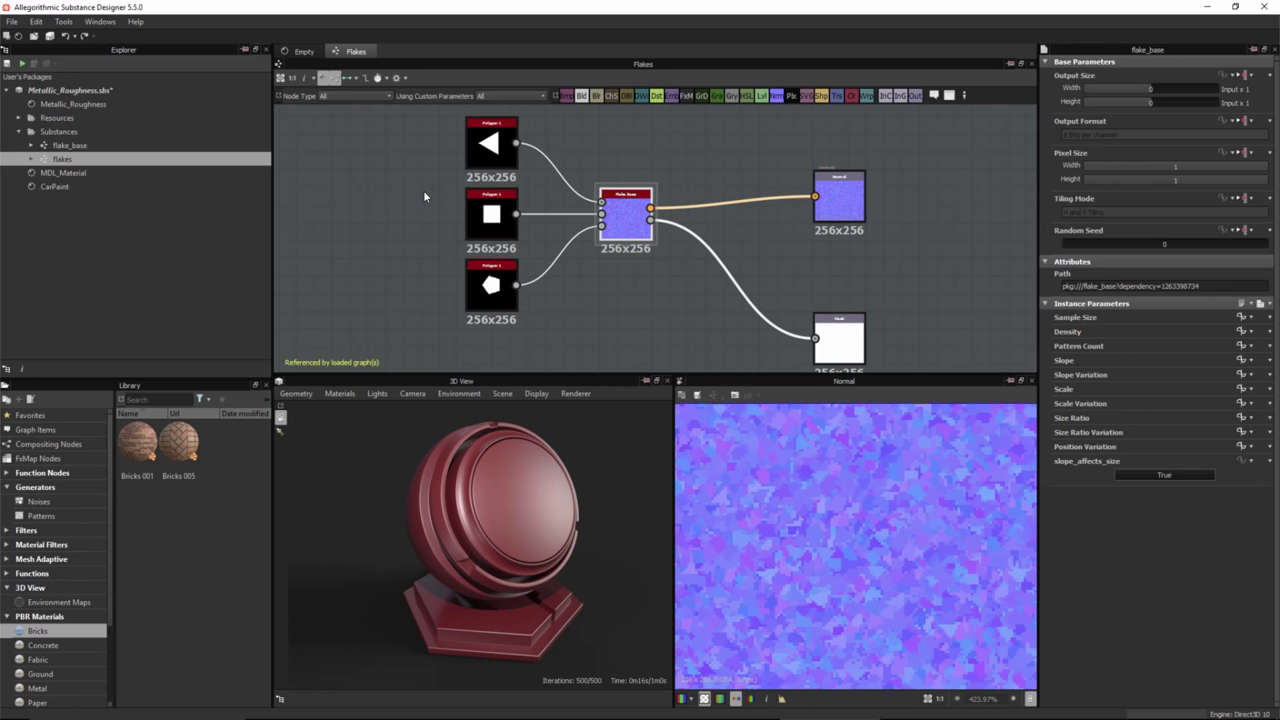
# - Return to the CarPaint graph and add the flakes substance as a node between the directional factor and weighted layer nodes
pyautogui.click(58, 187)
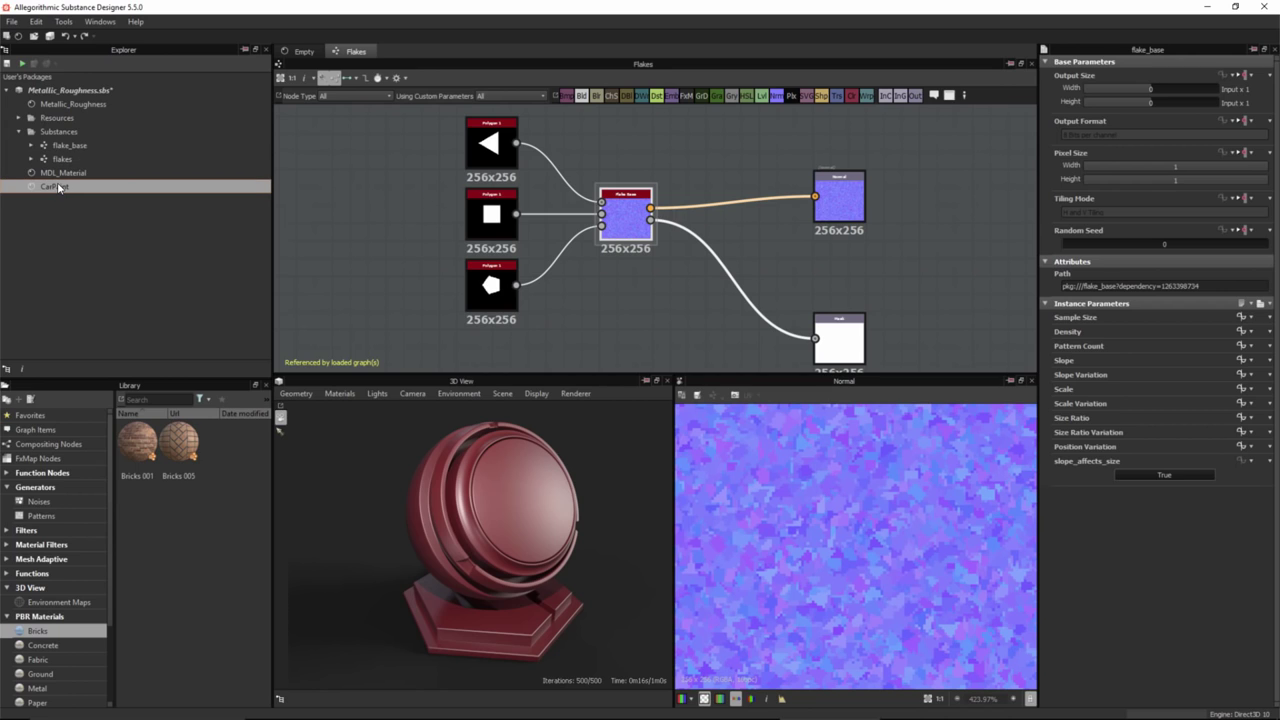
pyautogui.doubleClick(58, 187)
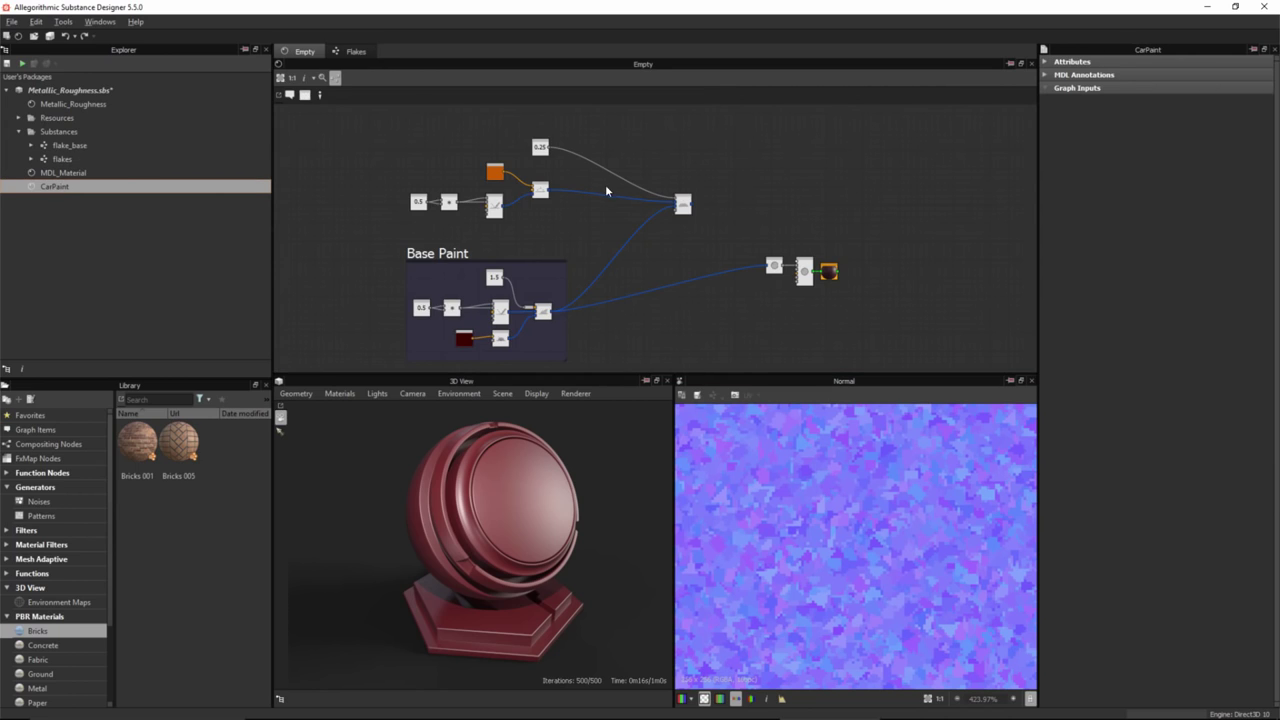
pyautogui.scroll(4, 606, 190)
pyautogui.moveTo(668, 293); pyautogui.dragTo(730, 307, button='middle')
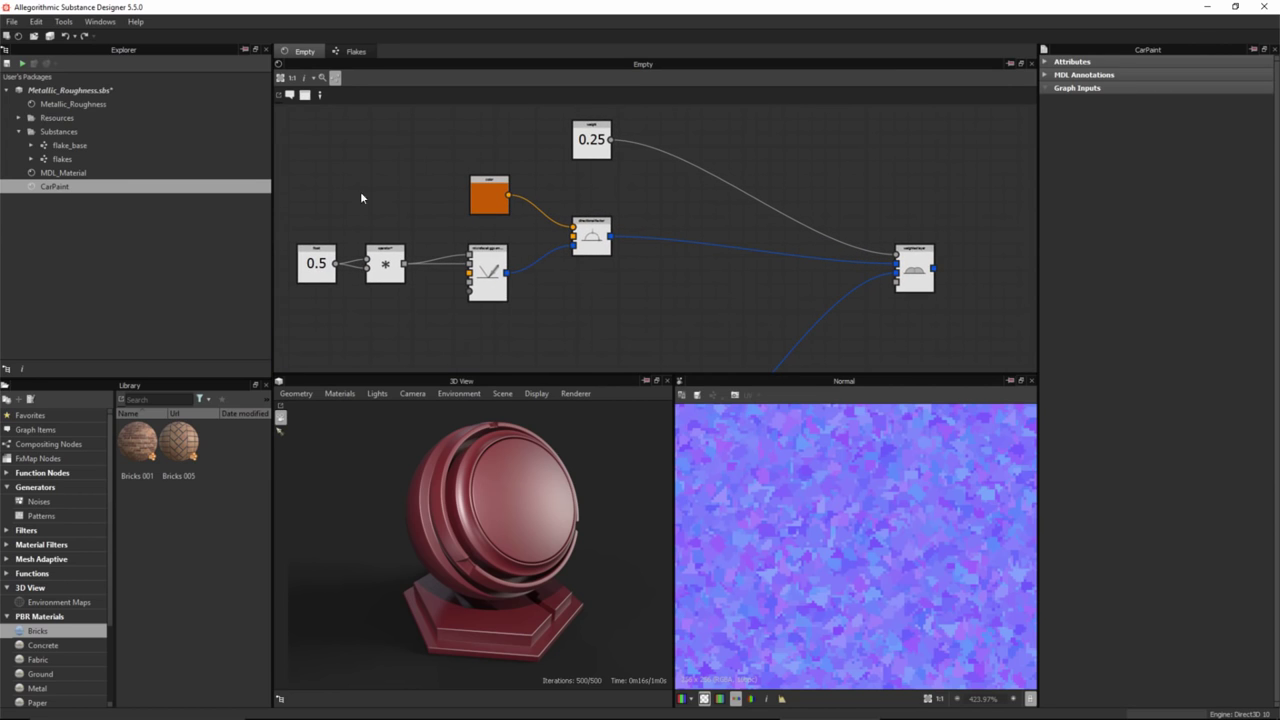
pyautogui.click(68, 160)
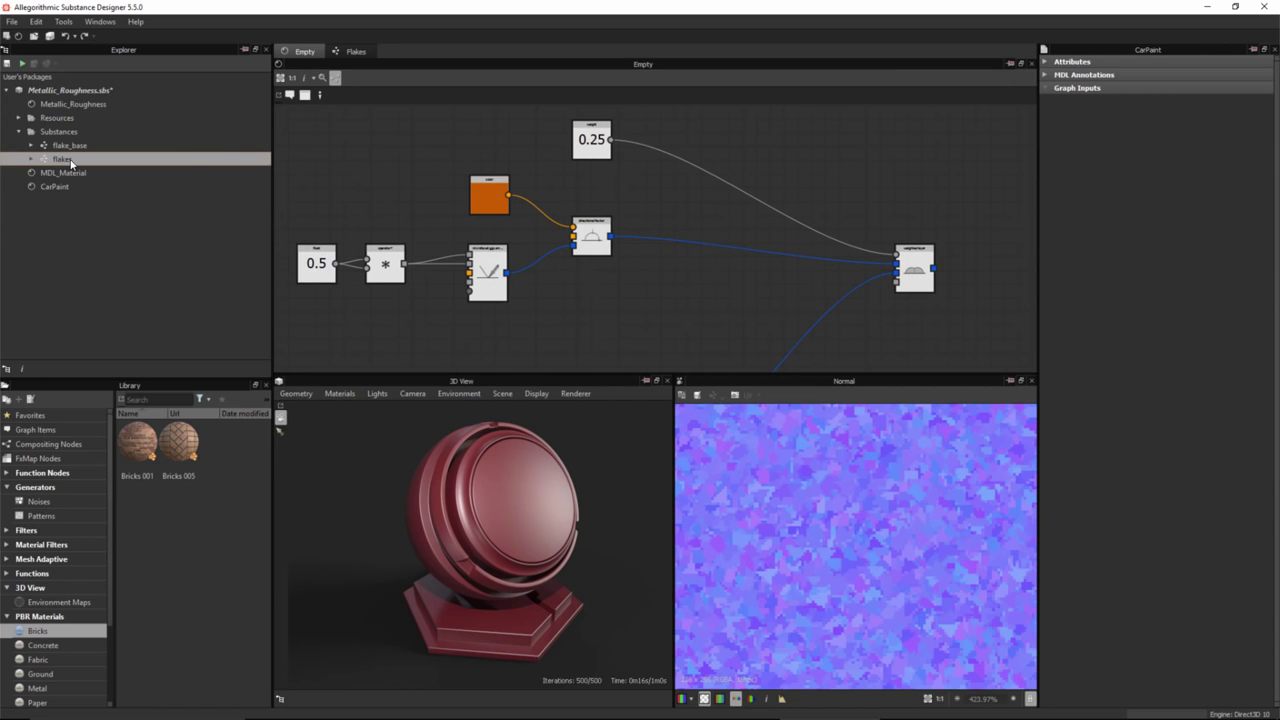
pyautogui.moveTo(68, 162); pyautogui.dragTo(646, 304)
pyautogui.scroll(2, 717, 286)
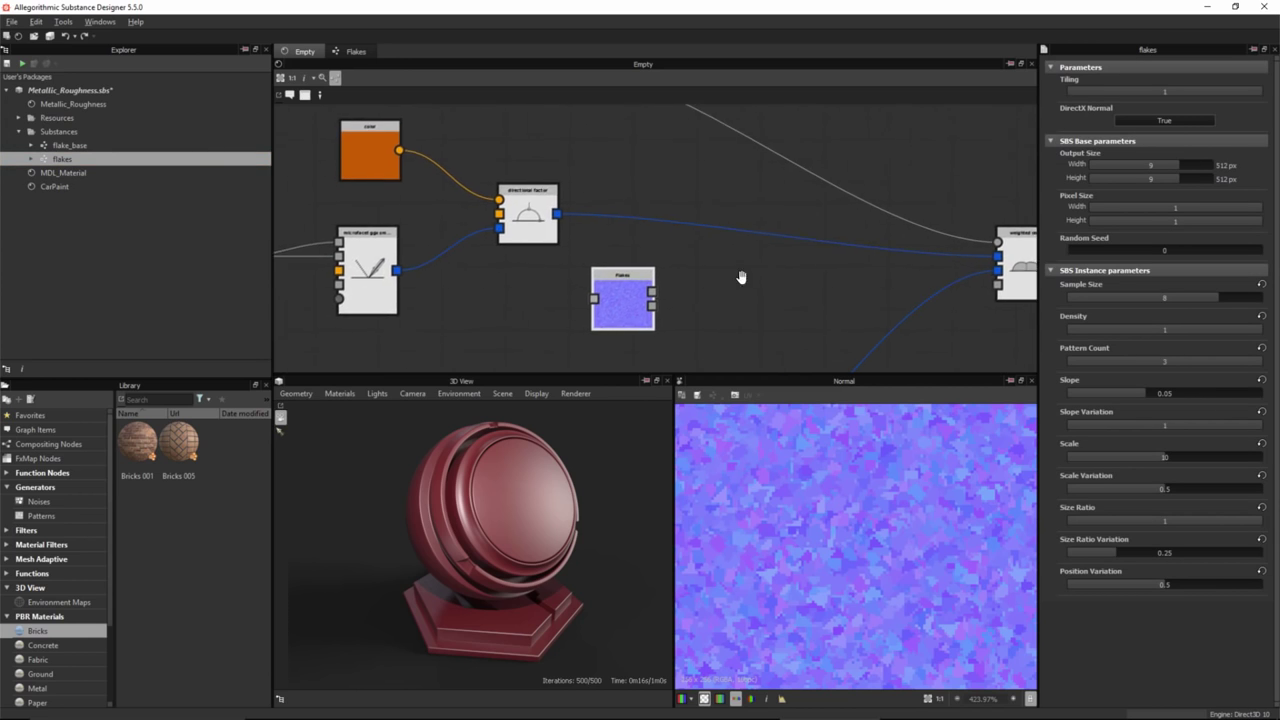
# - Reposition the flakes node and connect its Normal output to the weighted layer's normal input
pyautogui.moveTo(743, 277); pyautogui.dragTo(618, 232, button='middle')
pyautogui.scroll(1, 662, 284)
pyautogui.moveTo(477, 256); pyautogui.dragTo(520, 272)
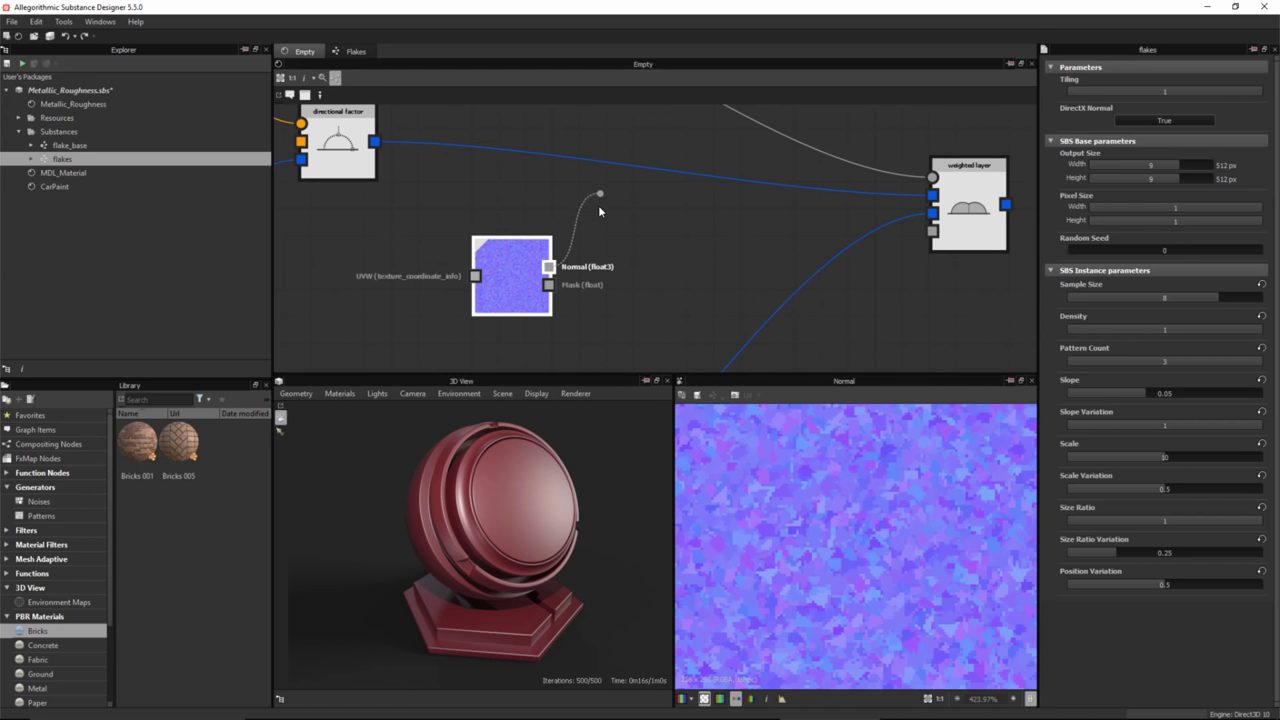
pyautogui.moveTo(598, 205); pyautogui.dragTo(932, 231)
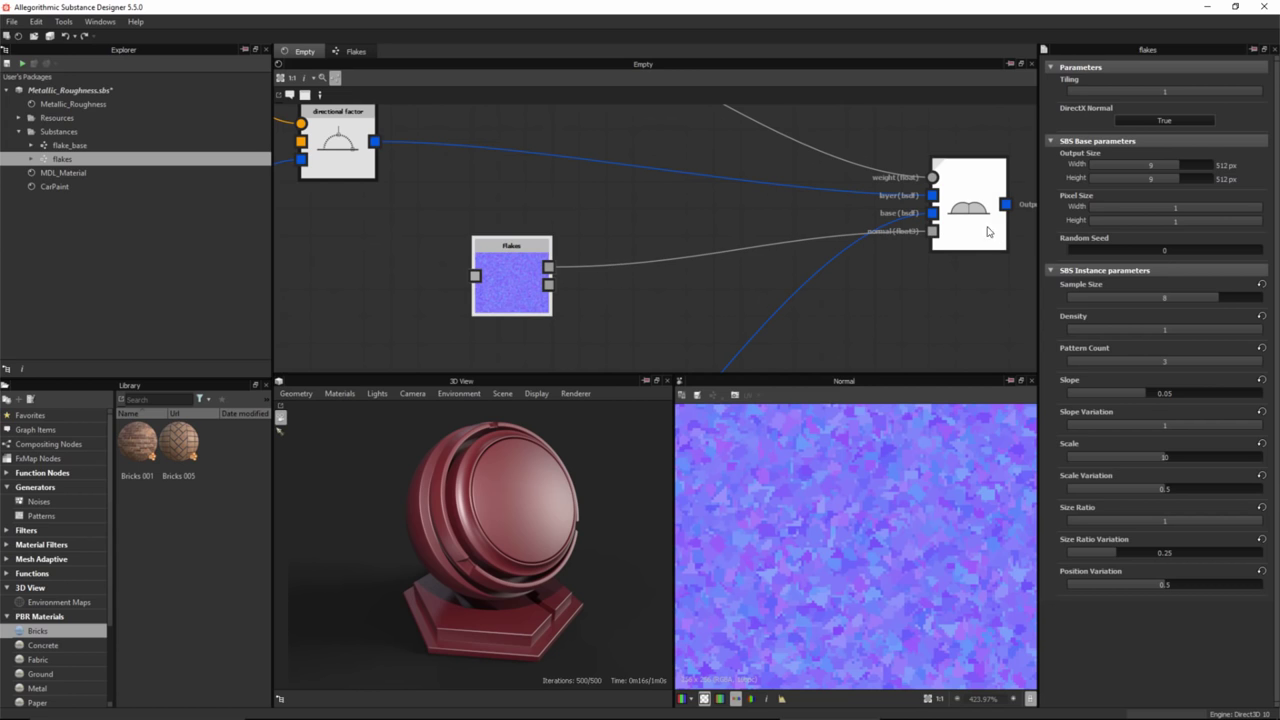
# - Connect the weighted layer's output to the material surface node's input, replacing the direct link from the Base Paint layer
pyautogui.click(975, 226)
pyautogui.scroll(-3, 686, 277)
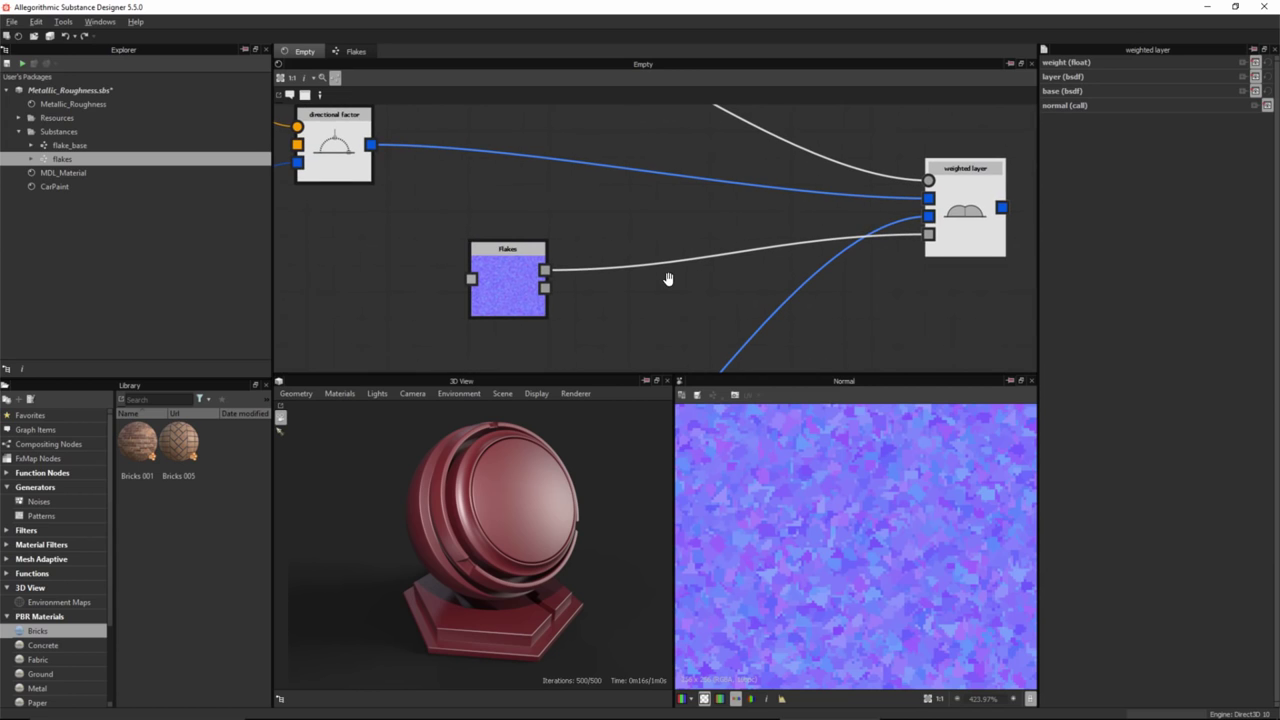
pyautogui.scroll(-2, 651, 226)
pyautogui.moveTo(651, 226); pyautogui.dragTo(517, 143, button='middle')
pyautogui.scroll(-1, 680, 234)
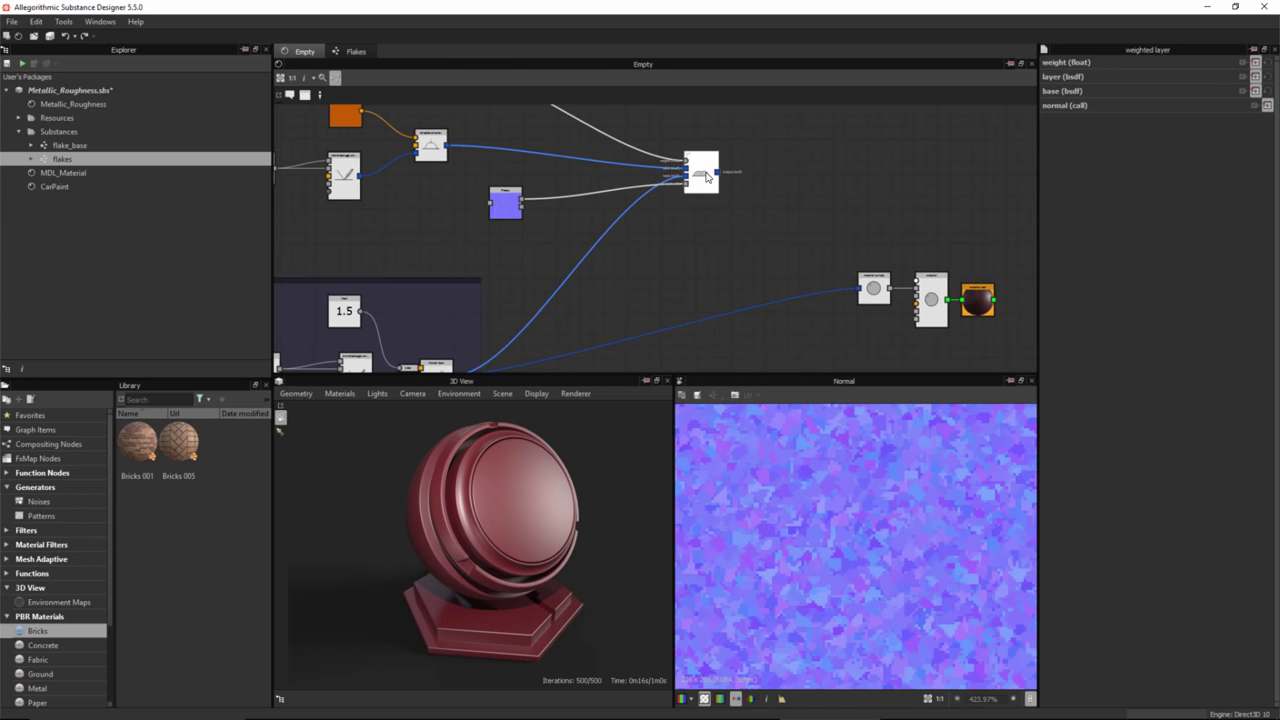
pyautogui.moveTo(706, 174); pyautogui.dragTo(707, 186)
pyautogui.scroll(2, 729, 201)
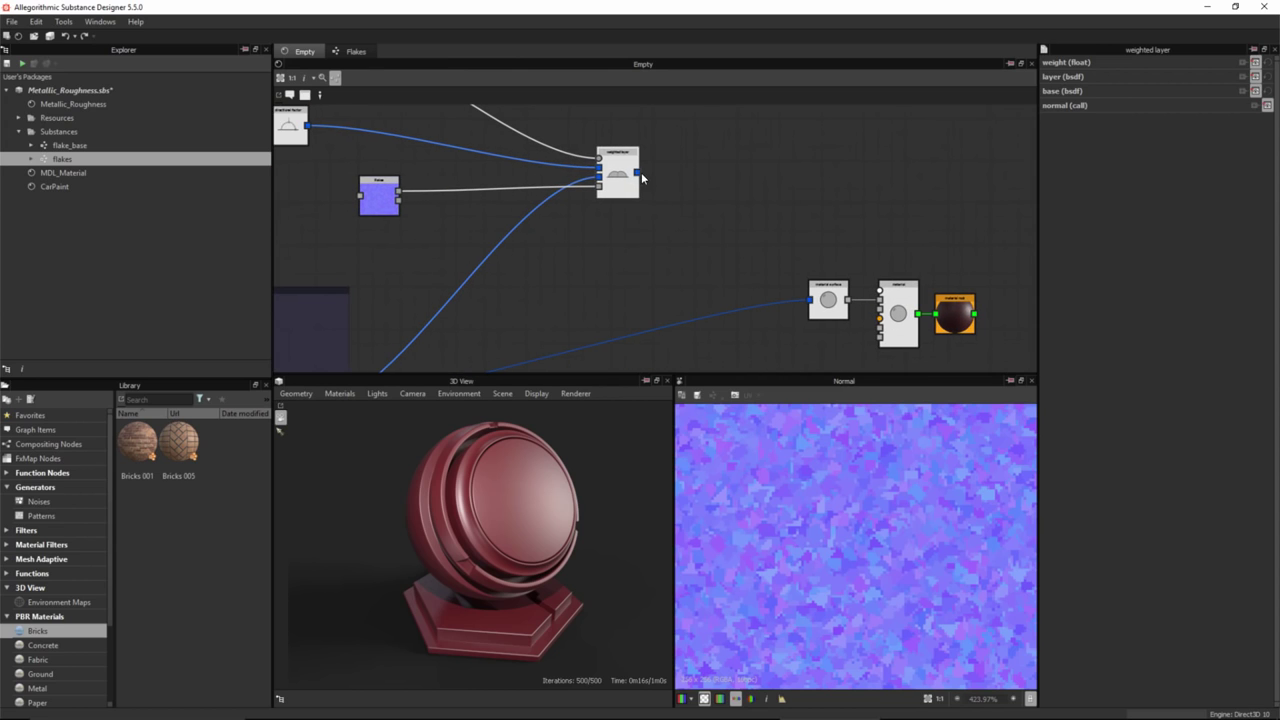
pyautogui.moveTo(801, 293); pyautogui.dragTo(807, 299)
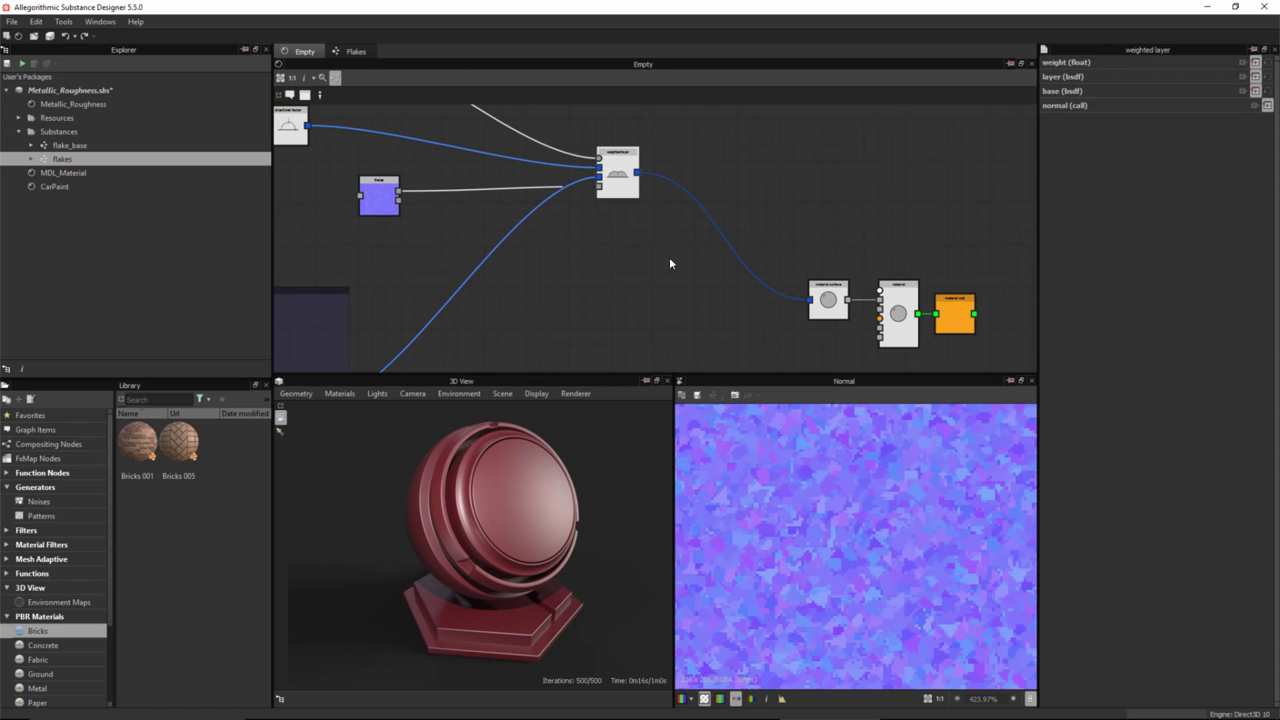
# - Move the weighted layer node next to the material surface node
pyautogui.moveTo(697, 266); pyautogui.dragTo(687, 237, button='middle')
pyautogui.moveTo(649, 135); pyautogui.dragTo(734, 260)
pyautogui.moveTo(469, 241); pyautogui.dragTo(592, 280, button='middle')
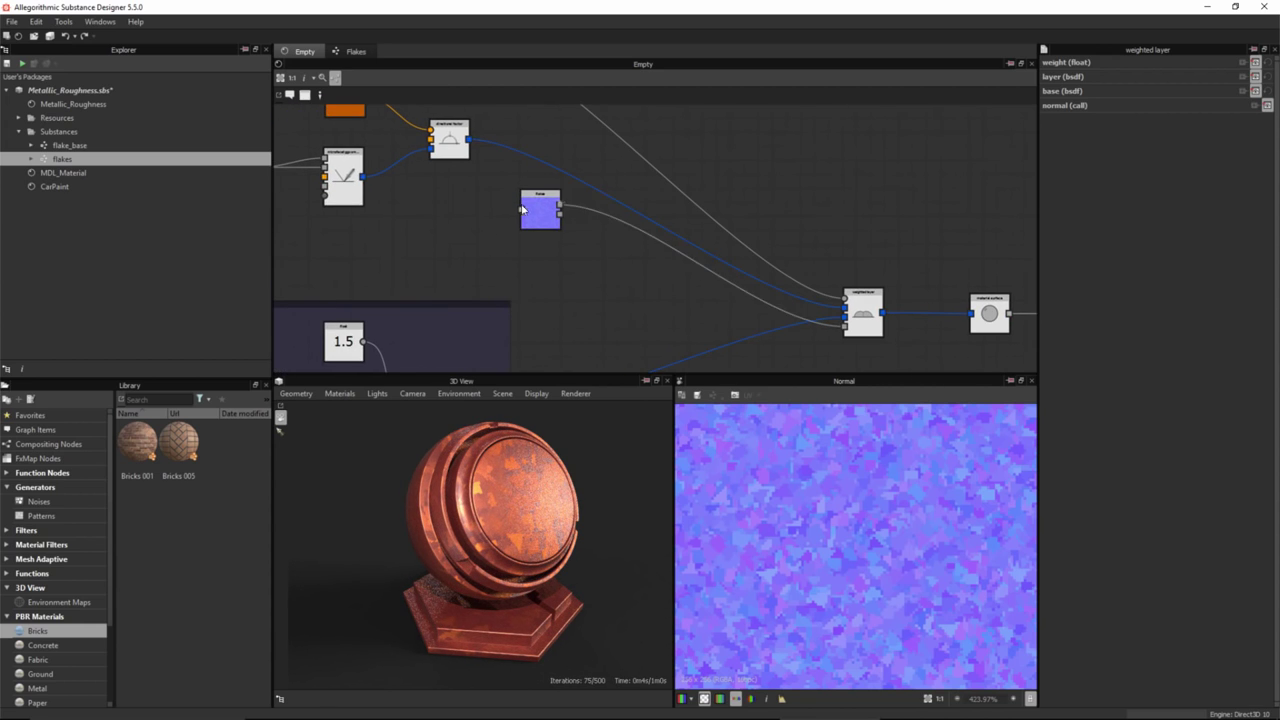
# - Set the flakes node's Tiling to 10
pyautogui.moveTo(845, 325); pyautogui.dragTo(458, 212)
pyautogui.press('Escape')
pyautogui.scroll(4, 458, 214)
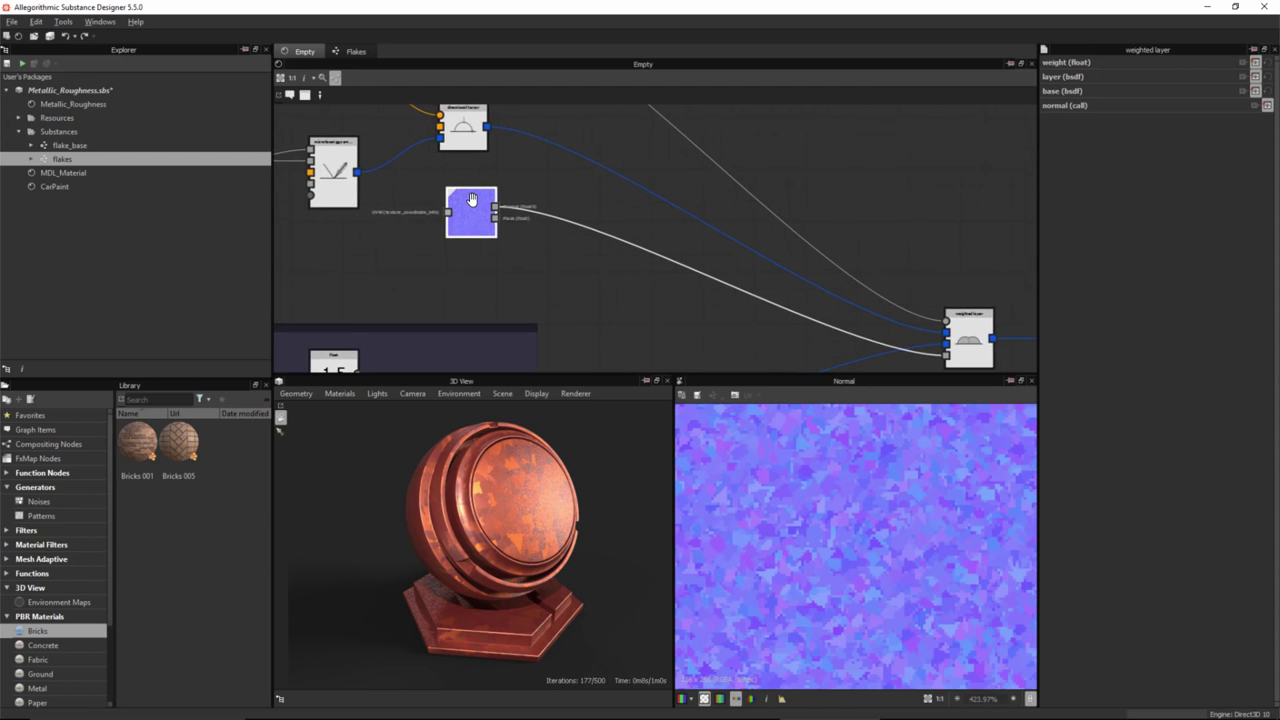
pyautogui.click(500, 214)
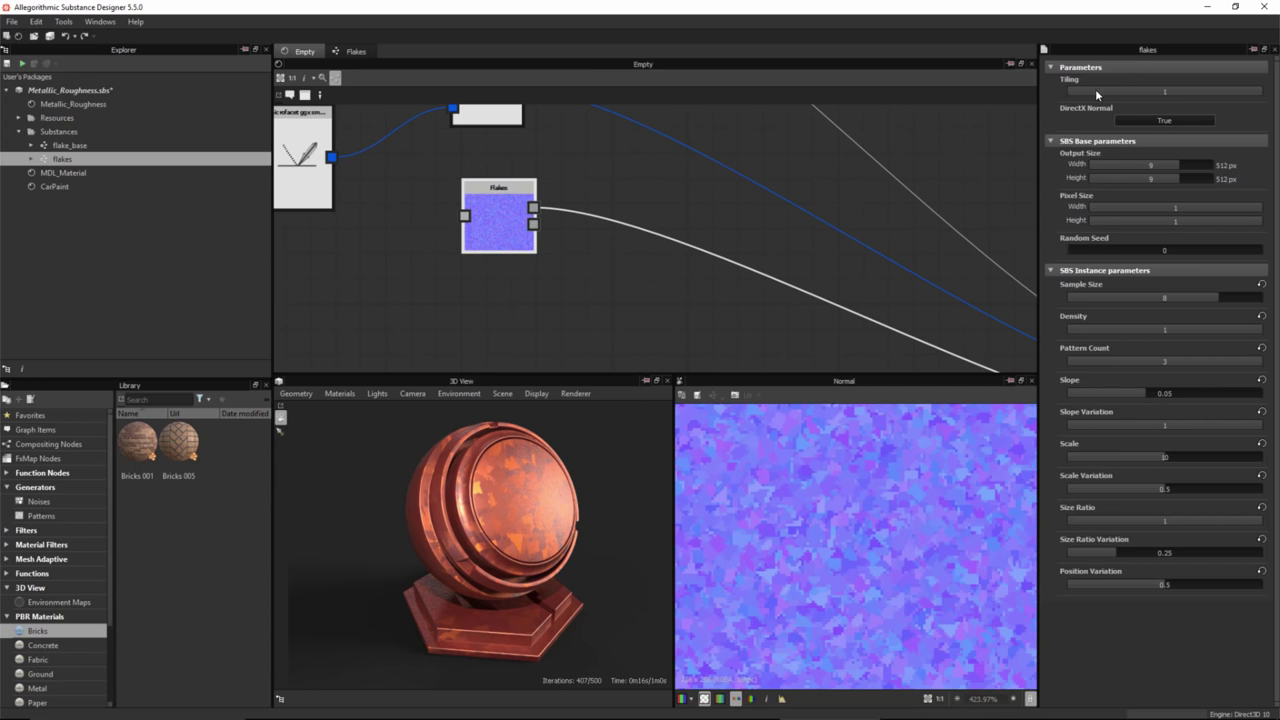
pyautogui.doubleClick(1166, 93)
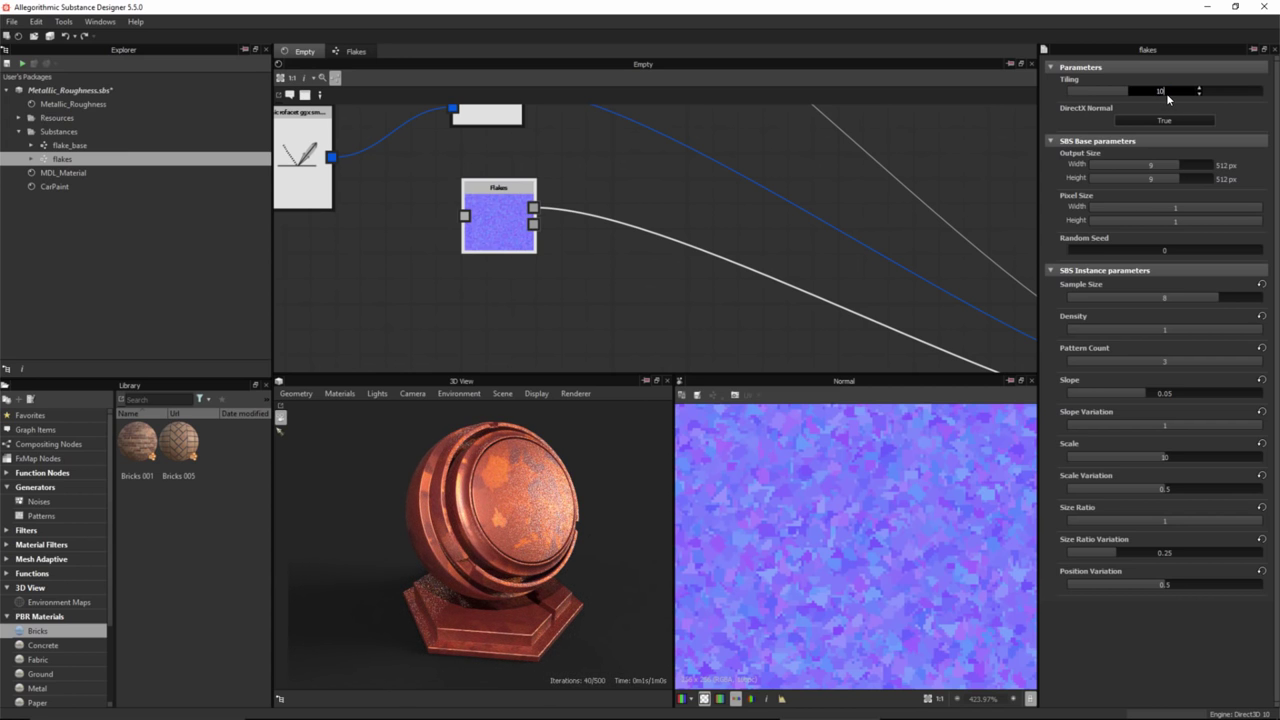
pyautogui.write('10')
pyautogui.press('Return')
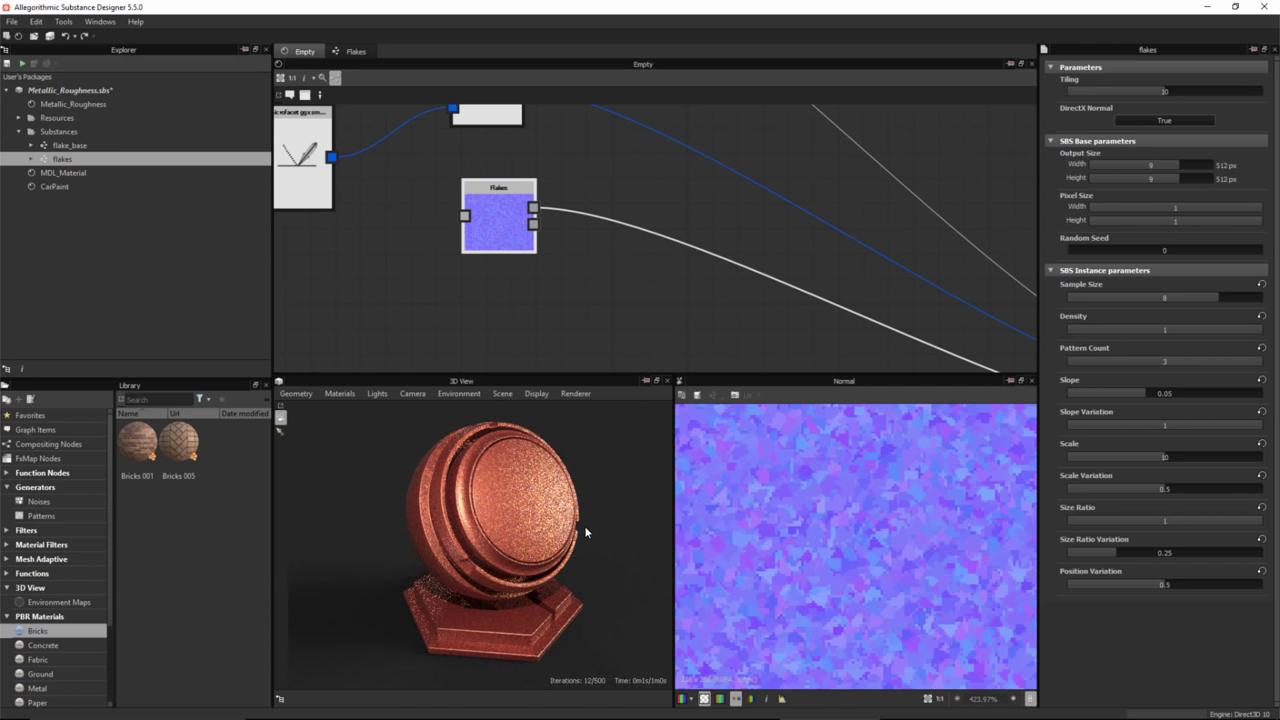
# - Set the flakes node's Scale to 7.331, Scale Variation to 1 and Slope to 0.03
pyautogui.moveTo(500, 499); pyautogui.dragTo(525, 551)
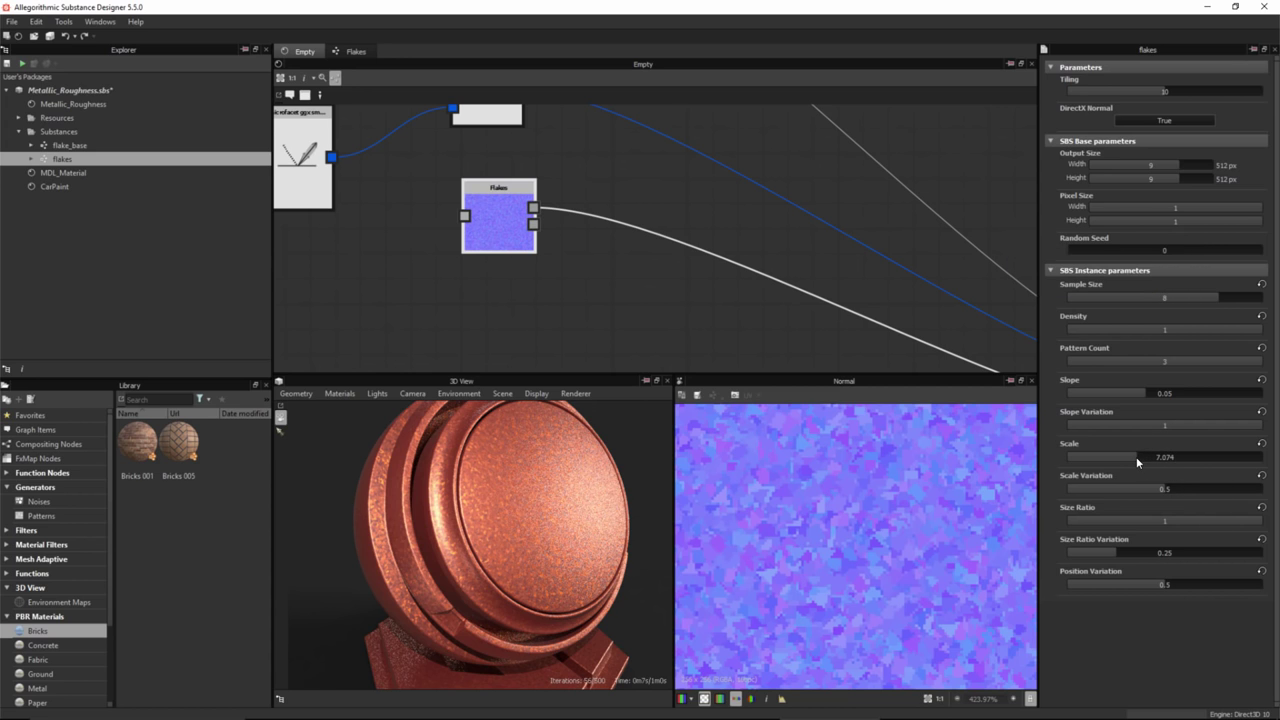
pyautogui.moveTo(1136, 456); pyautogui.dragTo(1138, 457)
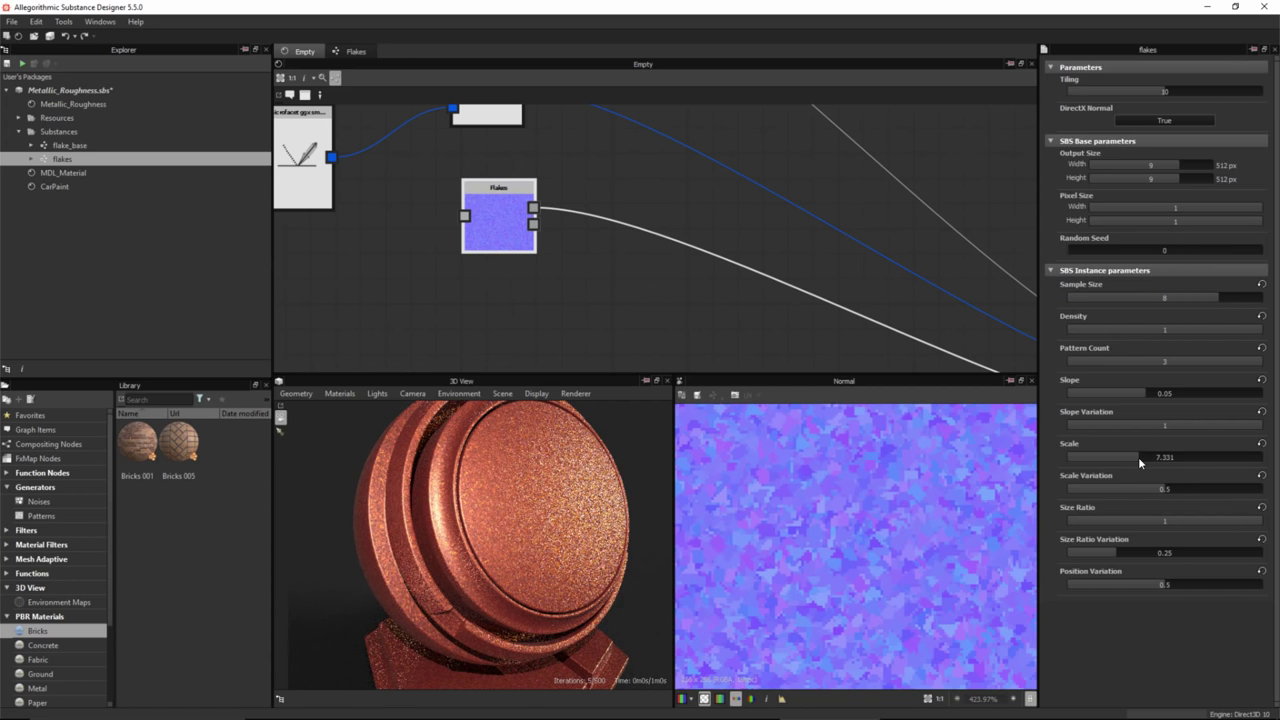
pyautogui.moveTo(1187, 489); pyautogui.dragTo(1272, 493)
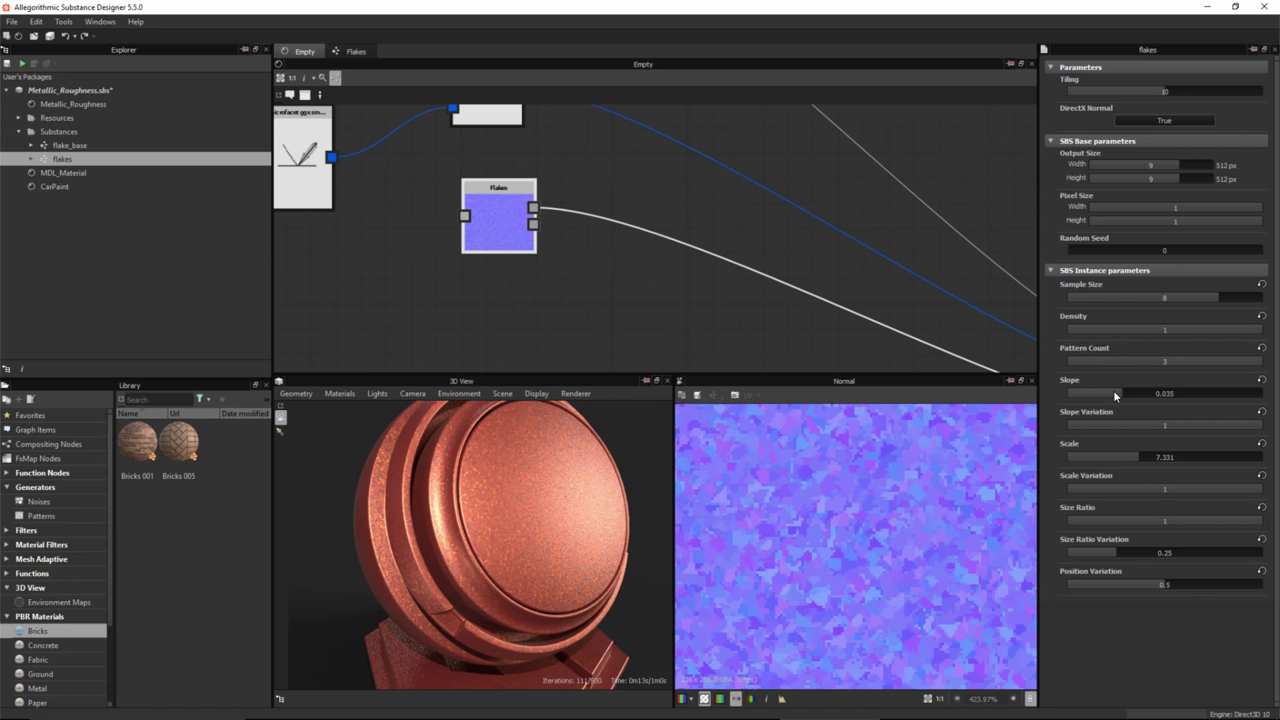
pyautogui.moveTo(1114, 396); pyautogui.dragTo(1113, 396)
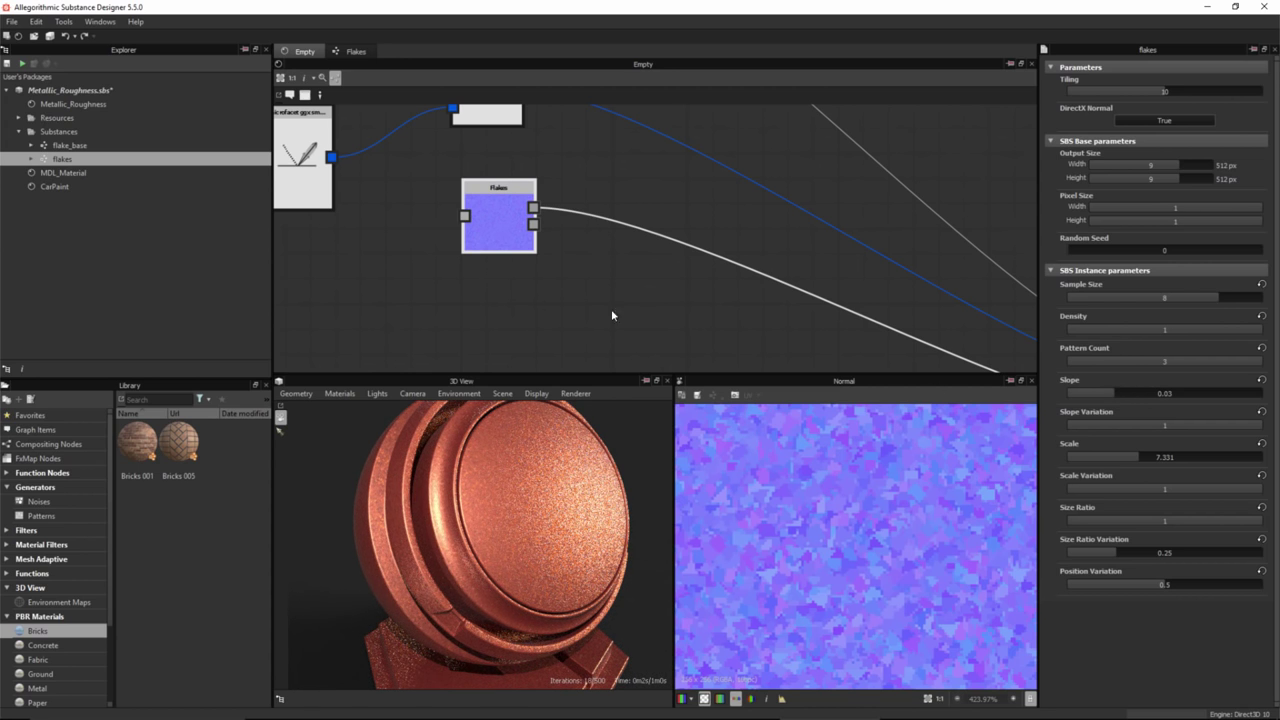
# - Set the weight constant node that feeds the weighted layer to 0.121
pyautogui.scroll(-3, 641, 254)
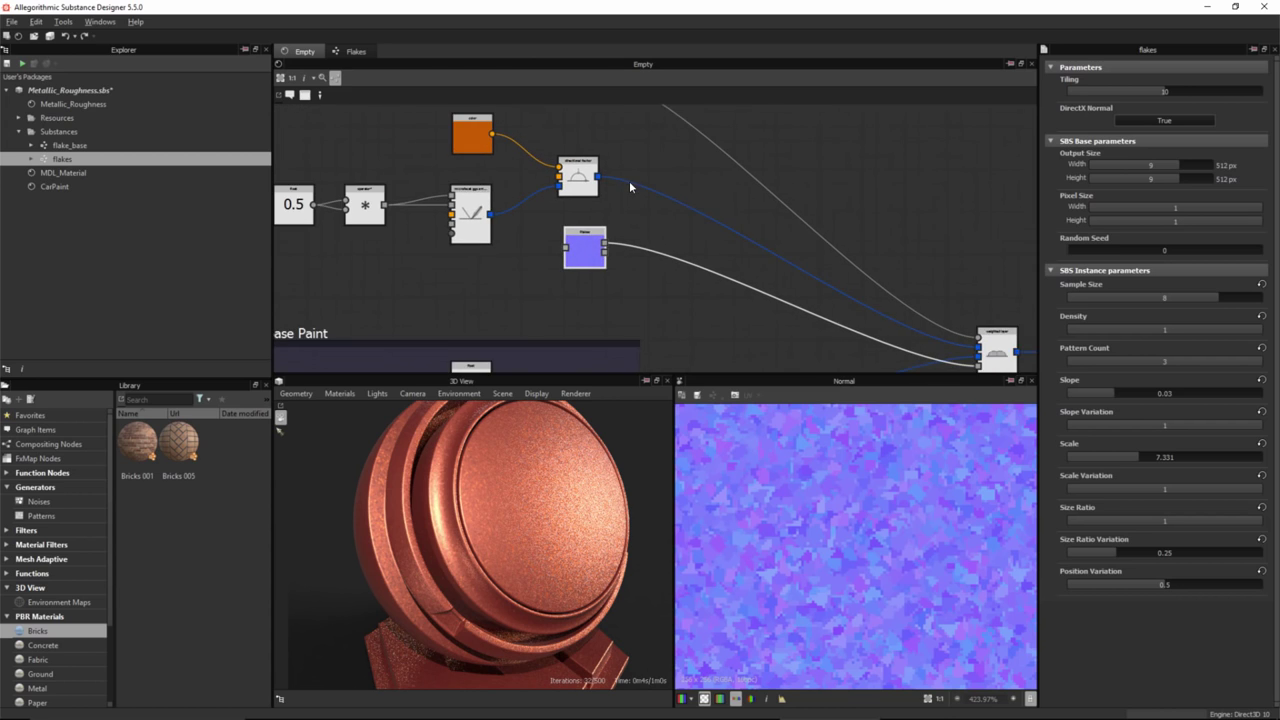
pyautogui.moveTo(629, 213); pyautogui.dragTo(633, 261, button='middle')
pyautogui.moveTo(735, 263); pyautogui.dragTo(721, 275, button='middle')
pyautogui.click(539, 133)
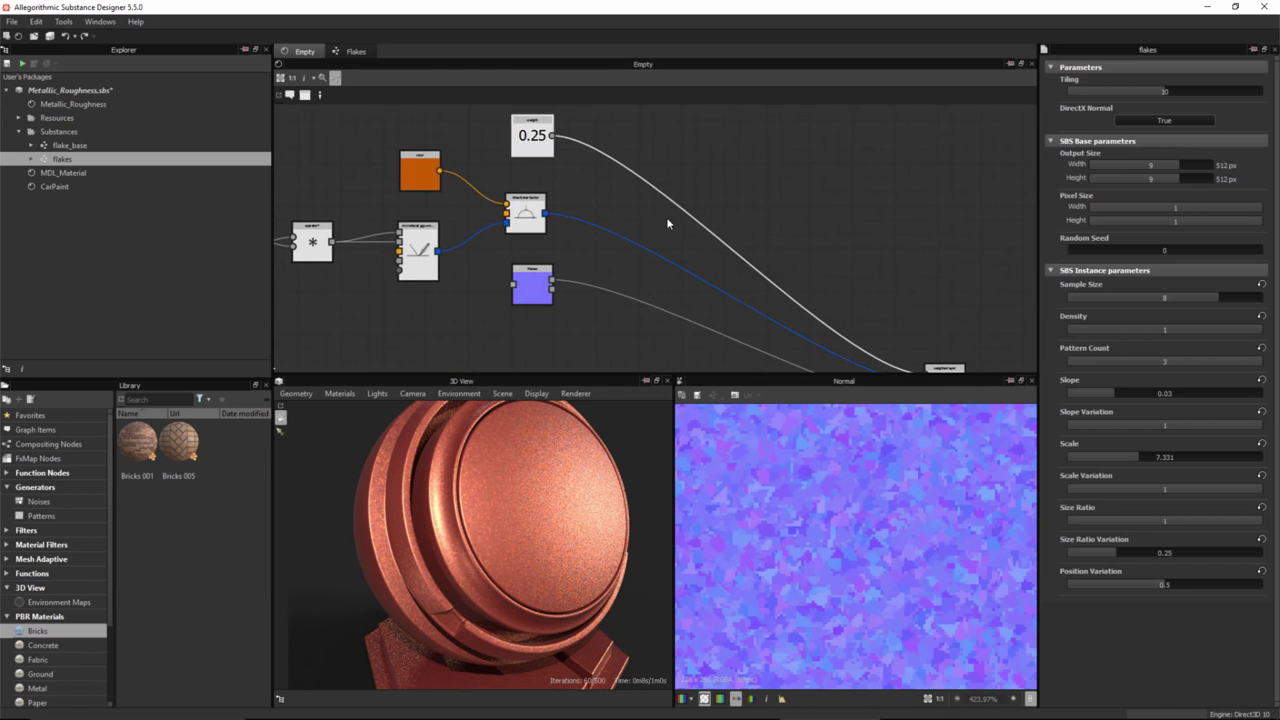
pyautogui.scroll(-2, 663, 214)
pyautogui.moveTo(657, 209); pyautogui.dragTo(629, 213, button='middle')
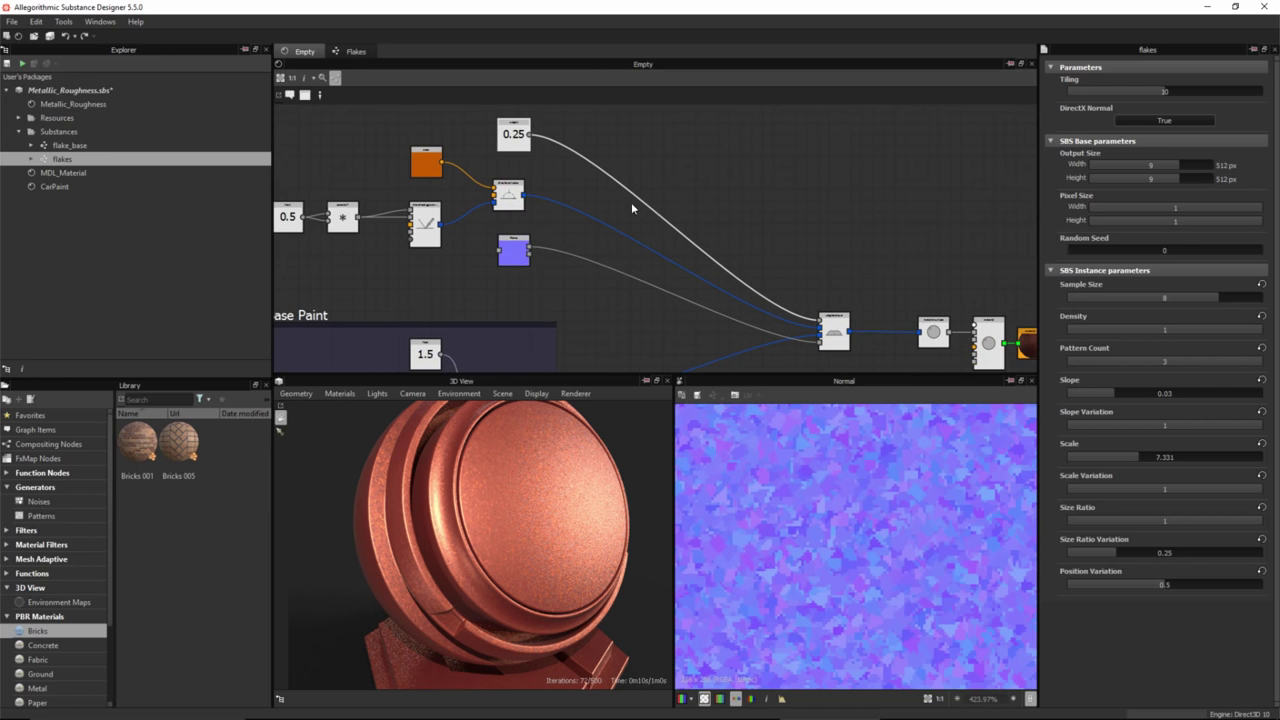
pyautogui.click(513, 133)
pyautogui.moveTo(1082, 104); pyautogui.dragTo(1077, 104)
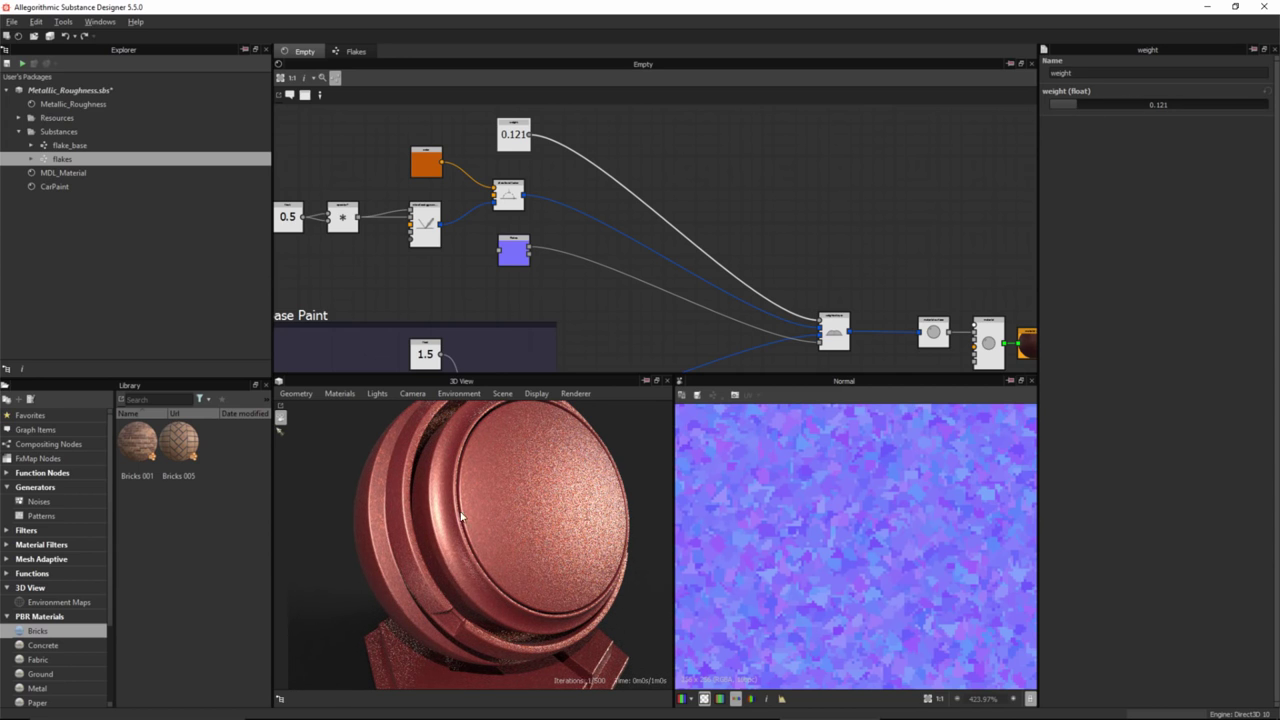
pyautogui.scroll(2, 483, 530)
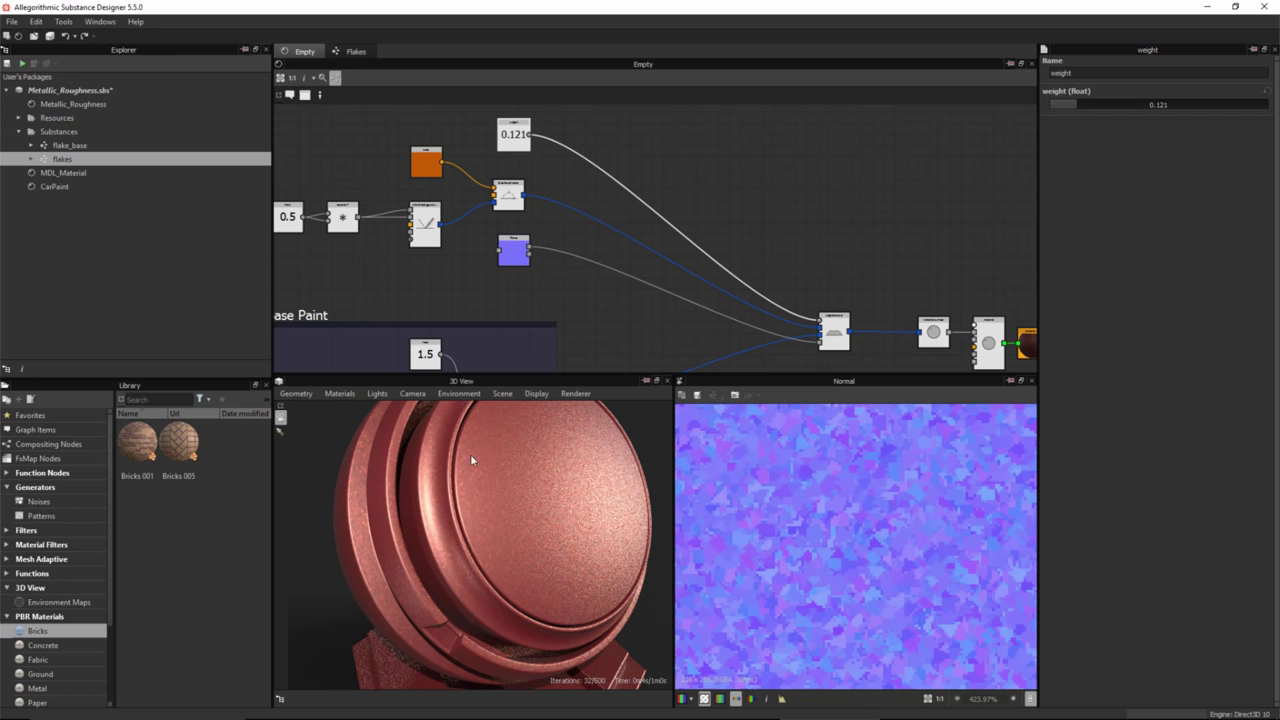
# - Rearrange the weighted layer, material surface, material and output nodes so they line up with the flake nodes
pyautogui.scroll(-3, 711, 268)
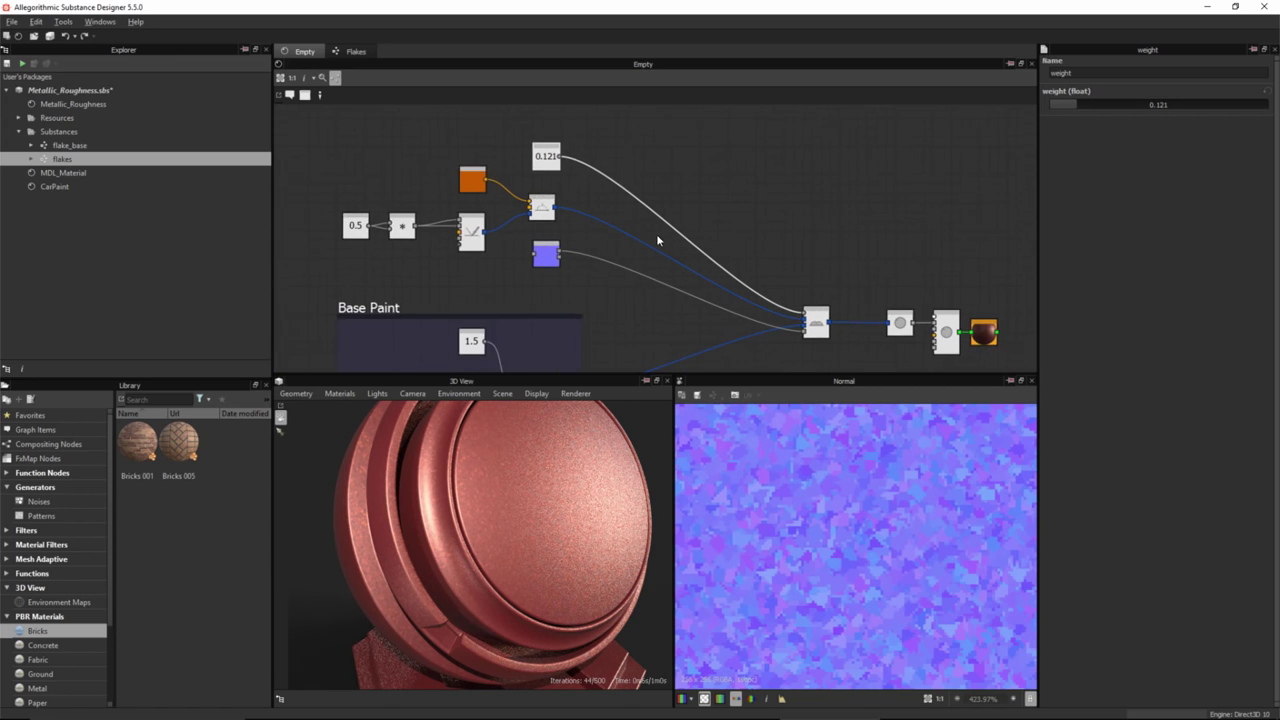
pyautogui.moveTo(404, 148); pyautogui.dragTo(606, 244)
pyautogui.moveTo(822, 313); pyautogui.dragTo(811, 224)
pyautogui.moveTo(877, 247); pyautogui.dragTo(934, 235)
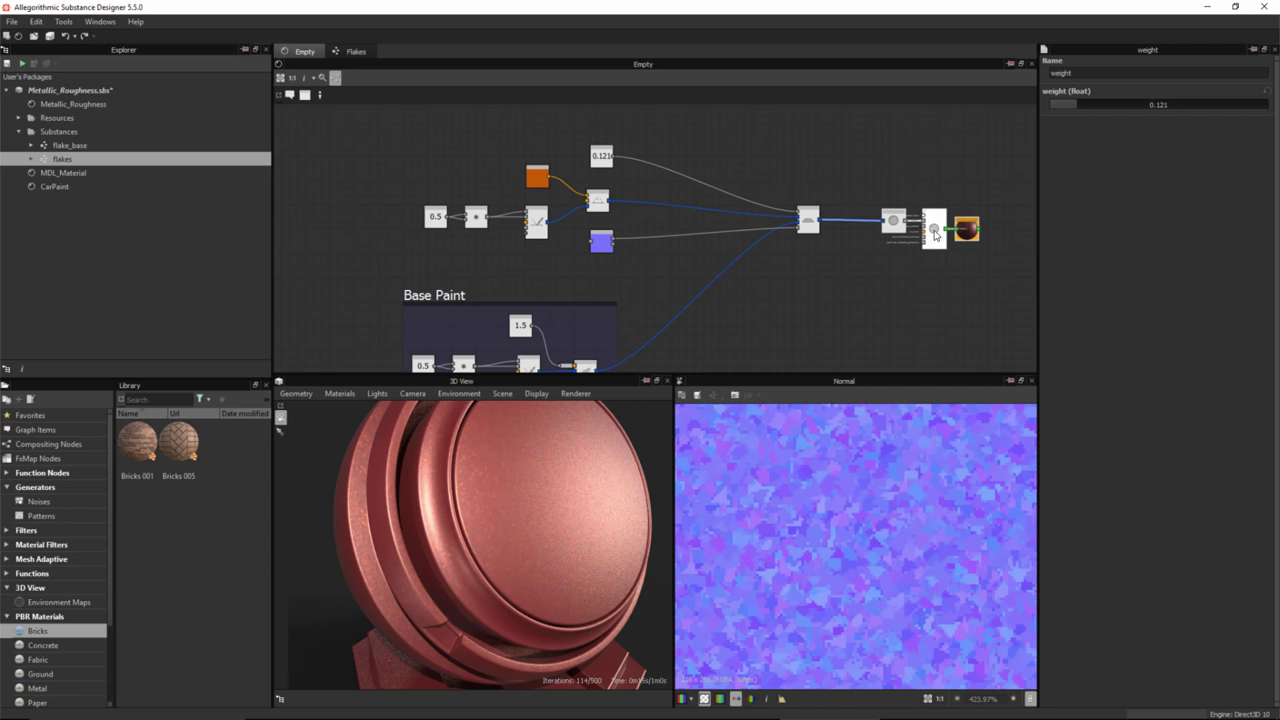
# - Group all the flake layer nodes in a frame titled "Flakes"
pyautogui.scroll(2, 650, 245)
pyautogui.moveTo(390, 124); pyautogui.dragTo(680, 309)
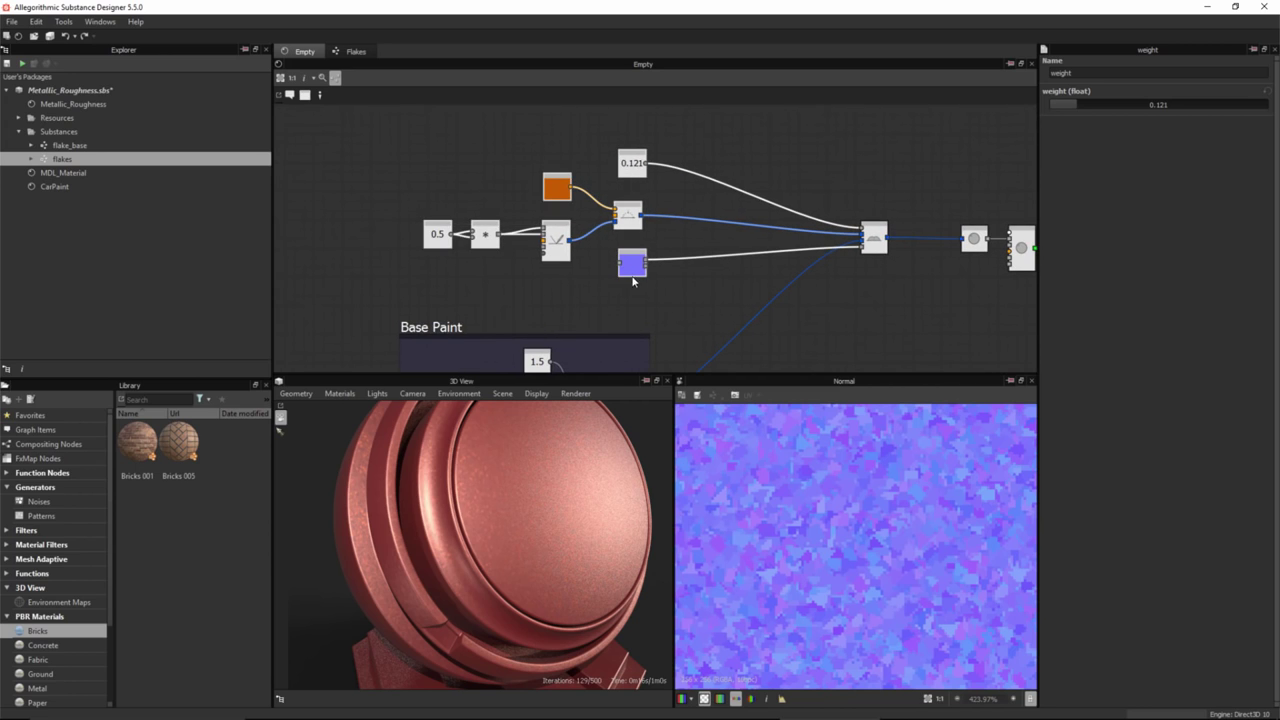
pyautogui.click(305, 95)
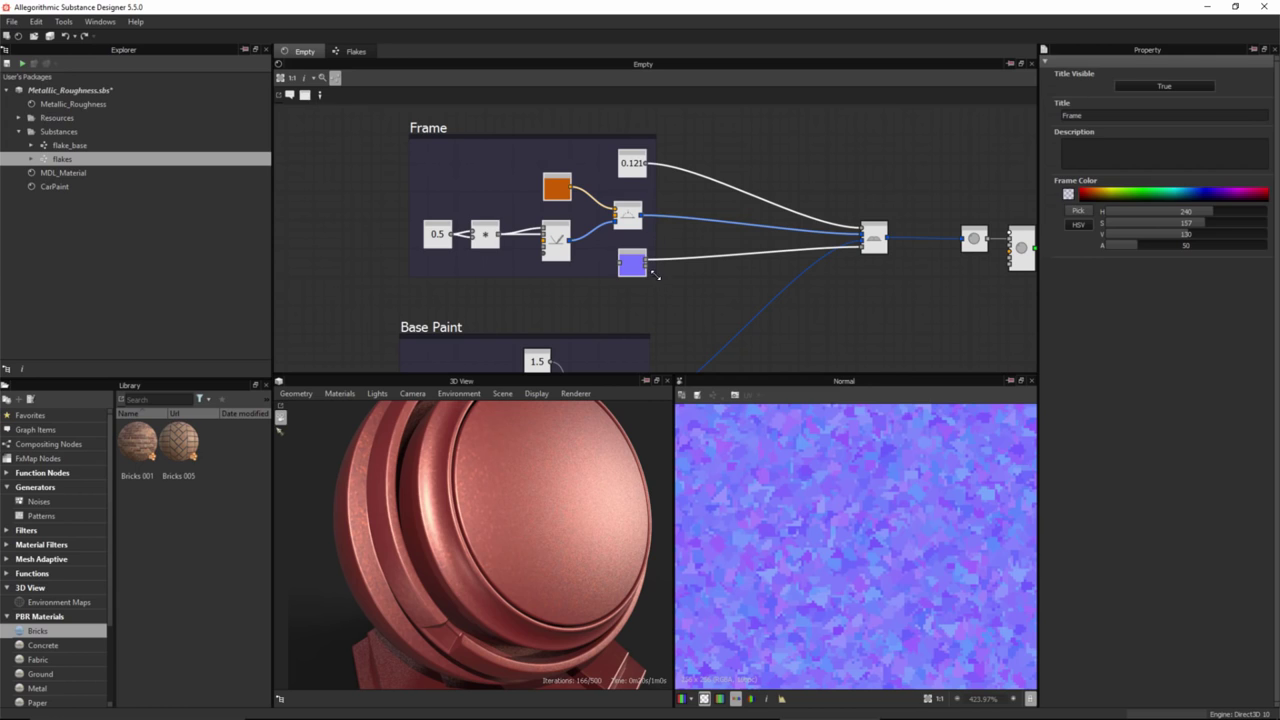
pyautogui.click(437, 121)
pyautogui.doubleClick(1088, 117)
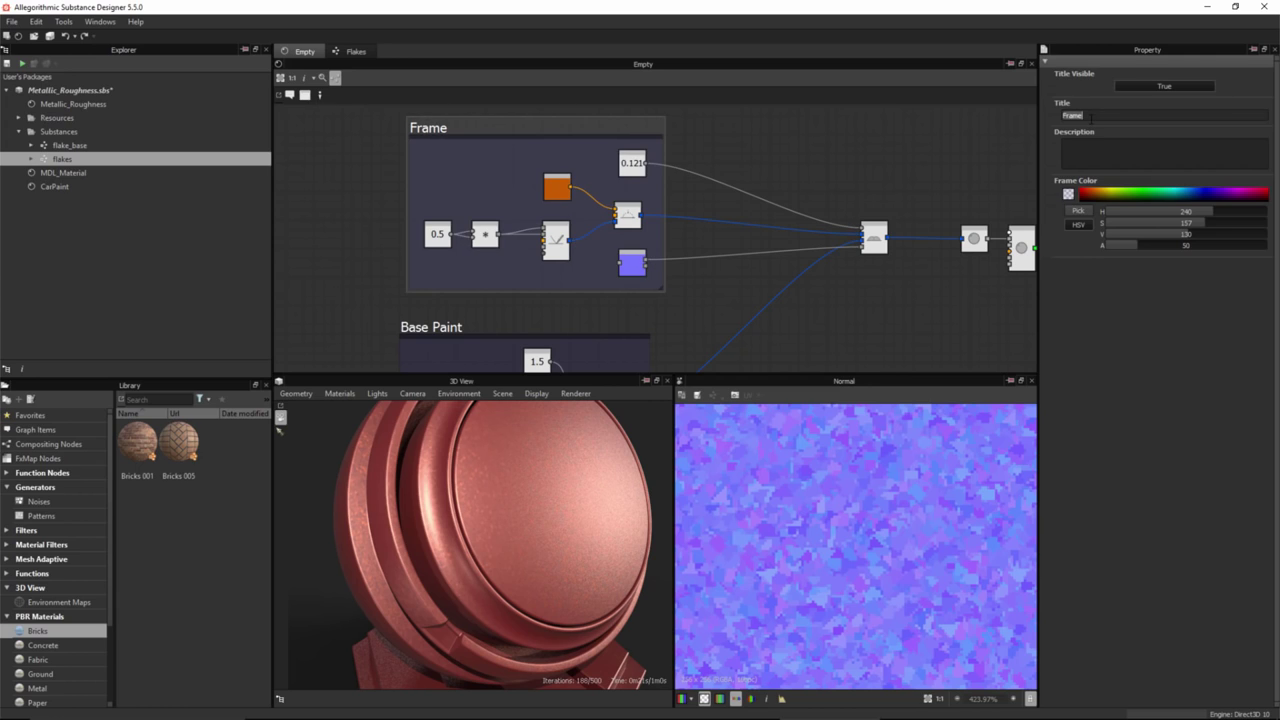
pyautogui.write('Flakes')
pyautogui.press('Return')
pyautogui.scroll(-3, 740, 288)
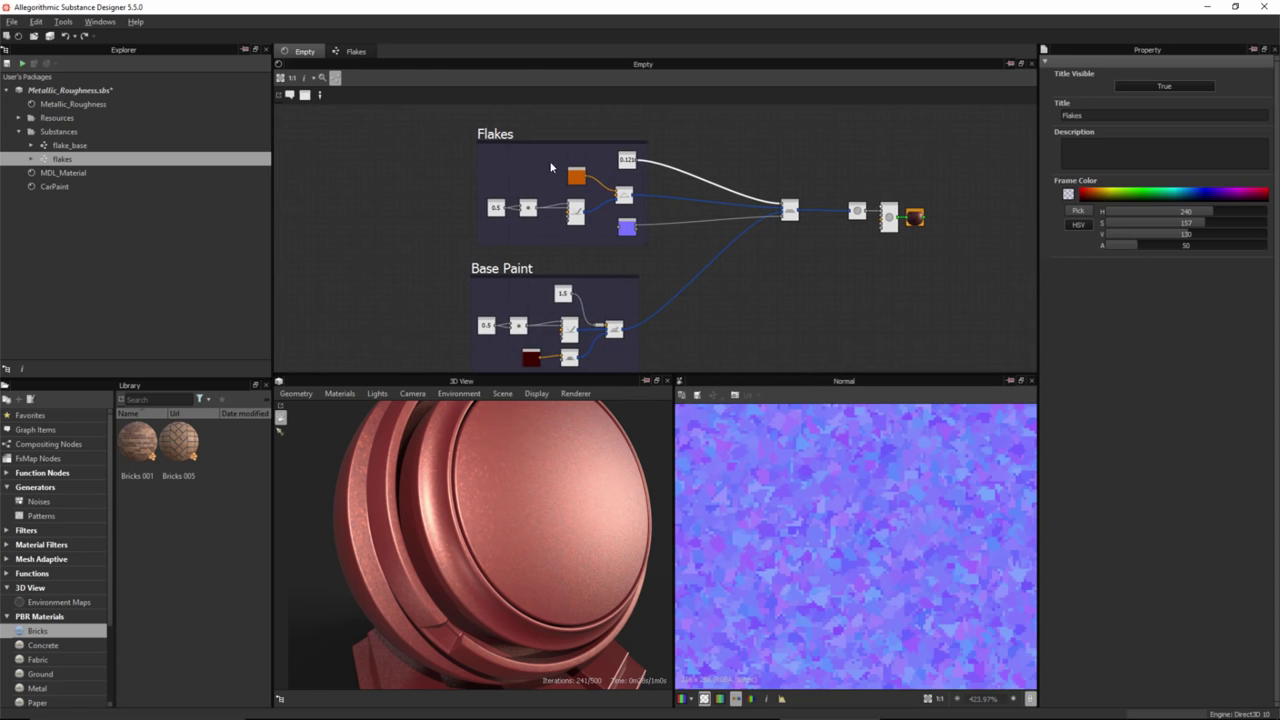
# - Move the weight constant node out of the Flakes frame, above and nearer to the weighted layer node
pyautogui.scroll(3, 548, 165)
pyautogui.moveTo(803, 234); pyautogui.dragTo(611, 213, button='middle')
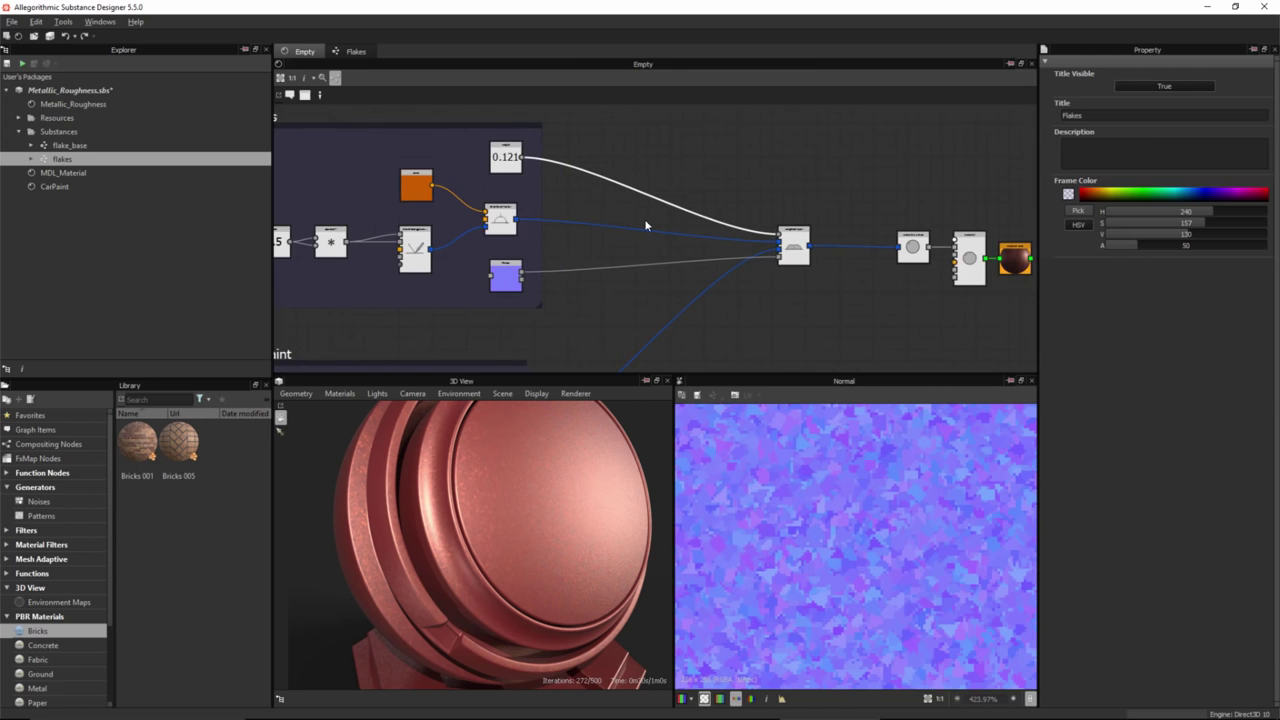
pyautogui.scroll(2, 740, 215)
pyautogui.scroll(3, 795, 312)
pyautogui.click(789, 248)
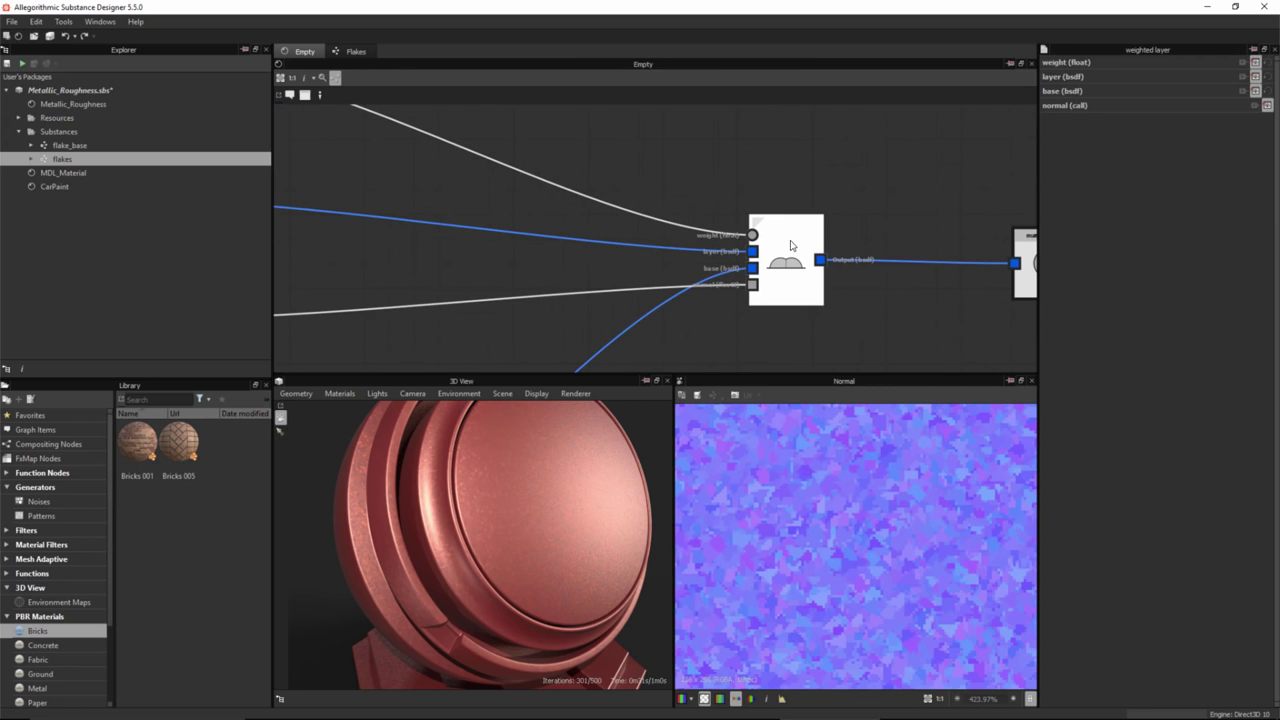
pyautogui.moveTo(695, 206); pyautogui.dragTo(809, 286, button='middle')
pyautogui.moveTo(438, 171); pyautogui.dragTo(581, 191, button='middle')
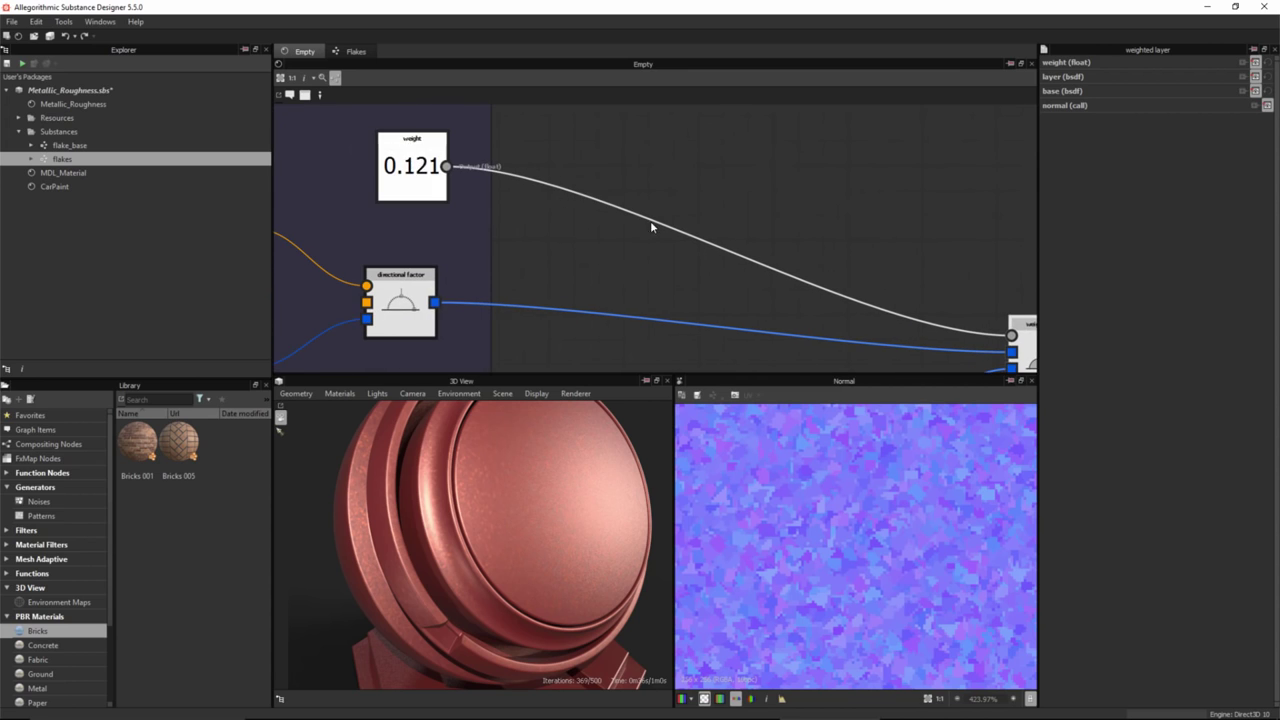
pyautogui.scroll(-3, 651, 224)
pyautogui.moveTo(534, 195); pyautogui.dragTo(704, 176)
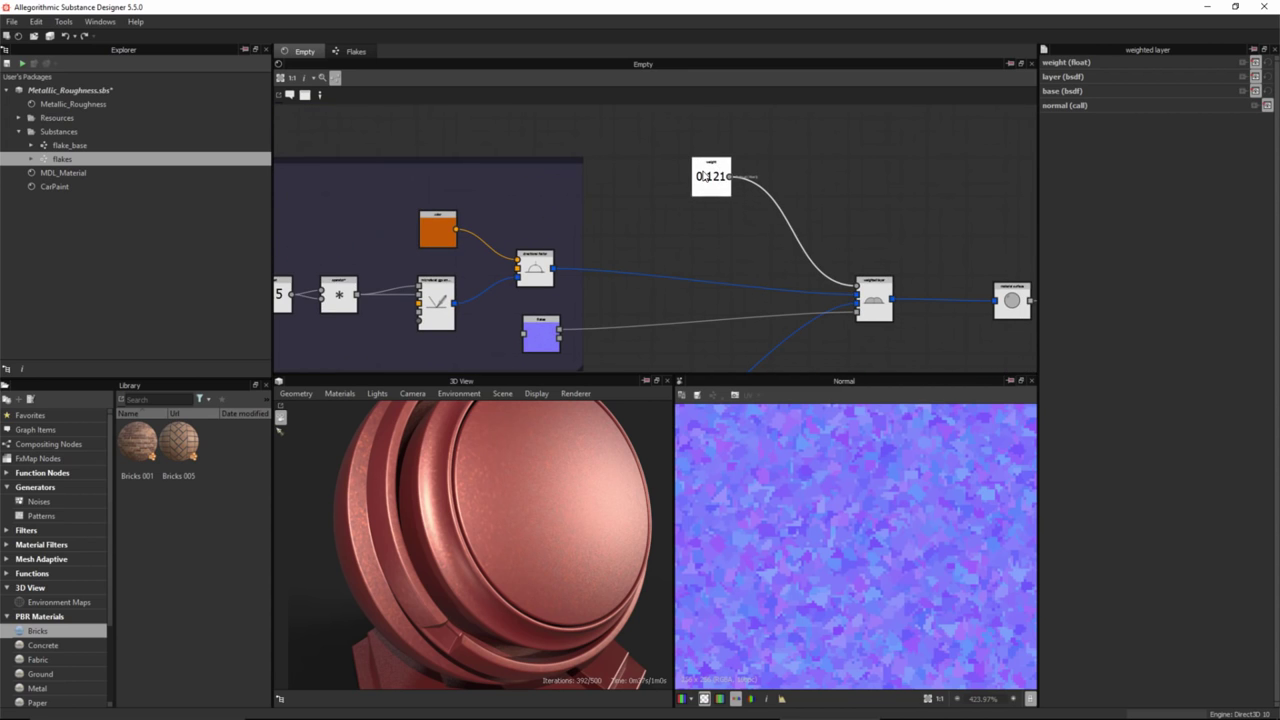
# - Move the material surface, material and output nodes together farther away from the weighted layer node to make room between them
pyautogui.moveTo(771, 252); pyautogui.dragTo(691, 166, button='middle')
pyautogui.scroll(-2, 661, 205)
pyautogui.moveTo(757, 268); pyautogui.dragTo(634, 232, button='middle')
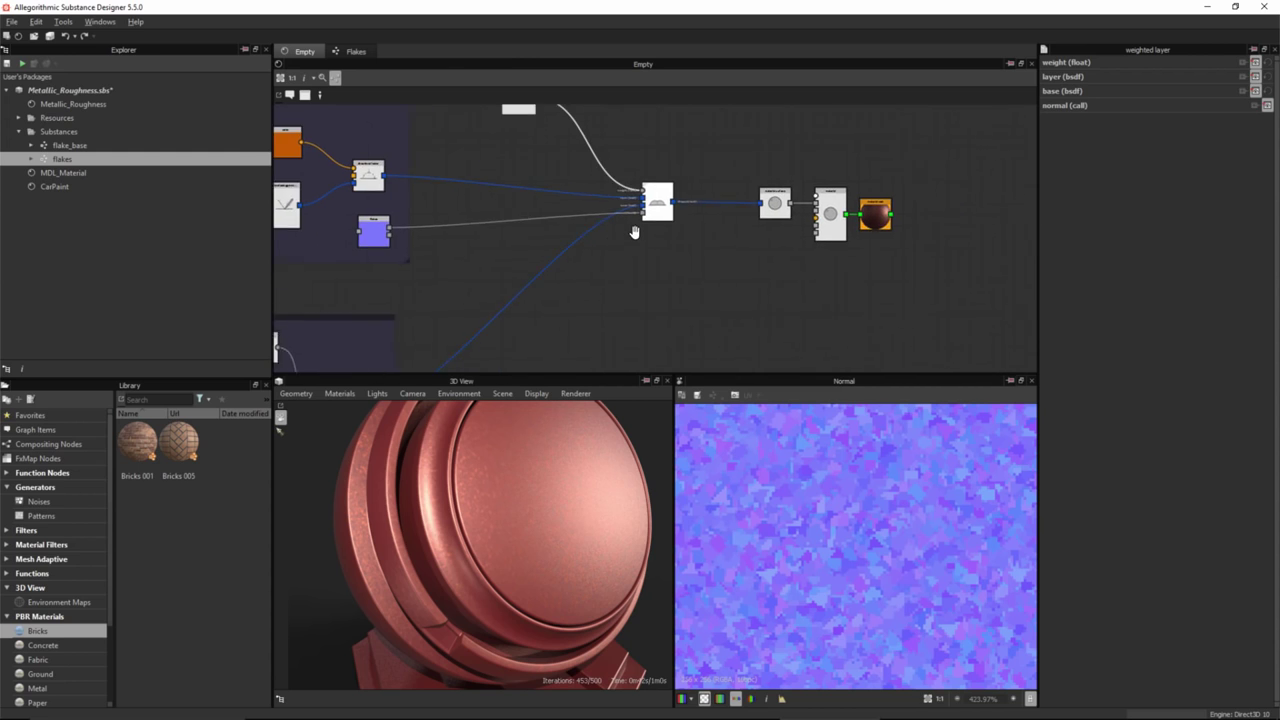
pyautogui.scroll(4, 645, 237)
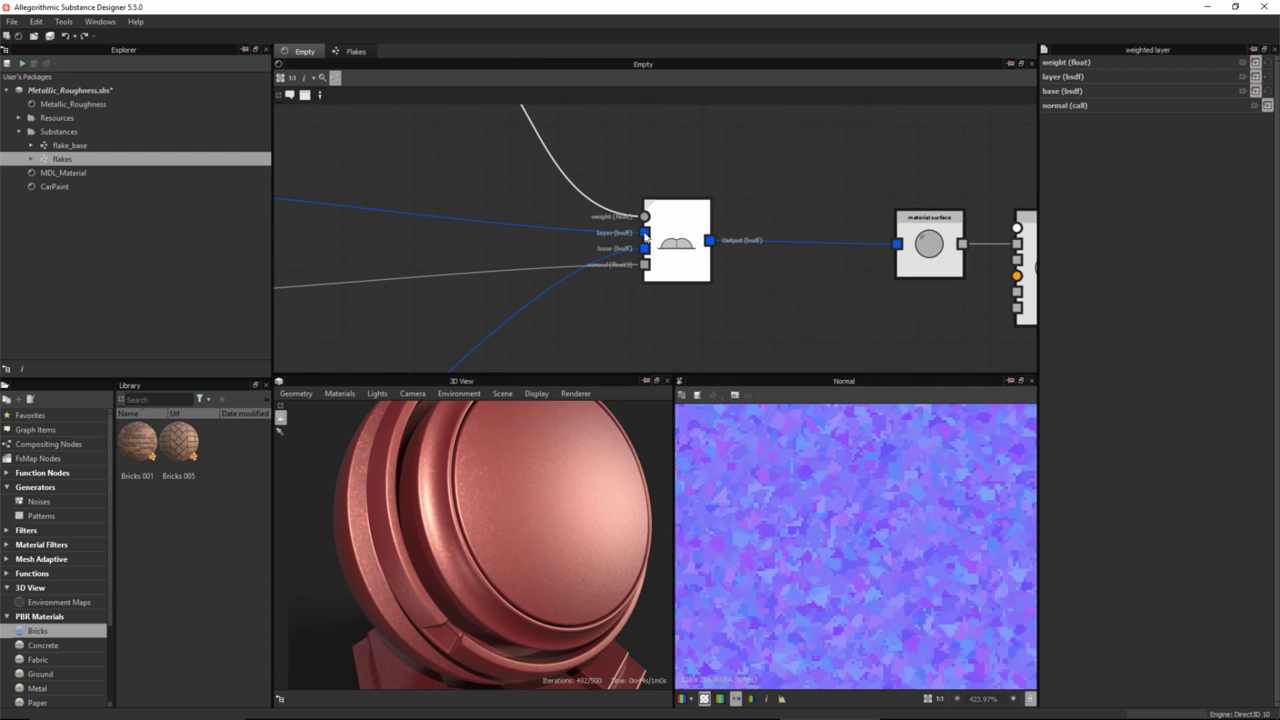
pyautogui.moveTo(549, 194); pyautogui.dragTo(648, 337, button='middle')
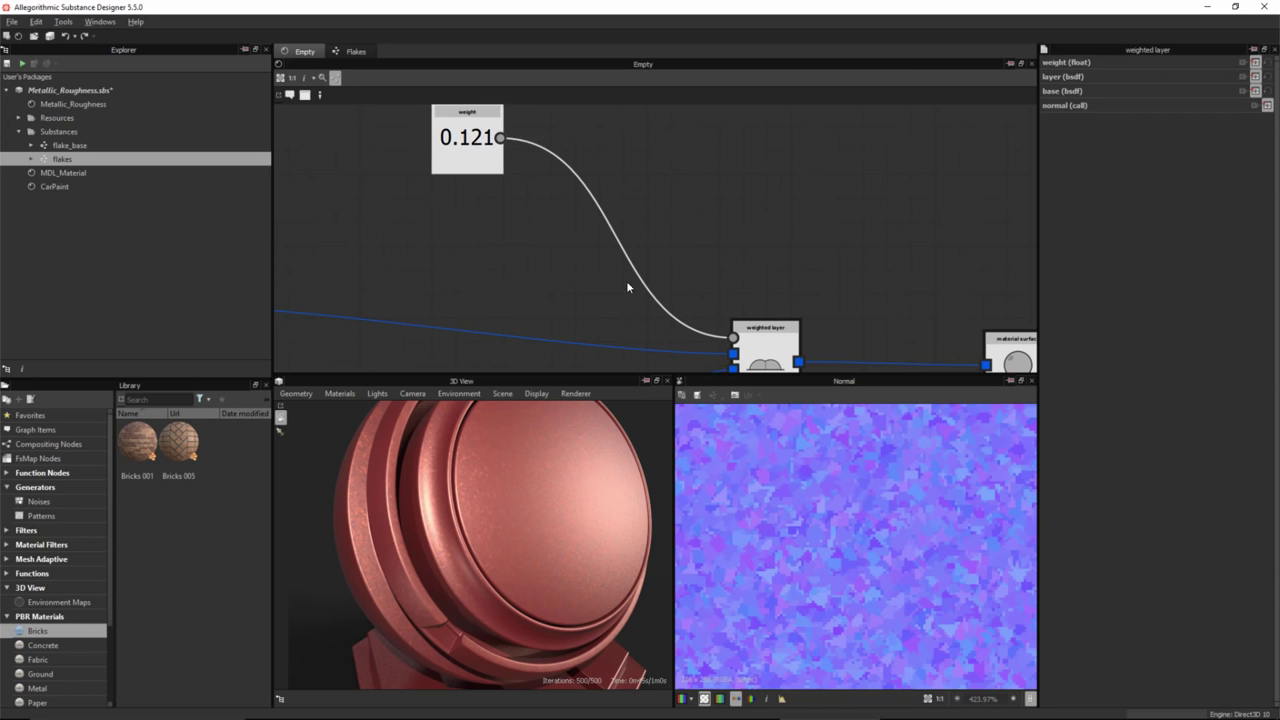
pyautogui.moveTo(627, 287); pyautogui.dragTo(592, 167, button='middle')
pyautogui.scroll(2, 640, 300)
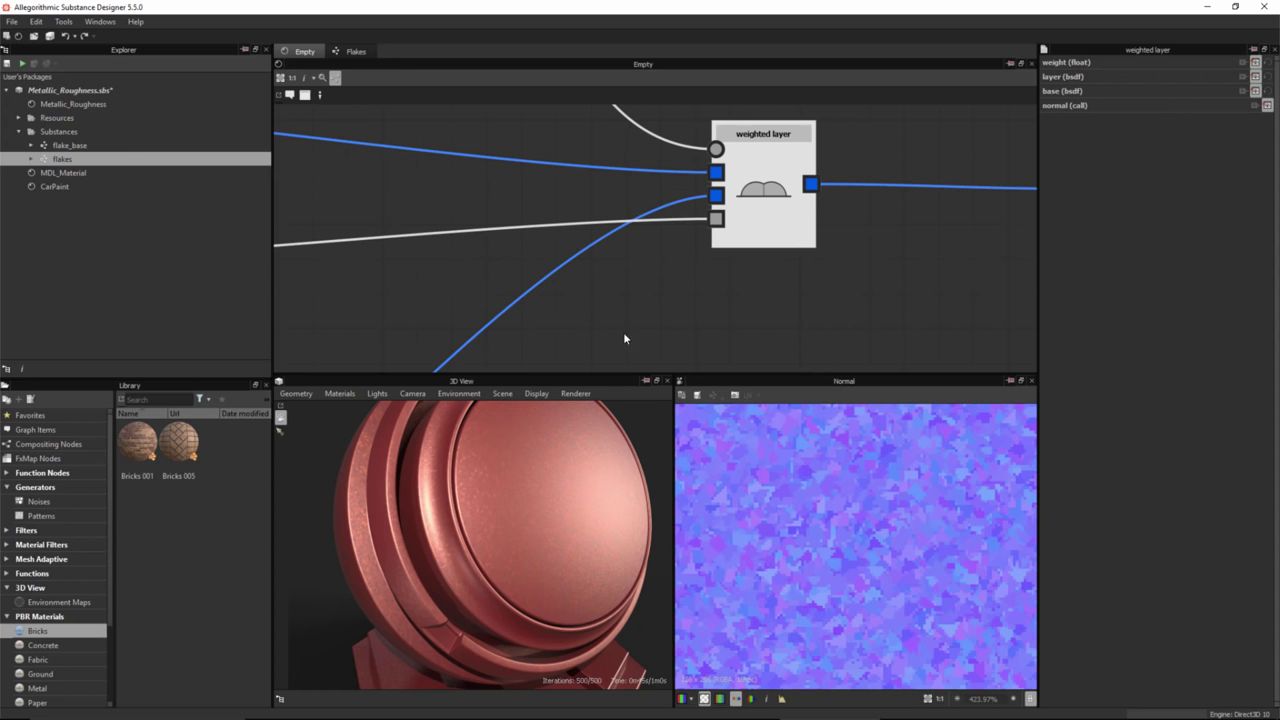
pyautogui.scroll(-4, 623, 338)
pyautogui.moveTo(713, 206); pyautogui.dragTo(918, 249)
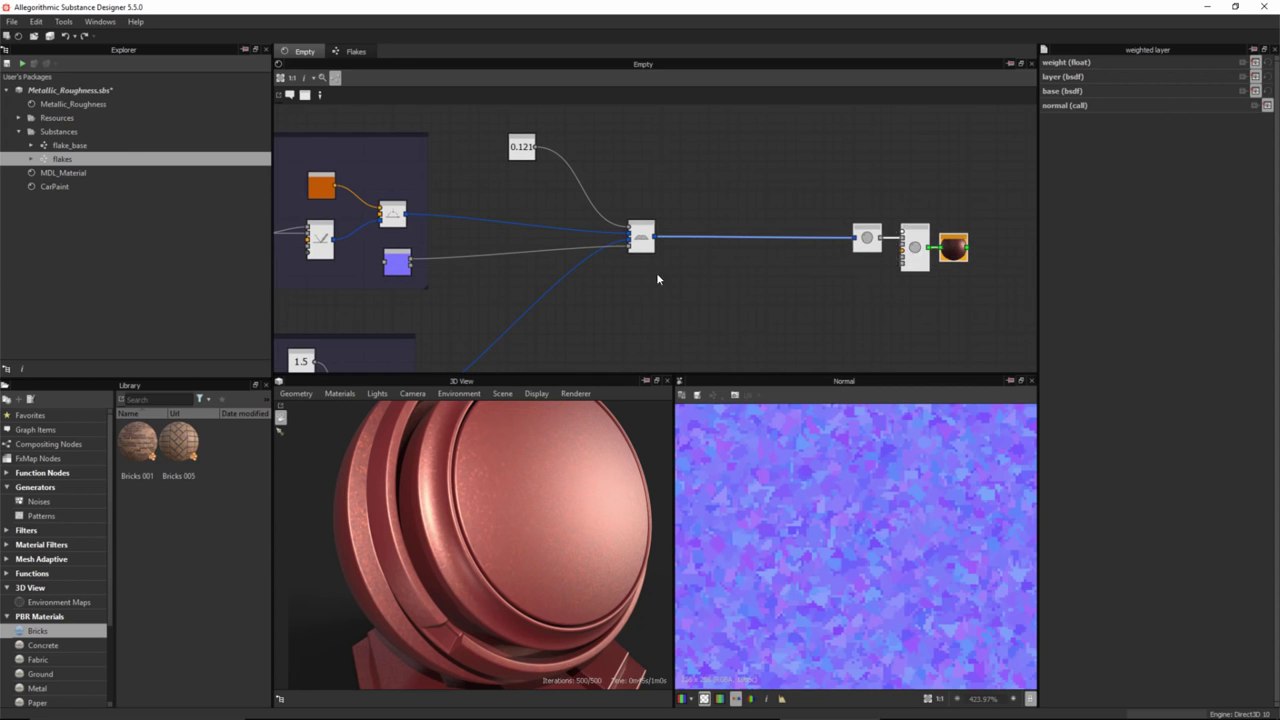
pyautogui.scroll(-3, 849, 303)
pyautogui.moveTo(740, 251); pyautogui.dragTo(699, 244, button='middle')
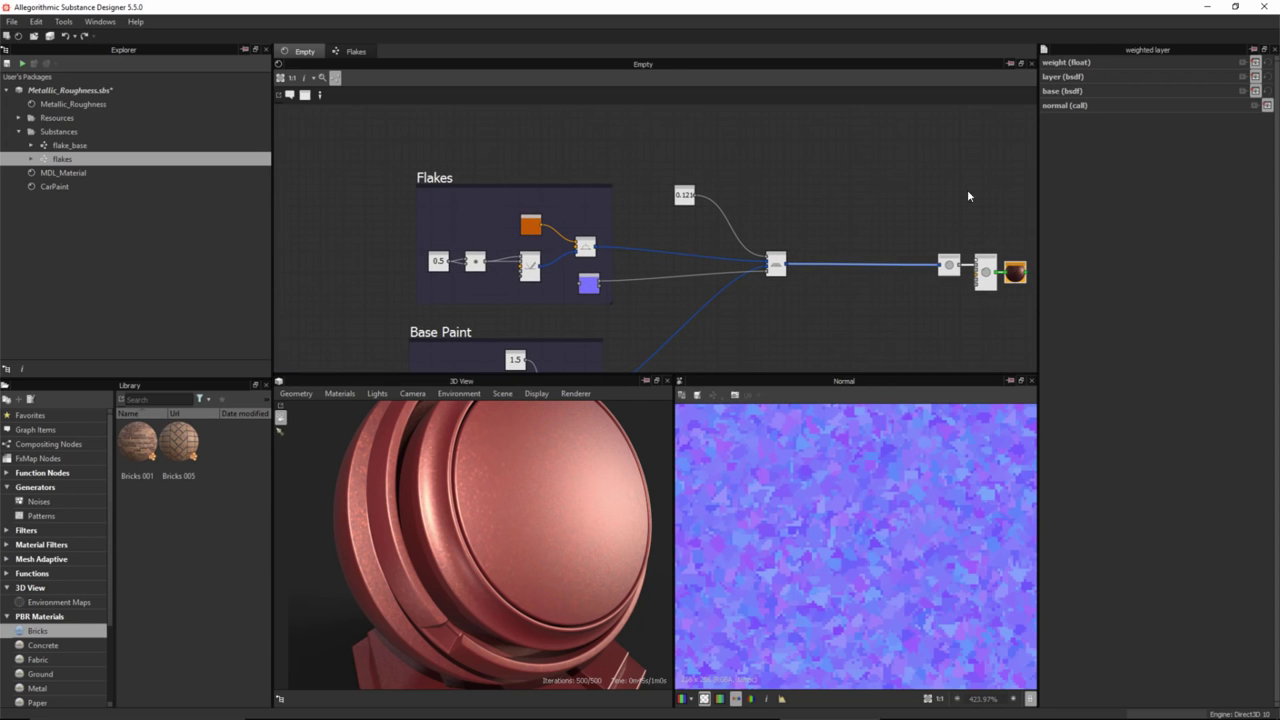
# - Add a microfacet ggx smith bsdf node in the empty graph area above the Flakes frame
pyautogui.moveTo(751, 180); pyautogui.dragTo(750, 274, button='middle')
pyautogui.scroll(1, 684, 166)
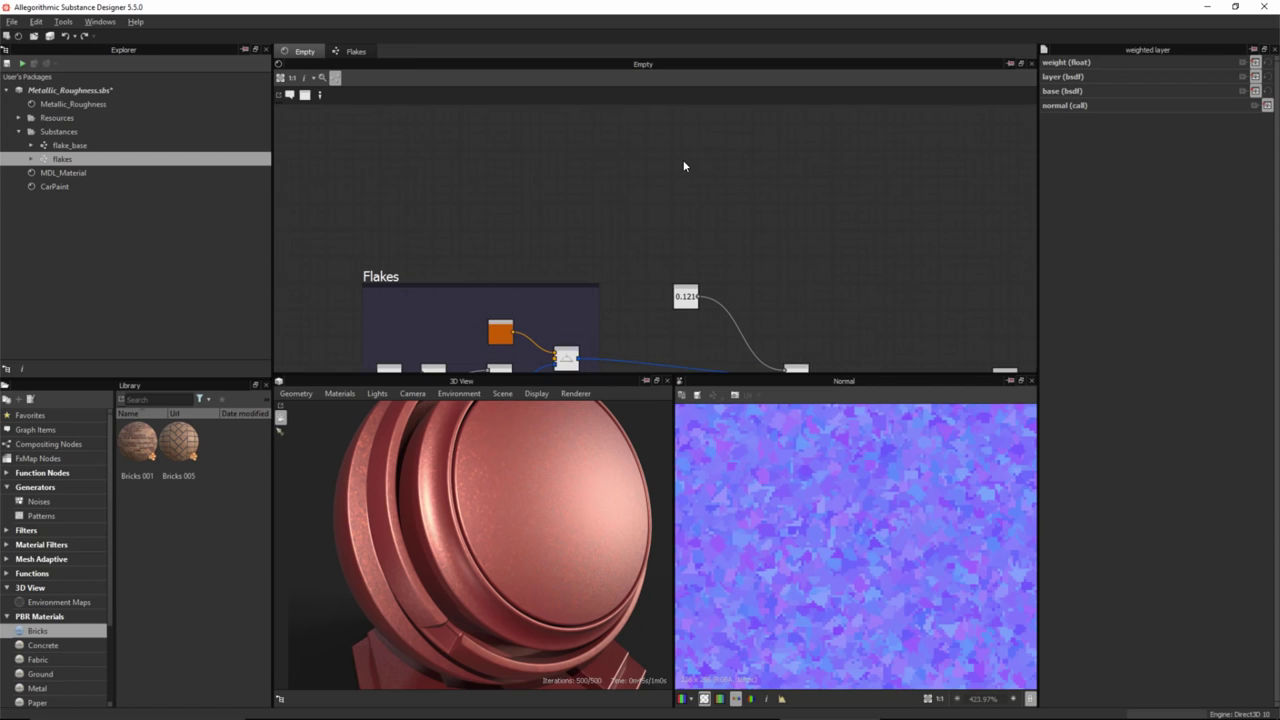
pyautogui.press('space')
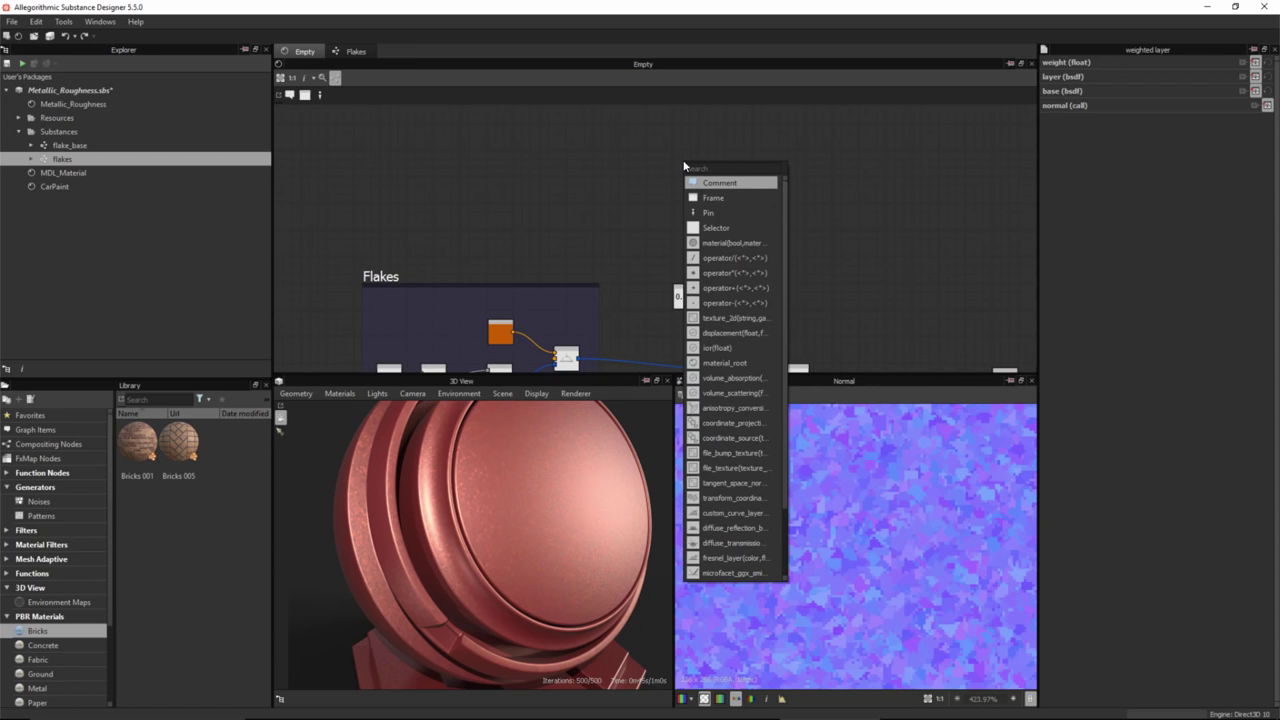
pyautogui.write('ggx')
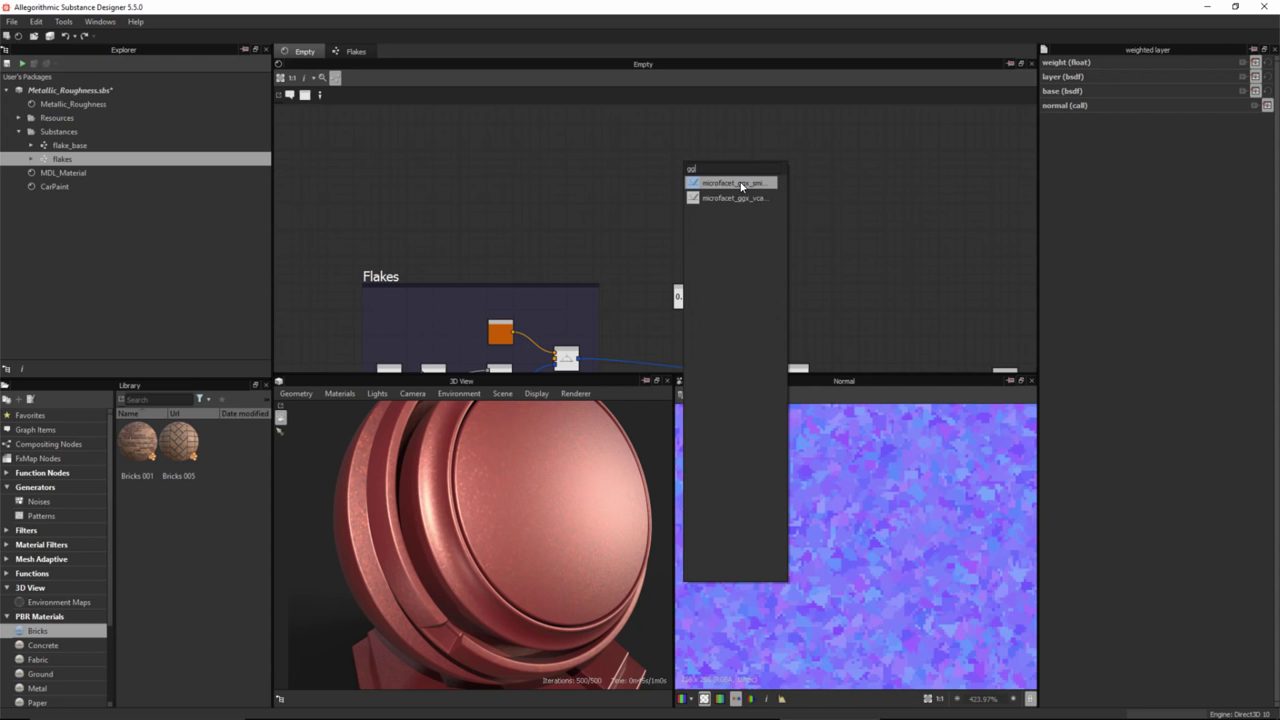
pyautogui.click(740, 184)
pyautogui.scroll(3, 680, 169)
pyautogui.moveTo(697, 177); pyautogui.dragTo(640, 205)
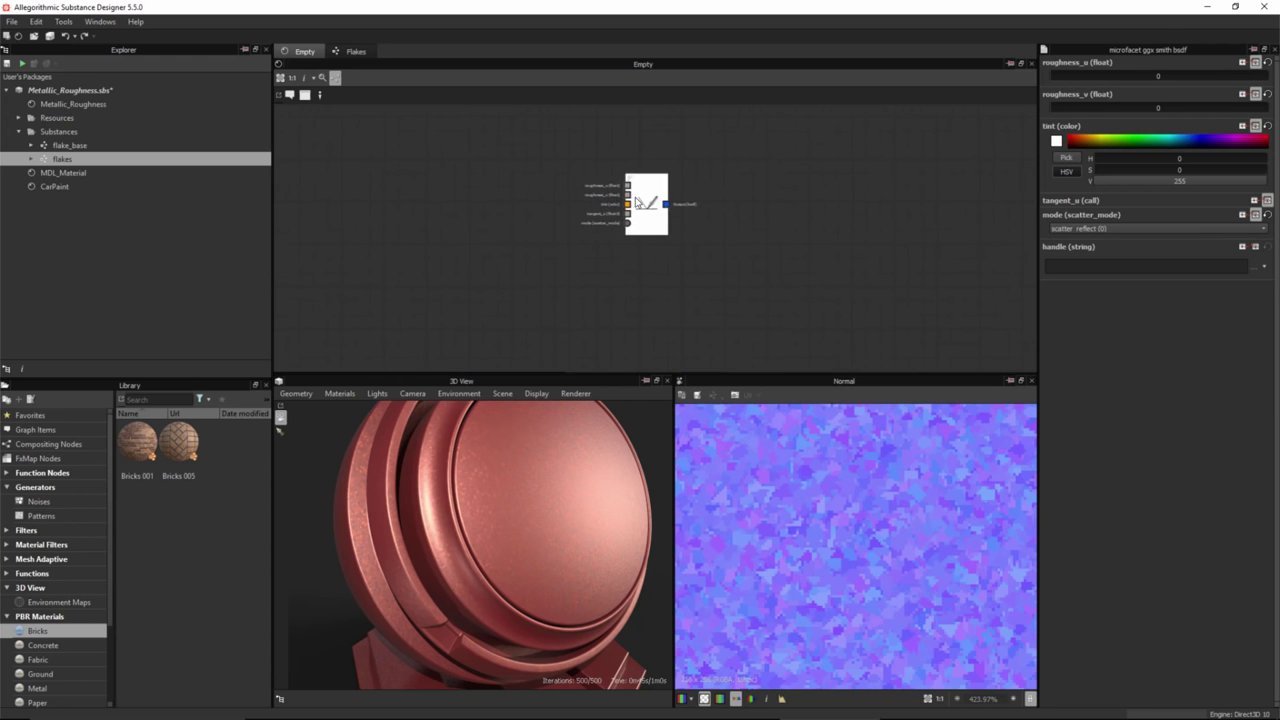
# - Duplicate the 0.5 float and multiply operator nodes from the Flakes frame beside the new microfacet ggx smith bsdf node
pyautogui.scroll(1, 583, 197)
pyautogui.moveTo(571, 277); pyautogui.dragTo(613, 178, button='middle')
pyautogui.scroll(-2, 662, 247)
pyautogui.moveTo(662, 247); pyautogui.dragTo(685, 177, button='middle')
pyautogui.scroll(-1, 661, 202)
pyautogui.moveTo(557, 245); pyautogui.dragTo(621, 203, button='middle')
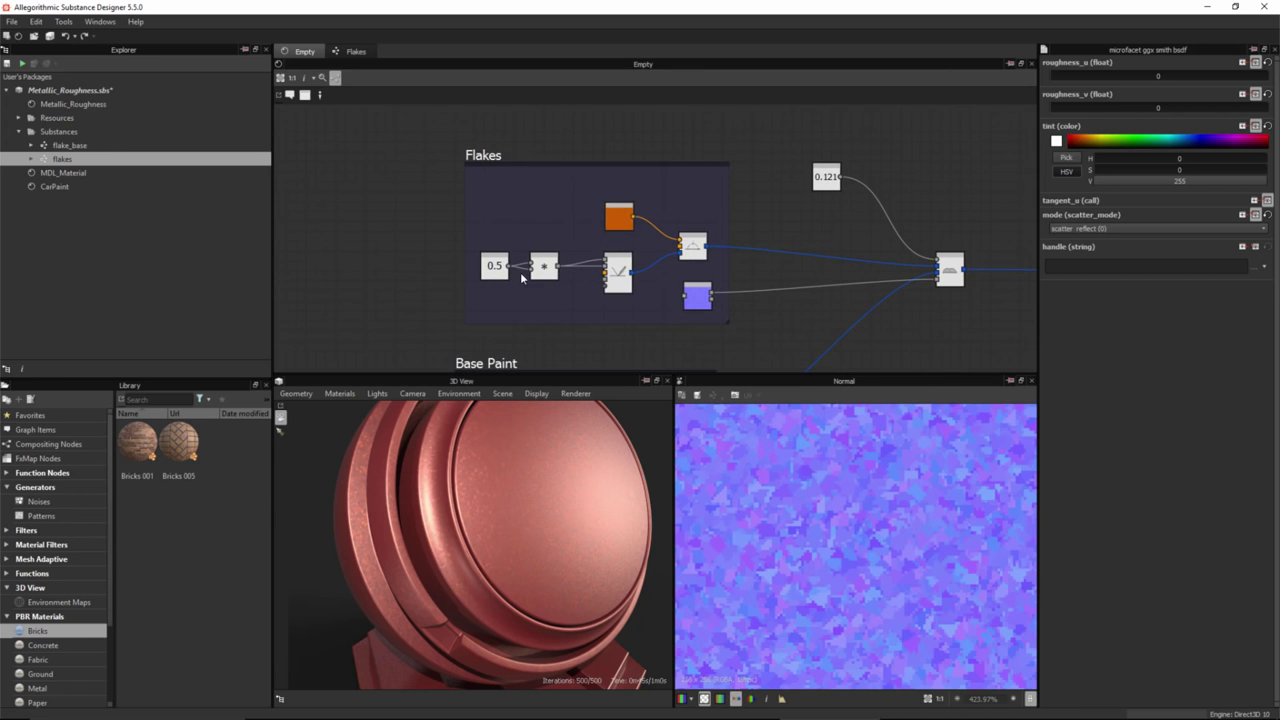
pyautogui.scroll(1, 527, 290)
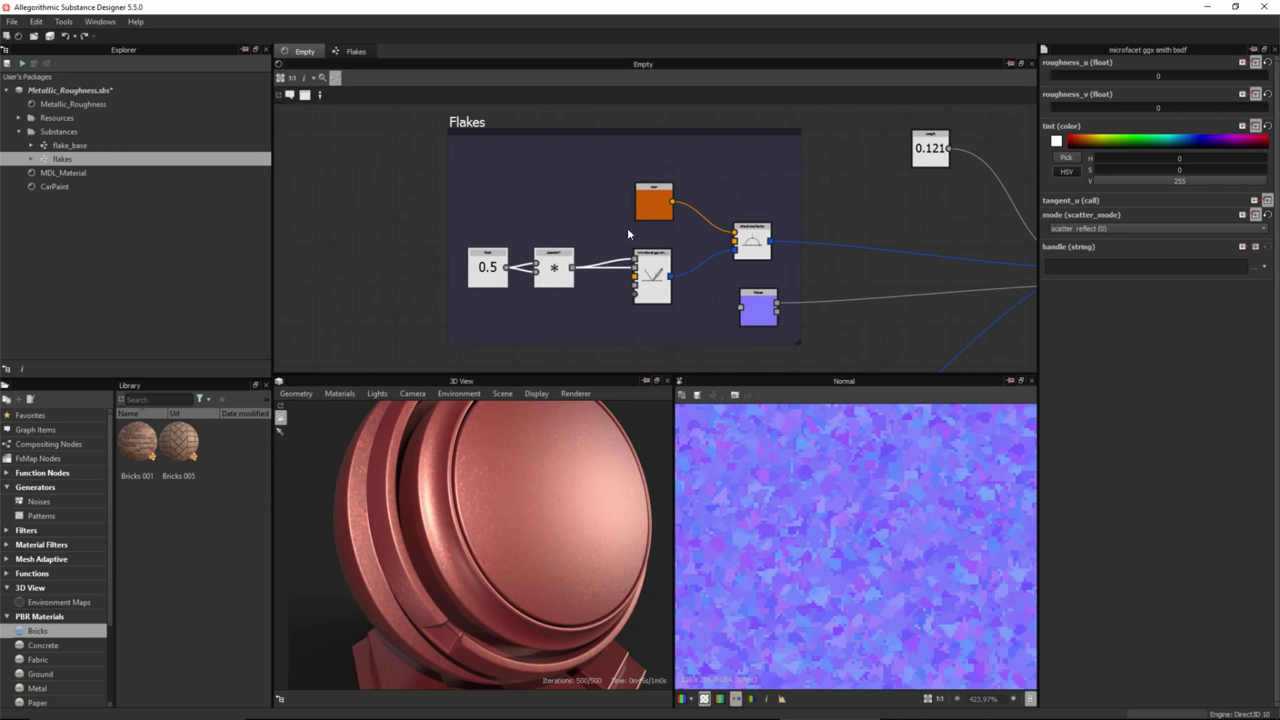
pyautogui.scroll(1, 535, 258)
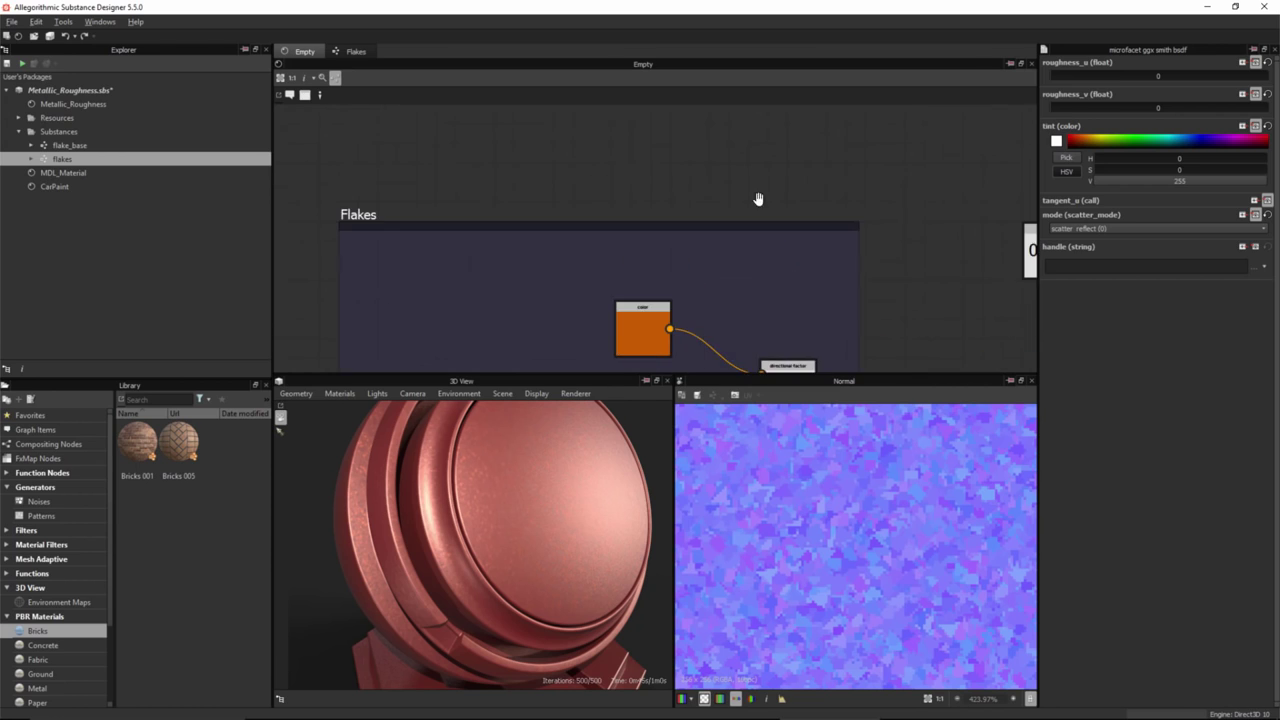
pyautogui.scroll(1, 793, 224)
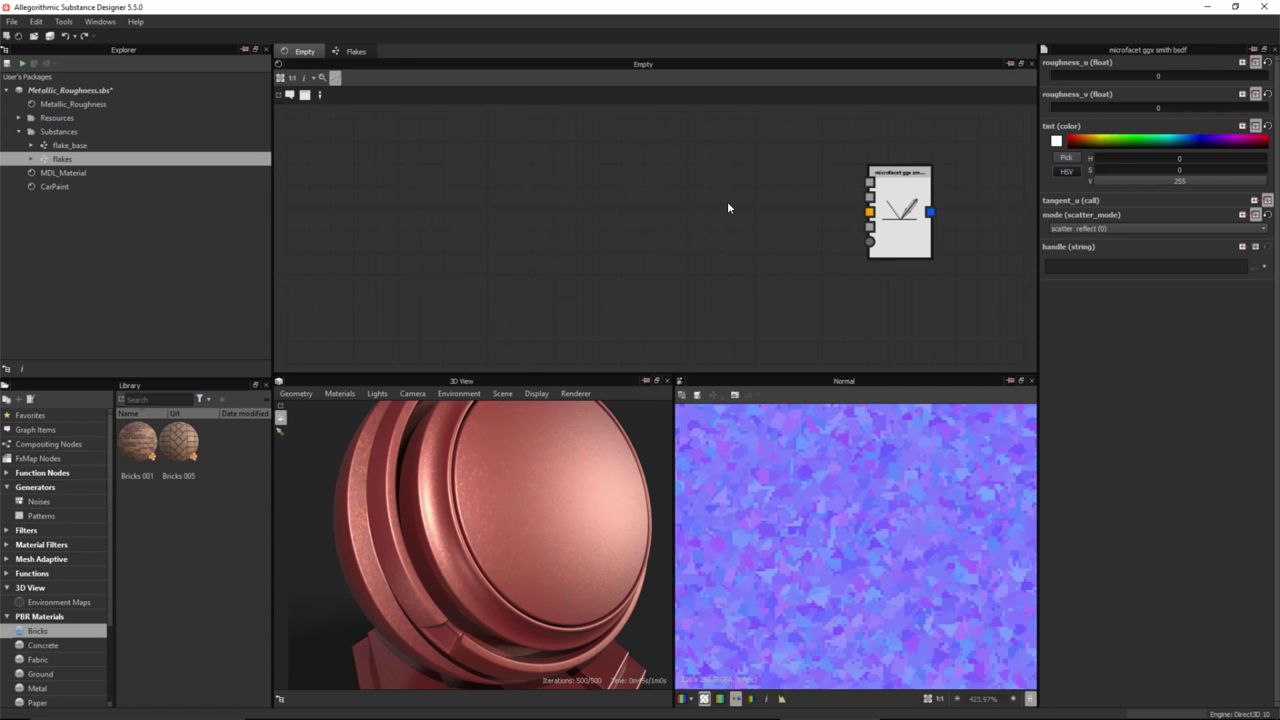
pyautogui.hotkey('ctrl', 'v')
pyautogui.moveTo(739, 215); pyautogui.dragTo(637, 232, button='middle')
pyautogui.scroll(1, 628, 228)
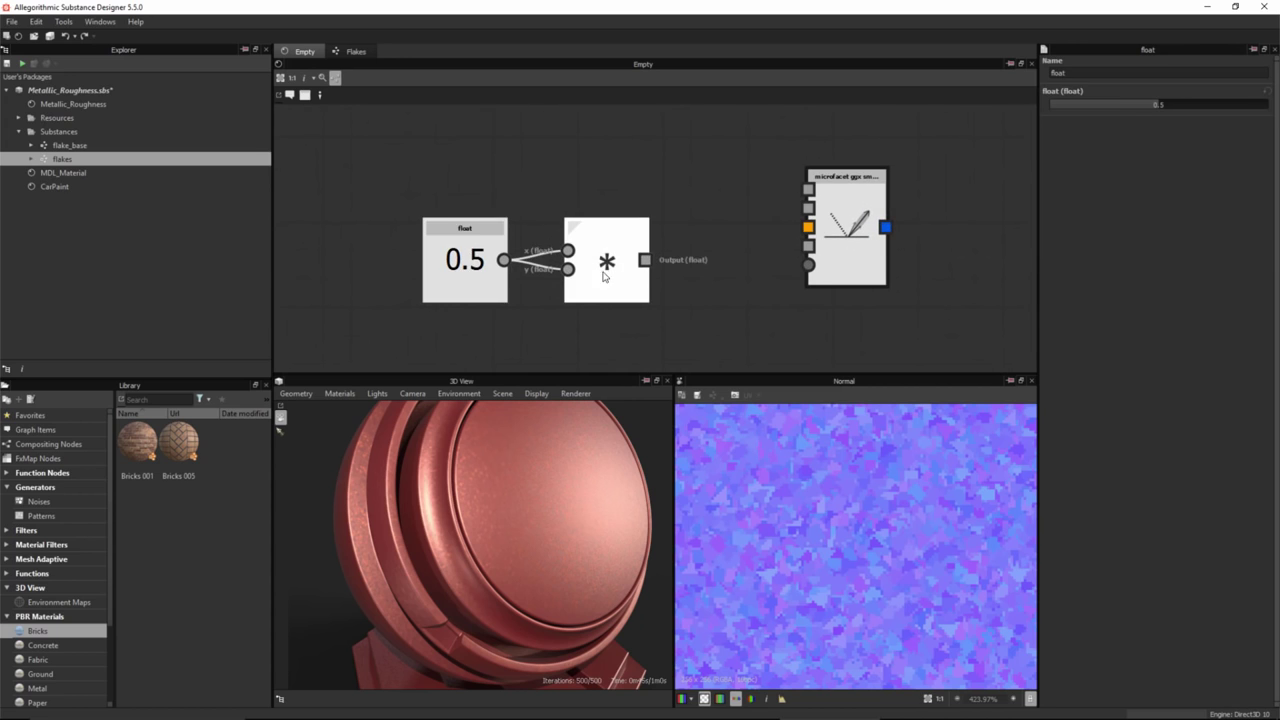
# - Connect the copied multiply operator's output to the roughness_u and roughness_v inputs of the new microfacet ggx smith bsdf node
pyautogui.moveTo(604, 273); pyautogui.dragTo(747, 192)
pyautogui.scroll(2, 744, 214)
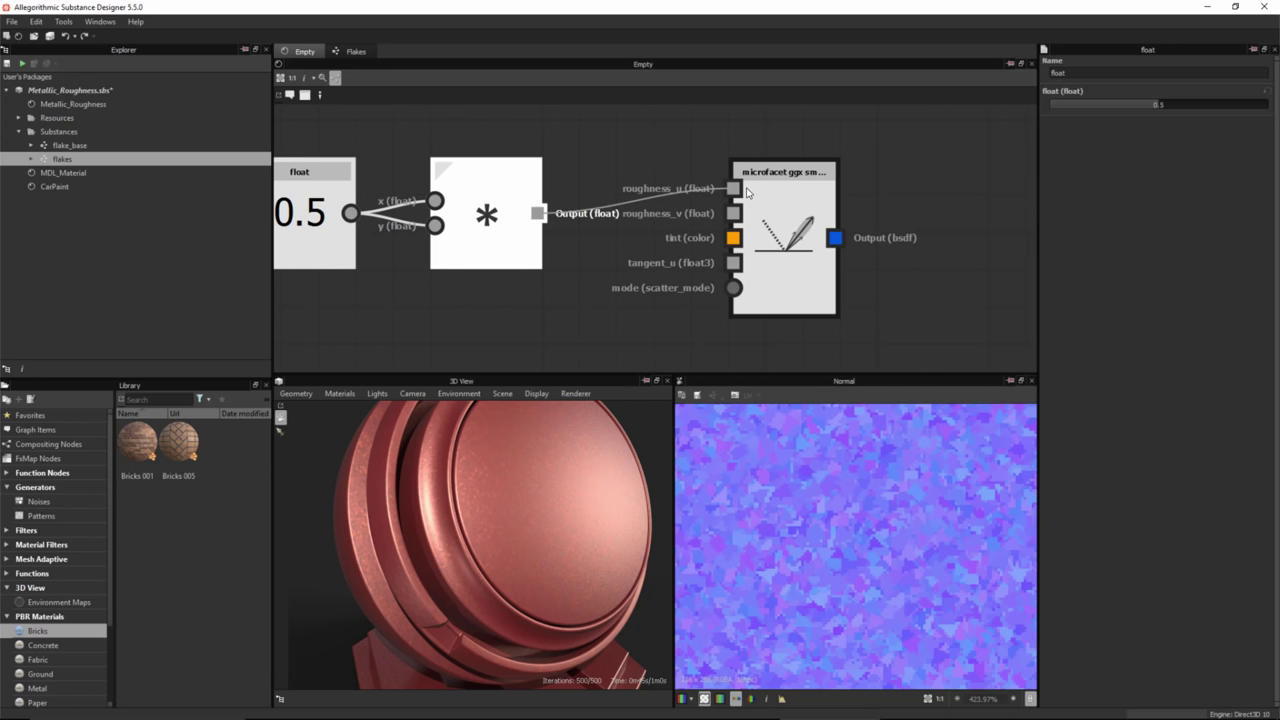
pyautogui.moveTo(540, 213); pyautogui.dragTo(734, 213)
pyautogui.scroll(-3, 676, 286)
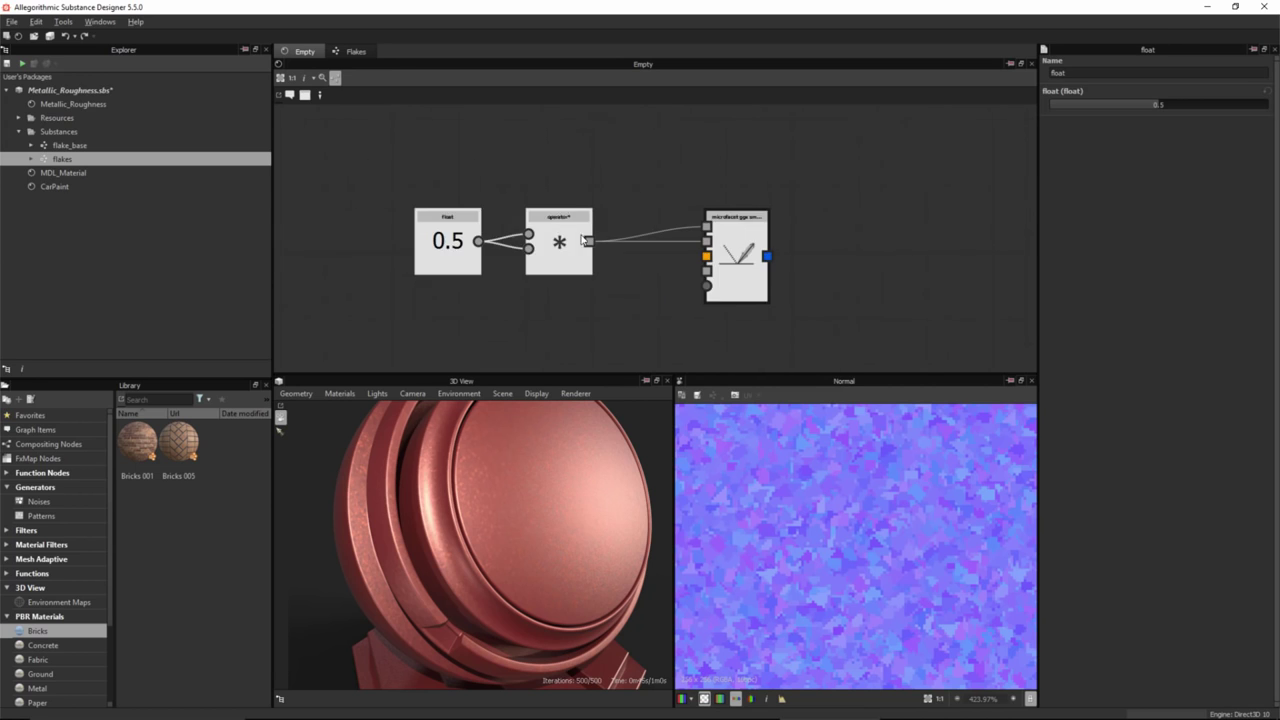
# - Add a fresnel_layer node and place it above and beyond the weighted layer node
pyautogui.scroll(-5, 686, 240)
pyautogui.moveTo(710, 307); pyautogui.dragTo(636, 208, button='middle')
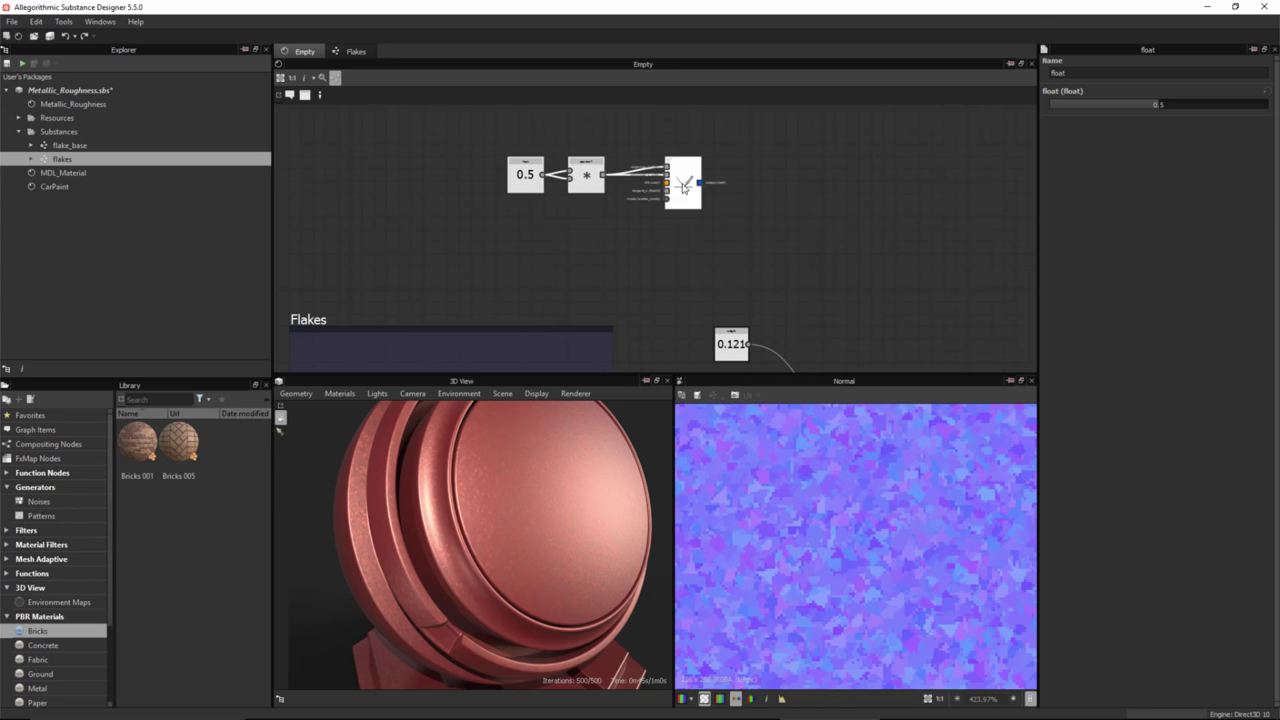
pyautogui.rightClick(764, 213)
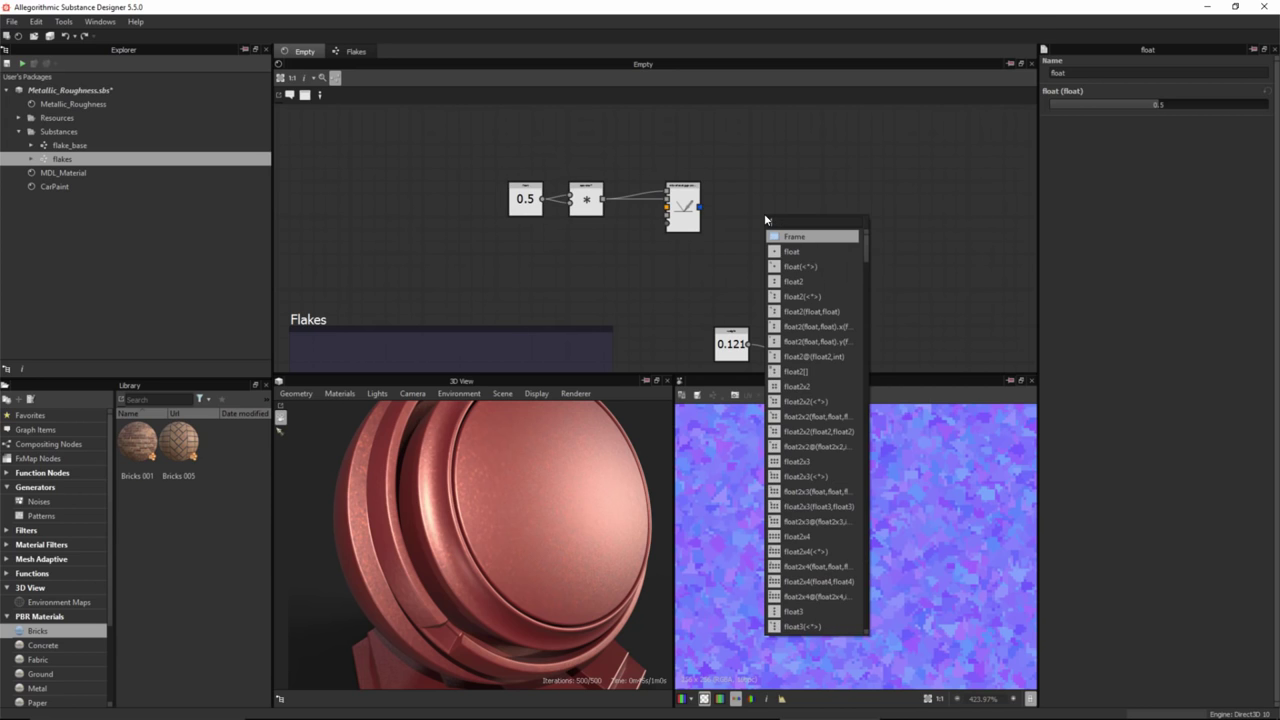
pyautogui.write('fre')
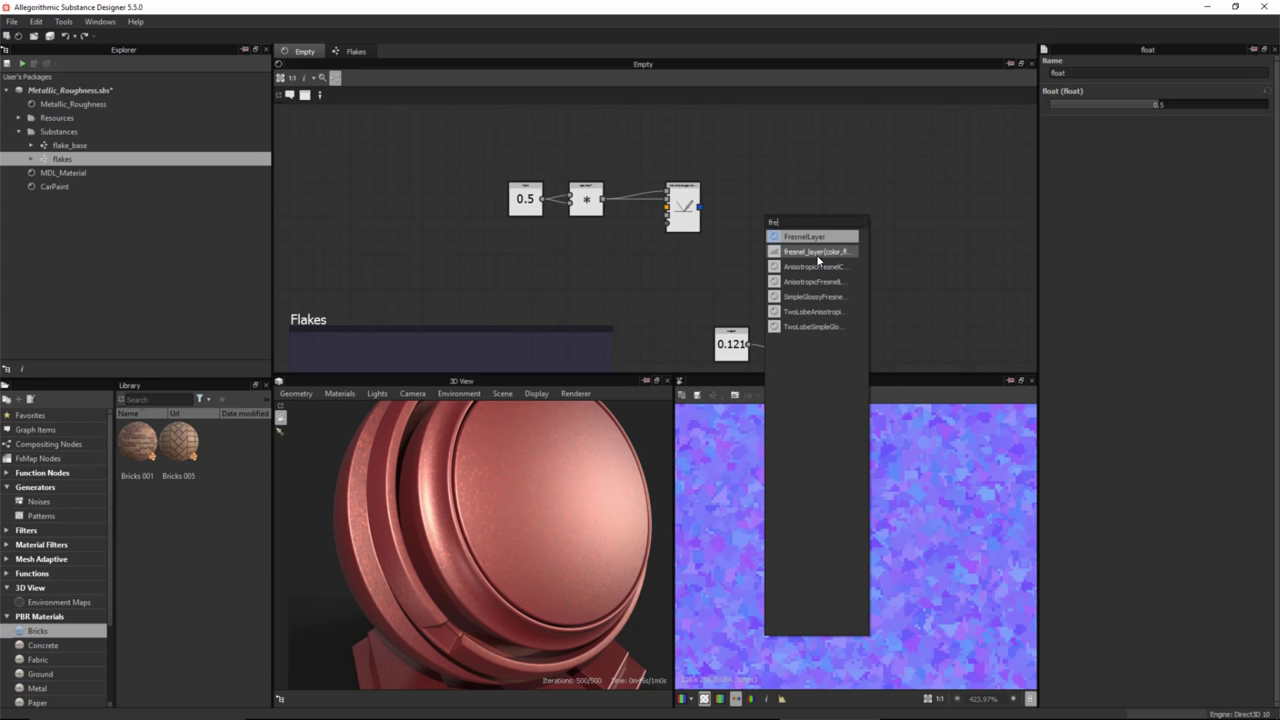
pyautogui.click(815, 252)
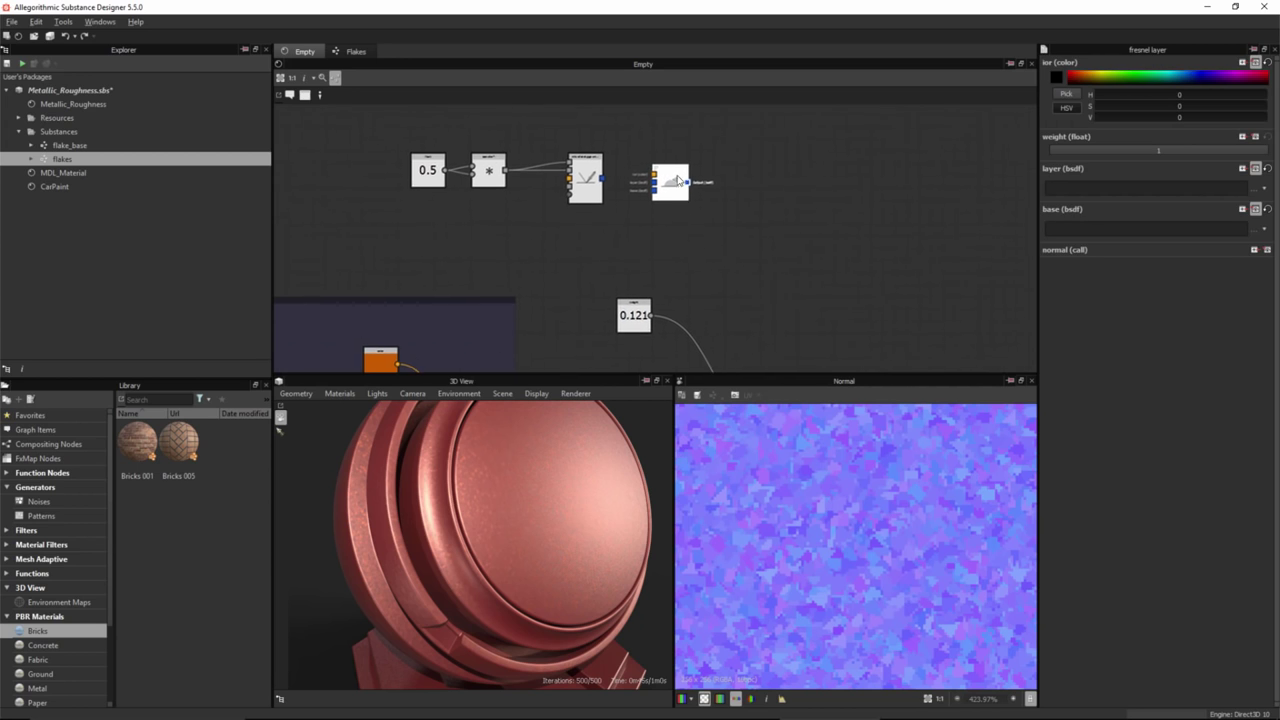
pyautogui.moveTo(678, 180); pyautogui.dragTo(829, 253)
pyautogui.moveTo(731, 222); pyautogui.dragTo(649, 180, button='middle')
pyautogui.scroll(1, 683, 218)
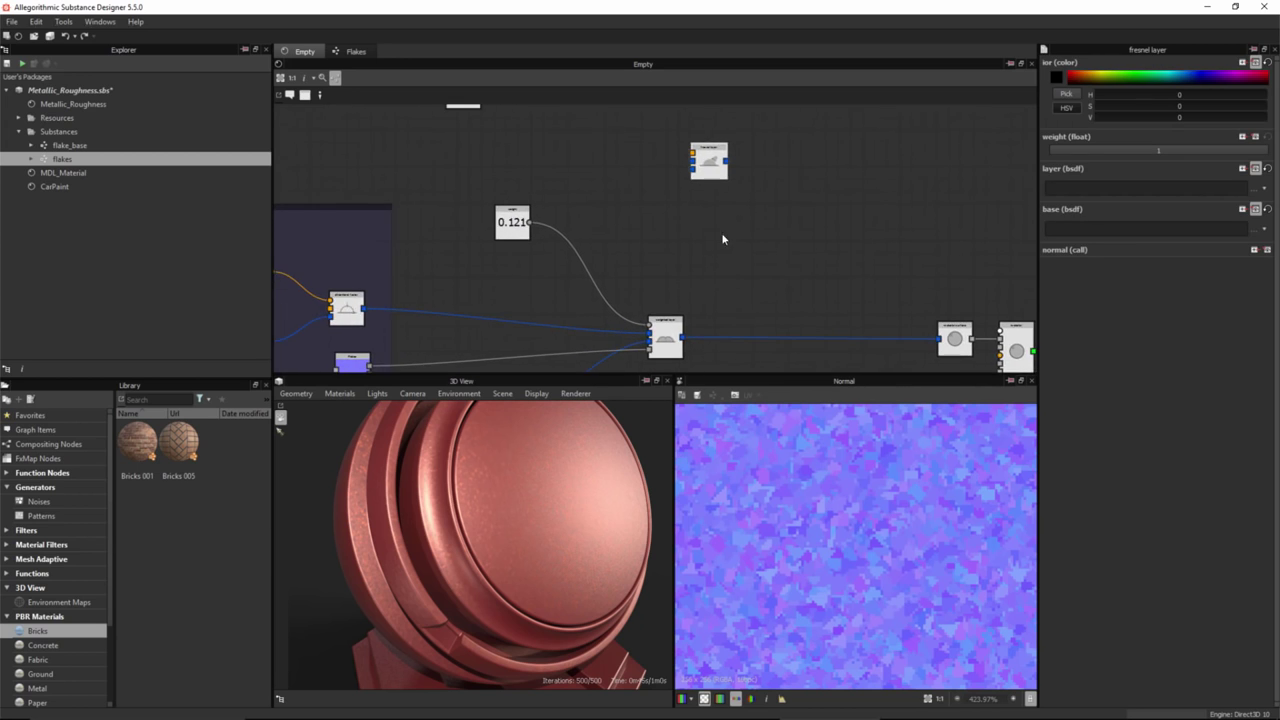
pyautogui.moveTo(725, 175); pyautogui.dragTo(751, 185)
# - Connect the weighted layer node's output to the base input of the fresnel layer node
pyautogui.scroll(1, 700, 275)
pyautogui.moveTo(707, 330); pyautogui.dragTo(616, 271, button='middle')
pyautogui.scroll(2, 606, 268)
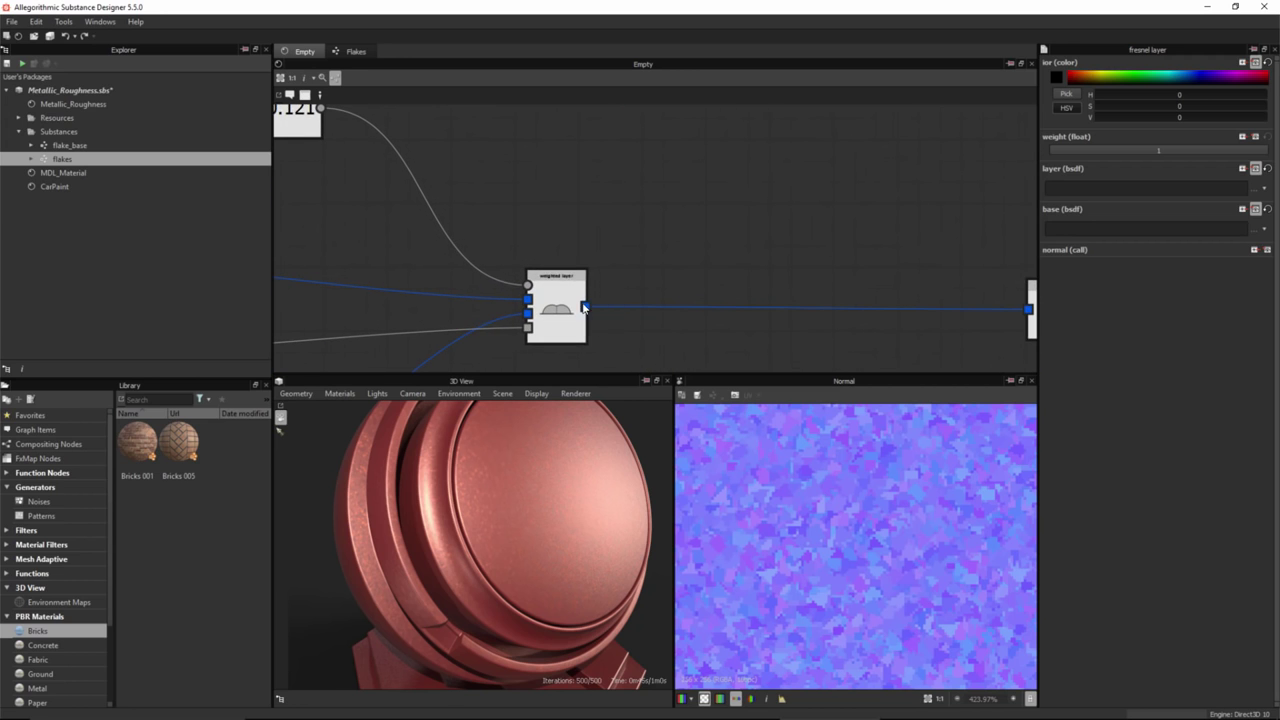
pyautogui.scroll(-3, 650, 255)
pyautogui.moveTo(586, 200)
pyautogui.mouseDown(button='middle')
pyautogui.moveTo(758, 170)
pyautogui.moveTo(787, 210)
pyautogui.mouseUp(button='middle')
pyautogui.scroll(-2, 600, 258)
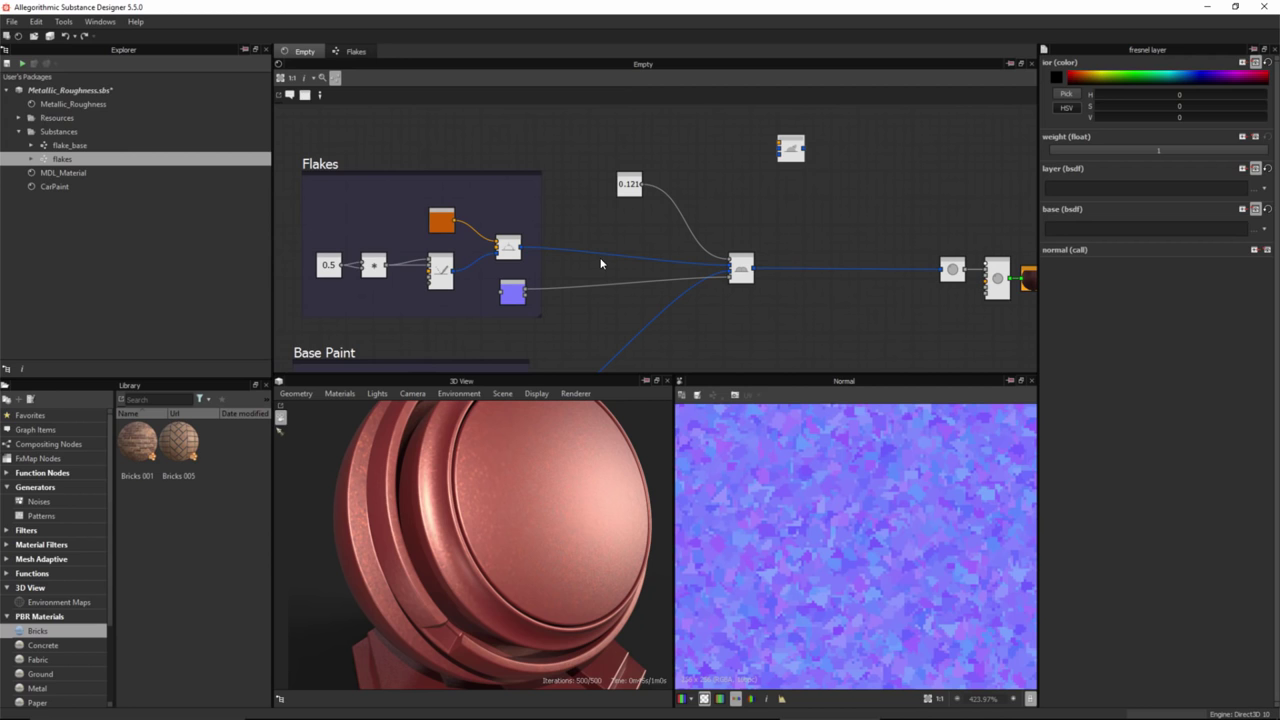
pyautogui.moveTo(795, 212); pyautogui.dragTo(682, 273, button='middle')
pyautogui.scroll(2, 680, 270)
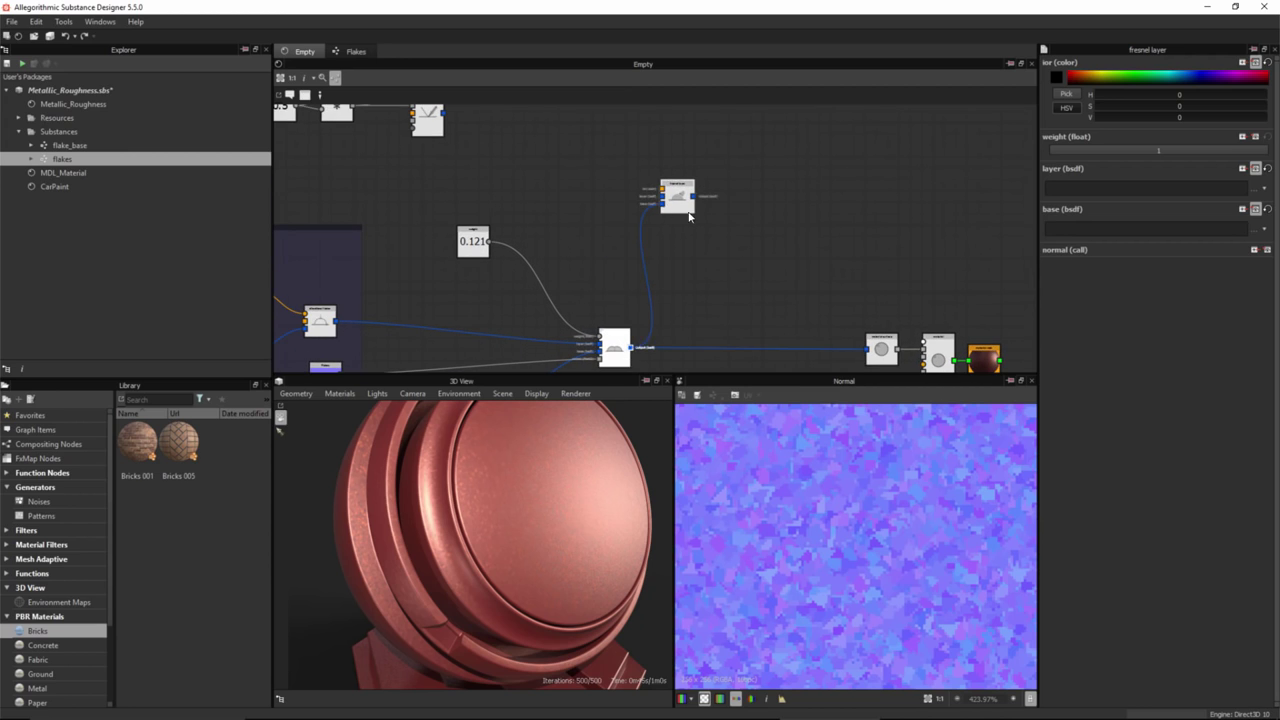
# - Move the upper 0.5 float, multiply and microfacet ggx nodes together closer to the fresnel layer node
pyautogui.scroll(3, 685, 220)
pyautogui.moveTo(573, 216); pyautogui.dragTo(829, 256, button='middle')
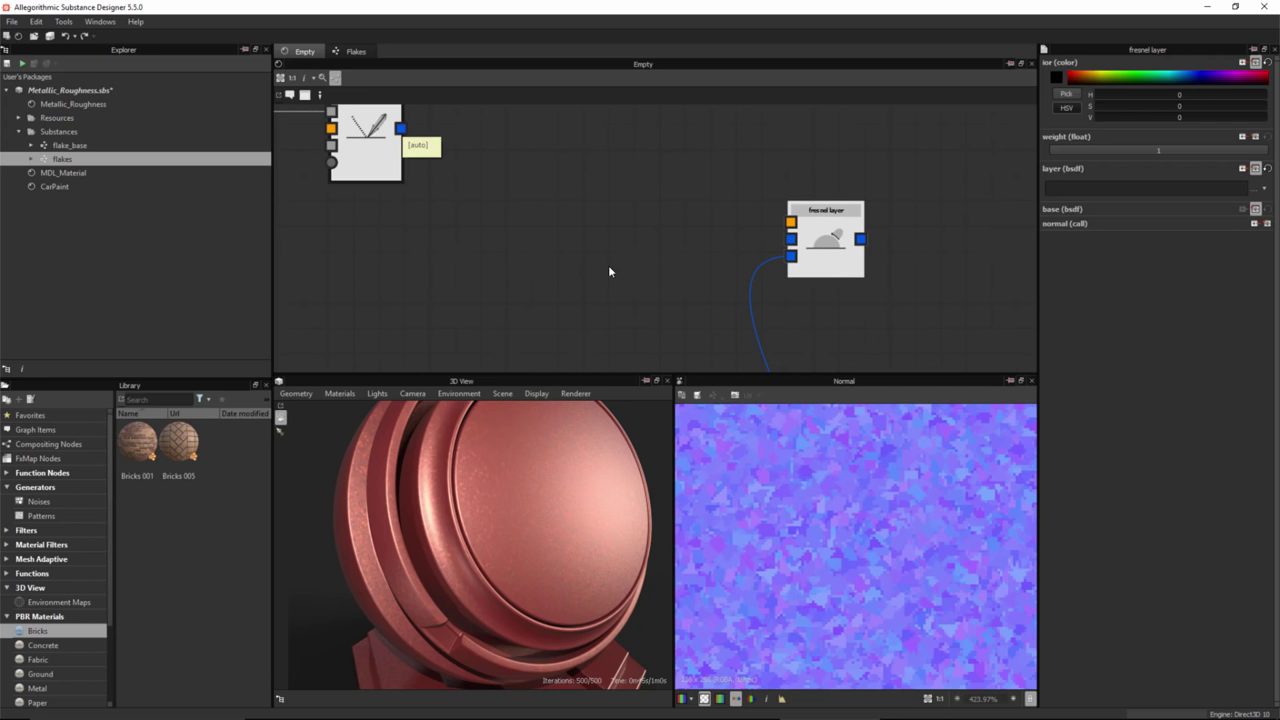
pyautogui.scroll(-2, 600, 260)
pyautogui.moveTo(586, 251); pyautogui.dragTo(611, 256, button='middle')
pyautogui.scroll(-1, 520, 296)
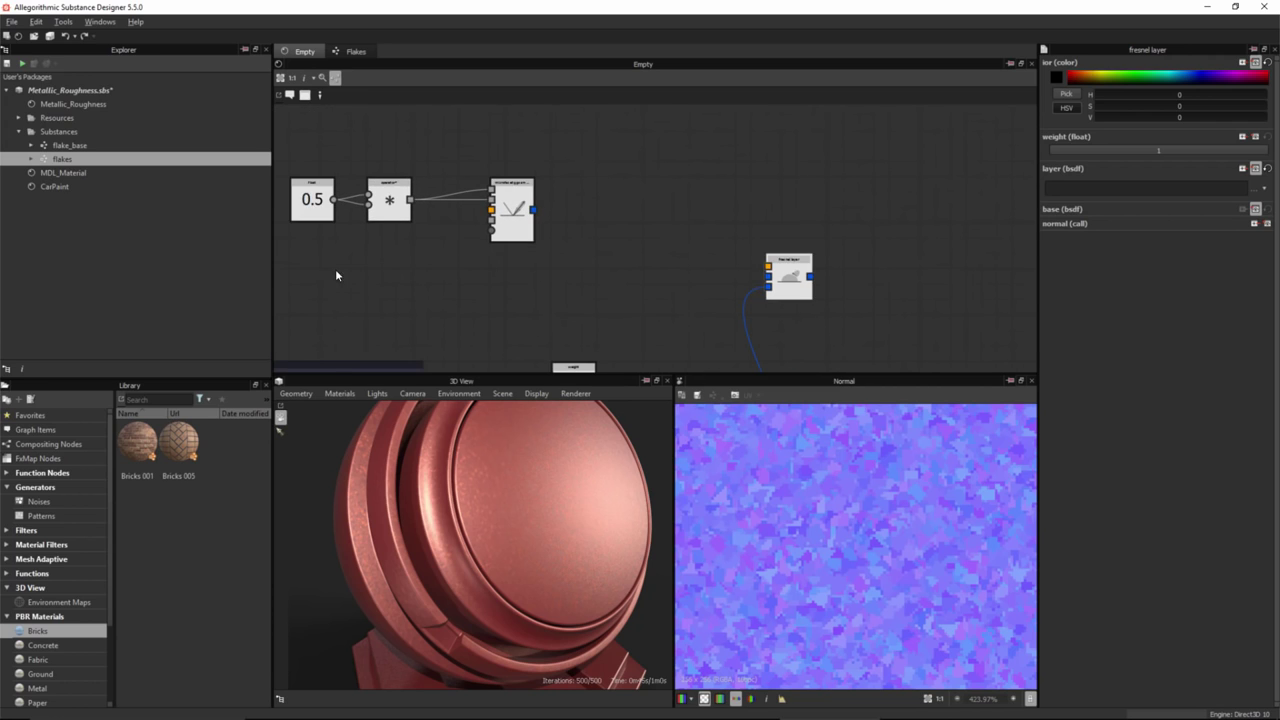
pyautogui.moveTo(312, 261); pyautogui.dragTo(653, 237)
pyautogui.scroll(3, 669, 280)
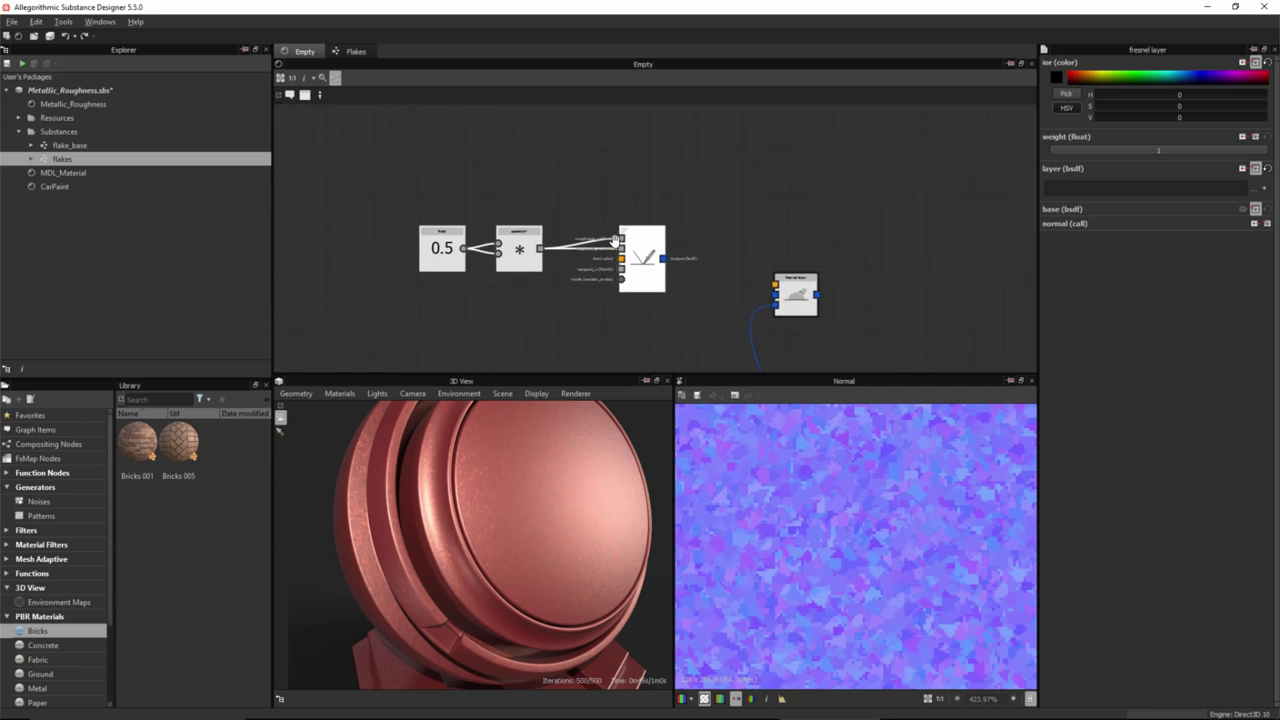
# - Connect the new microfacet ggx node's output to the layer input of the fresnel layer node
pyautogui.moveTo(669, 225); pyautogui.dragTo(619, 219, button='middle')
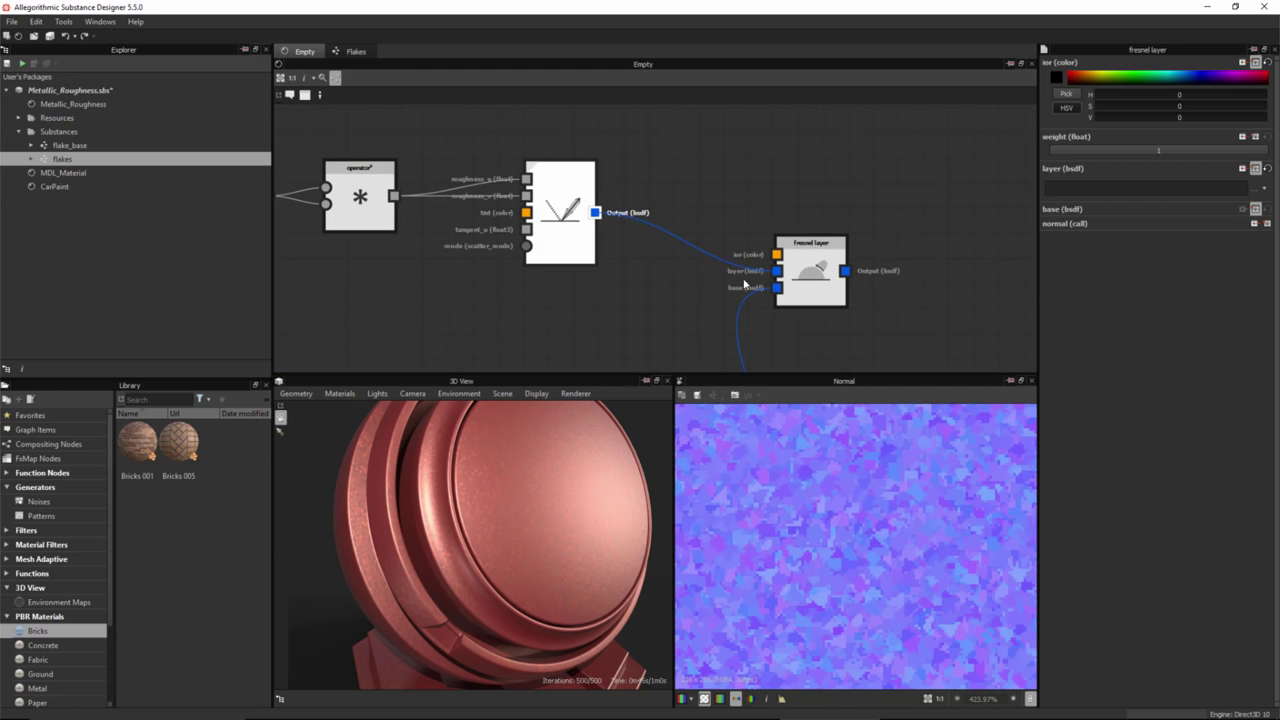
pyautogui.moveTo(744, 284); pyautogui.dragTo(776, 270)
pyautogui.moveTo(661, 284); pyautogui.dragTo(713, 259, button='middle')
# - Add a float constant node and place it directly above the new microfacet ggx node
pyautogui.scroll(-2, 747, 243)
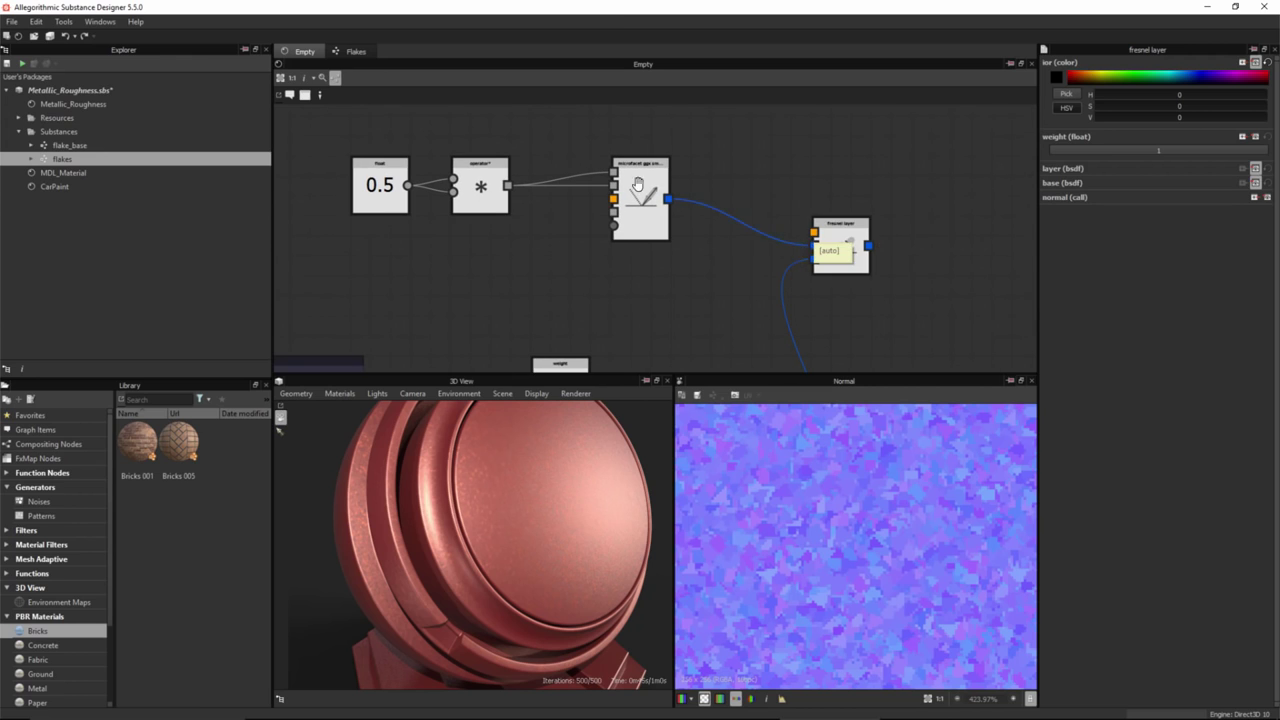
pyautogui.moveTo(640, 183); pyautogui.dragTo(648, 230, button='middle')
pyautogui.press('space')
pyautogui.rightClick(700, 152)
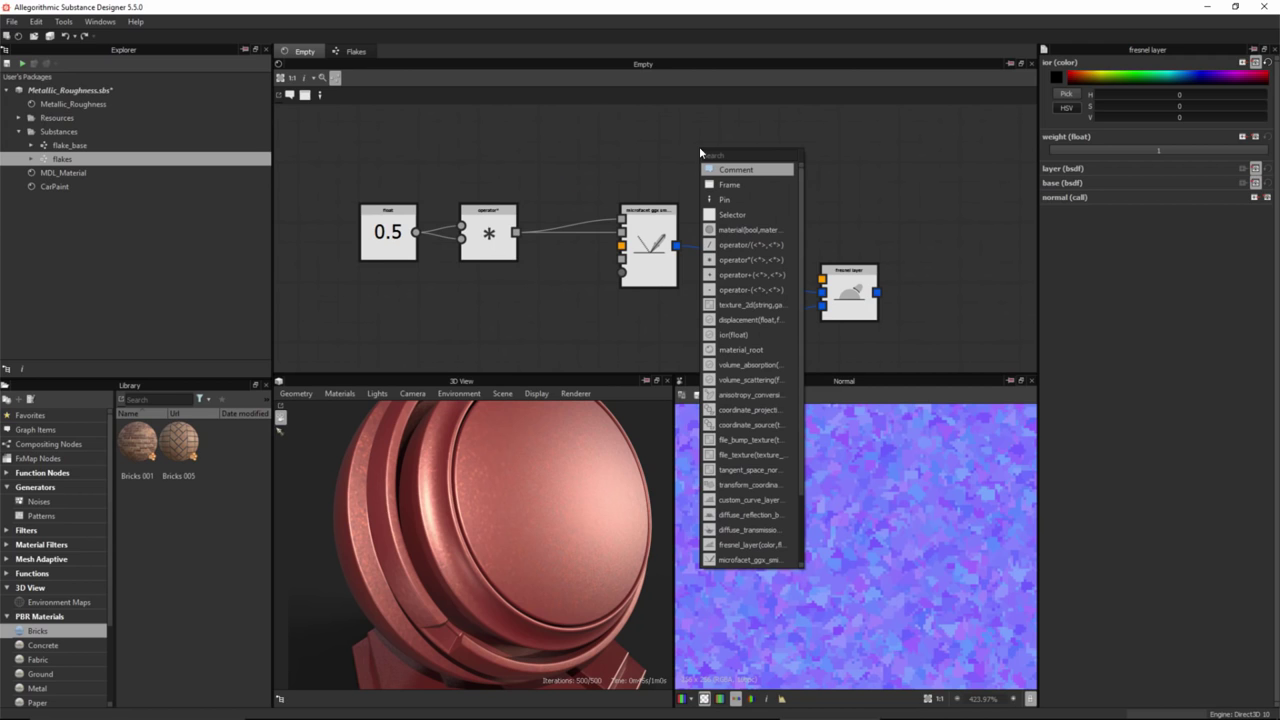
pyautogui.write('flo')
pyautogui.click(712, 170)
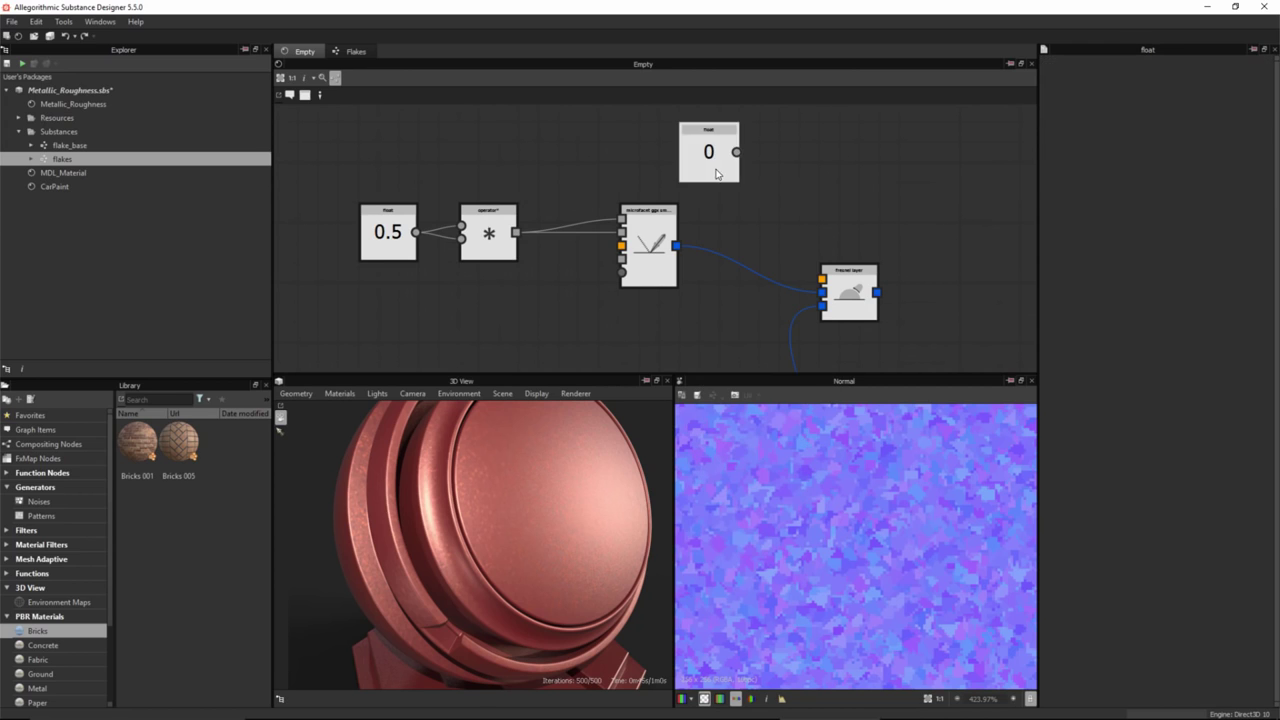
pyautogui.moveTo(711, 165); pyautogui.dragTo(682, 147)
pyautogui.moveTo(764, 179); pyautogui.dragTo(730, 205, button='middle')
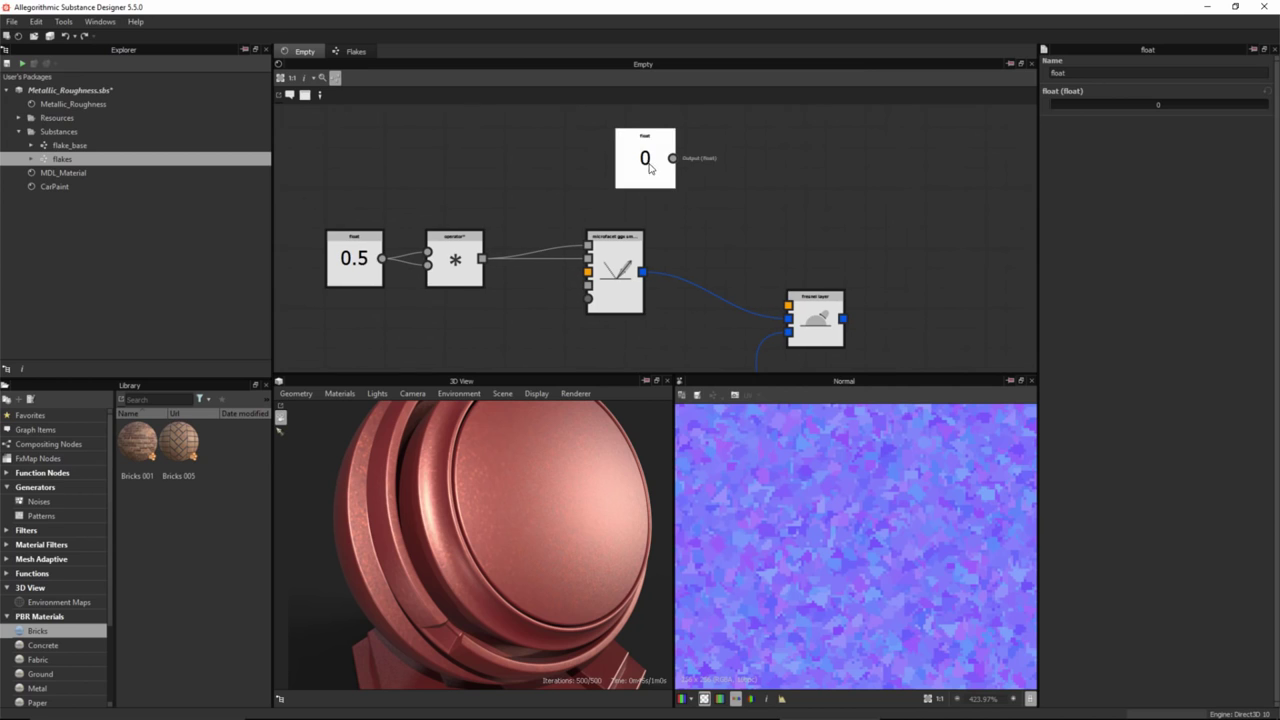
pyautogui.moveTo(651, 168); pyautogui.dragTo(621, 159)
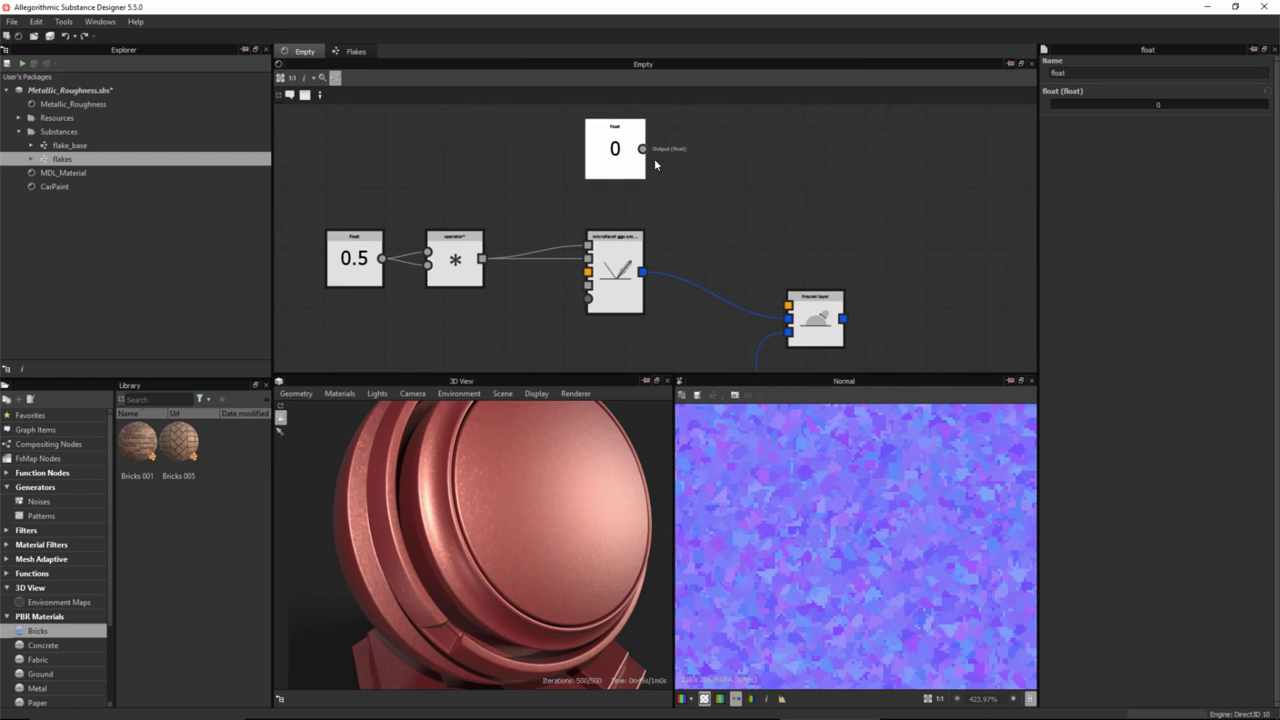
# - Set the new float constant to 1.3 and connect it to the ior input of the fresnel layer node
pyautogui.click(1156, 105)
pyautogui.write('1.3')
pyautogui.press('Return')
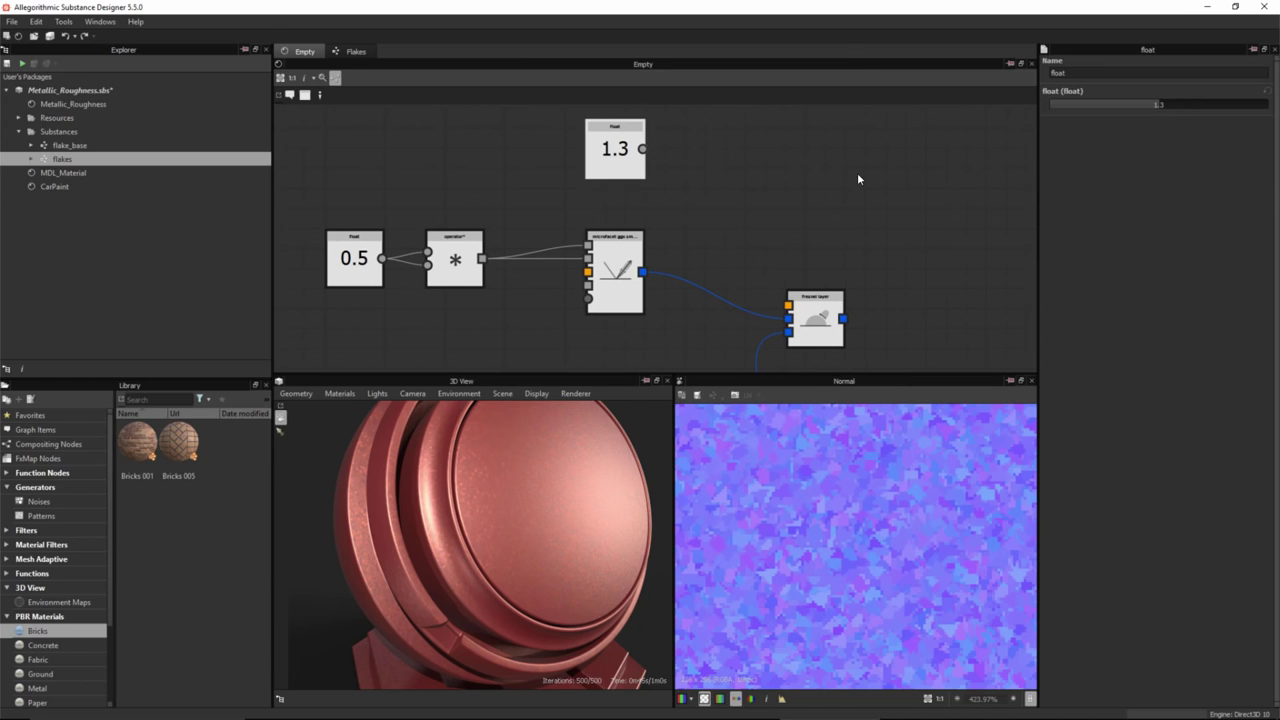
pyautogui.moveTo(778, 296); pyautogui.dragTo(843, 281)
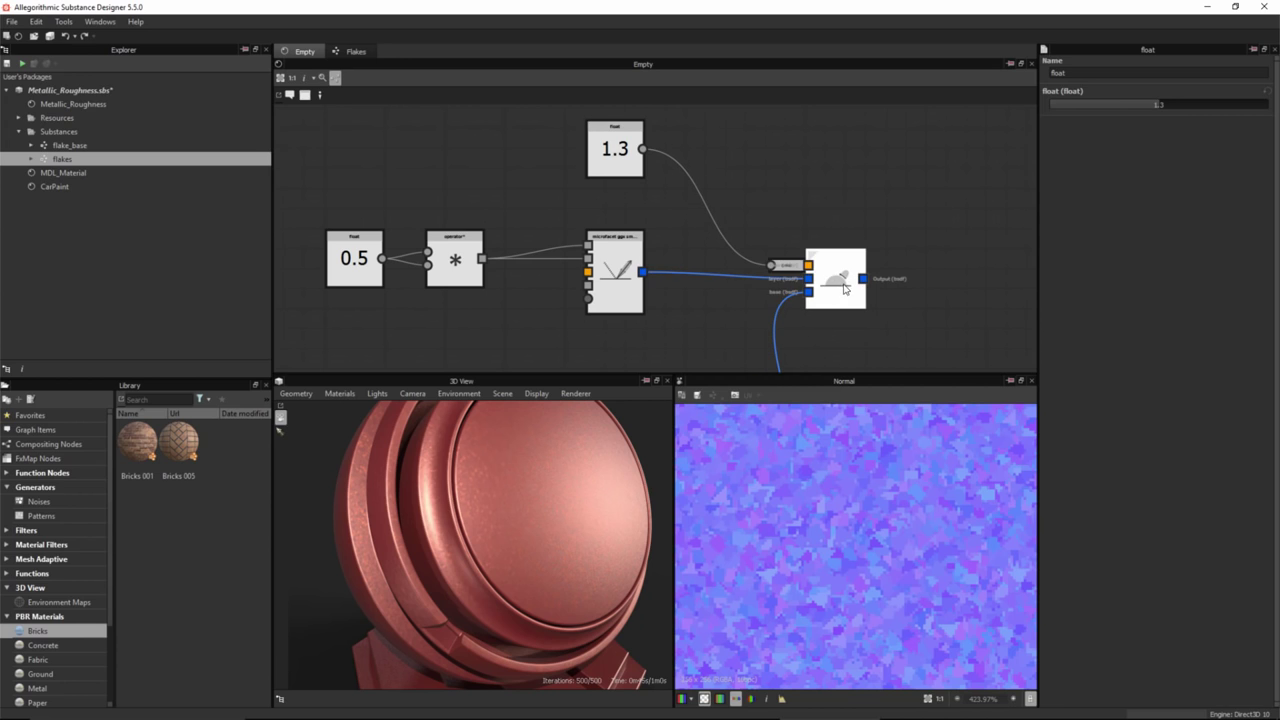
# - Move the new reflection nodes and the fresnel layer together closer to the material surface, above the weighted layer node
pyautogui.scroll(-2, 757, 294)
pyautogui.moveTo(846, 352); pyautogui.dragTo(783, 229, button='middle')
pyautogui.scroll(-2, 738, 240)
pyautogui.scroll(-1, 736, 259)
pyautogui.scroll(-2, 783, 229)
pyautogui.moveTo(605, 254); pyautogui.dragTo(621, 286)
pyautogui.moveTo(540, 218); pyautogui.dragTo(797, 215)
pyautogui.moveTo(781, 274); pyautogui.dragTo(684, 249, button='middle')
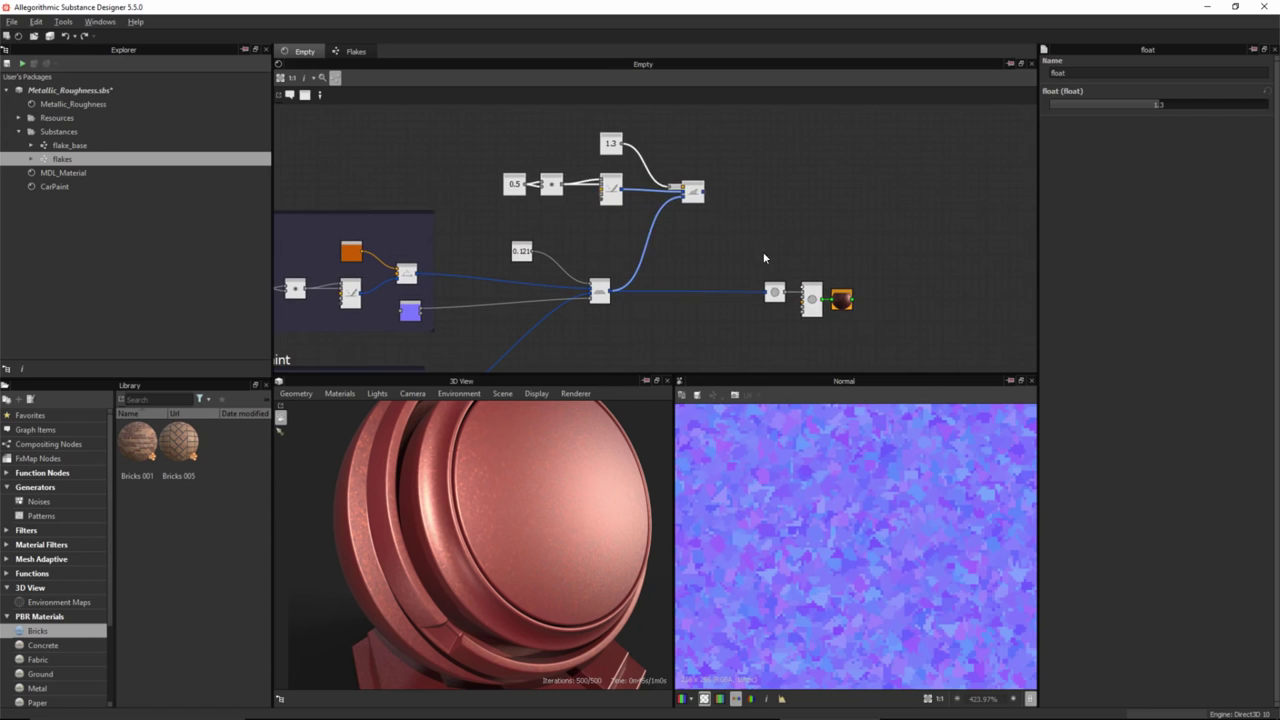
# - Shift the material surface, material and output nodes farther away, and place the fresnel layer between the weighted layer and material surface nodes
pyautogui.moveTo(763, 255); pyautogui.dragTo(881, 300)
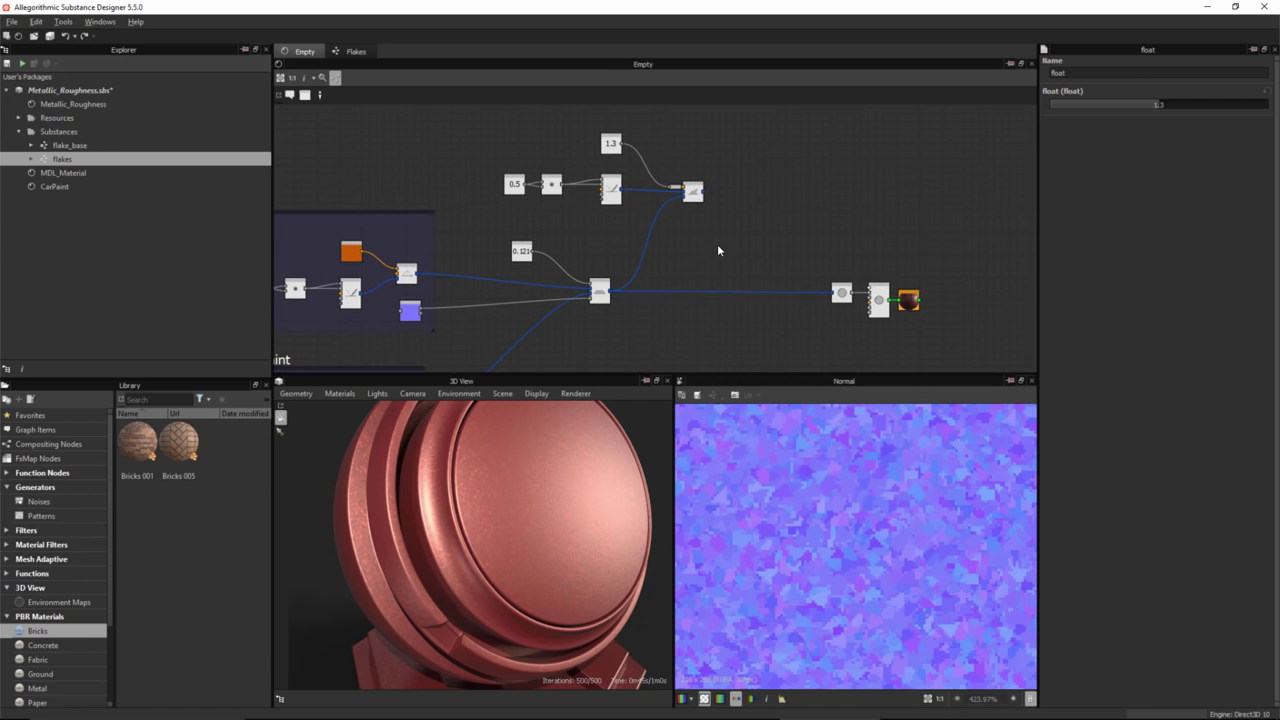
pyautogui.scroll(1, 711, 250)
pyautogui.moveTo(694, 176); pyautogui.dragTo(698, 278)
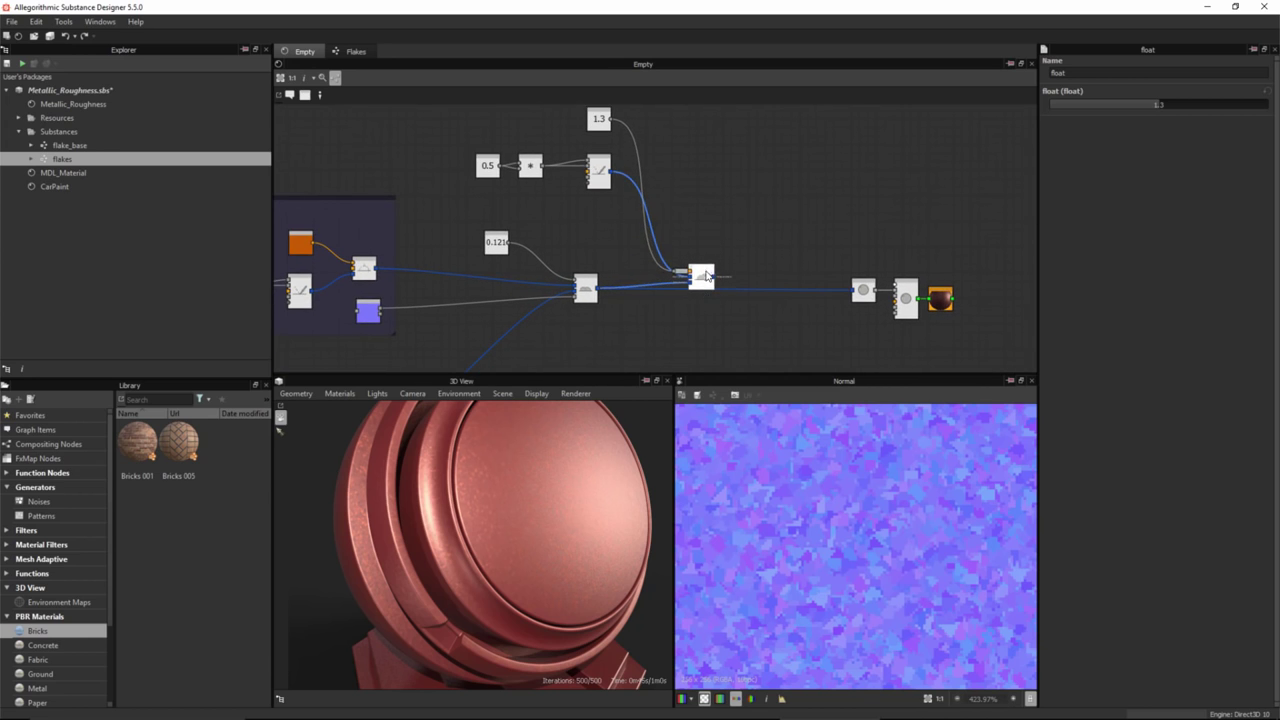
# - Connect the fresnel layer's output to the material surface node, replacing the weighted layer's direct link
pyautogui.scroll(3, 727, 283)
pyautogui.moveTo(593, 236); pyautogui.dragTo(469, 190, button='middle')
pyautogui.scroll(4, 643, 248)
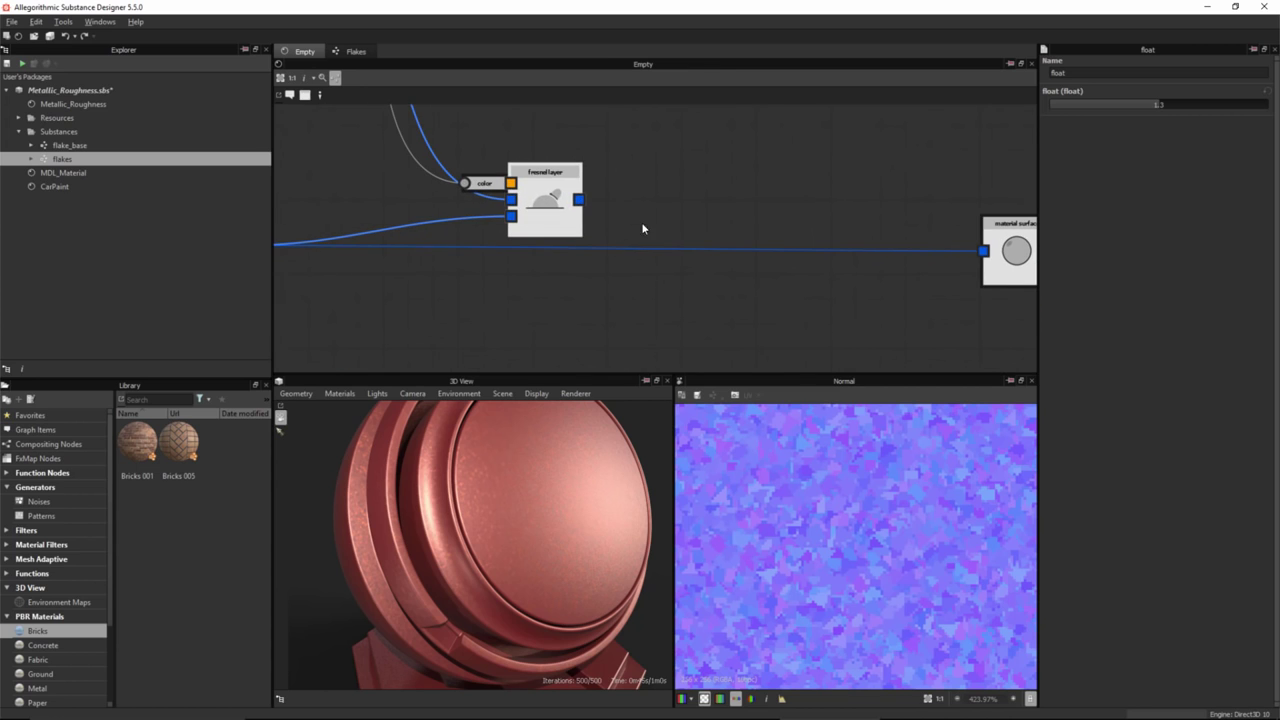
pyautogui.scroll(-2, 684, 208)
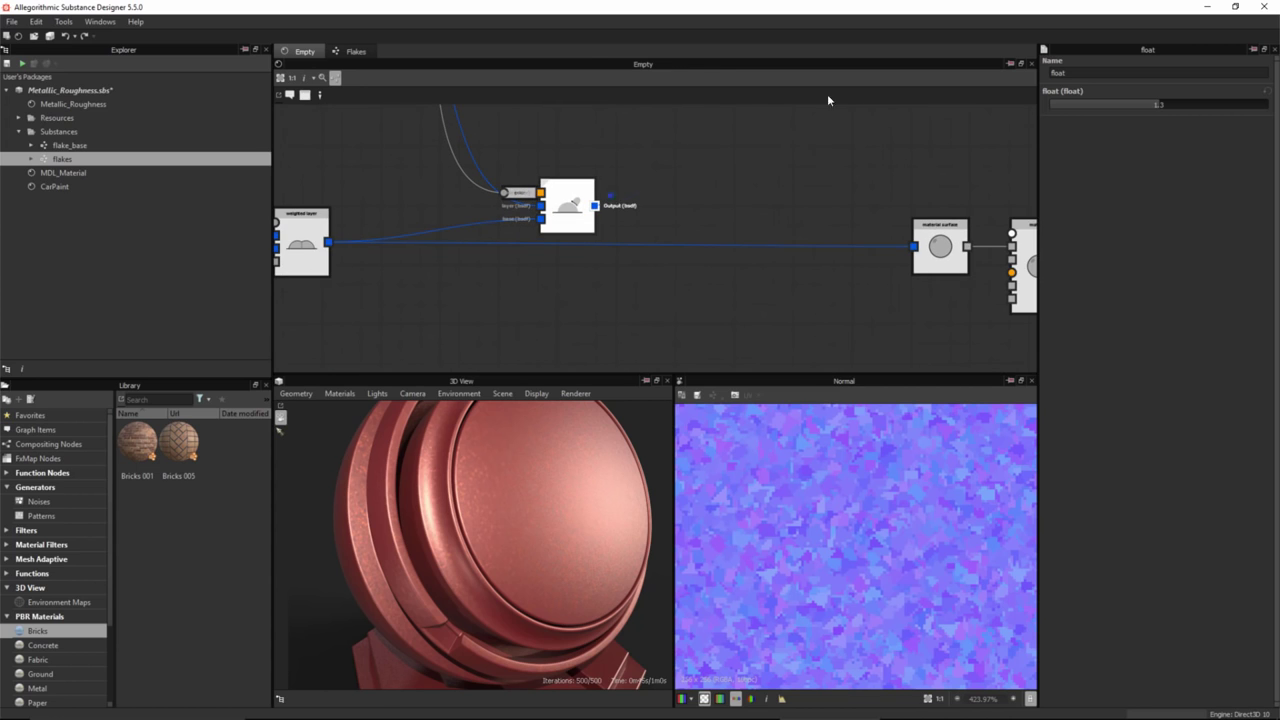
pyautogui.moveTo(921, 251); pyautogui.dragTo(921, 251)
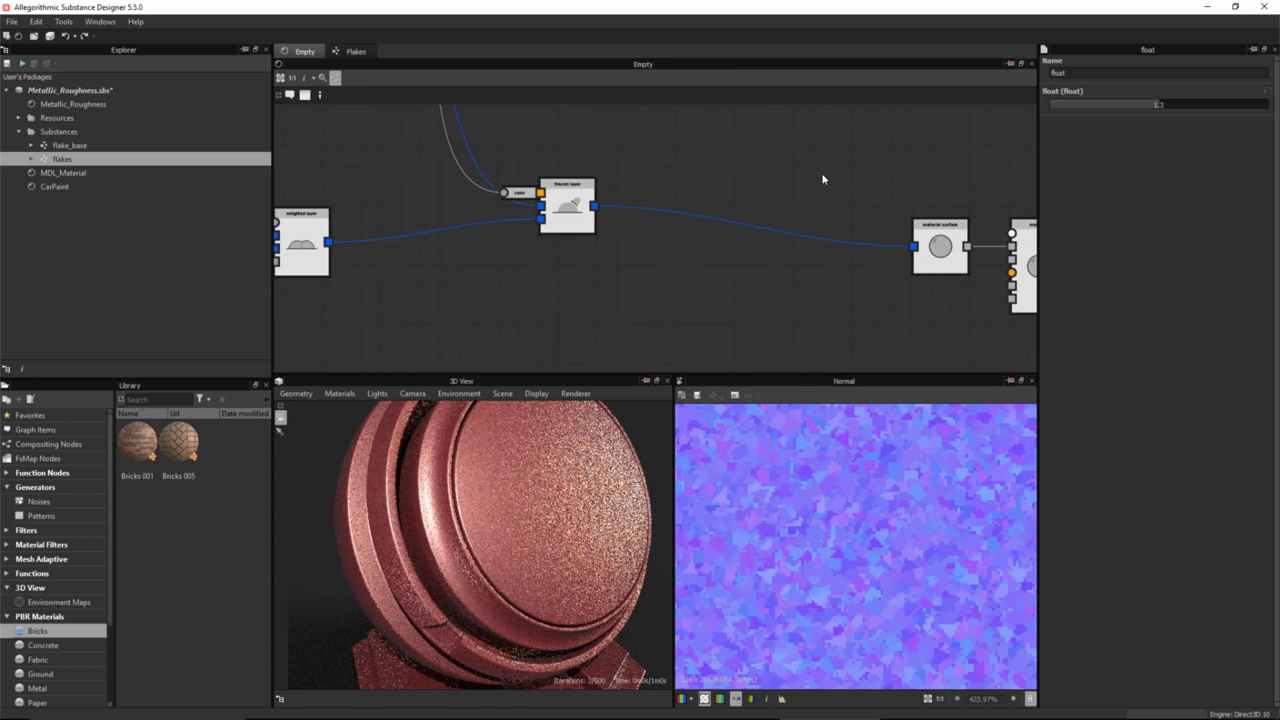
# - Tidy the reflection layer nodes, placing the 1.3 float just above the link into the fresnel layer and aligning the fresnel layer with the weighted layer
pyautogui.scroll(-2, 776, 297)
pyautogui.scroll(-3, 619, 212)
pyautogui.moveTo(619, 212); pyautogui.dragTo(681, 268, button='middle')
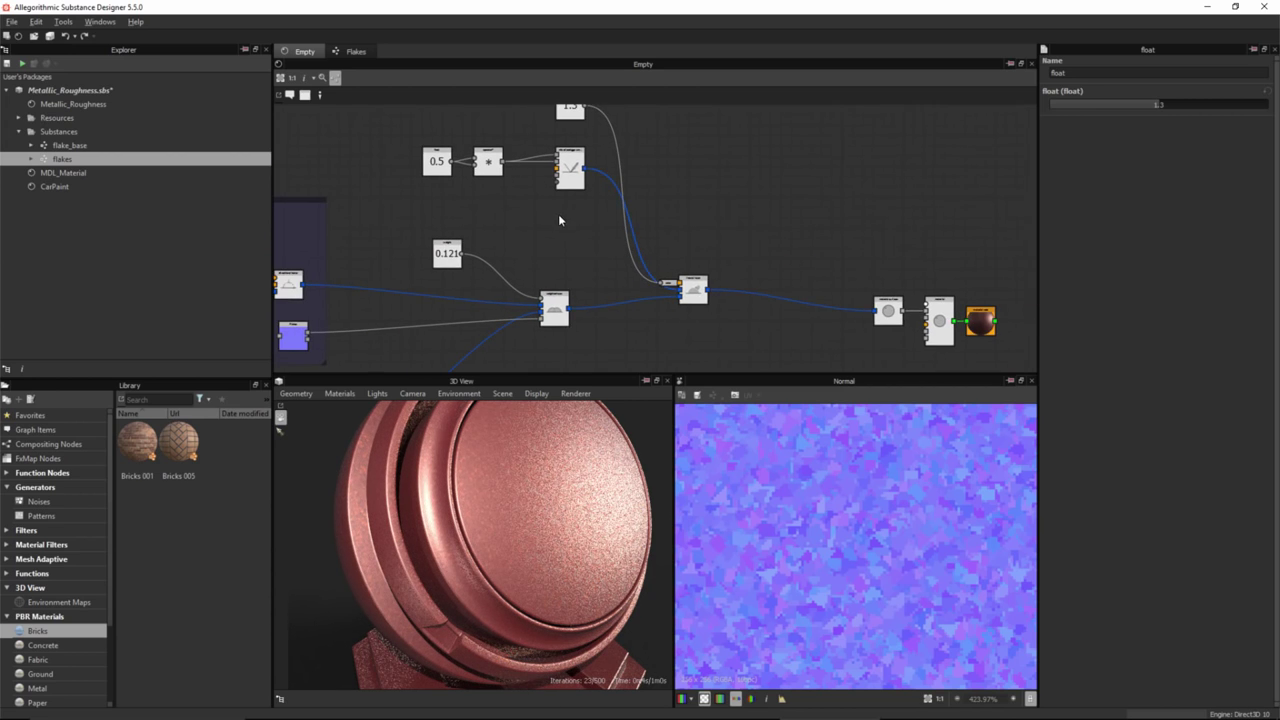
pyautogui.scroll(-1, 515, 212)
pyautogui.moveTo(575, 173); pyautogui.dragTo(536, 188)
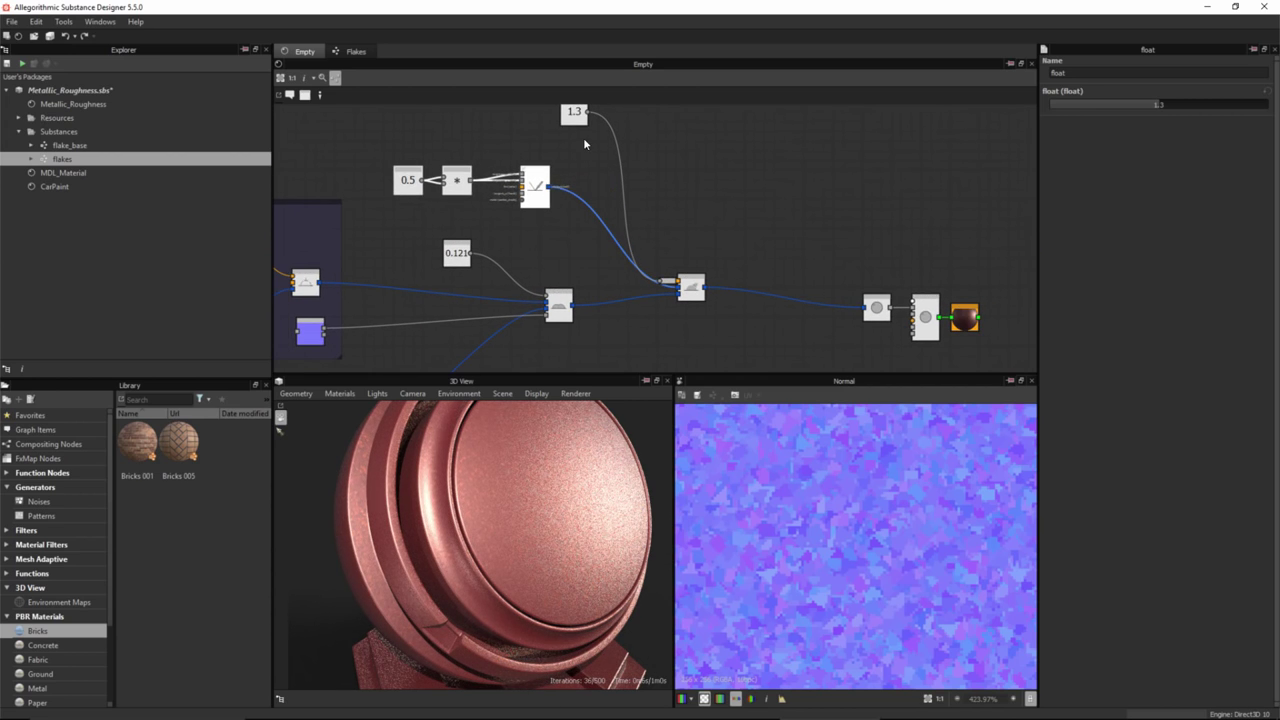
pyautogui.moveTo(578, 112); pyautogui.dragTo(617, 264)
pyautogui.moveTo(688, 288); pyautogui.dragTo(703, 303)
pyautogui.moveTo(614, 268); pyautogui.dragTo(595, 253)
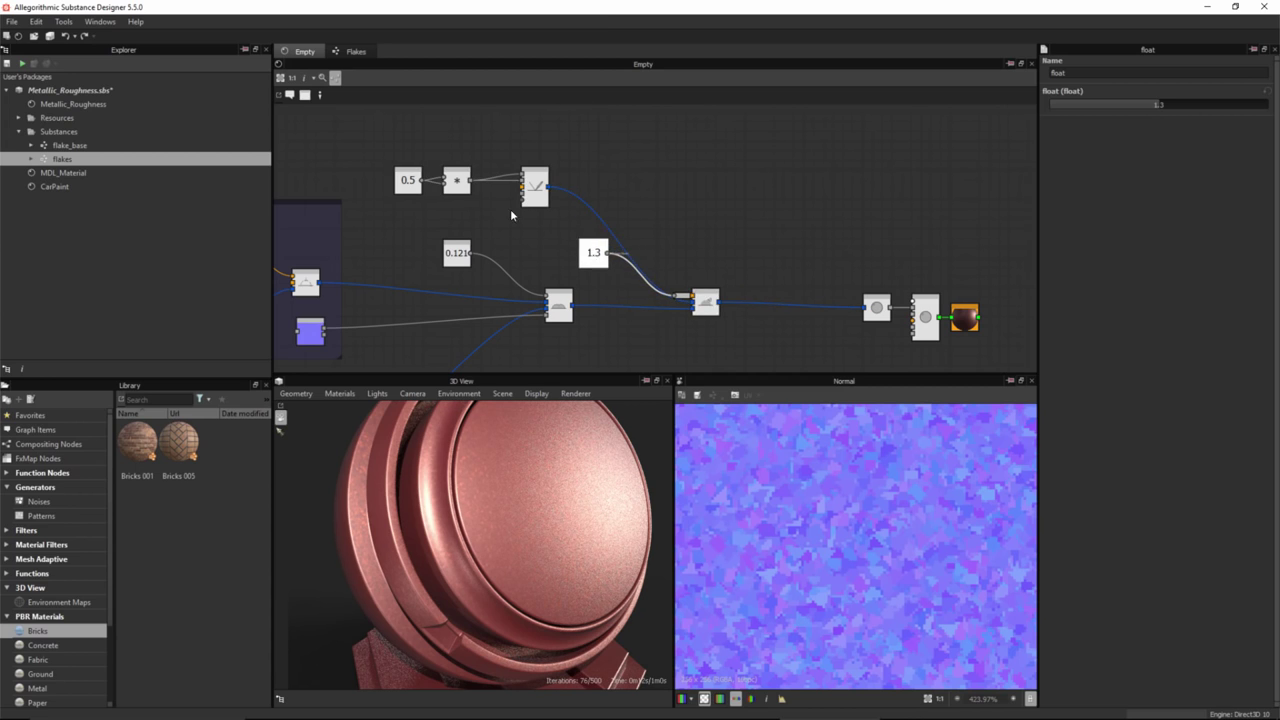
# - Group the reflection nodes and the 1.3 float compactly above the fresnel layer, and move the 0.121 weight float closer to the weighted layer
pyautogui.moveTo(407, 160); pyautogui.dragTo(454, 177, button='middle')
pyautogui.moveTo(440, 150); pyautogui.dragTo(652, 187)
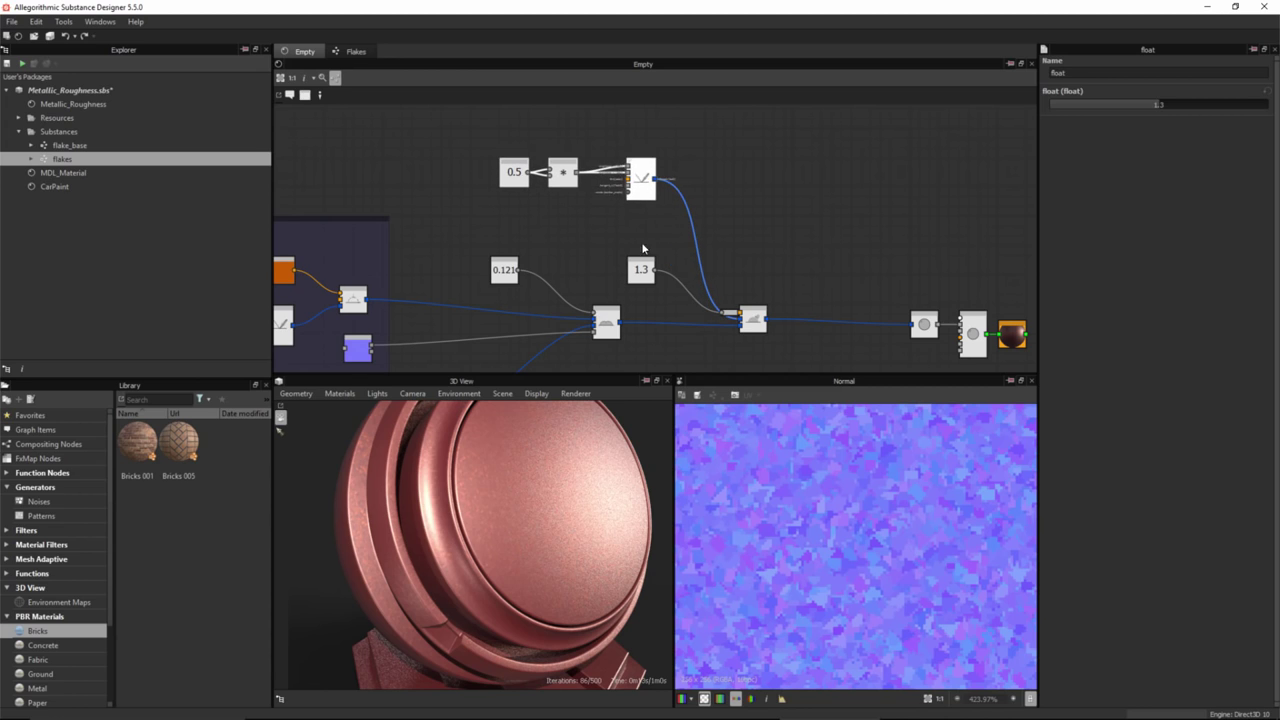
pyautogui.moveTo(637, 272); pyautogui.dragTo(637, 234)
pyautogui.moveTo(556, 210); pyautogui.dragTo(578, 208, button='middle')
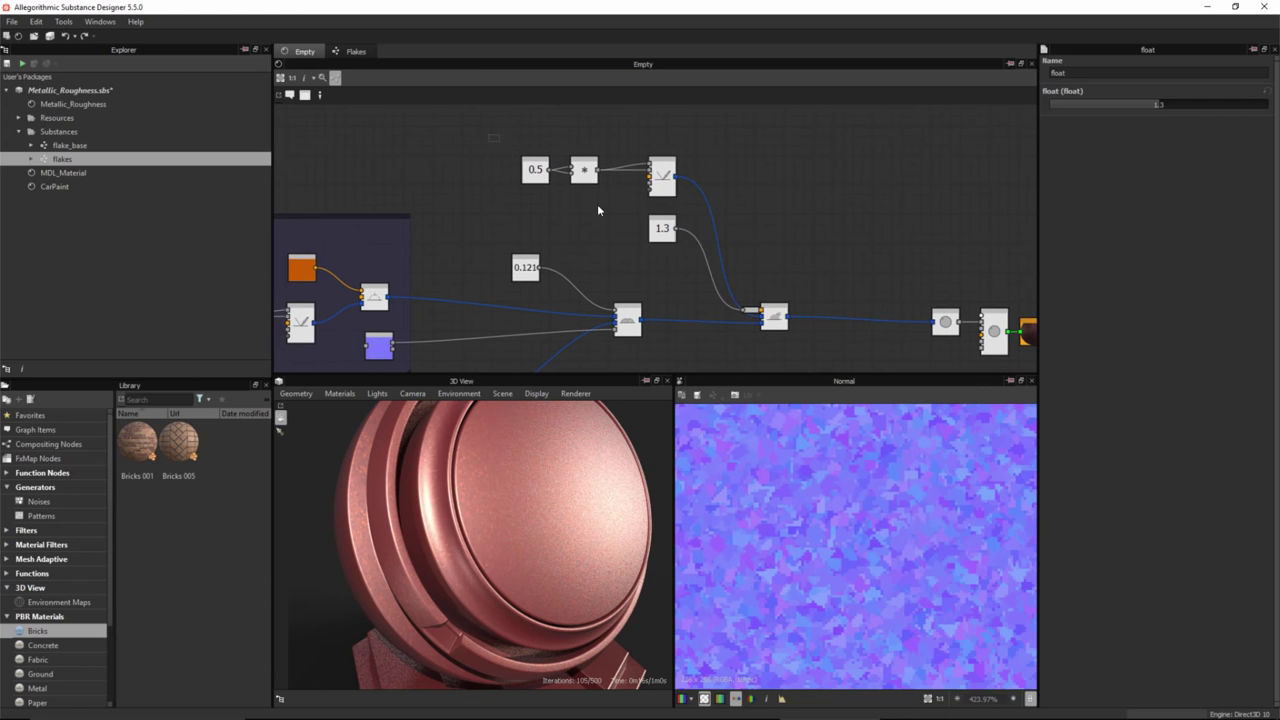
pyautogui.moveTo(525, 267); pyautogui.dragTo(545, 287)
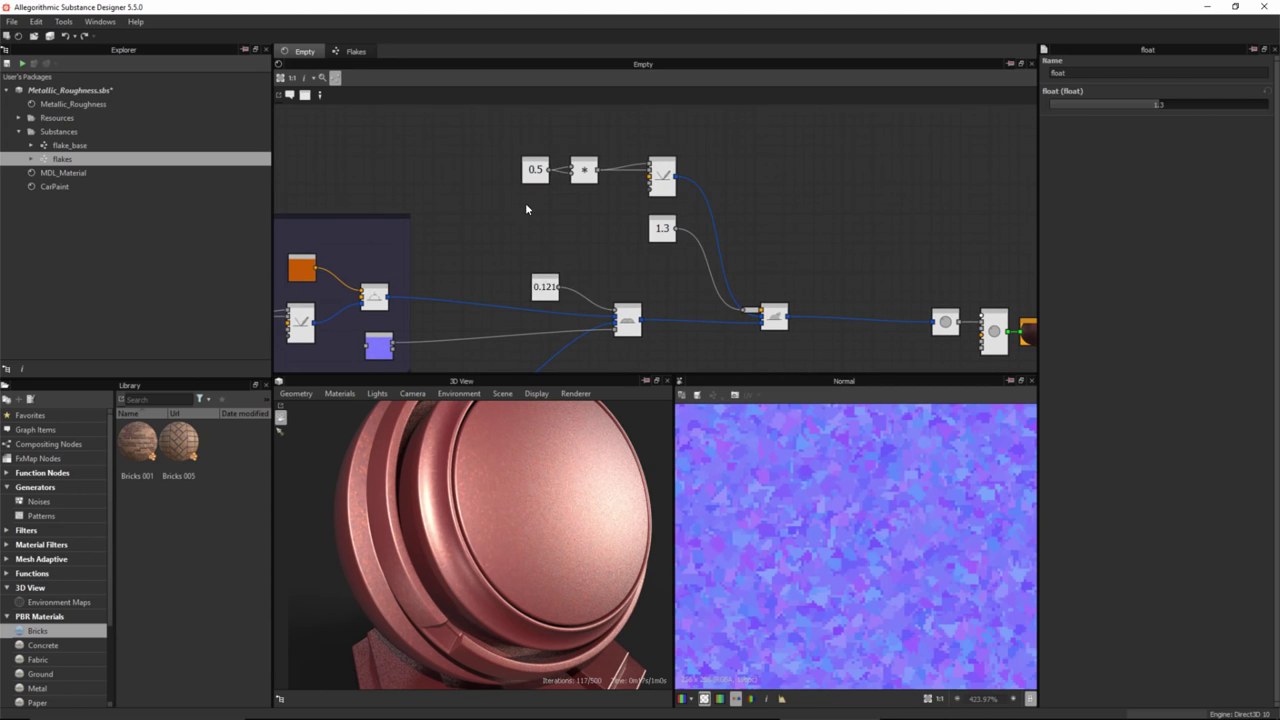
# - Frame the reflection nodes and the 1.3 float, title the frame Clear Coat, and enlarge it slightly around the nodes
pyautogui.moveTo(502, 130); pyautogui.dragTo(677, 242)
pyautogui.click(305, 94)
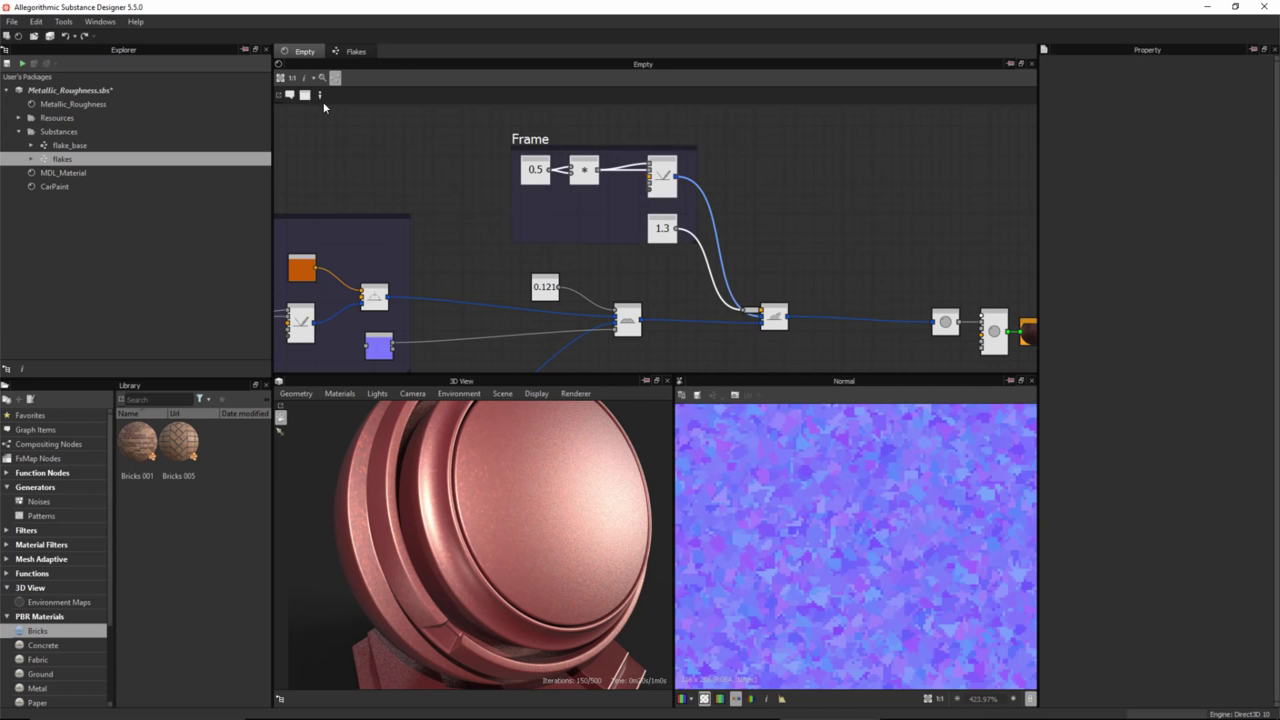
pyautogui.click(540, 141)
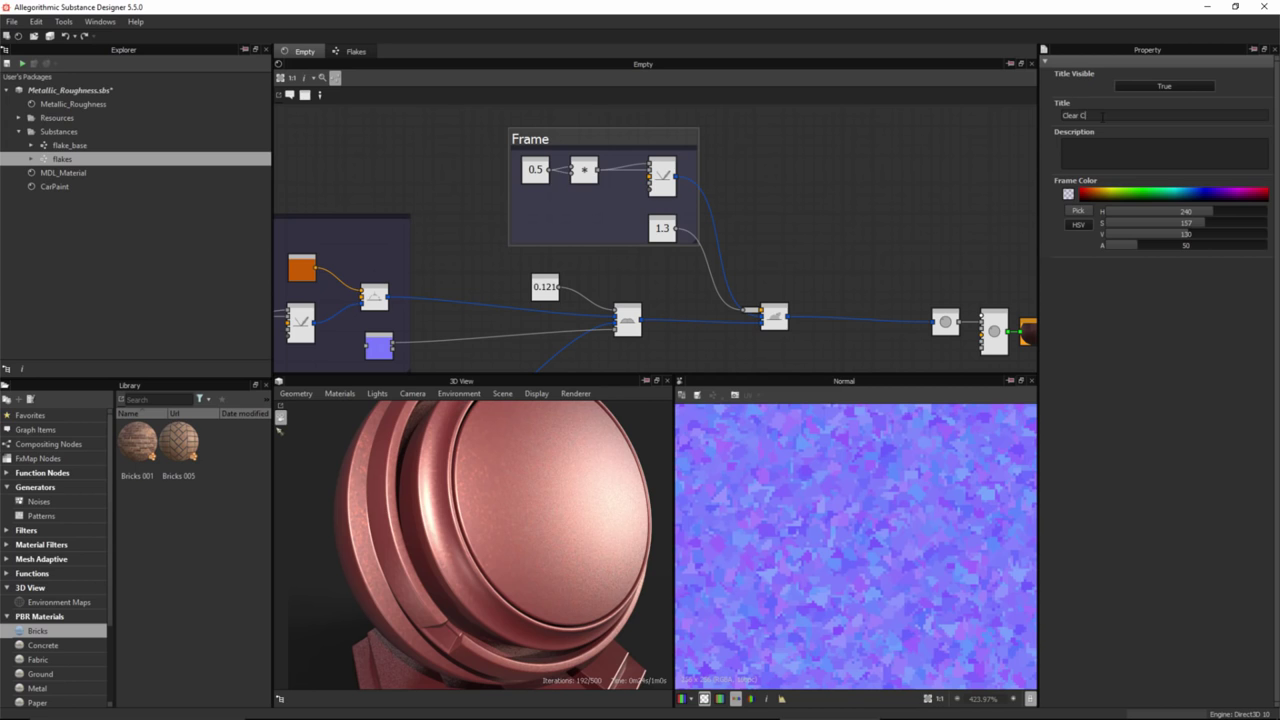
pyautogui.scroll(2, 802, 200)
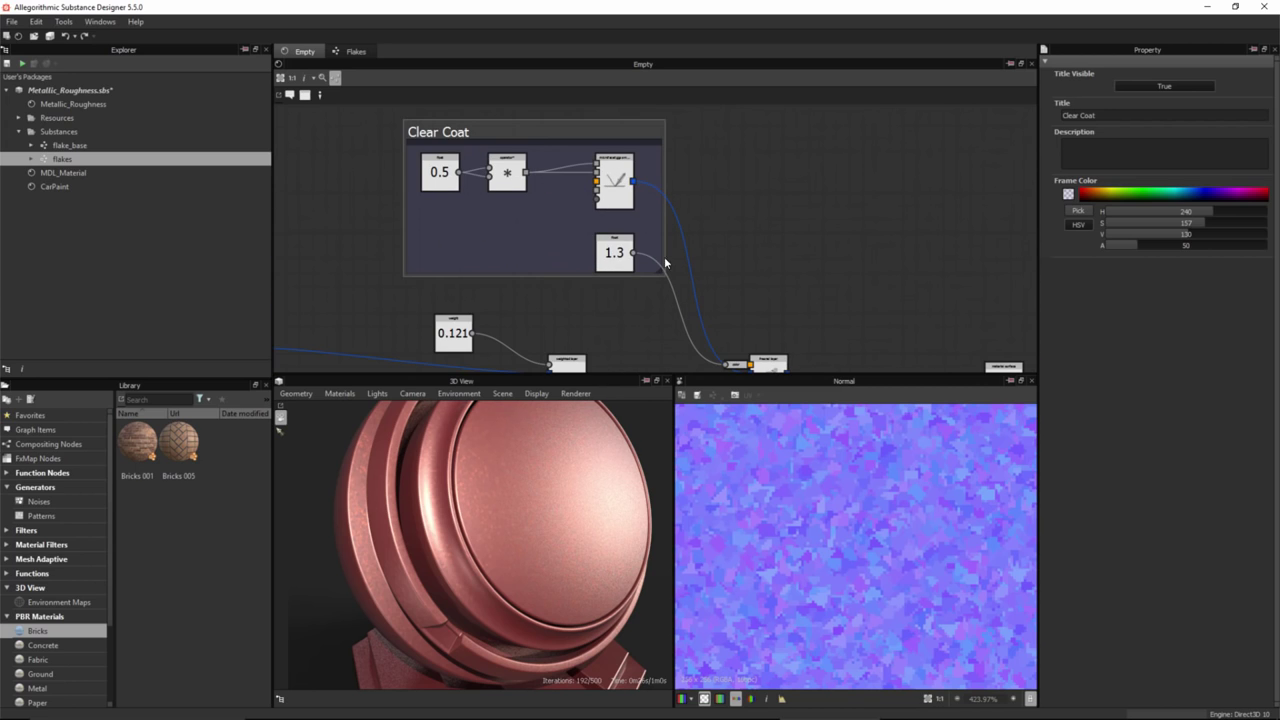
pyautogui.moveTo(660, 271); pyautogui.dragTo(669, 280)
pyautogui.moveTo(718, 291); pyautogui.dragTo(756, 285, button='middle')
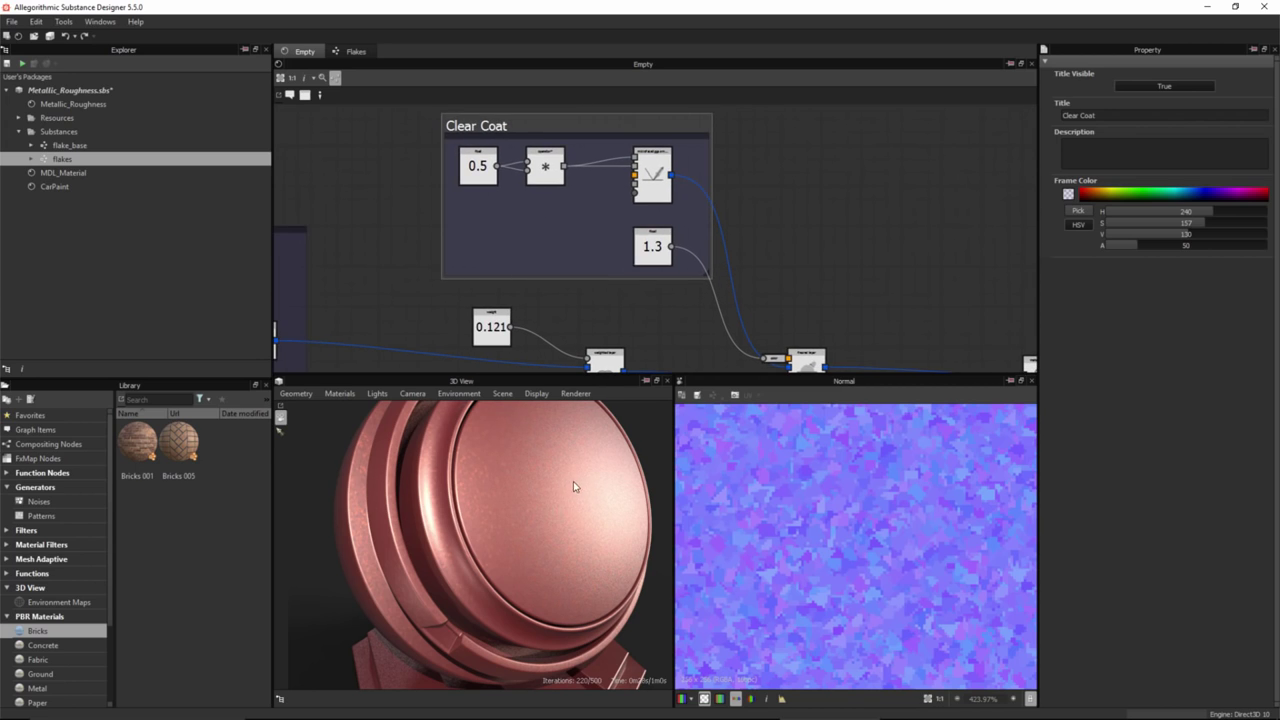
# - Lower the Clear Coat's 0.5 roughness float to 0.083 and check the reflection on the 3D preview
pyautogui.scroll(1, 506, 186)
pyautogui.click(483, 172)
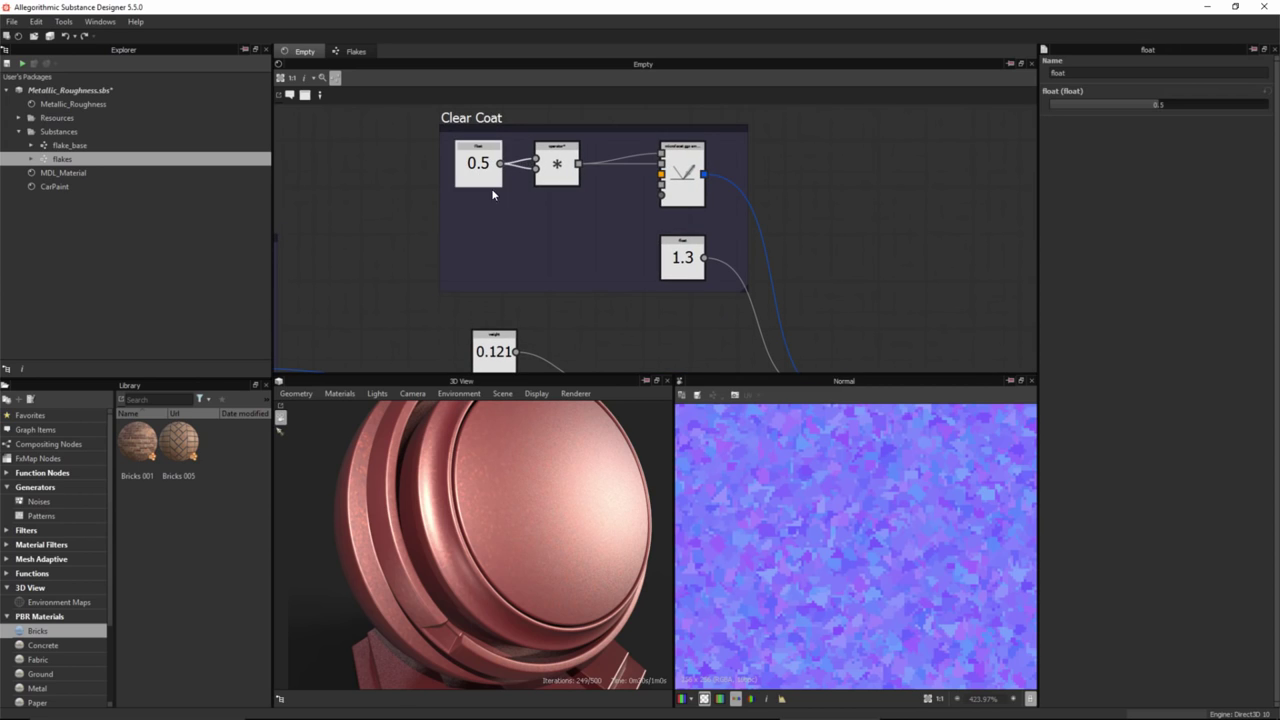
pyautogui.click(1069, 105)
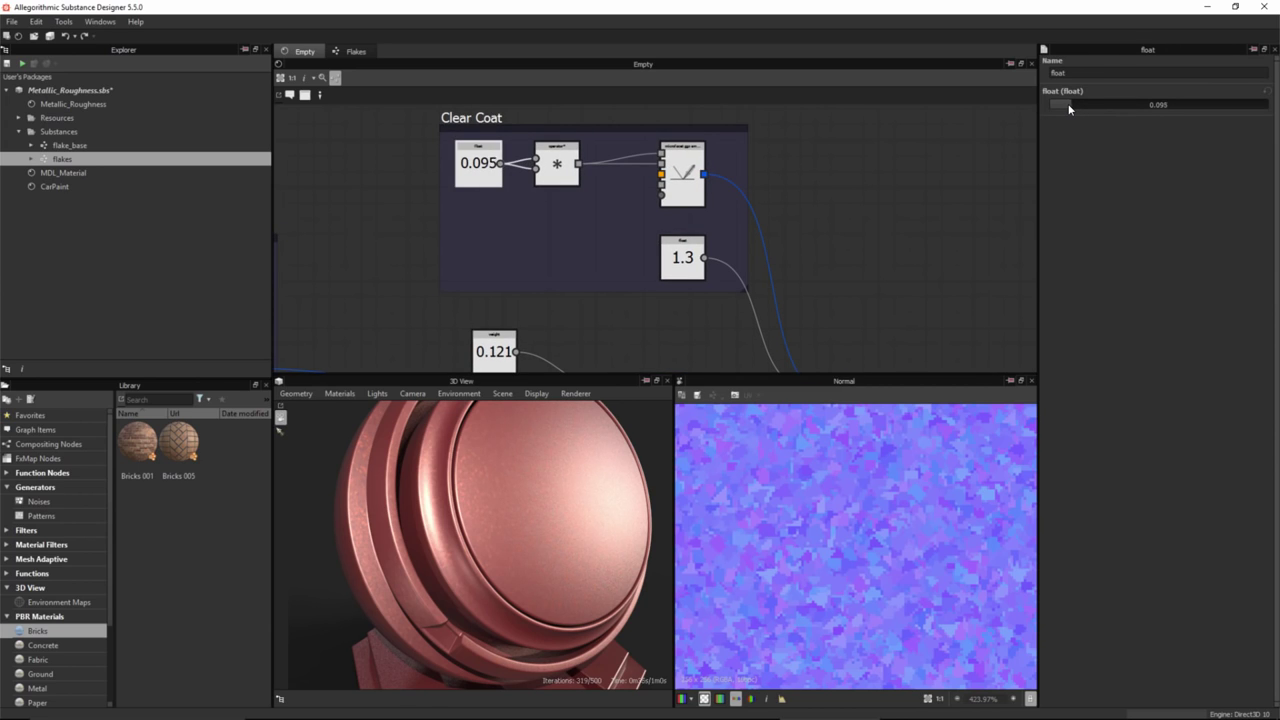
pyautogui.moveTo(1069, 108); pyautogui.dragTo(1068, 108)
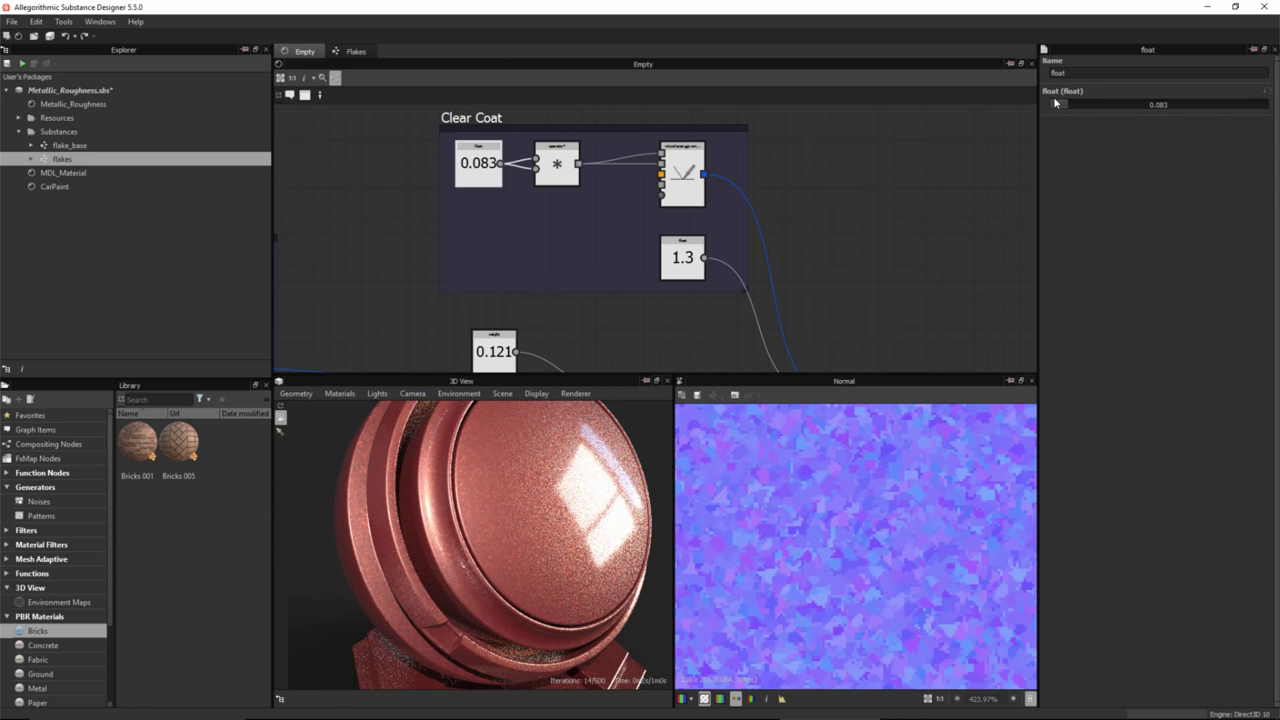
pyautogui.moveTo(603, 530); pyautogui.dragTo(488, 491, button='right')
pyautogui.moveTo(488, 491); pyautogui.dragTo(527, 510)
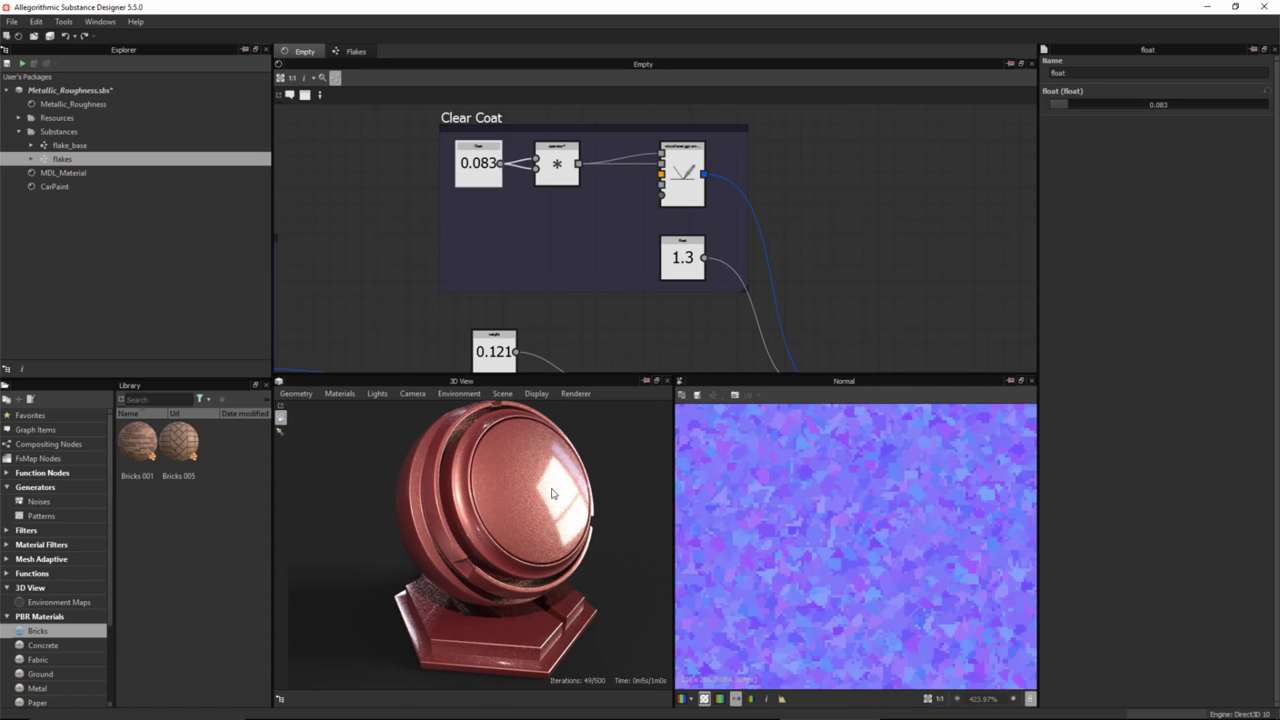
pyautogui.moveTo(528, 519); pyautogui.dragTo(496, 513)
# - Set the Clear Coat's roughness float to 0.08
pyautogui.scroll(-1, 627, 243)
pyautogui.moveTo(562, 203); pyautogui.dragTo(611, 199, button='middle')
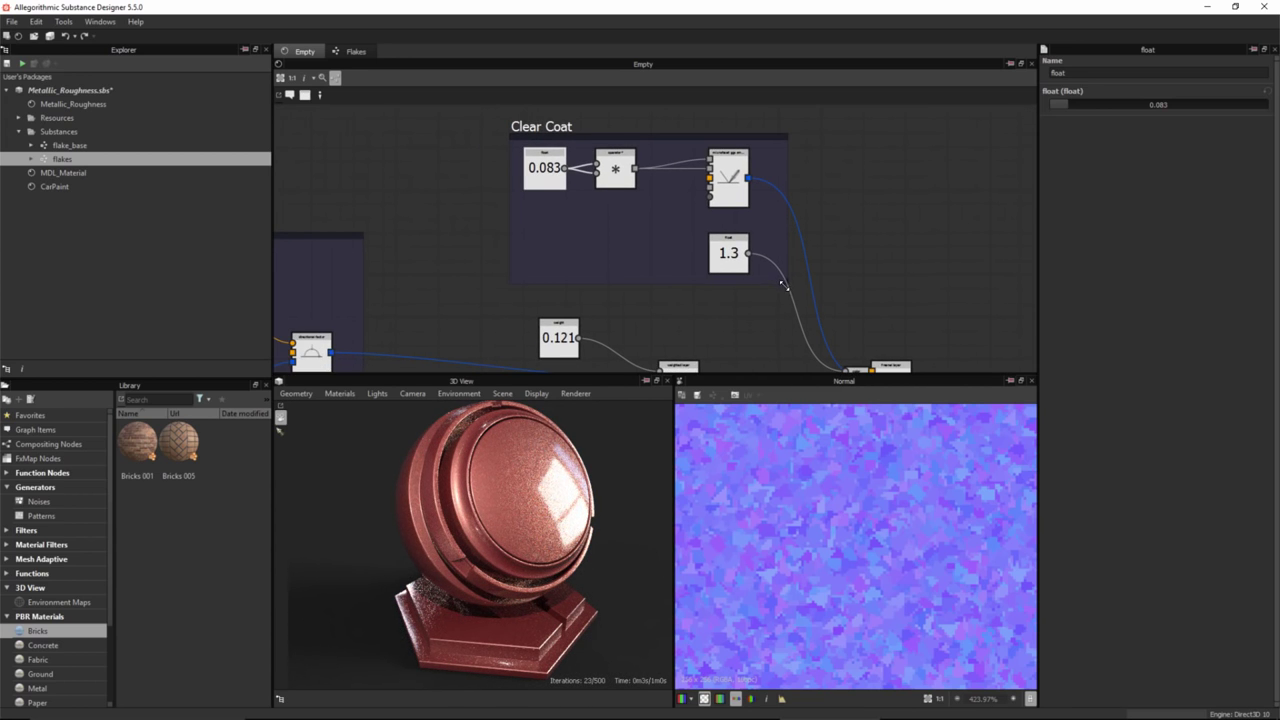
pyautogui.scroll(1, 578, 194)
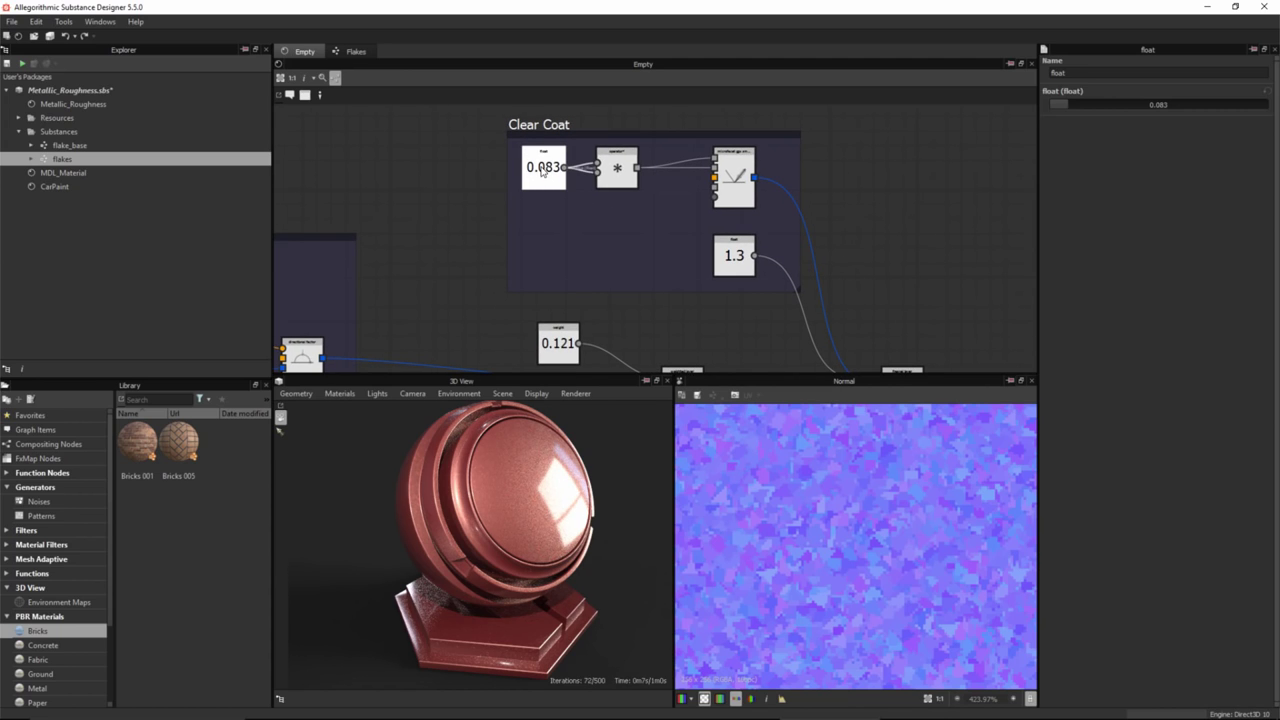
pyautogui.rightClick(541, 168)
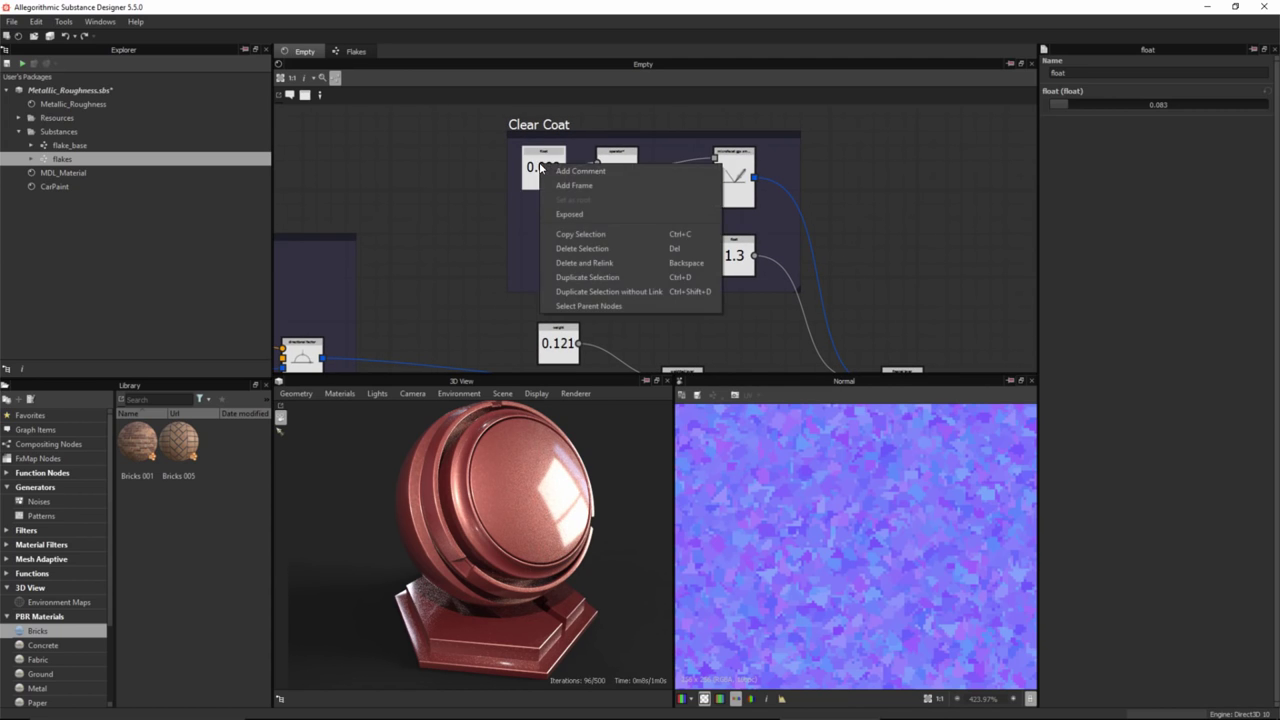
pyautogui.click(454, 191)
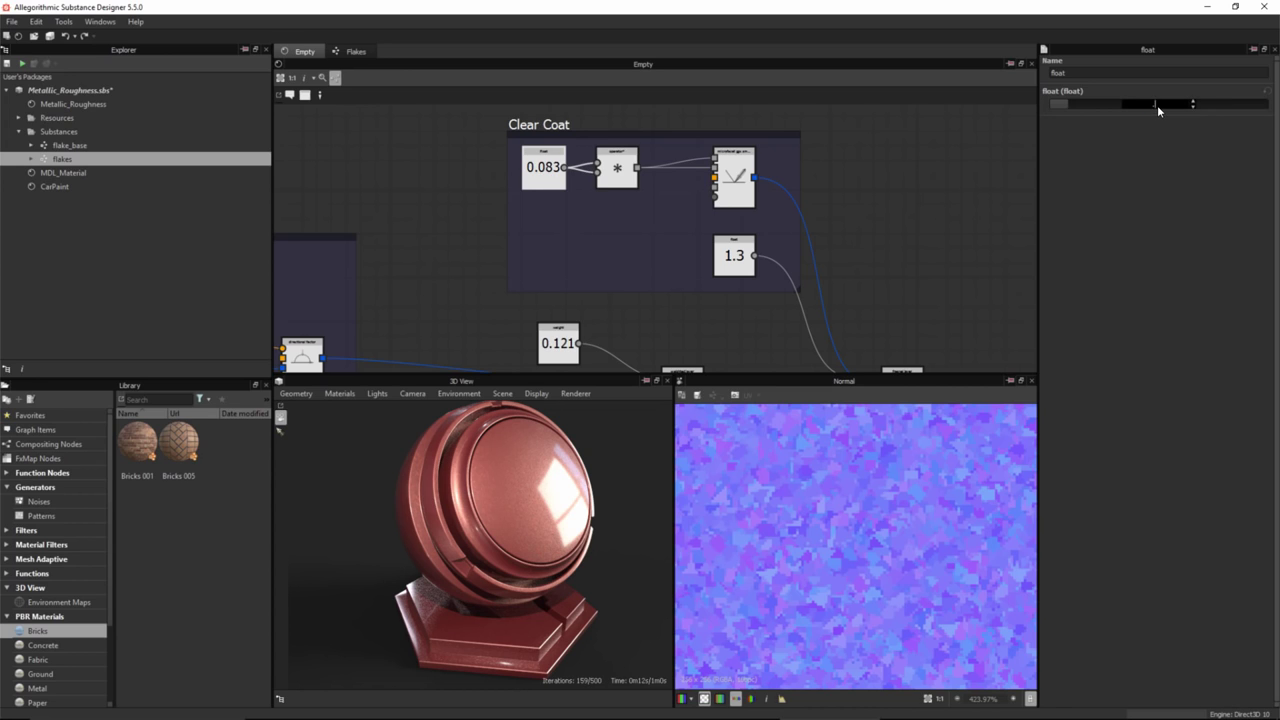
pyautogui.press('Return')
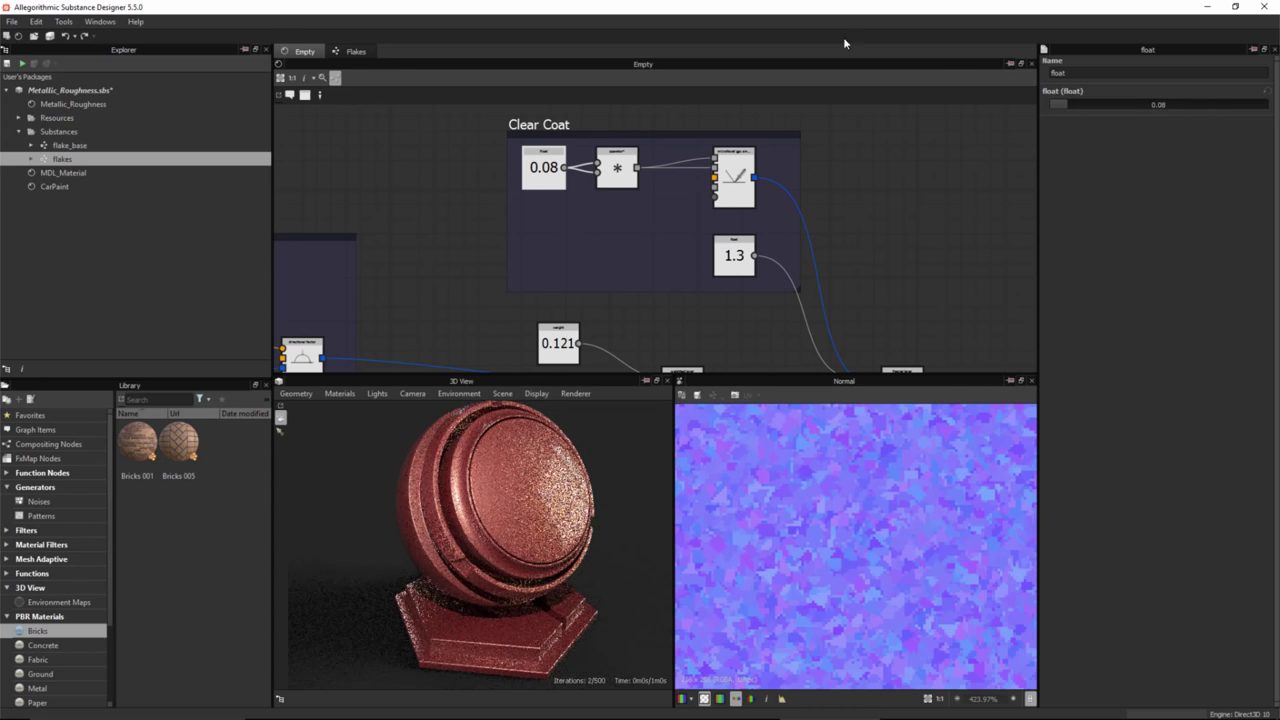
# - Expose the Clear Coat's 0.08 float with gamma type gamma_srgb (2), sampler usage Roughness, and the label Roughness
pyautogui.rightClick(535, 167)
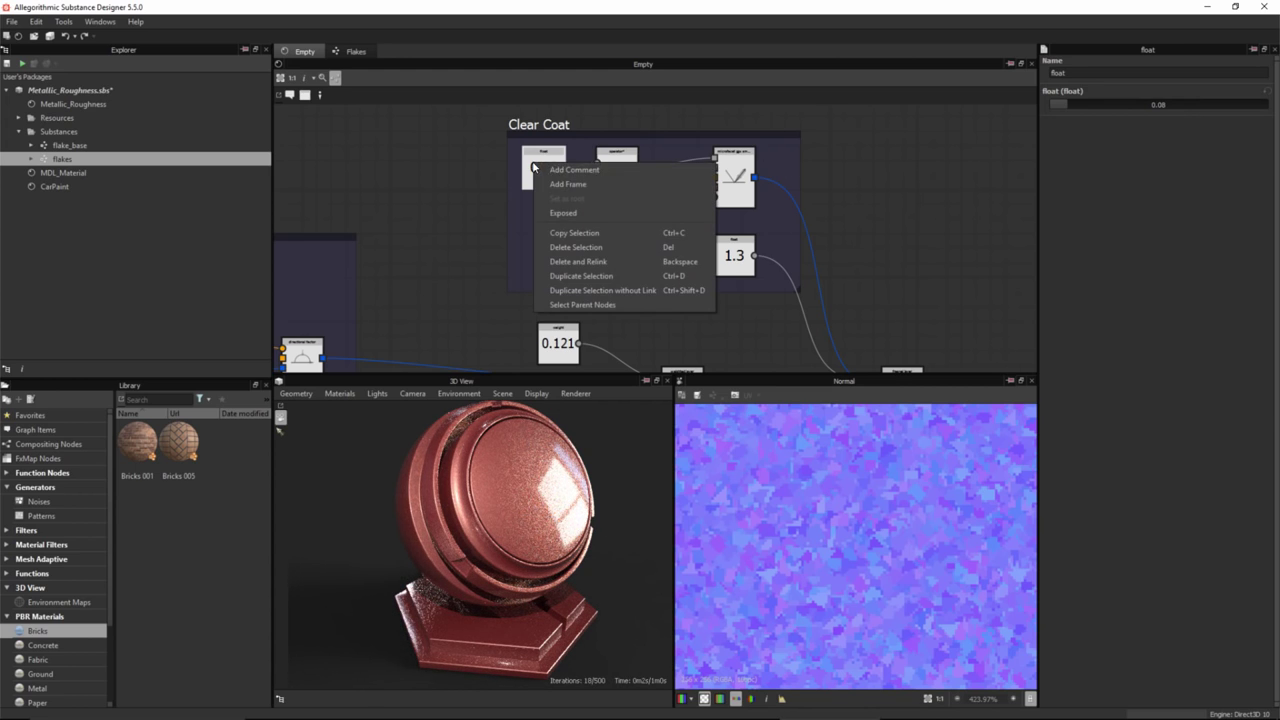
pyautogui.click(556, 211)
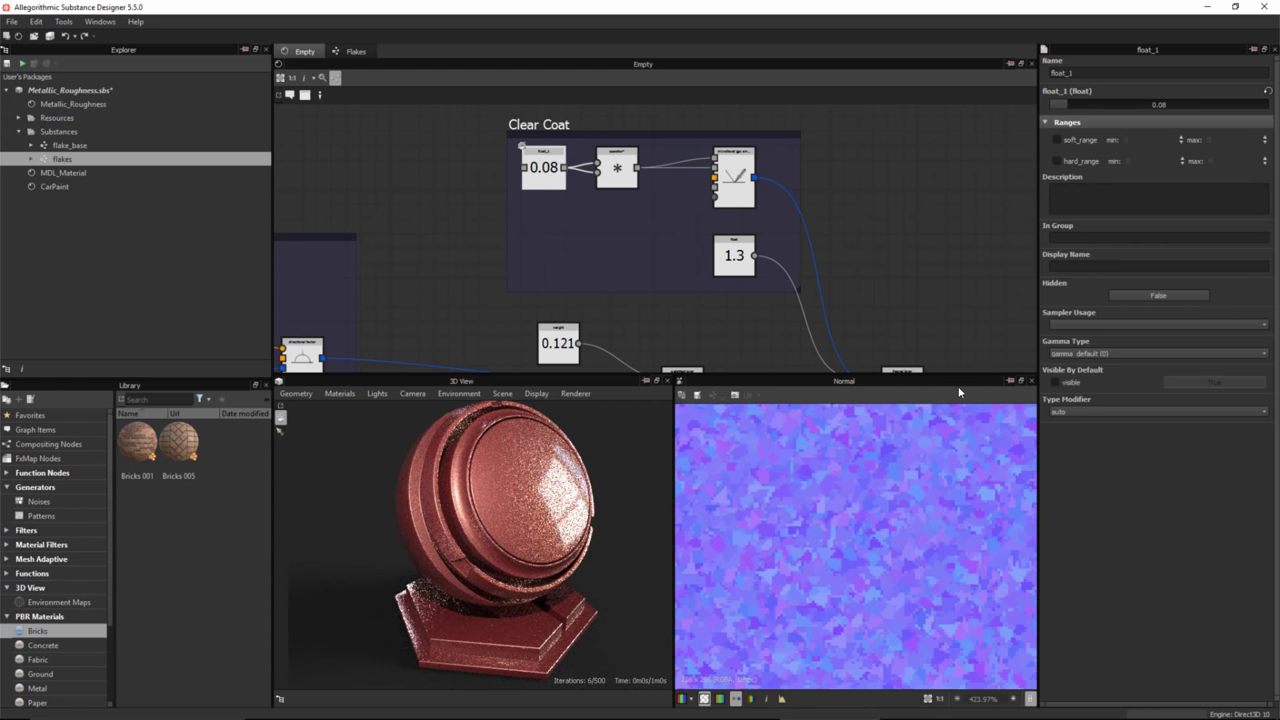
pyautogui.click(1090, 354)
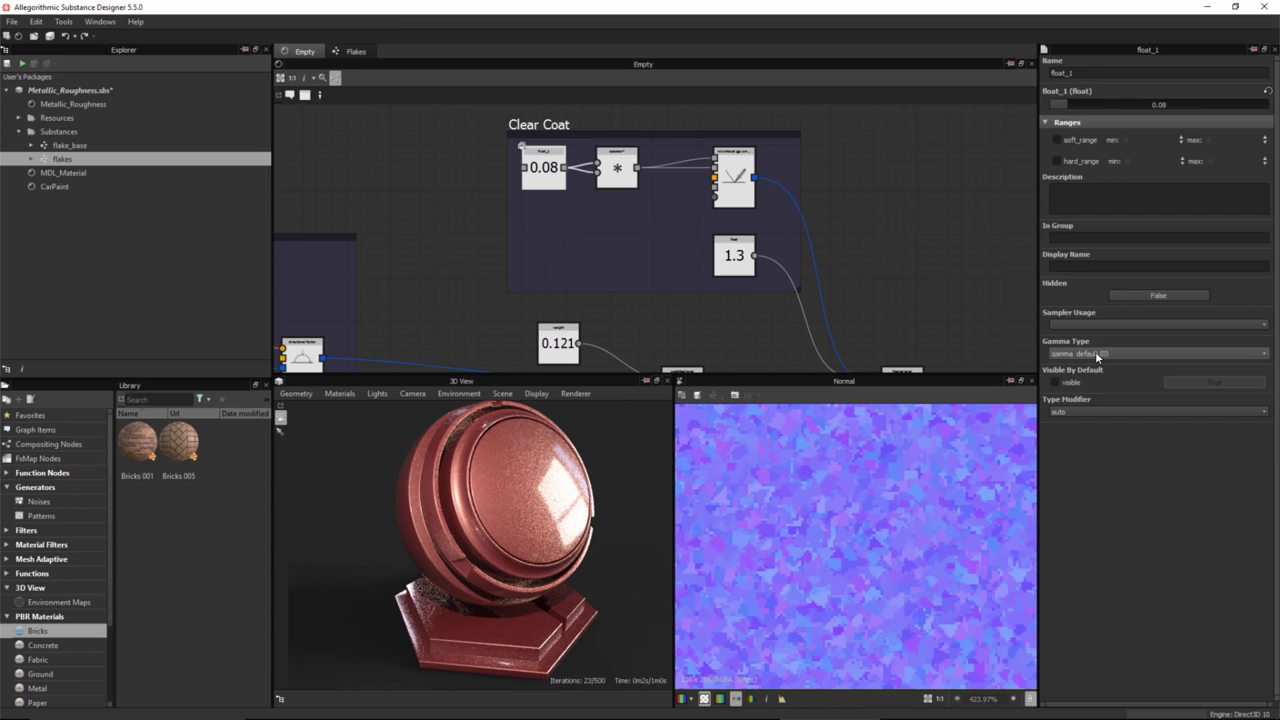
pyautogui.click(1077, 377)
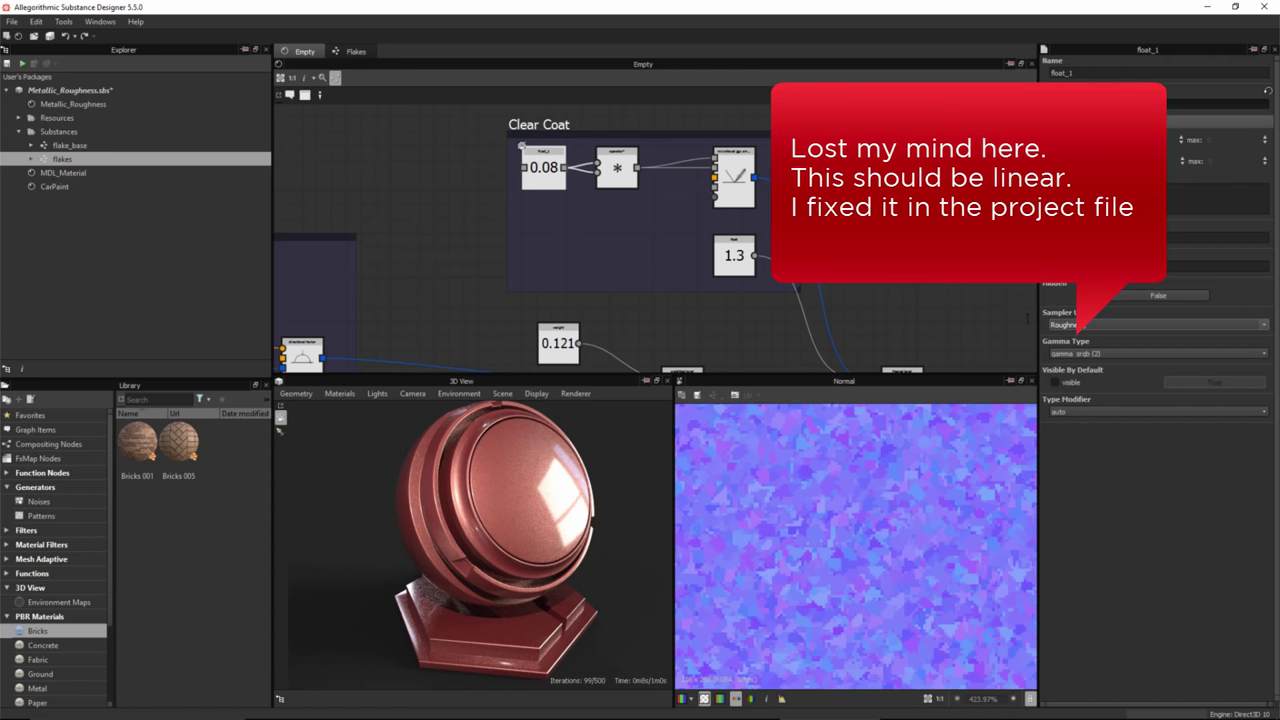
pyautogui.doubleClick(1076, 325)
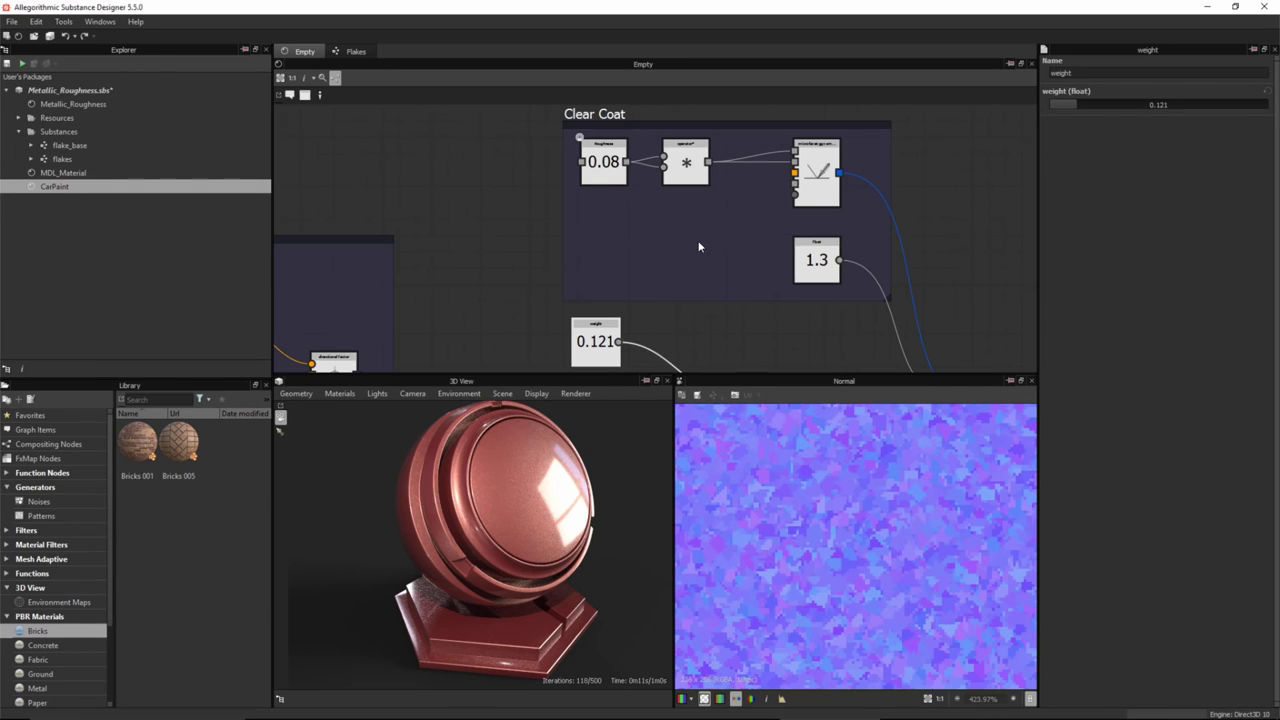
# - Expose the 0.121 weight float feeding the weighted layer and set its gamma type to gamma_linear (1)
pyautogui.moveTo(700, 248); pyautogui.dragTo(697, 202, button='middle')
pyautogui.scroll(1, 711, 243)
pyautogui.moveTo(749, 268); pyautogui.dragTo(756, 224, button='middle')
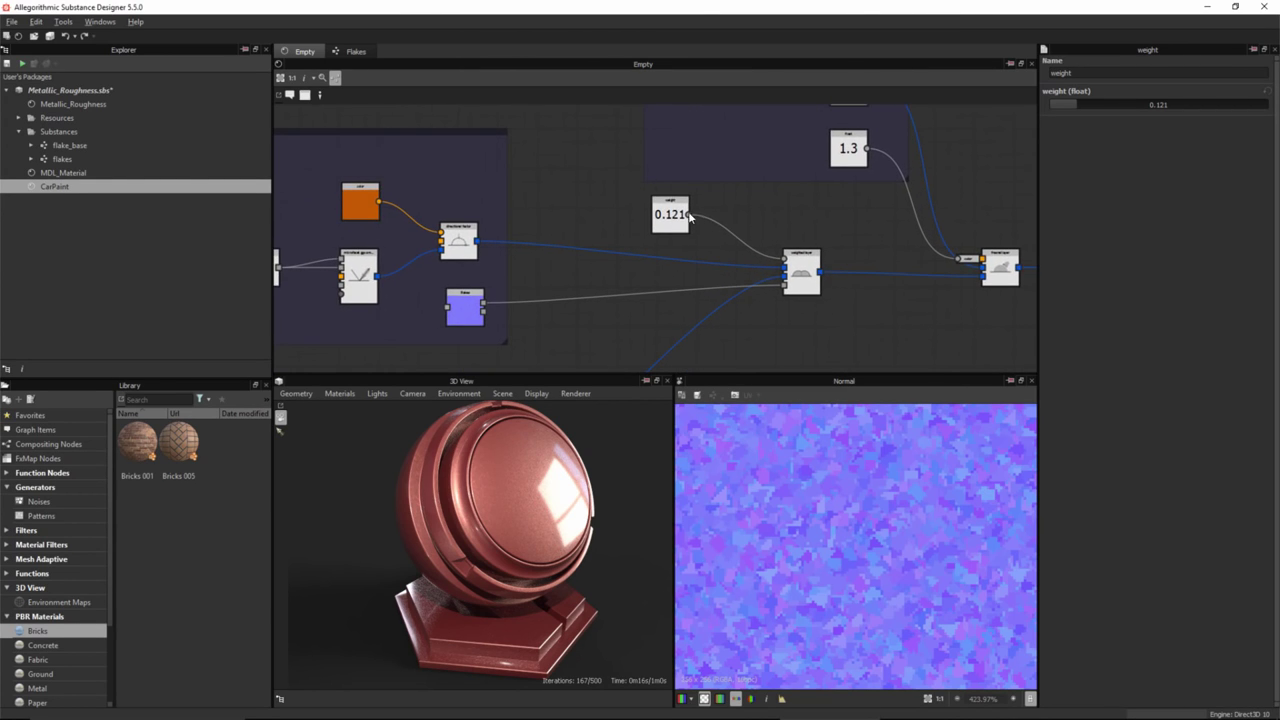
pyautogui.click(670, 216)
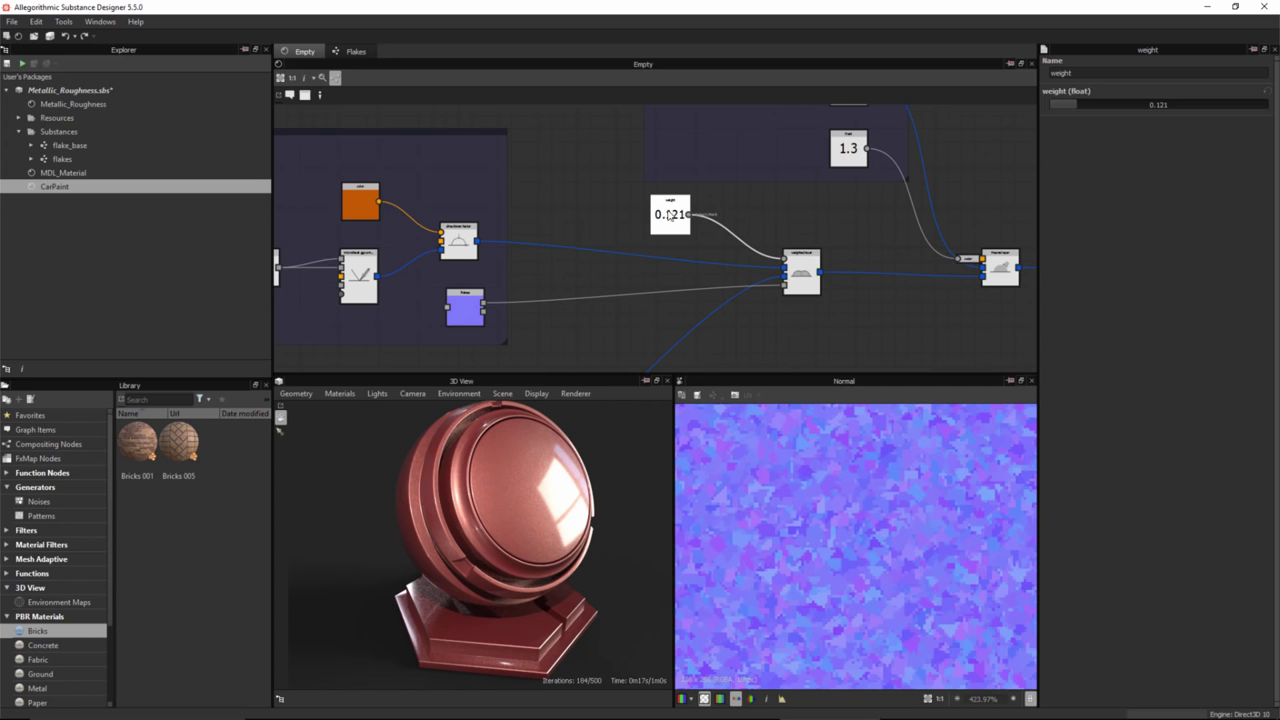
pyautogui.scroll(2, 795, 250)
pyautogui.moveTo(551, 260); pyautogui.dragTo(570, 223, button='middle')
pyautogui.scroll(-1, 765, 228)
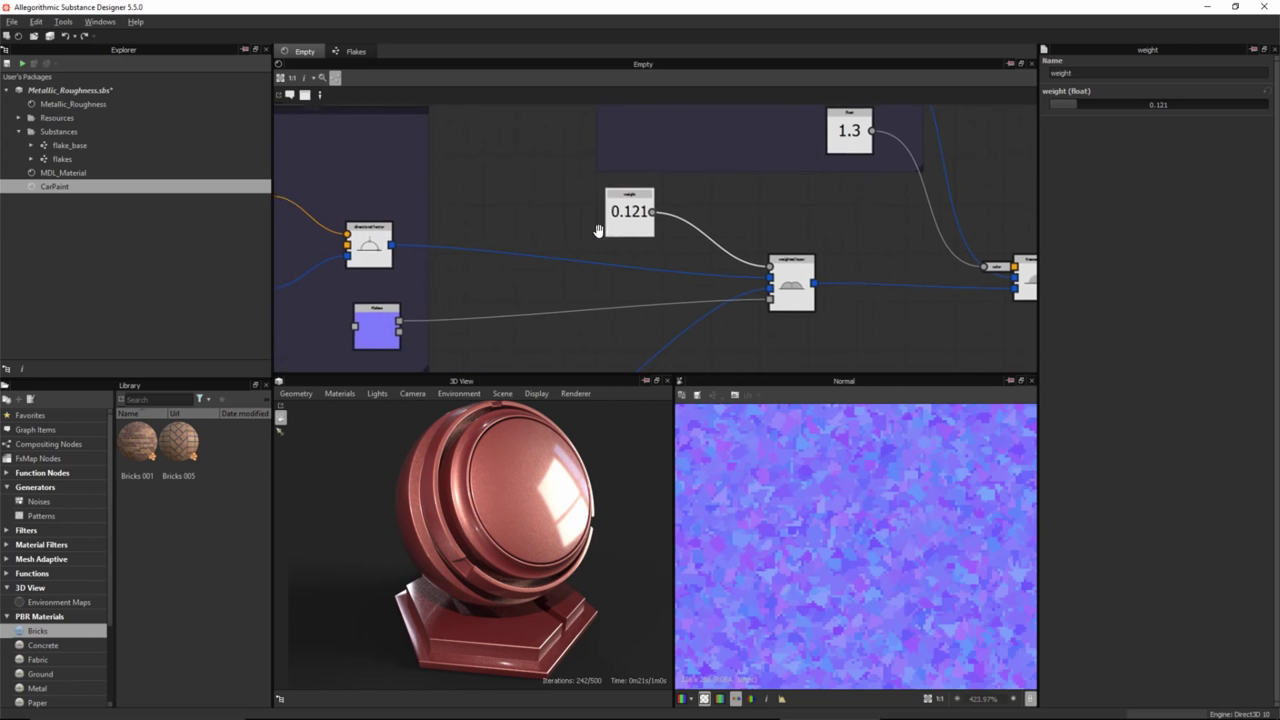
pyautogui.scroll(2, 660, 235)
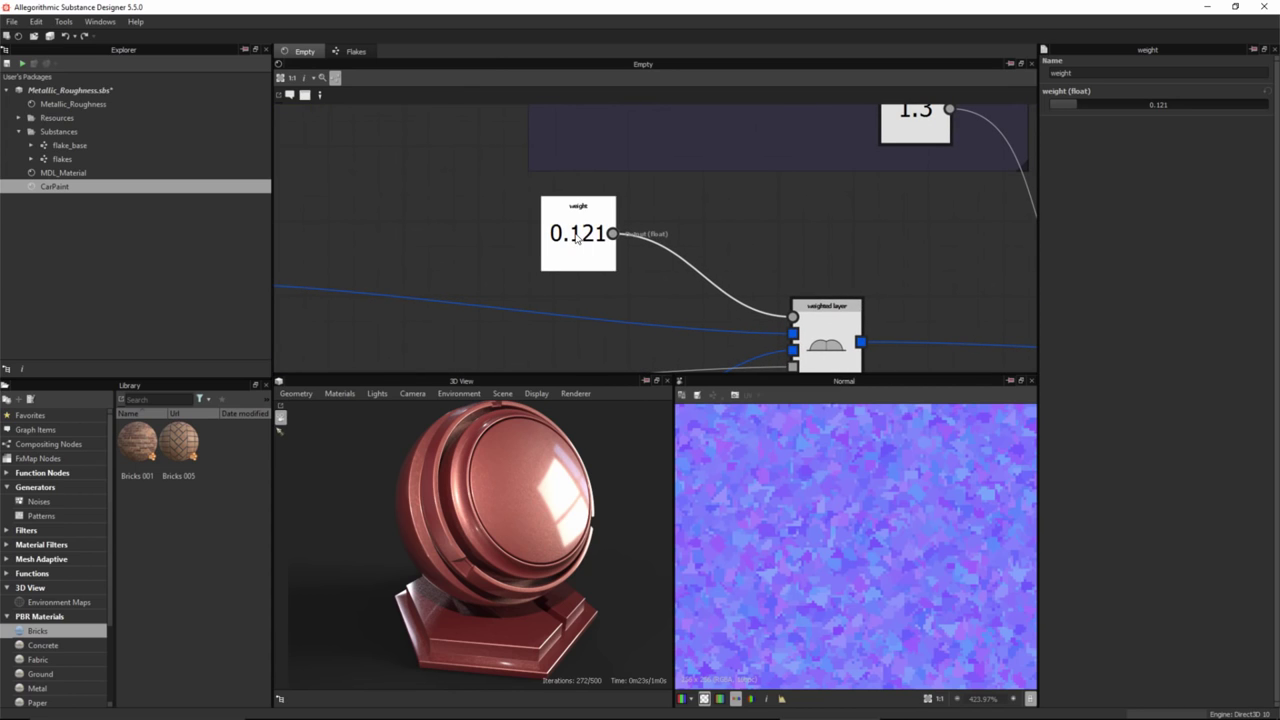
pyautogui.rightClick(574, 227)
pyautogui.click(592, 268)
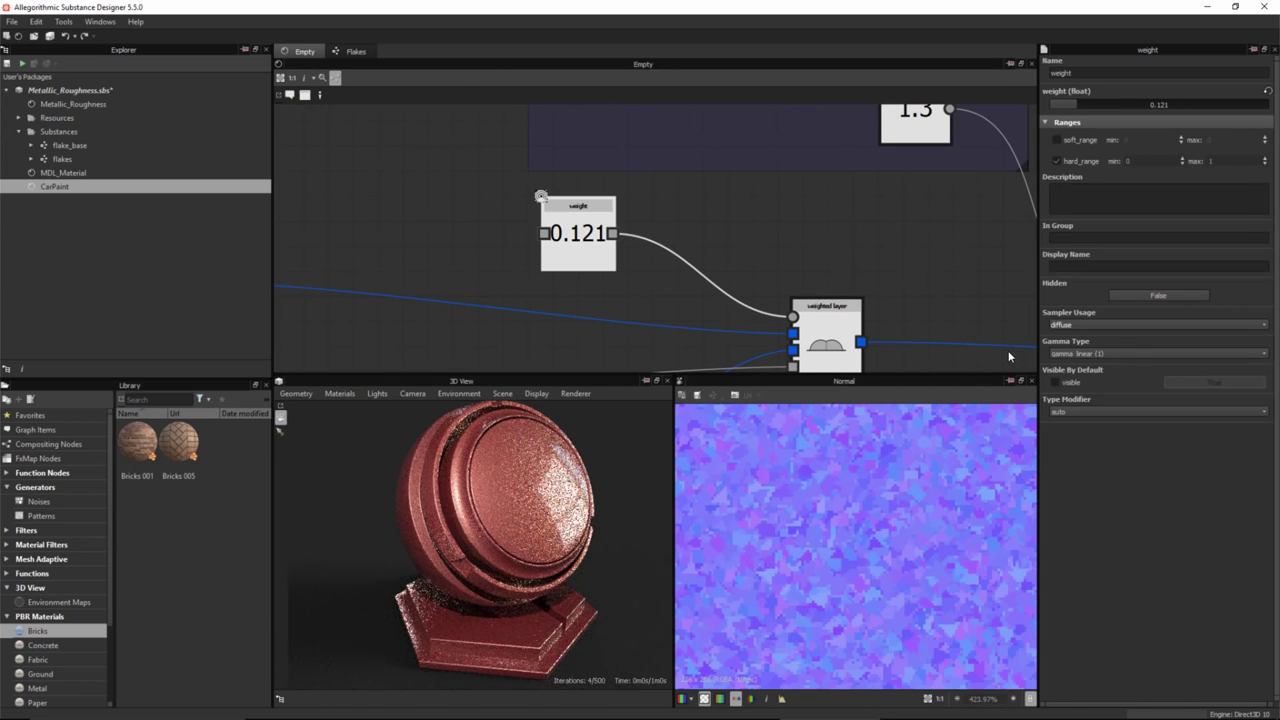
pyautogui.click(1069, 355)
pyautogui.click(1097, 374)
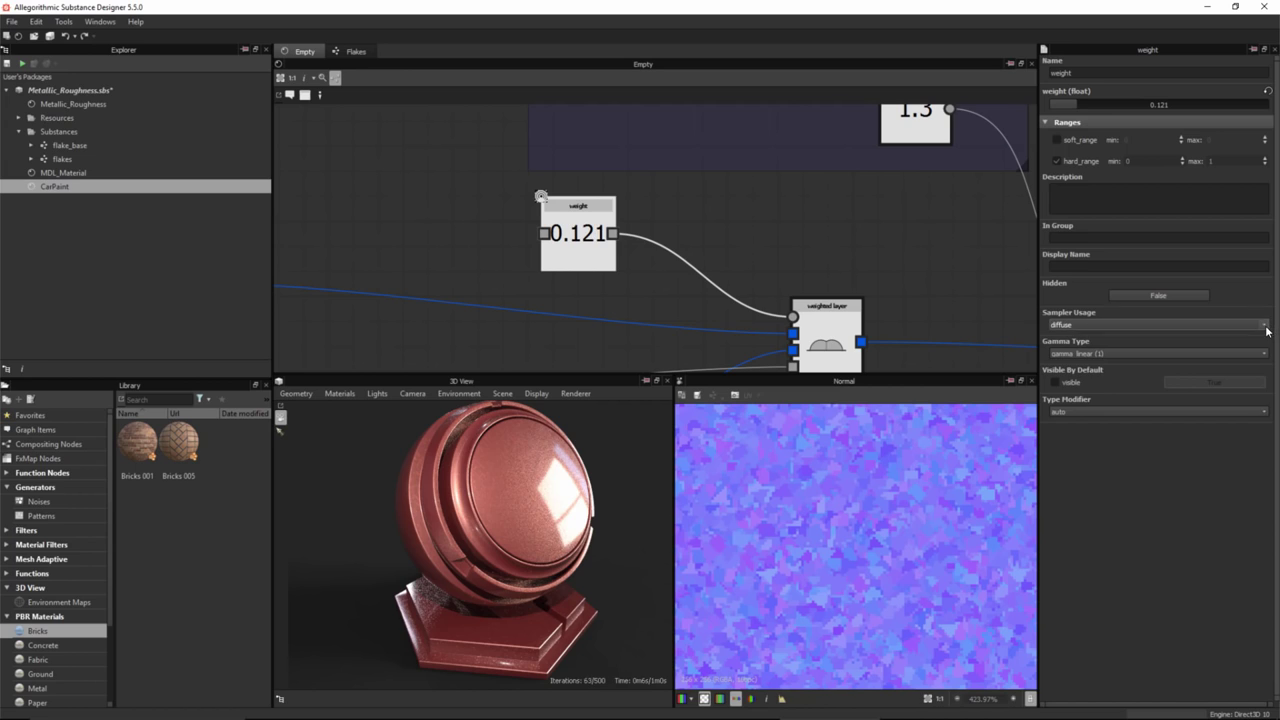
# - Clear the exposed weight float's sampler usage and set its display name to Flakes Weight
pyautogui.click(1089, 325)
pyautogui.click(1089, 327)
pyautogui.moveTo(1085, 325); pyautogui.dragTo(1028, 327)
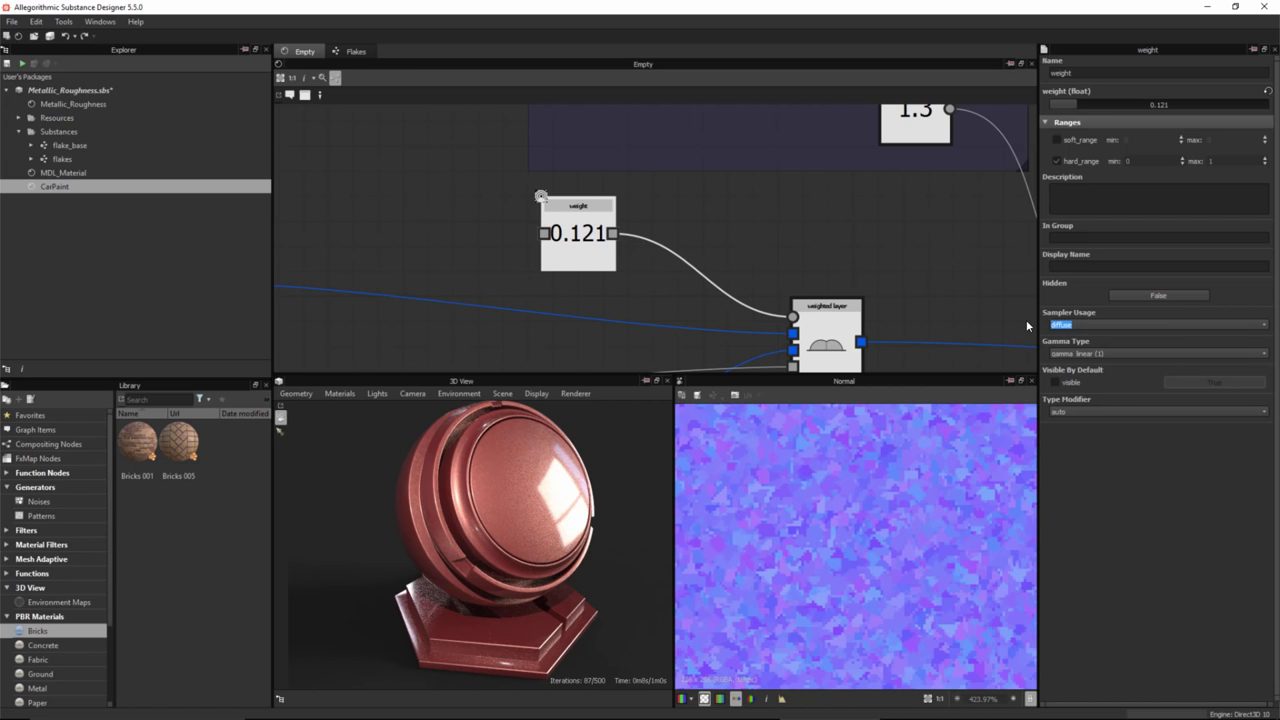
pyautogui.press('BackSpace')
pyautogui.write('t')
pyautogui.press('Return')
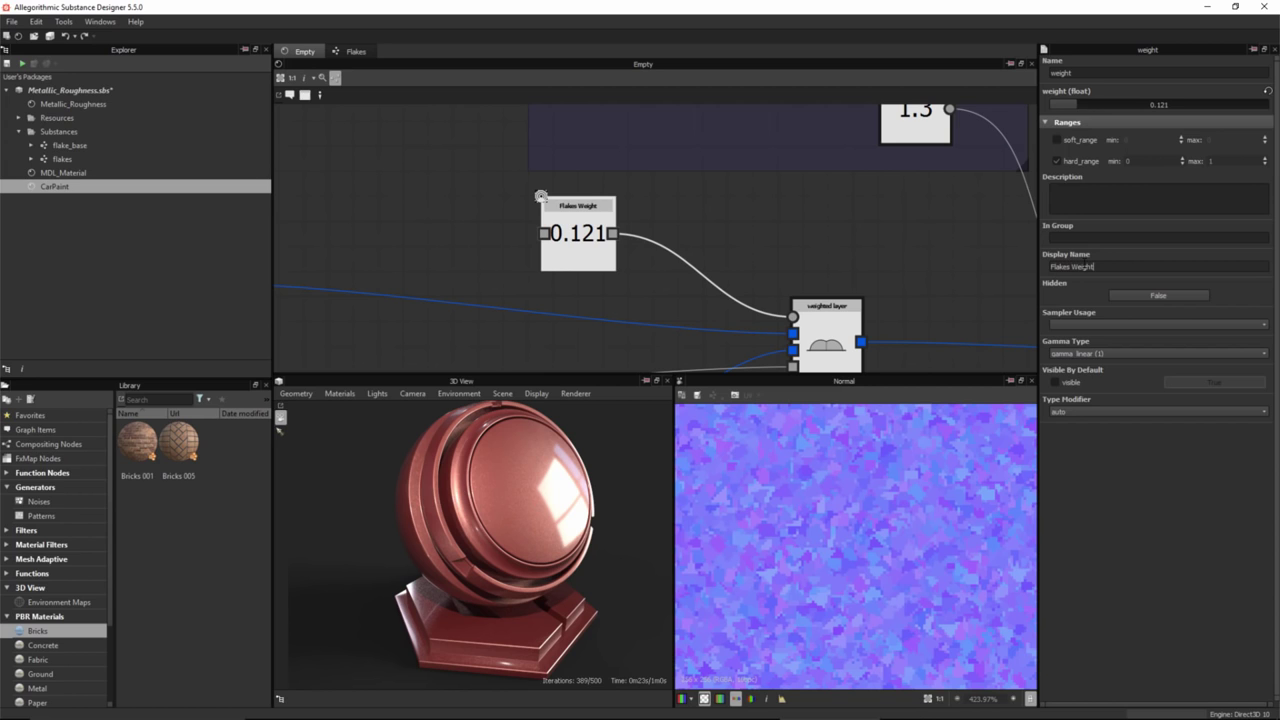
pyautogui.click(838, 243)
# - Set the float feeding the multiply operator in the Flakes group to 0.35
pyautogui.scroll(-2, 769, 246)
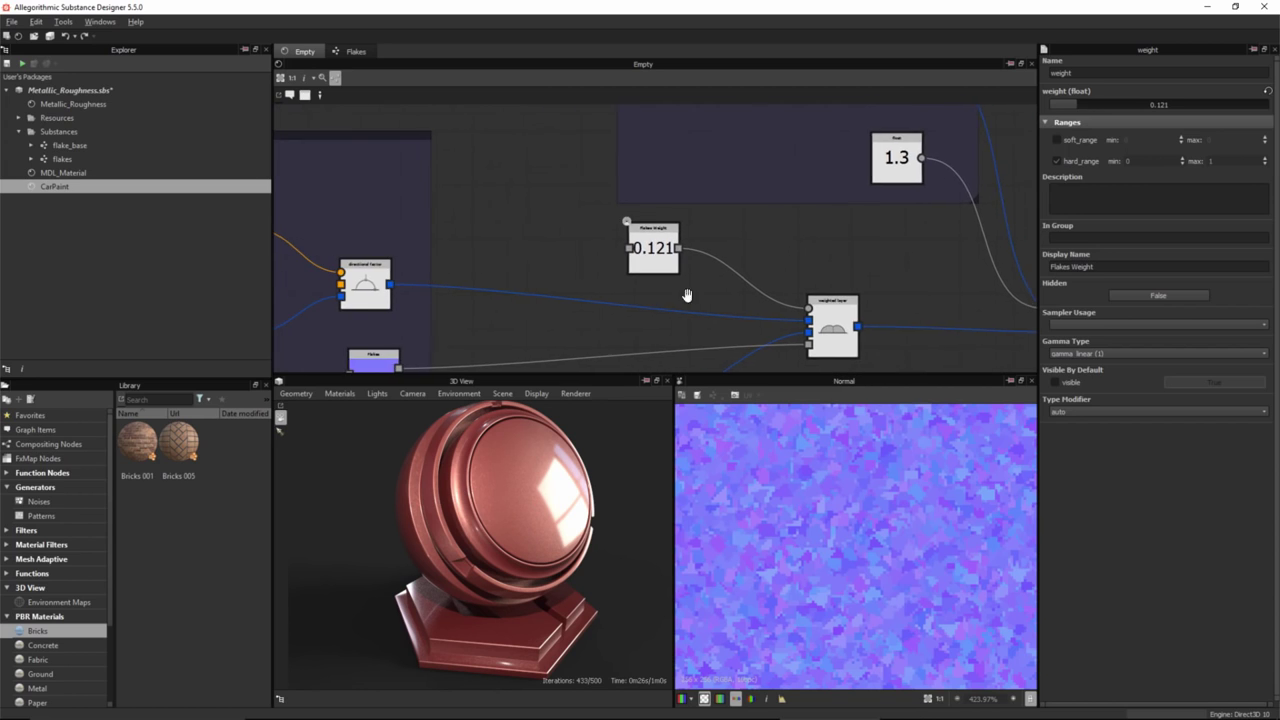
pyautogui.moveTo(689, 295); pyautogui.dragTo(770, 261, button='middle')
pyautogui.scroll(-3, 796, 278)
pyautogui.moveTo(574, 290); pyautogui.dragTo(711, 254, button='middle')
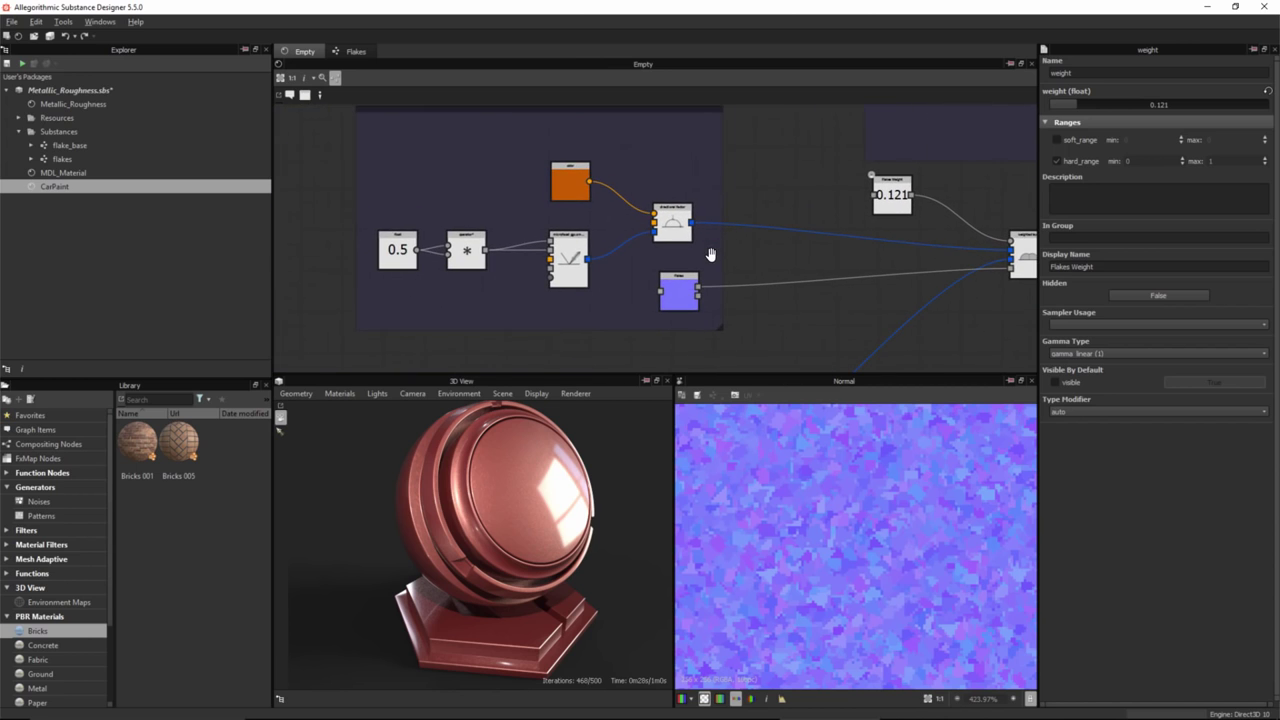
pyautogui.scroll(4, 484, 282)
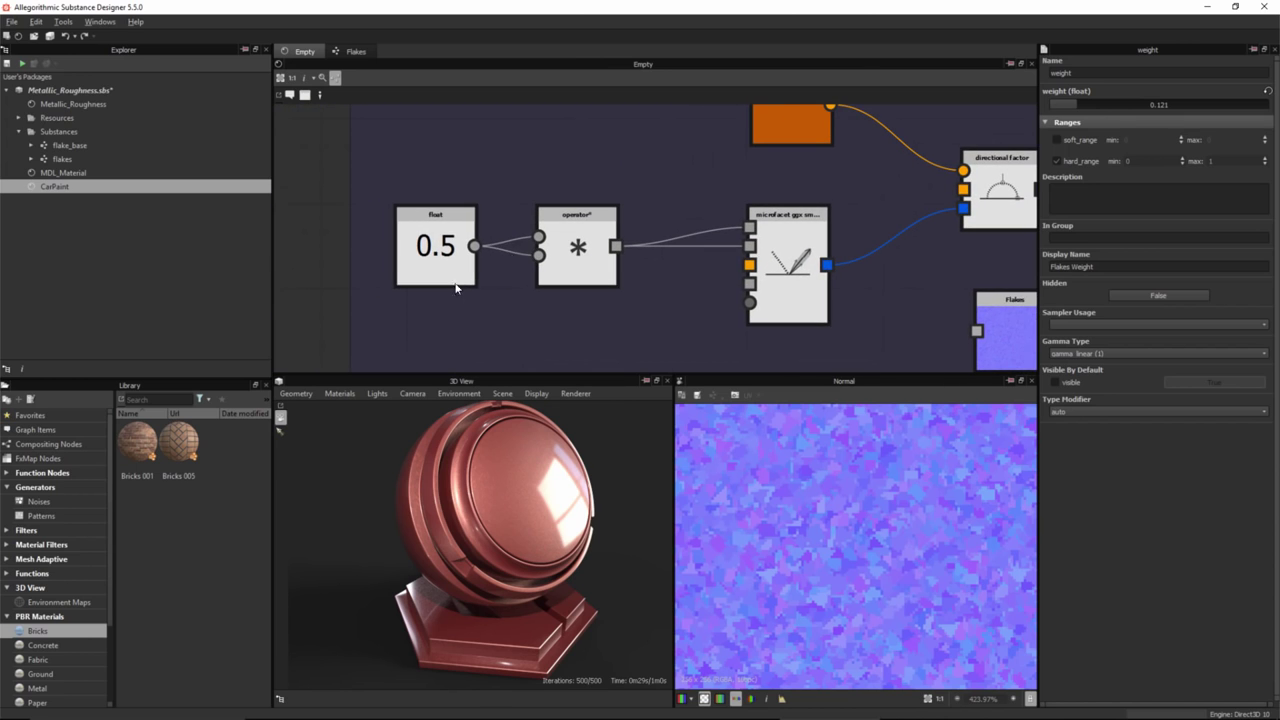
pyautogui.click(450, 262)
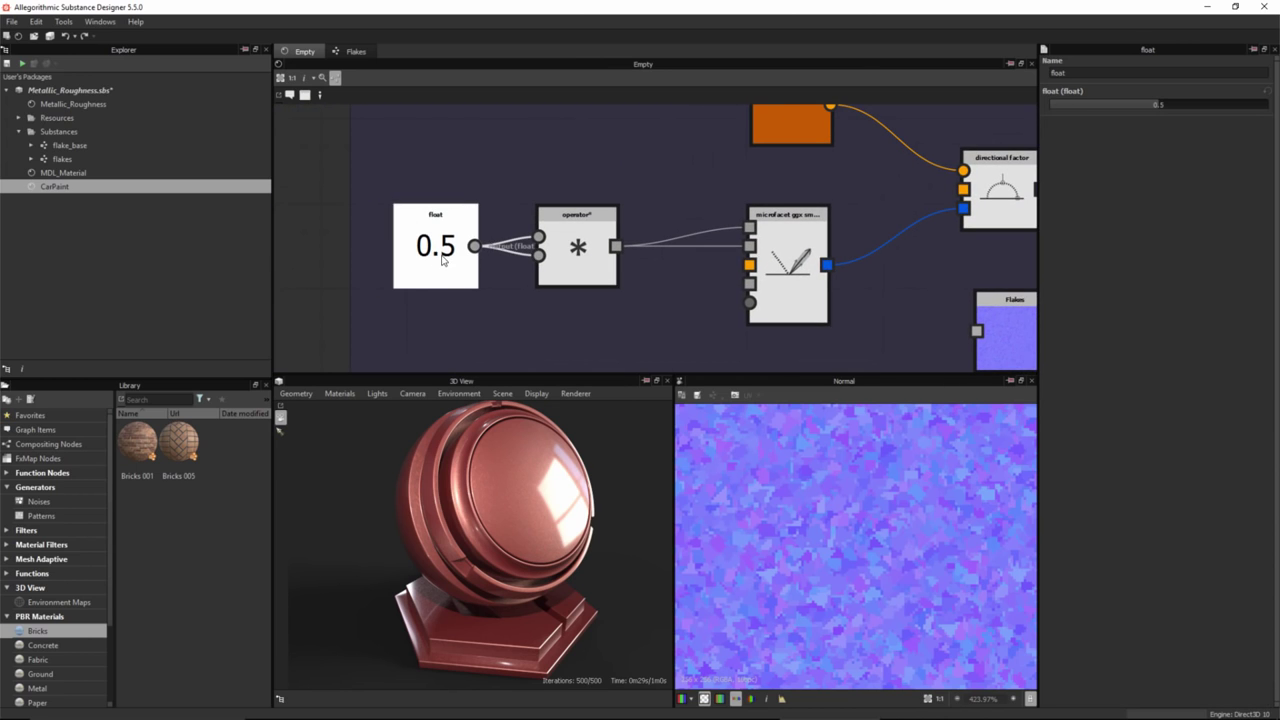
pyautogui.scroll(-3, 742, 246)
pyautogui.scroll(-2, 742, 246)
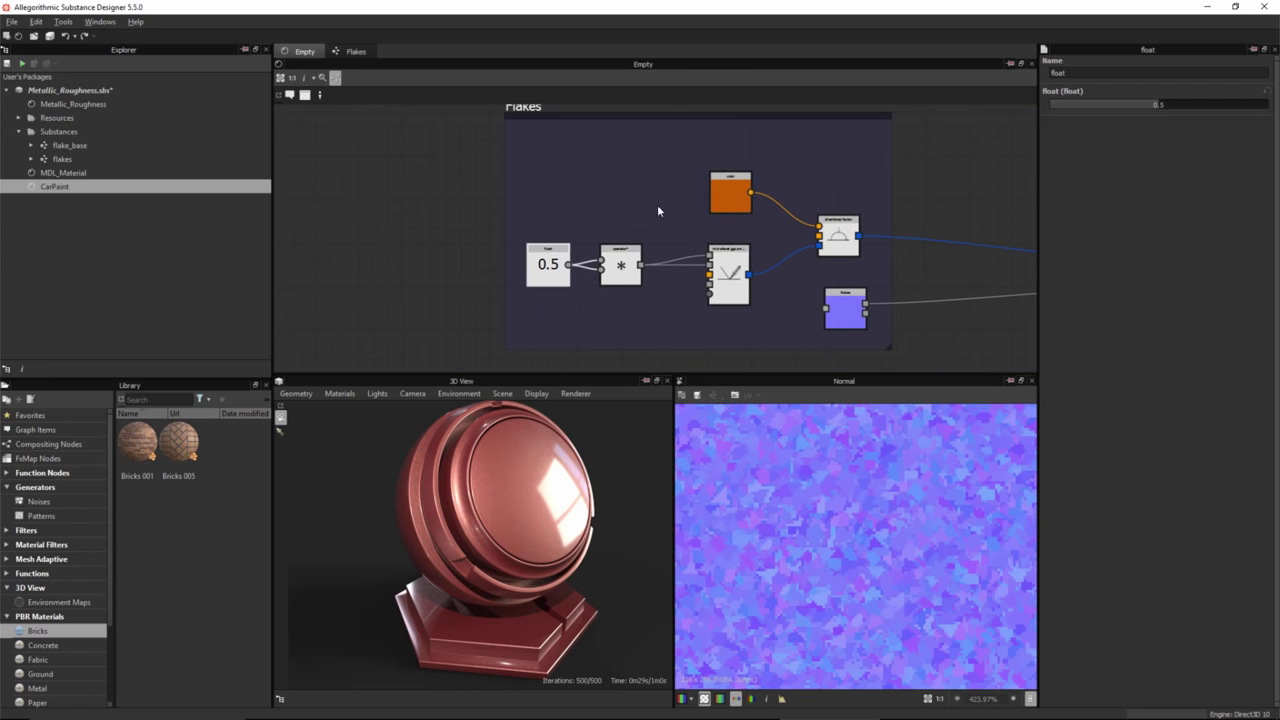
pyautogui.moveTo(584, 169); pyautogui.dragTo(559, 178, button='middle')
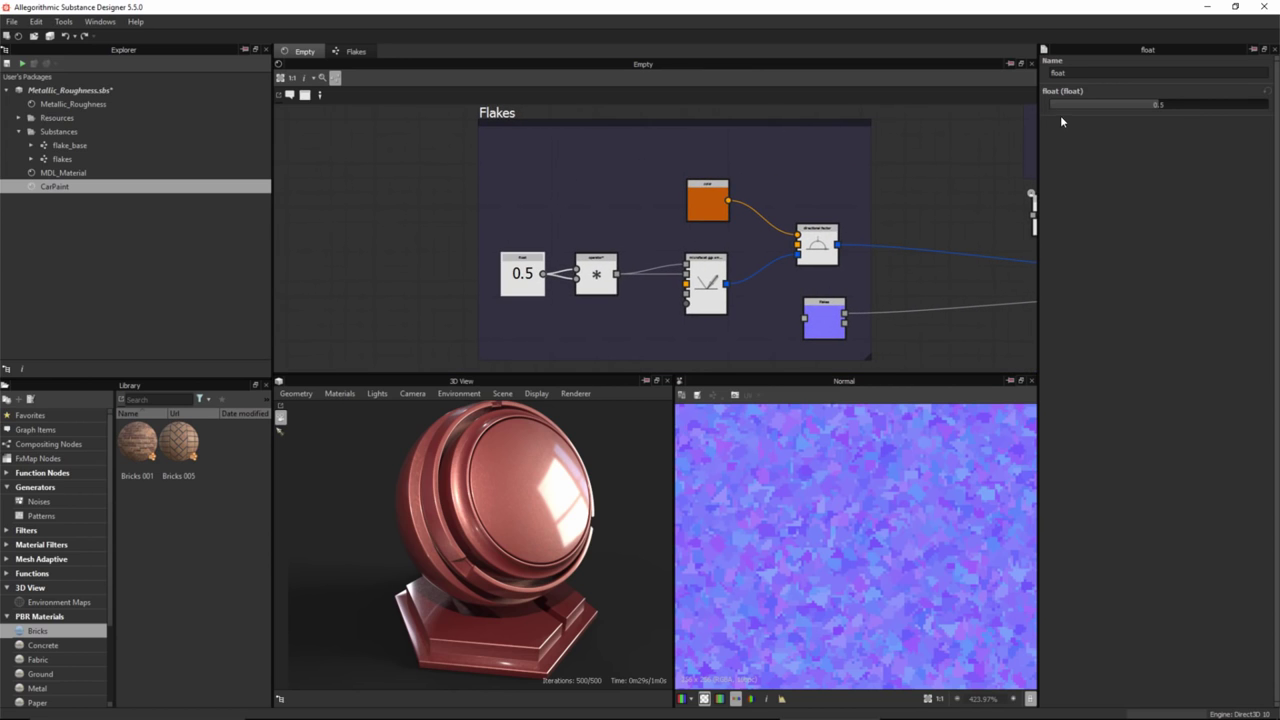
pyautogui.moveTo(1126, 107); pyautogui.dragTo(1114, 101)
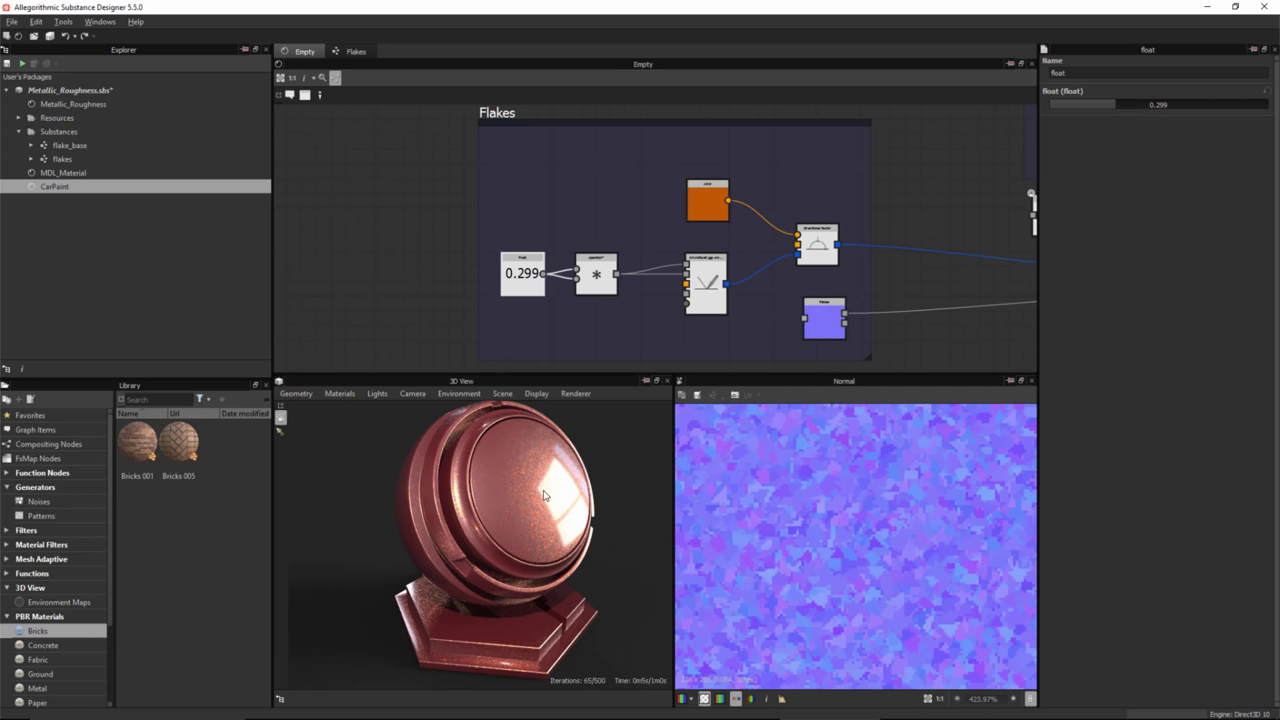
pyautogui.click(1159, 102)
pyautogui.doubleClick(1161, 104)
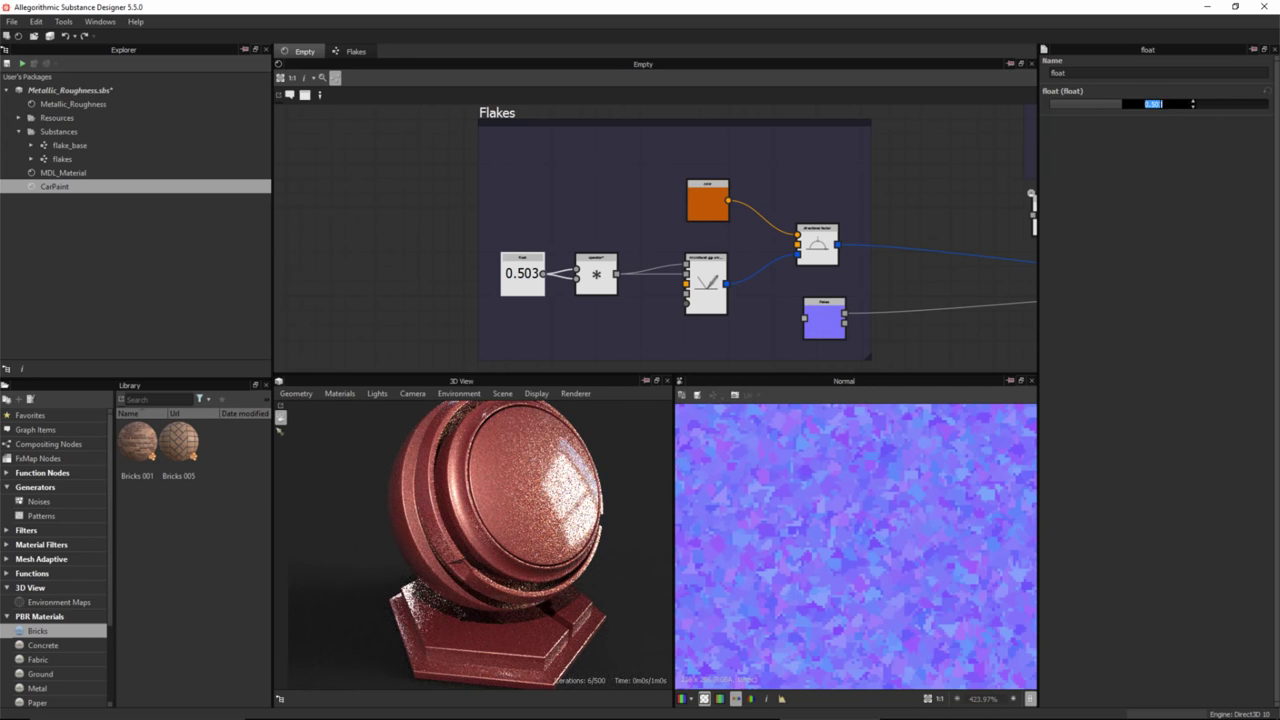
pyautogui.write('.')
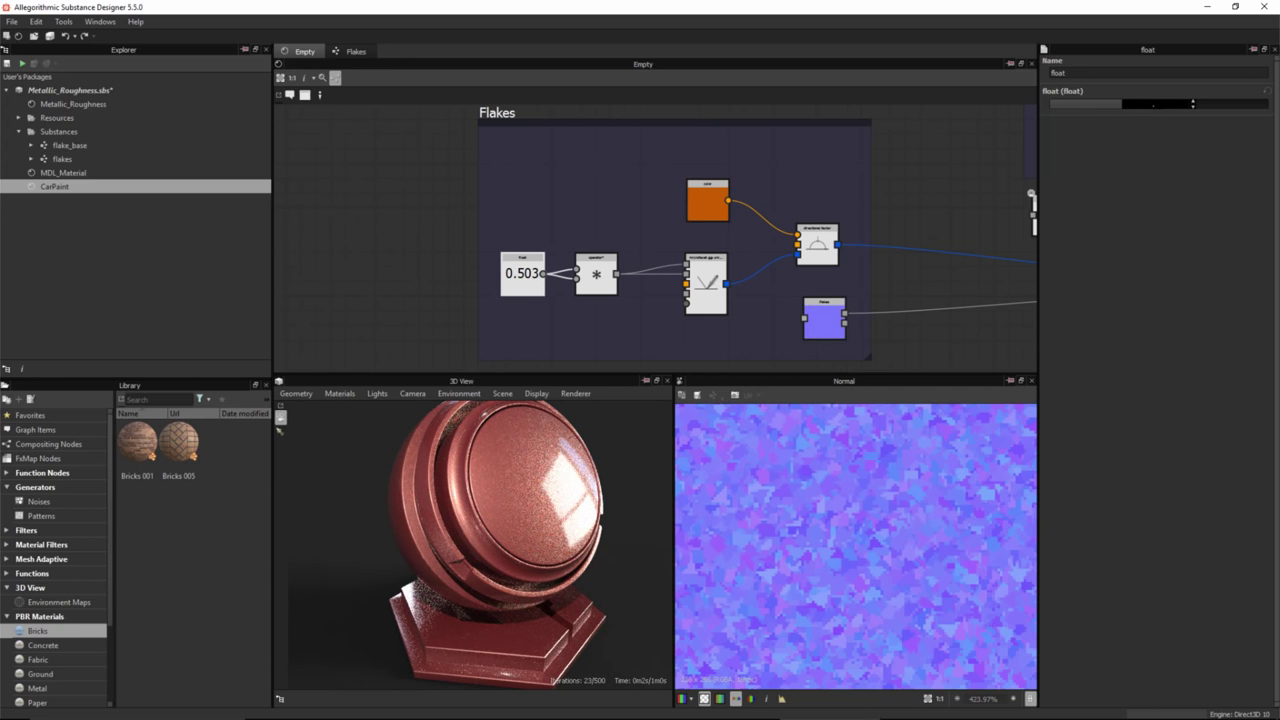
pyautogui.write('35')
pyautogui.press('Return')
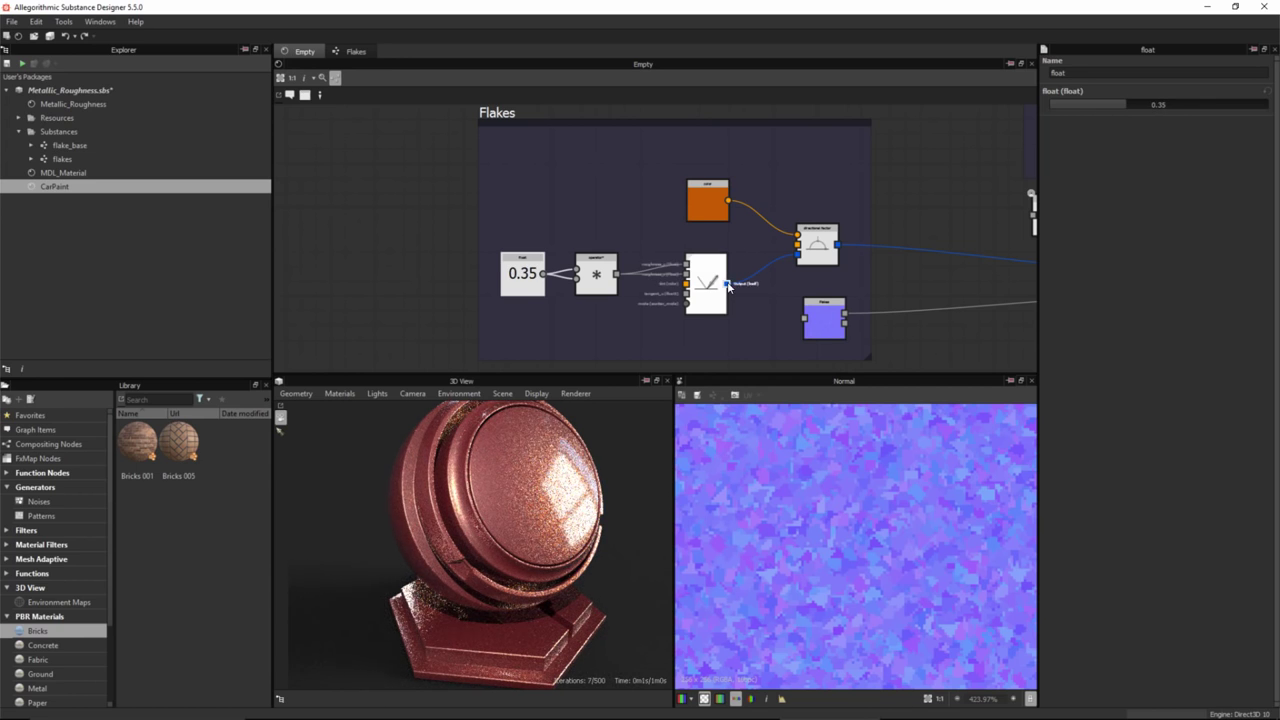
# - Expose the Flakes group's 0.35 float with gamma type gamma_linear (1) and the display name Flakes Roughness
pyautogui.rightClick(526, 277)
pyautogui.click(540, 323)
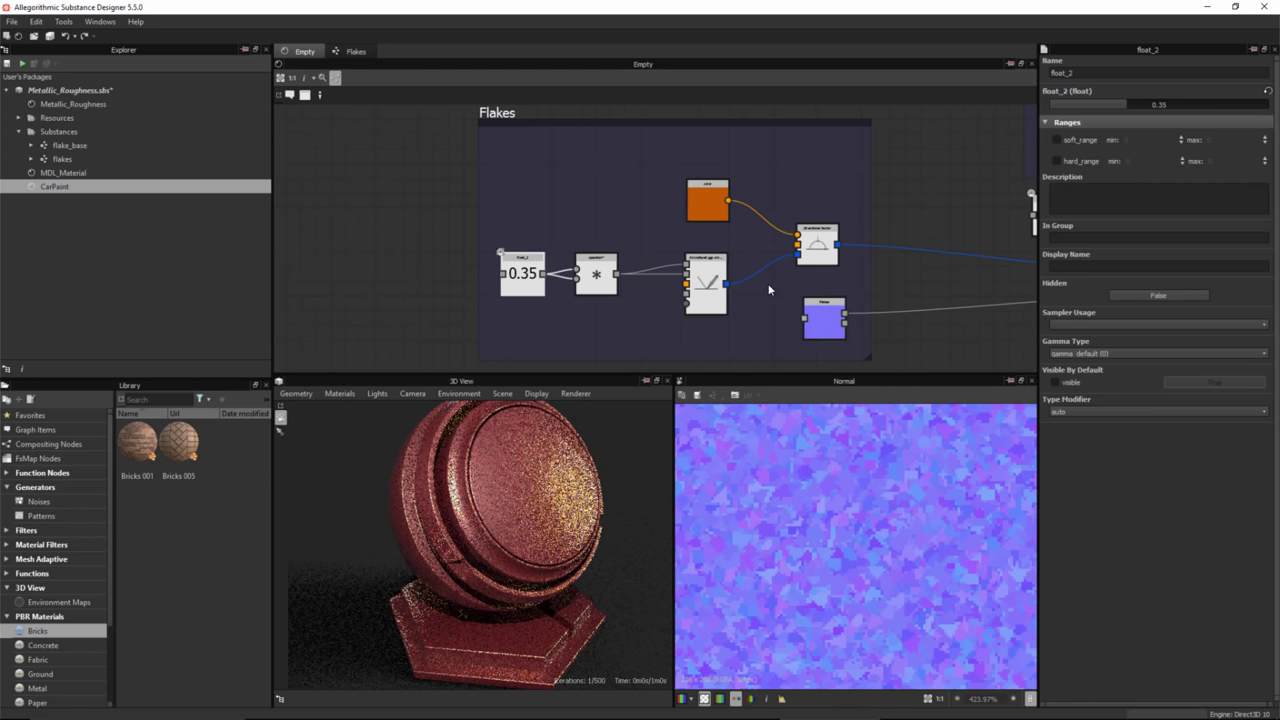
pyautogui.click(1102, 353)
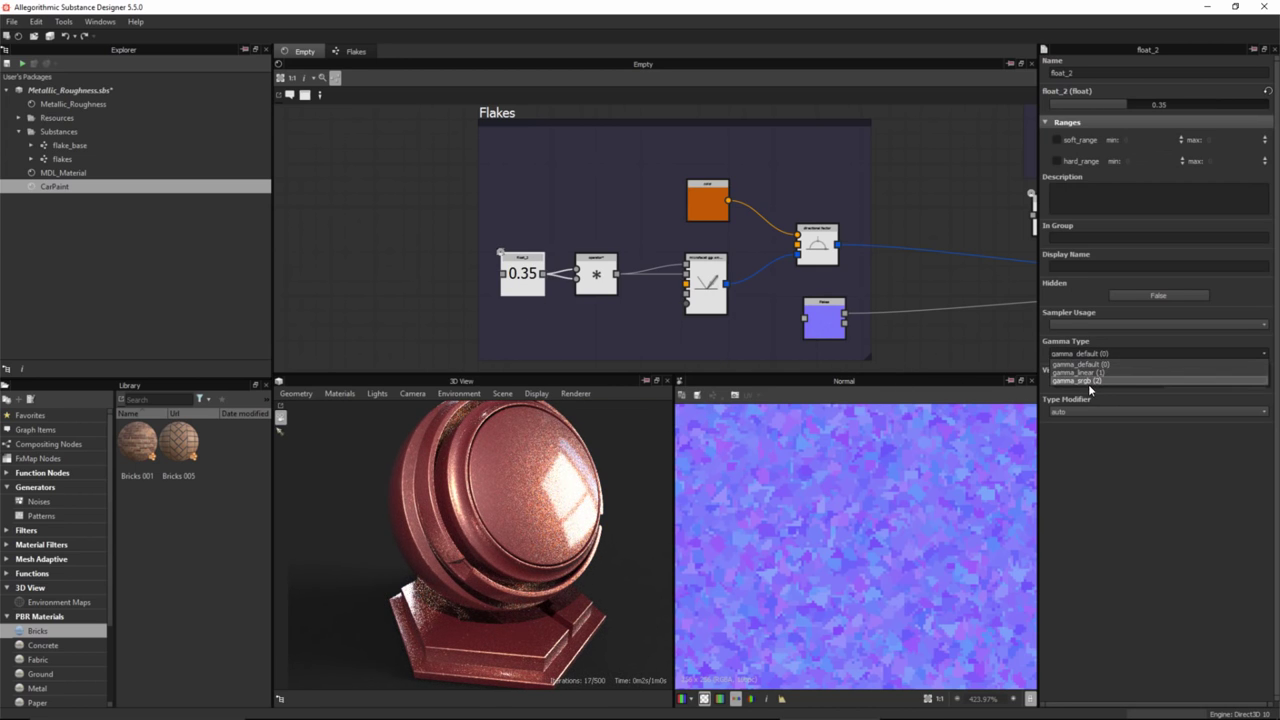
pyautogui.click(1096, 373)
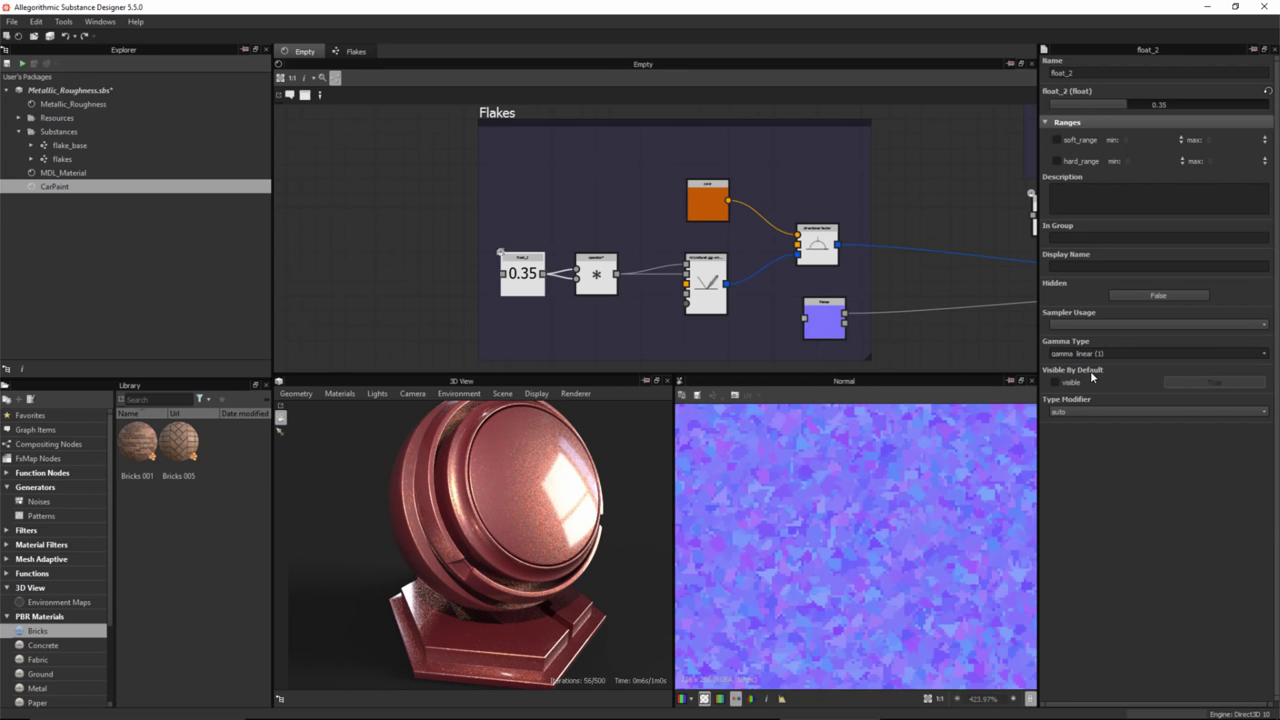
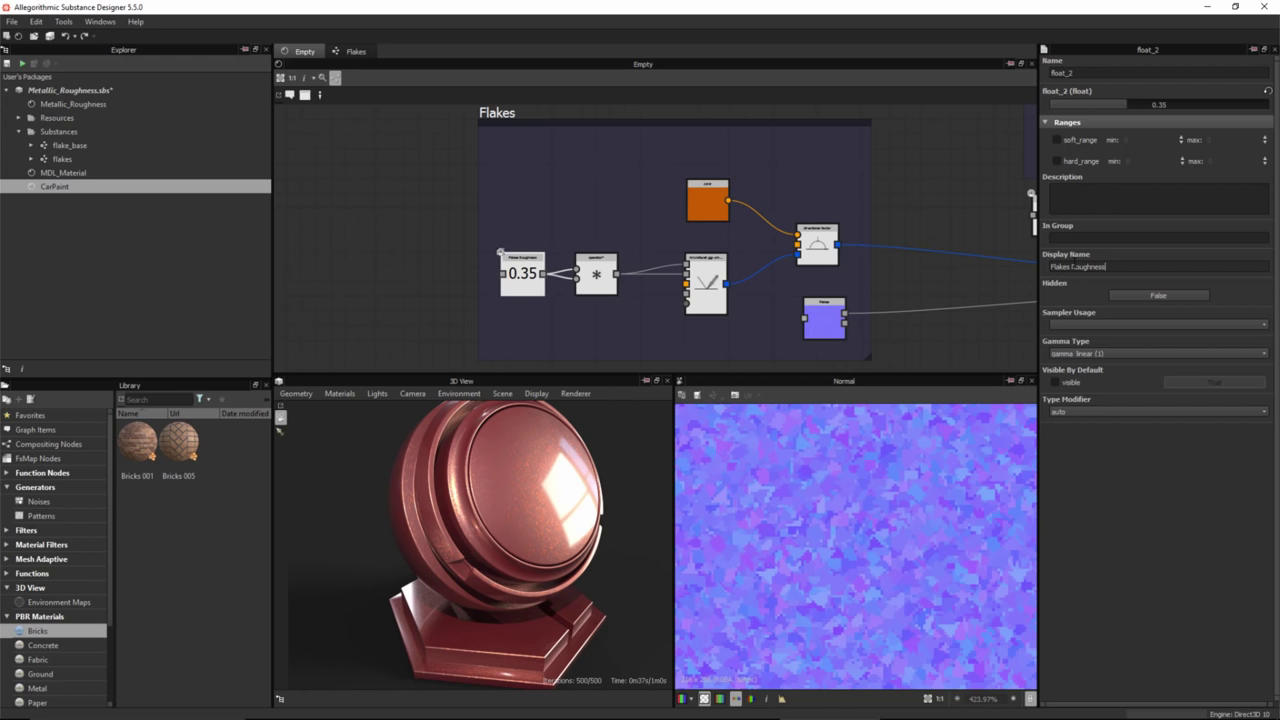
pyautogui.click(446, 221)
# - Clear the sampler usage of the exposed Roughness float in the Clear Coat group
pyautogui.moveTo(834, 283); pyautogui.dragTo(734, 283, button='middle')
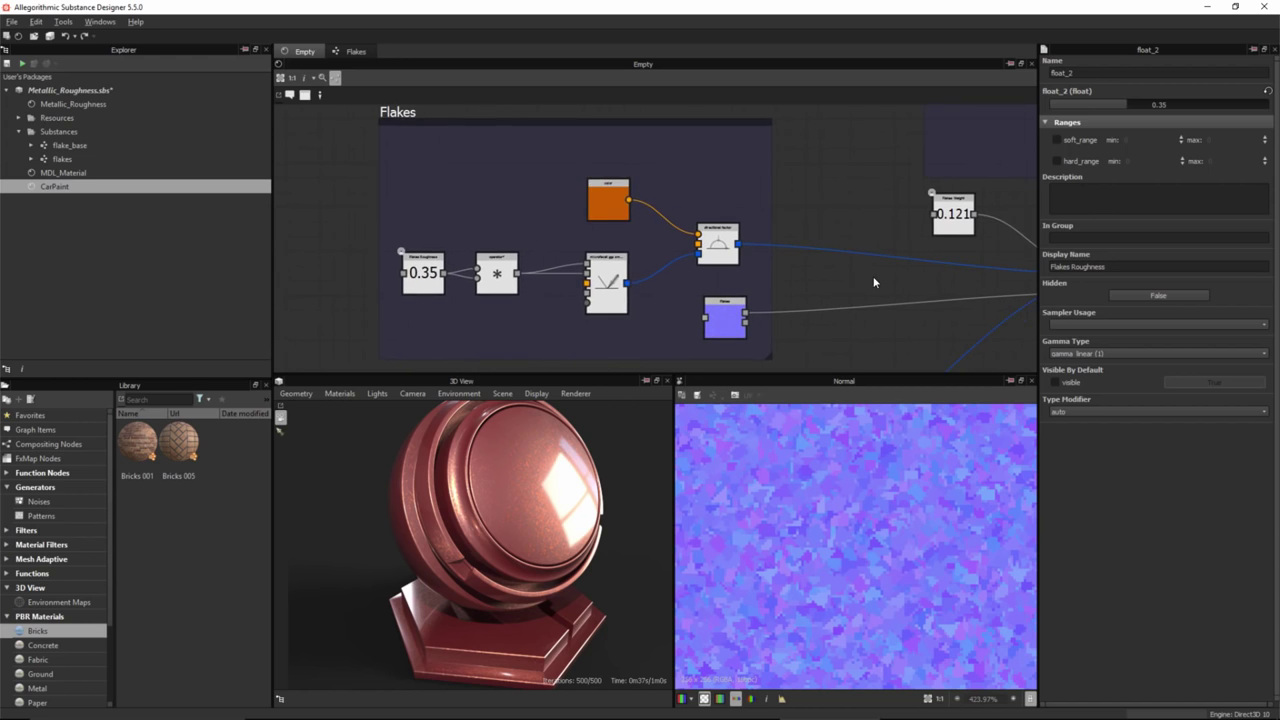
pyautogui.scroll(-3, 877, 283)
pyautogui.moveTo(917, 183); pyautogui.dragTo(677, 233, button='middle')
pyautogui.scroll(4, 720, 226)
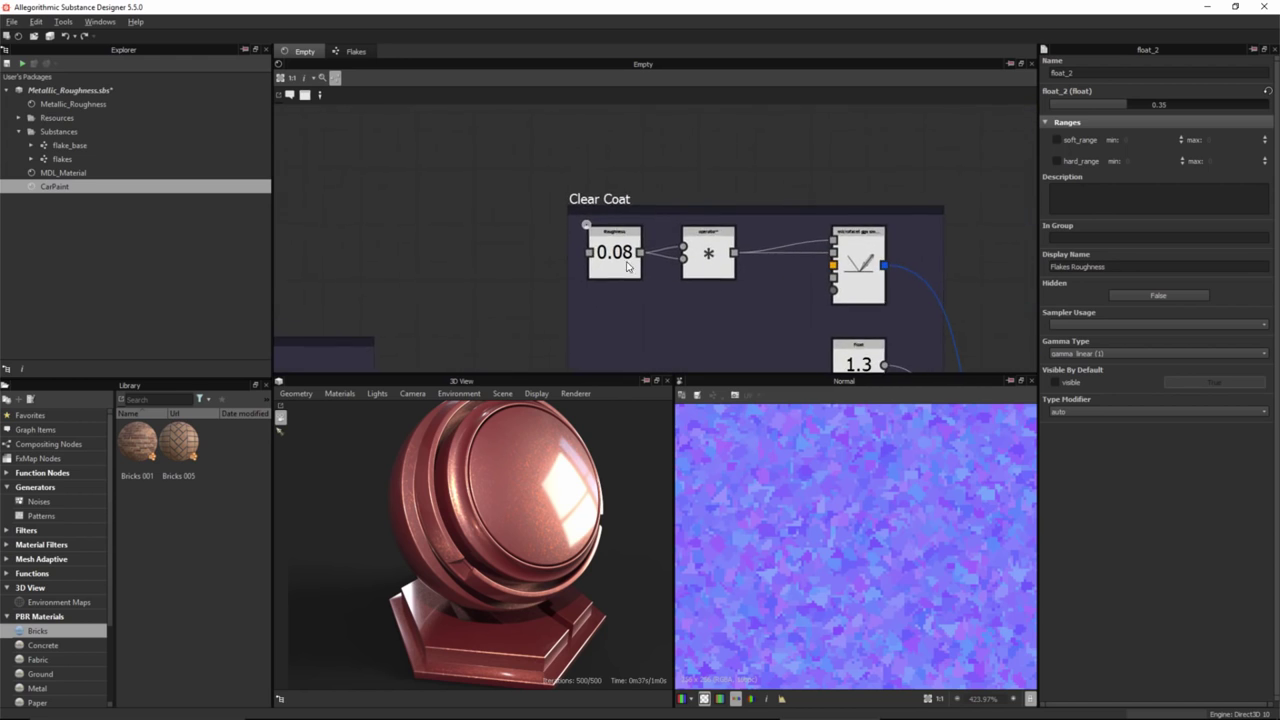
pyautogui.click(612, 260)
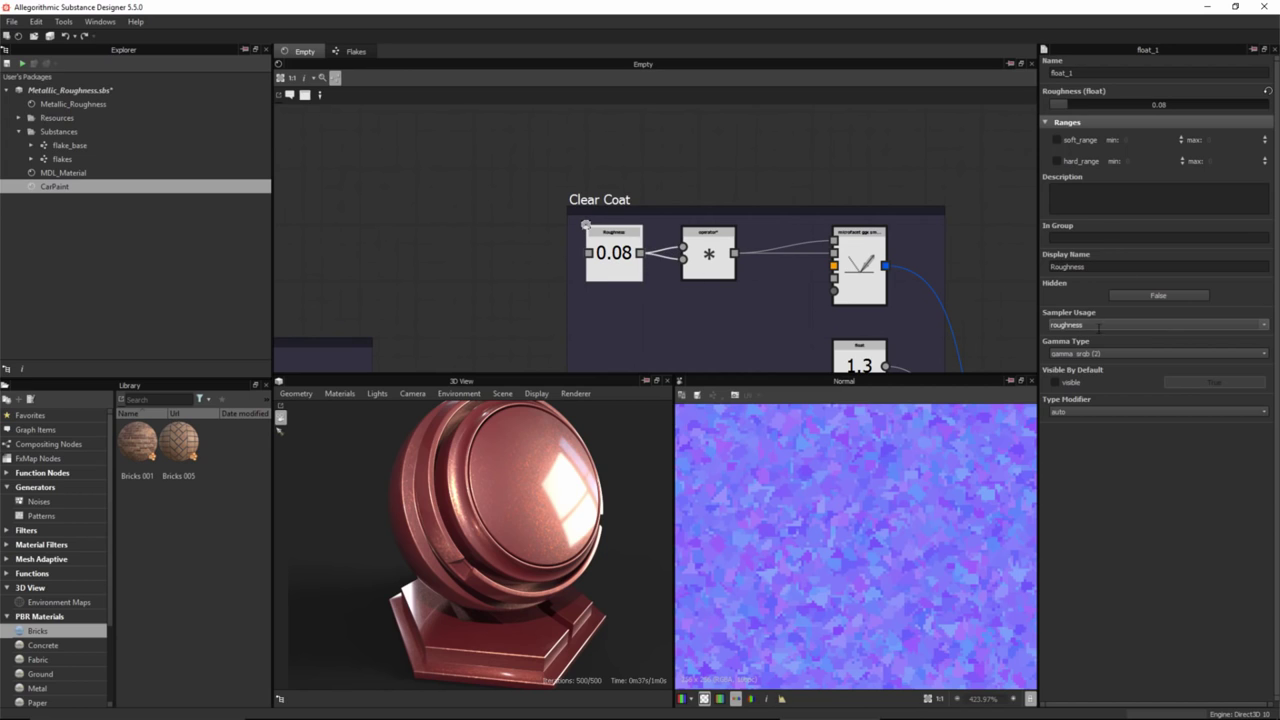
pyautogui.moveTo(1094, 325); pyautogui.dragTo(998, 321)
pyautogui.press('BackSpace')
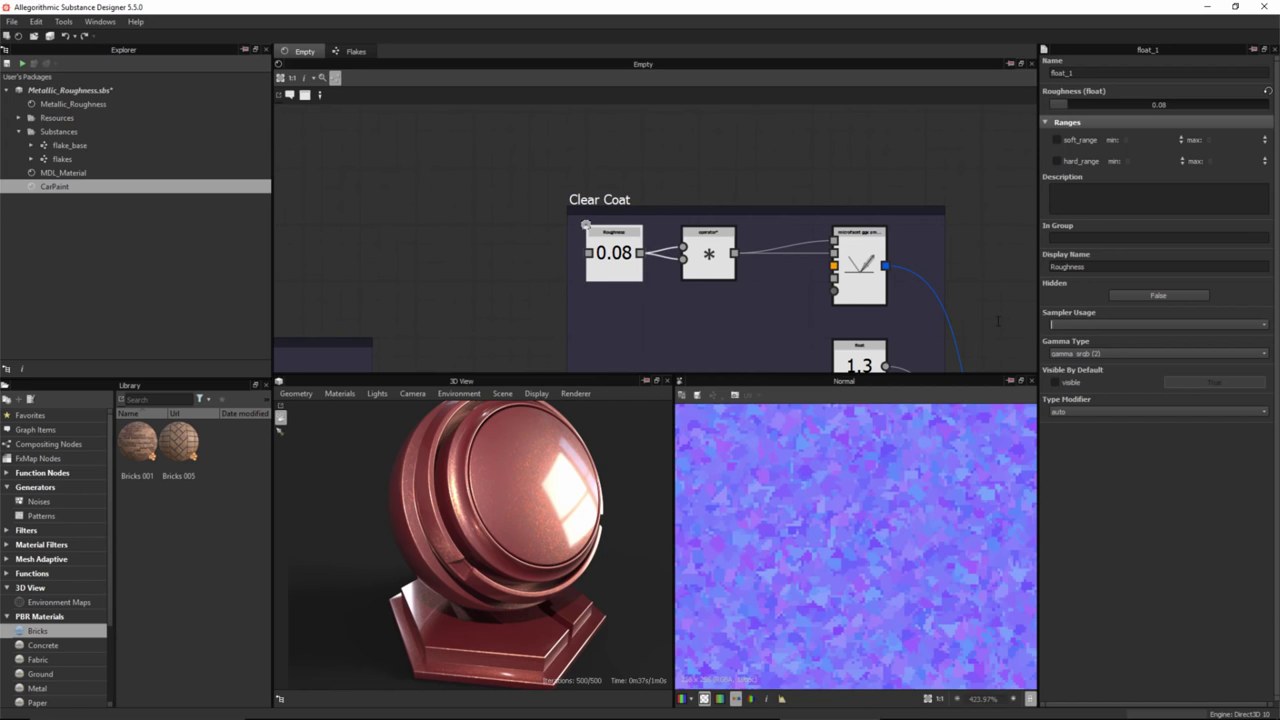
# - Expose the Base Paint group's 0.5 float with gamma type gamma_linear (1) and the display name Base Paint Roughness
pyautogui.scroll(-2, 737, 291)
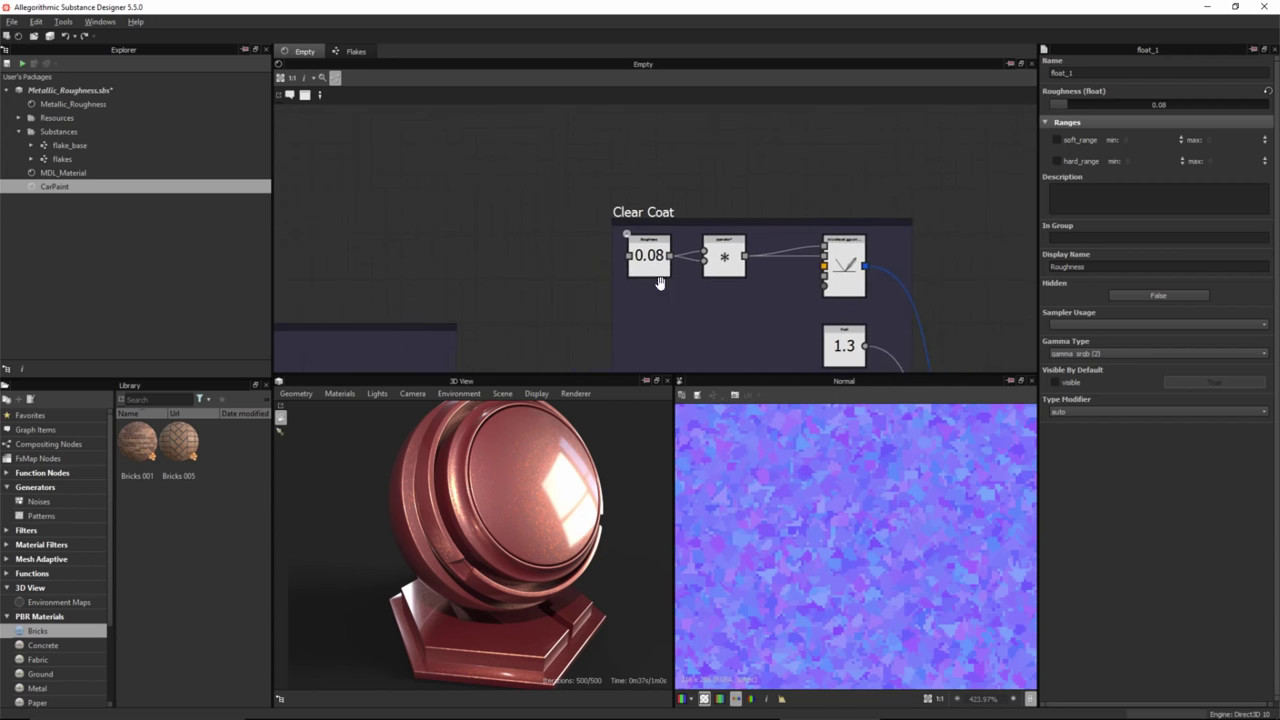
pyautogui.scroll(-2, 676, 227)
pyautogui.moveTo(649, 235)
pyautogui.mouseDown(button='middle')
pyautogui.moveTo(726, 206)
pyautogui.moveTo(749, 169)
pyautogui.mouseUp(button='middle')
pyautogui.moveTo(569, 265); pyautogui.dragTo(631, 173, button='middle')
pyautogui.moveTo(533, 334)
pyautogui.mouseDown(button='middle')
pyautogui.moveTo(542, 291)
pyautogui.moveTo(504, 237)
pyautogui.mouseUp(button='middle')
pyautogui.scroll(2, 504, 237)
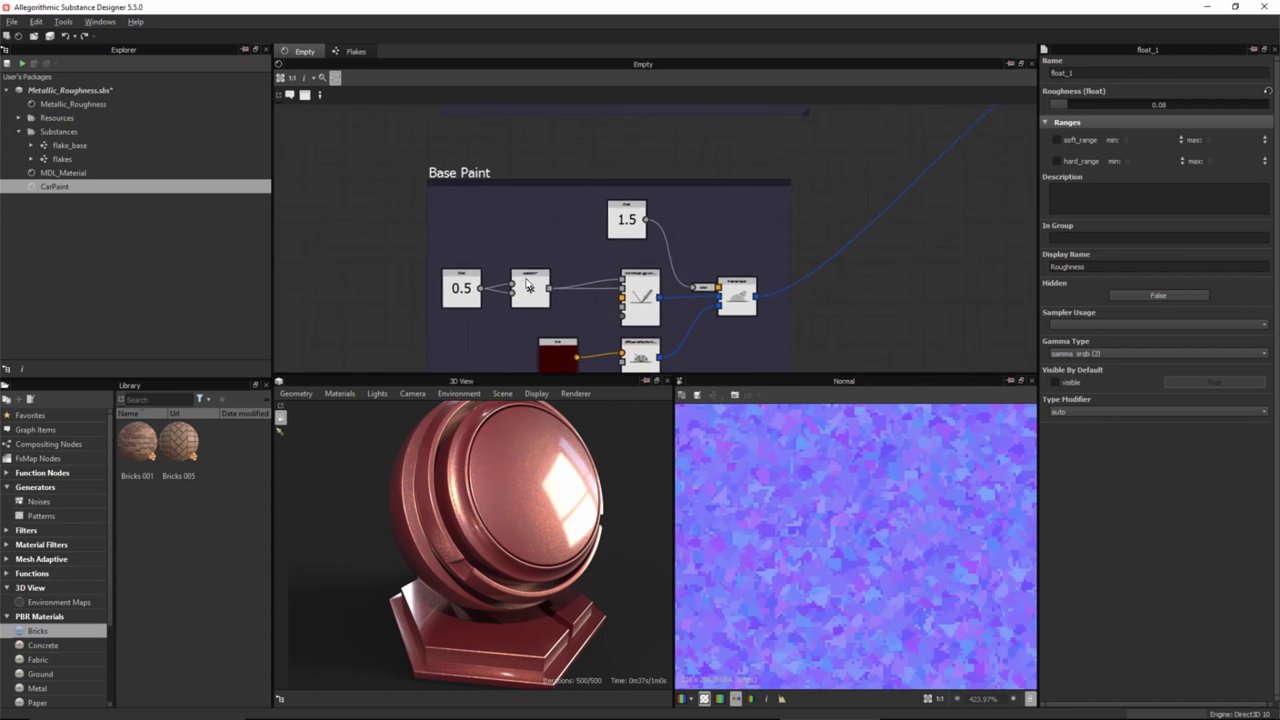
pyautogui.click(461, 293)
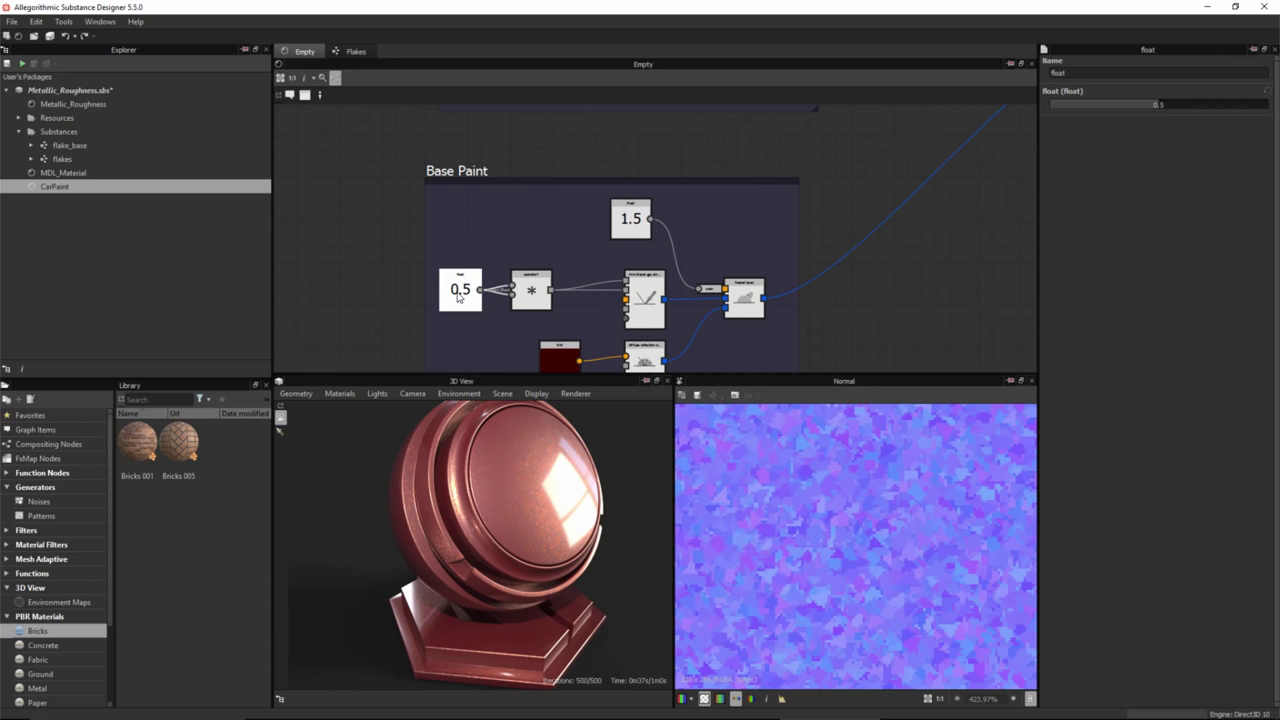
pyautogui.rightClick(459, 295)
pyautogui.click(493, 346)
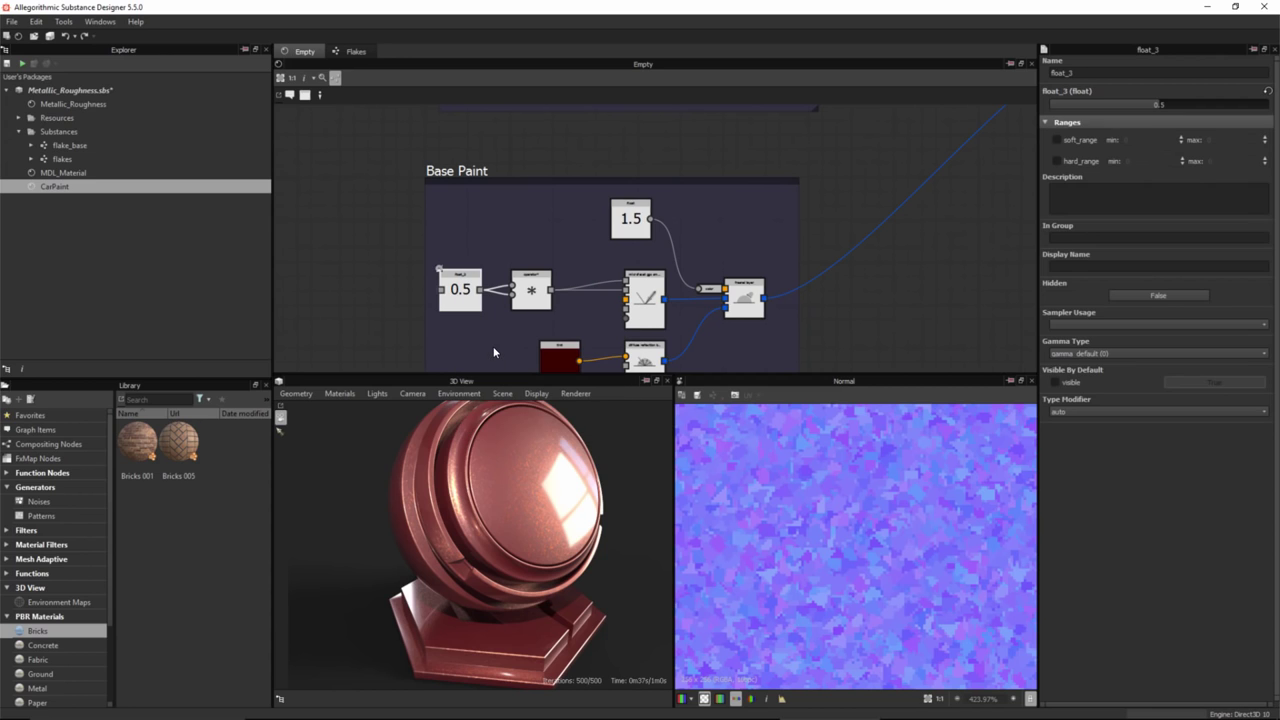
pyautogui.click(1083, 353)
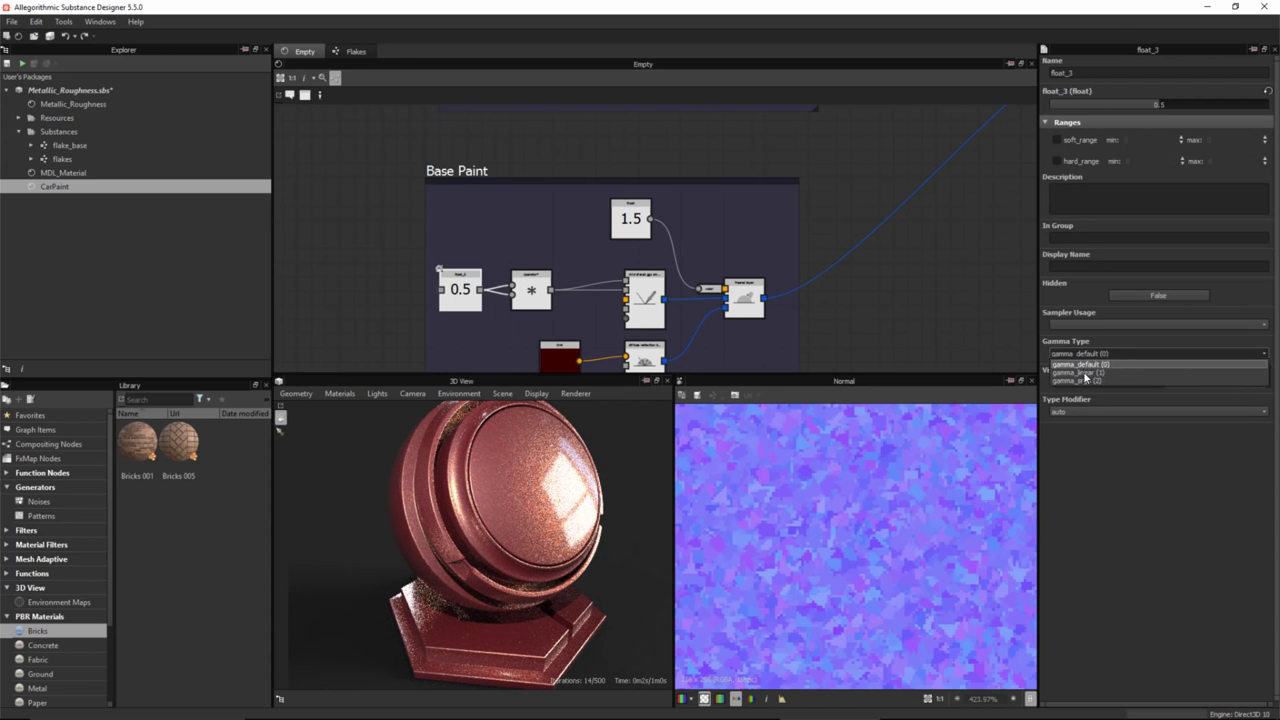
pyautogui.click(1084, 377)
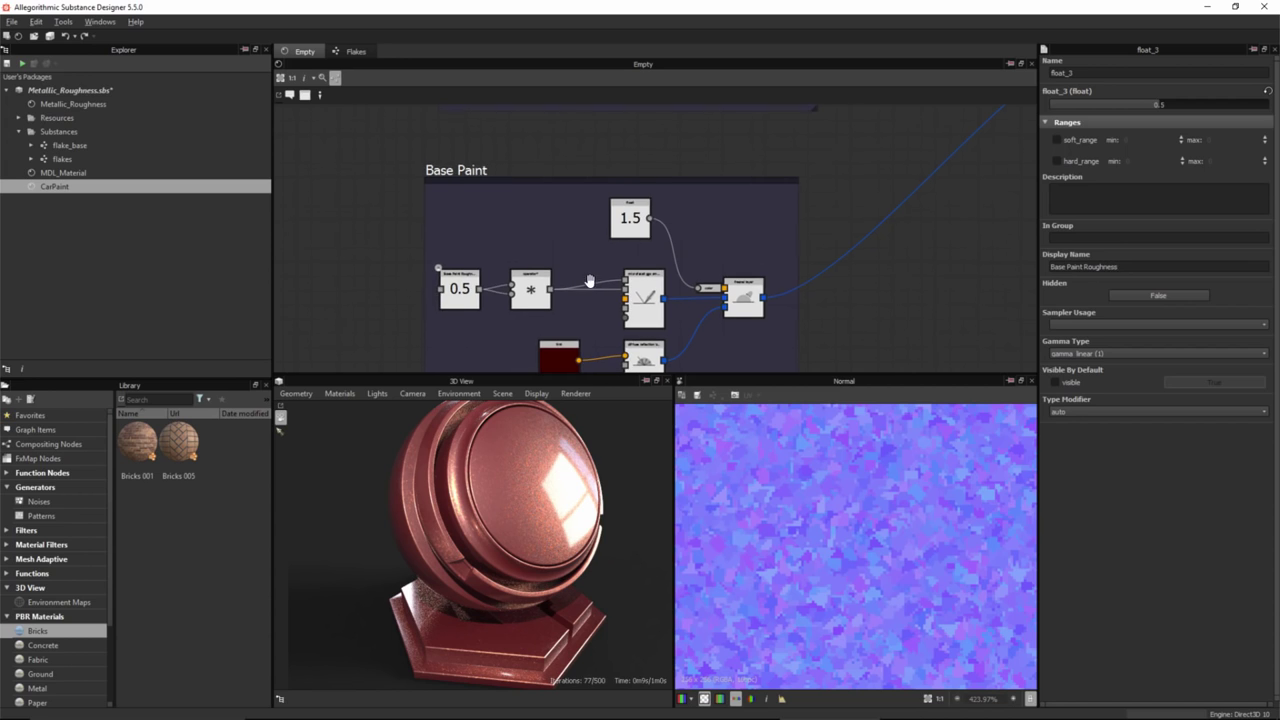
# - Expose the Base Paint group's dark red tint color with gamma type gamma_linear (1) and the display name Base Paint Color
pyautogui.moveTo(565, 321); pyautogui.dragTo(551, 259, button='middle')
pyautogui.scroll(2, 551, 255)
pyautogui.click(550, 304)
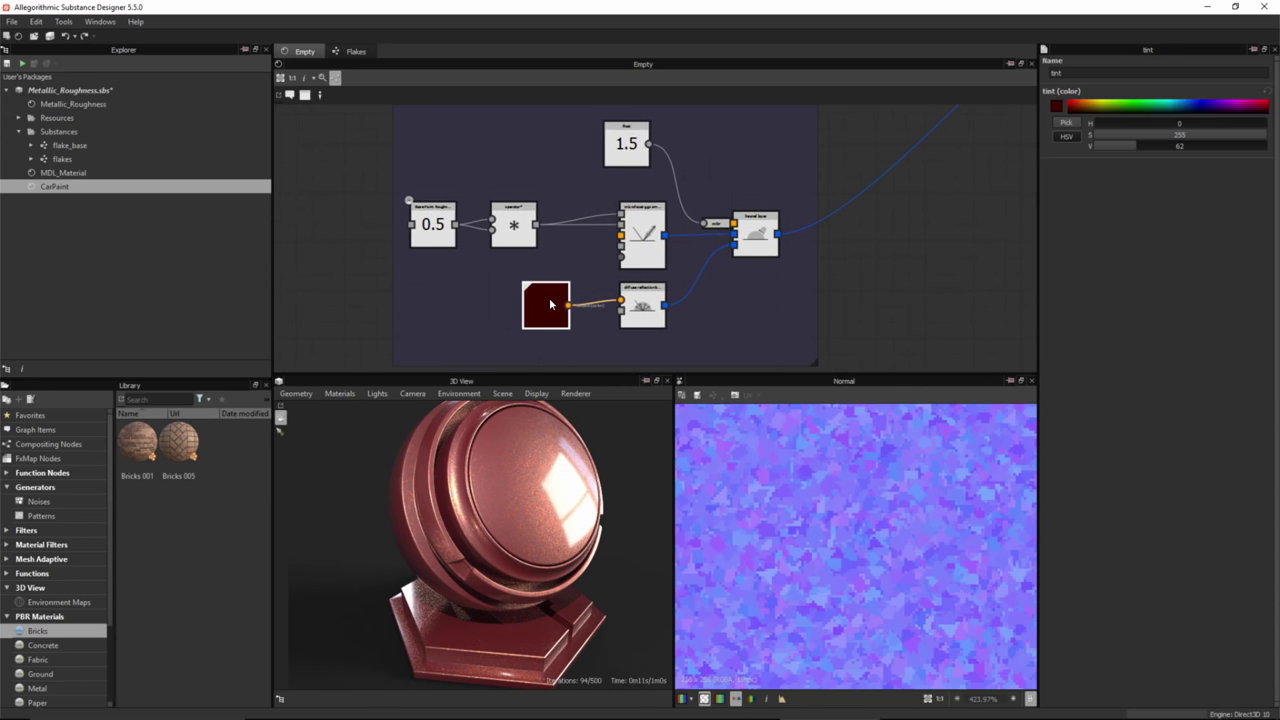
pyautogui.rightClick(550, 304)
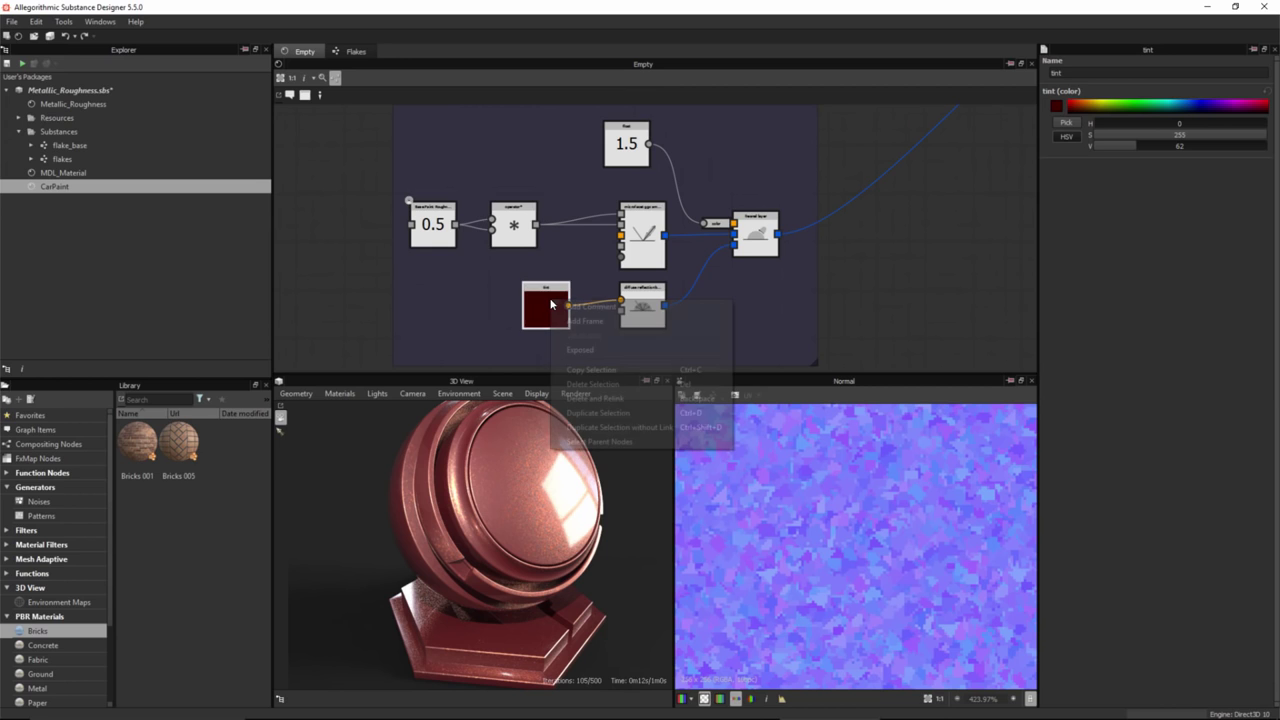
pyautogui.click(580, 352)
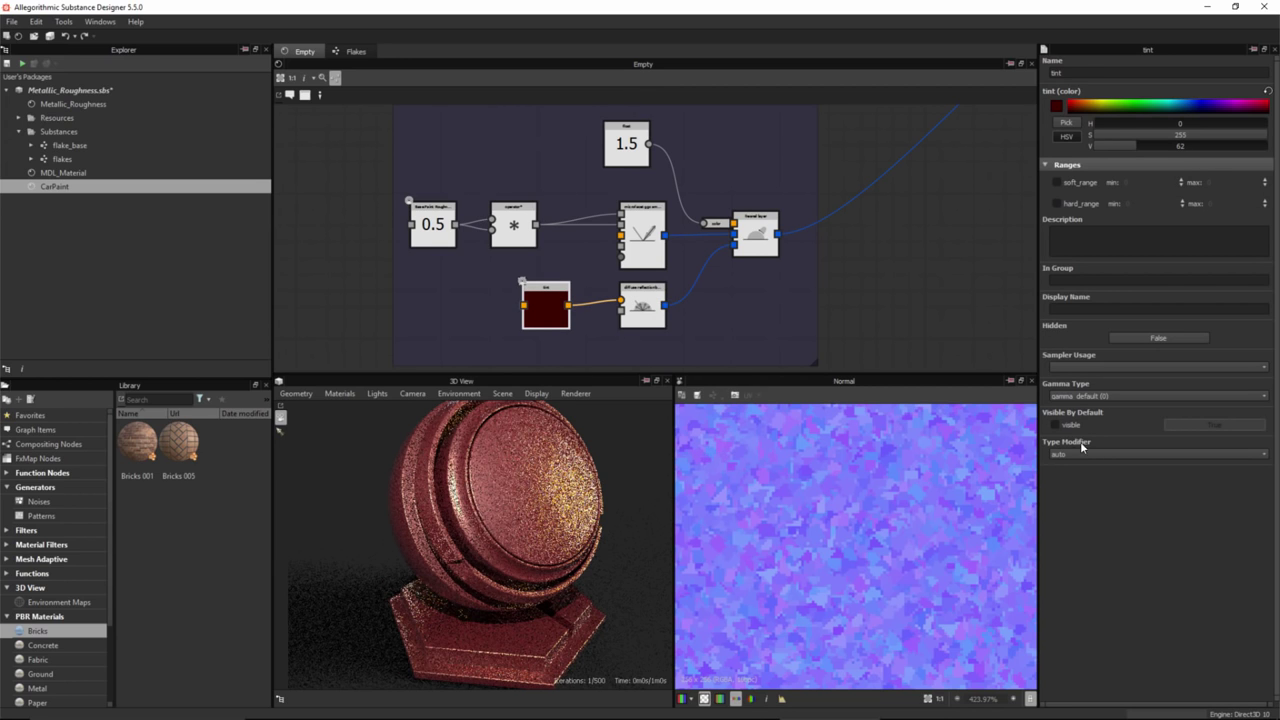
pyautogui.click(1107, 395)
pyautogui.click(1084, 422)
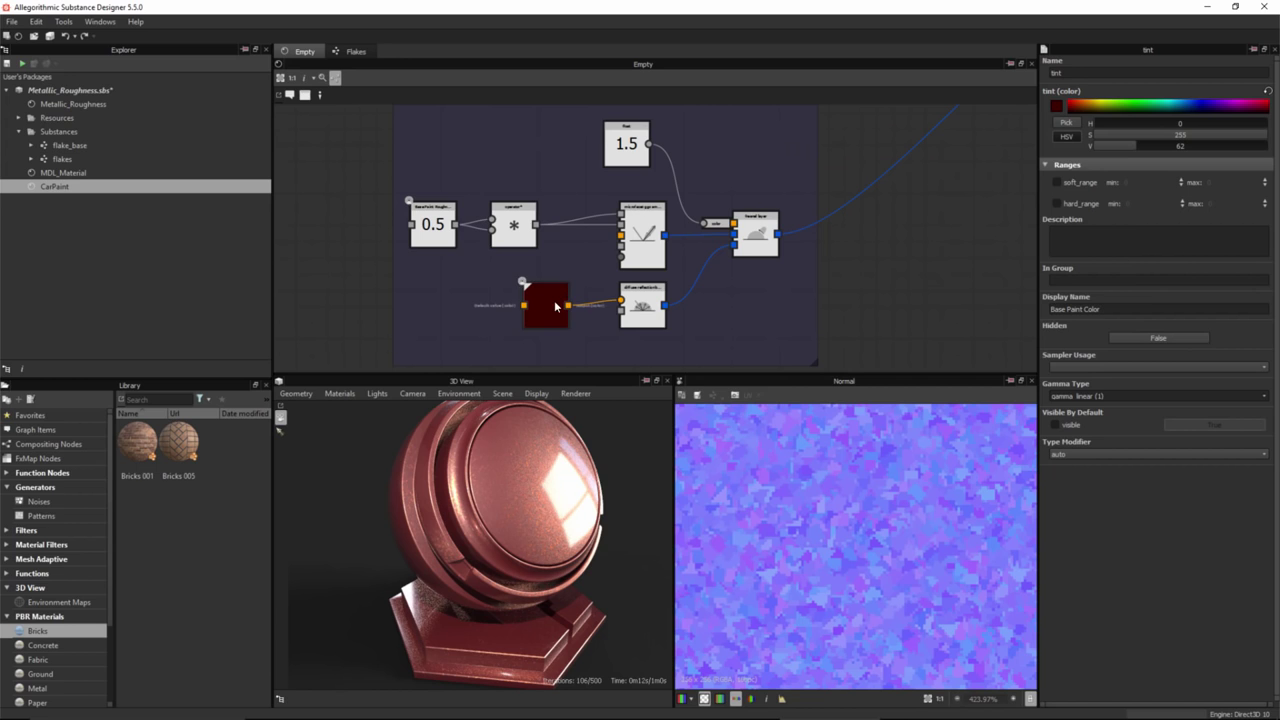
# - Review the complete node graph across the Flakes, Base Paint and Clear Coat groups, including the Base Paint nodes up close
pyautogui.scroll(-5, 553, 306)
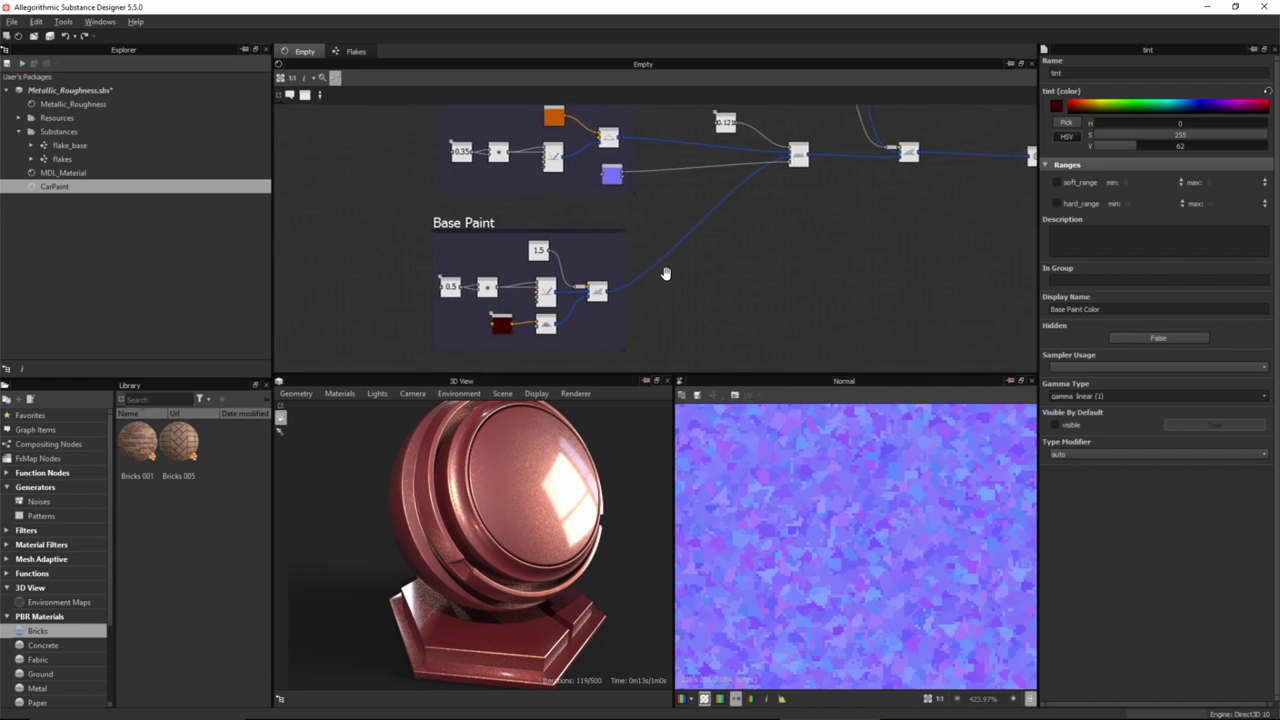
pyautogui.scroll(-2, 756, 237)
pyautogui.moveTo(803, 216); pyautogui.dragTo(594, 255, button='middle')
pyautogui.scroll(1, 683, 261)
pyautogui.moveTo(799, 220)
pyautogui.mouseDown()
pyautogui.moveTo(884, 240)
pyautogui.moveTo(802, 229)
pyautogui.mouseUp()
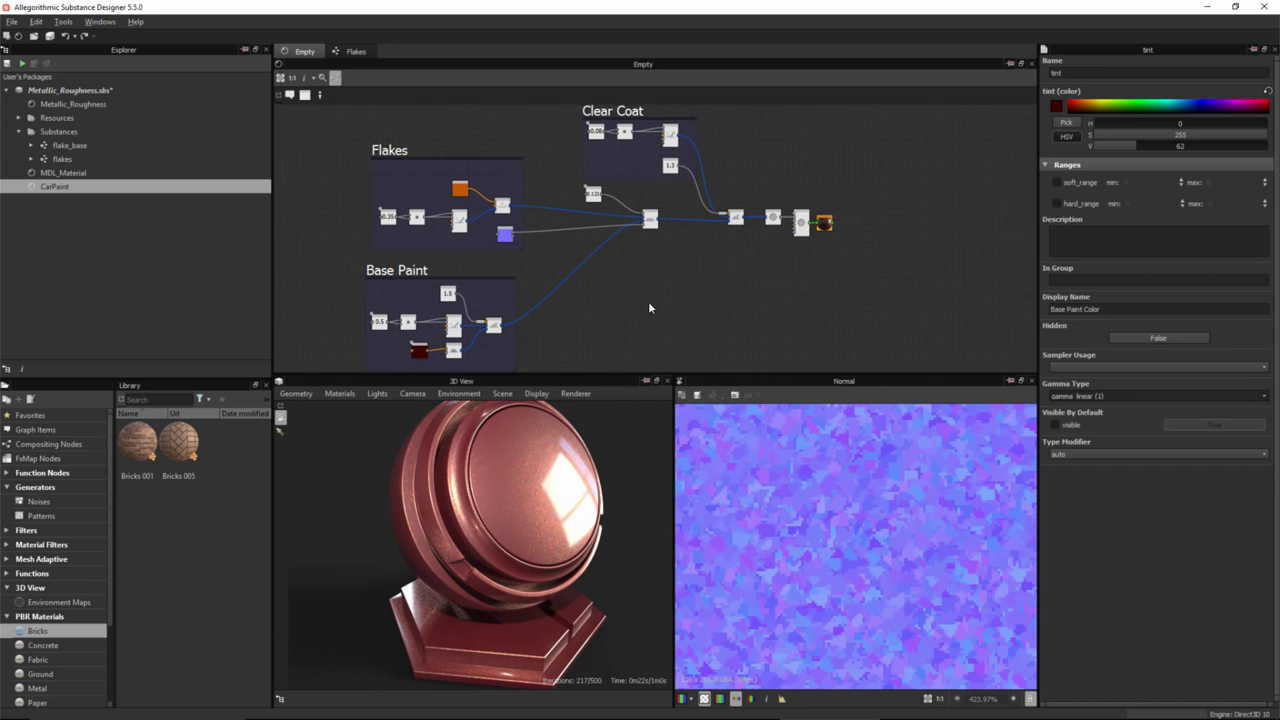
pyautogui.scroll(-1, 684, 302)
pyautogui.moveTo(660, 295); pyautogui.dragTo(664, 290, button='middle')
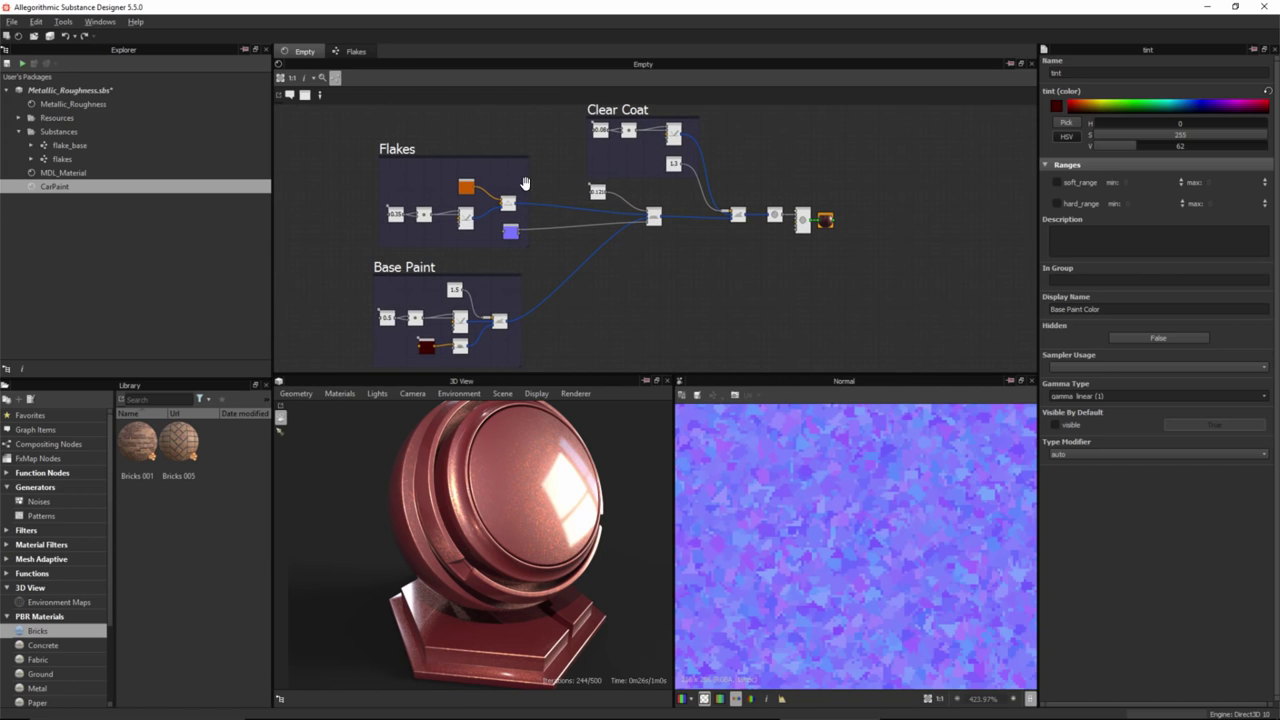
pyautogui.moveTo(525, 181); pyautogui.dragTo(512, 192, button='middle')
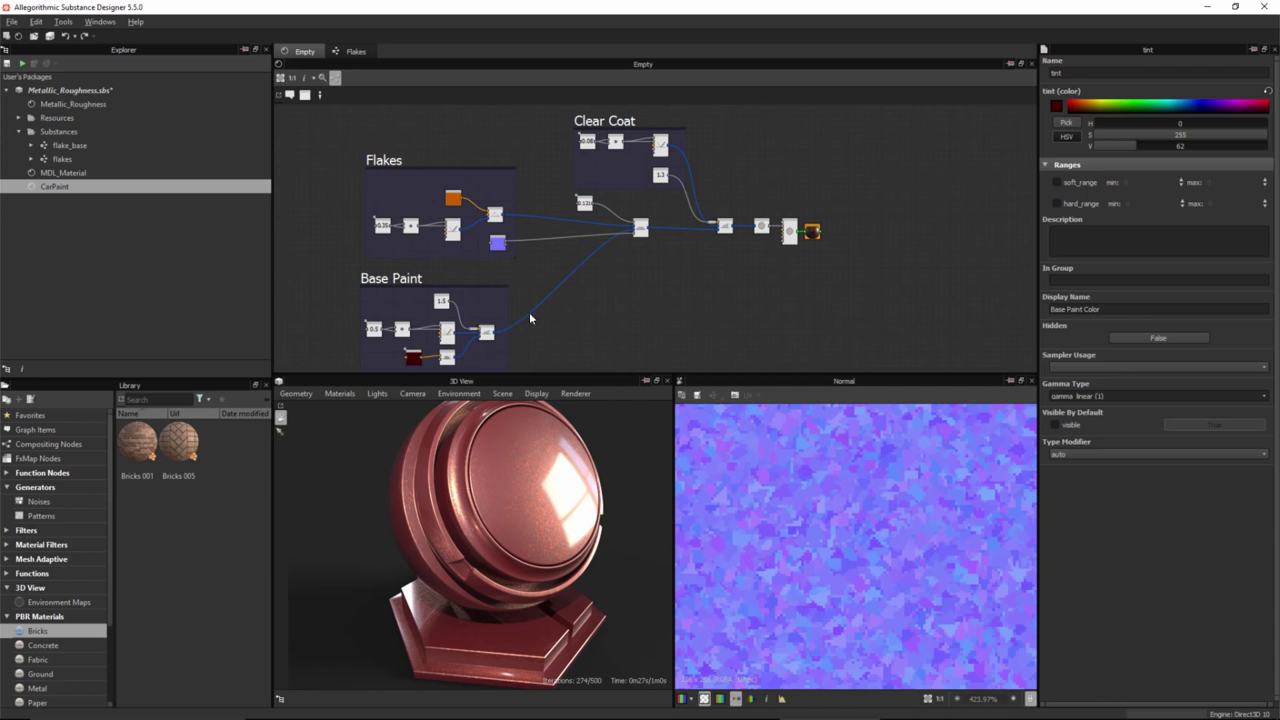
pyautogui.scroll(3, 470, 303)
pyautogui.moveTo(468, 302)
pyautogui.mouseDown(button='middle')
pyautogui.moveTo(500, 280)
pyautogui.moveTo(491, 246)
pyautogui.mouseUp(button='middle')
pyautogui.scroll(5, 467, 268)
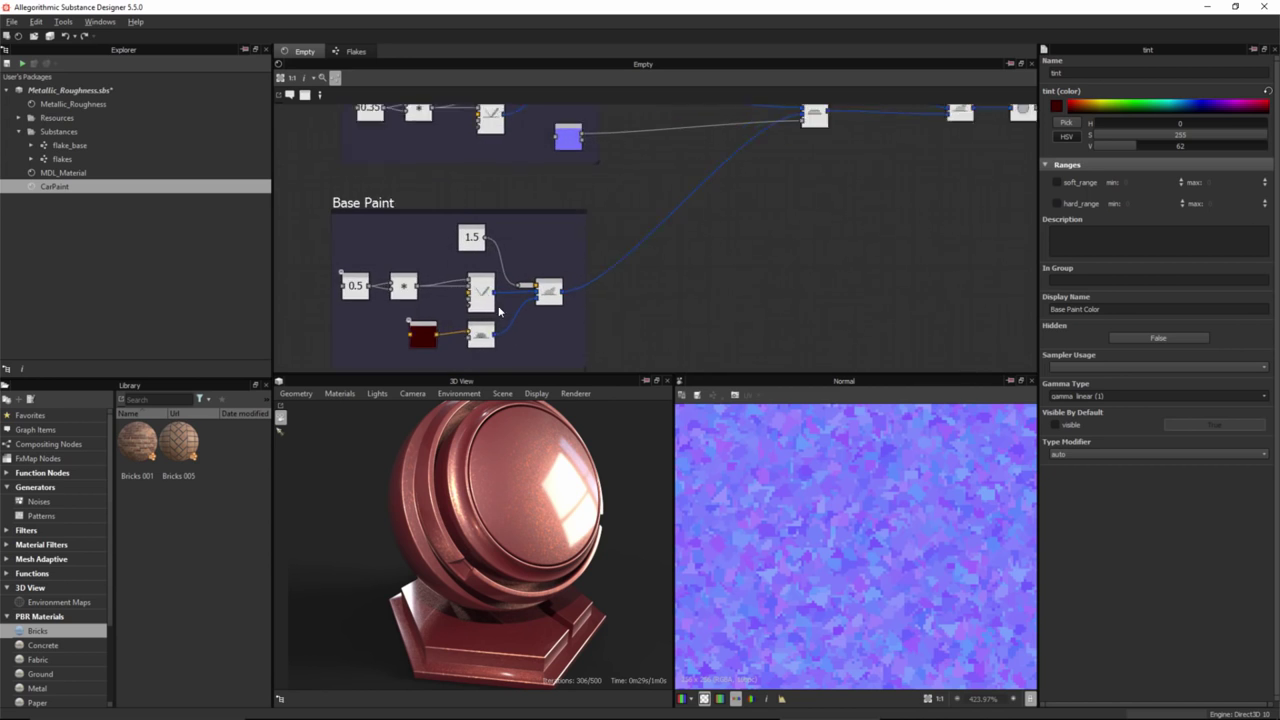
pyautogui.scroll(3, 552, 245)
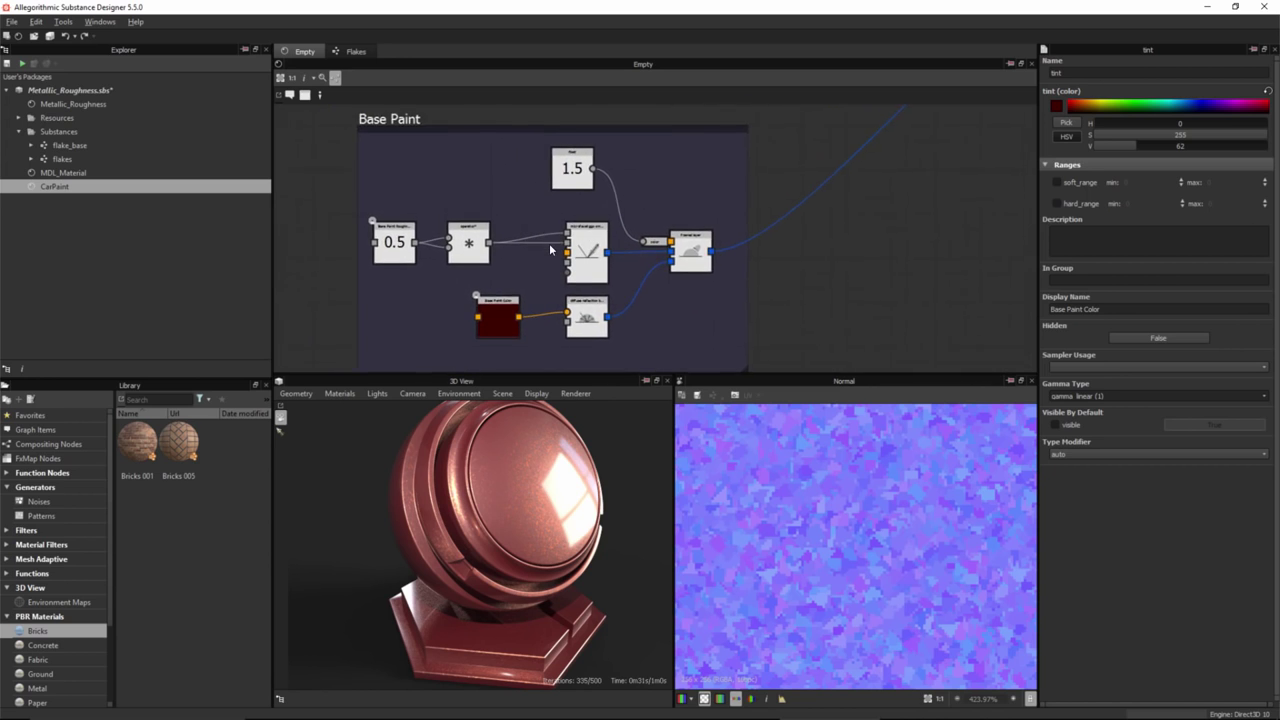
pyautogui.scroll(3, 646, 324)
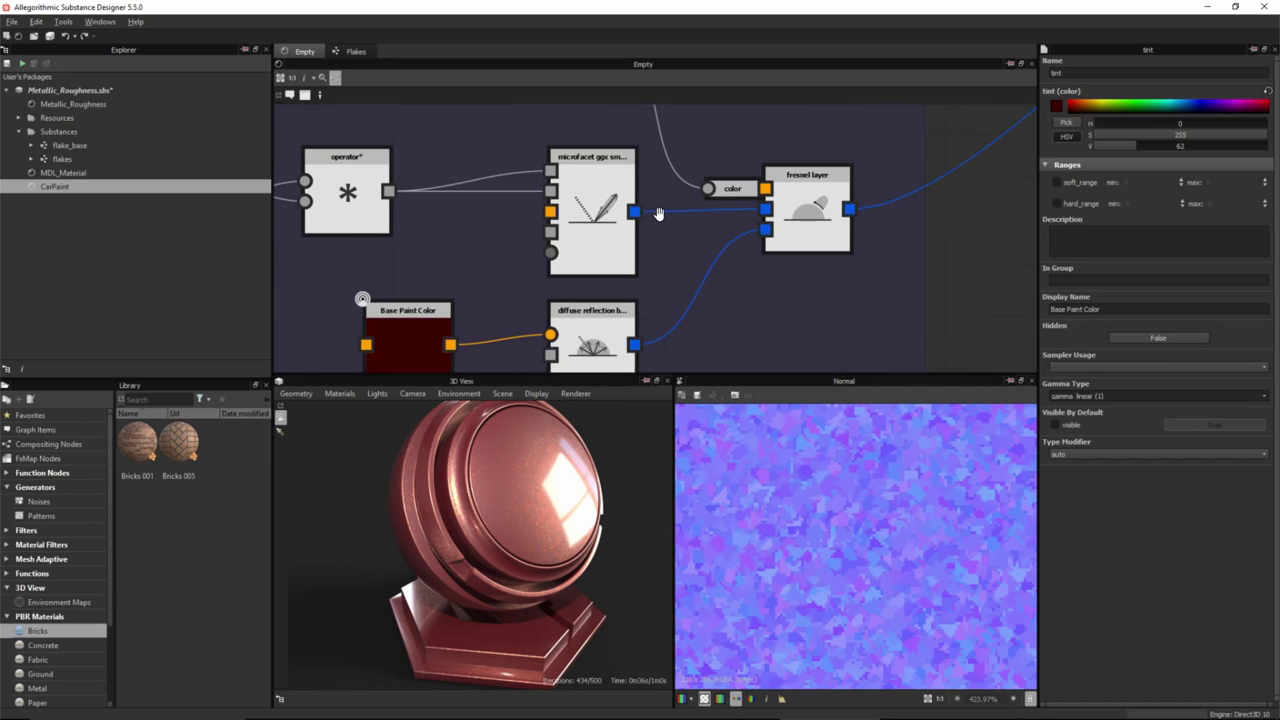
# - Examine the Base Paint group's microfacet ggx smith bsdf, fresnel layer and 1.5 float nodes with their properties
pyautogui.moveTo(640, 208); pyautogui.dragTo(626, 266, button='middle')
pyautogui.click(578, 177)
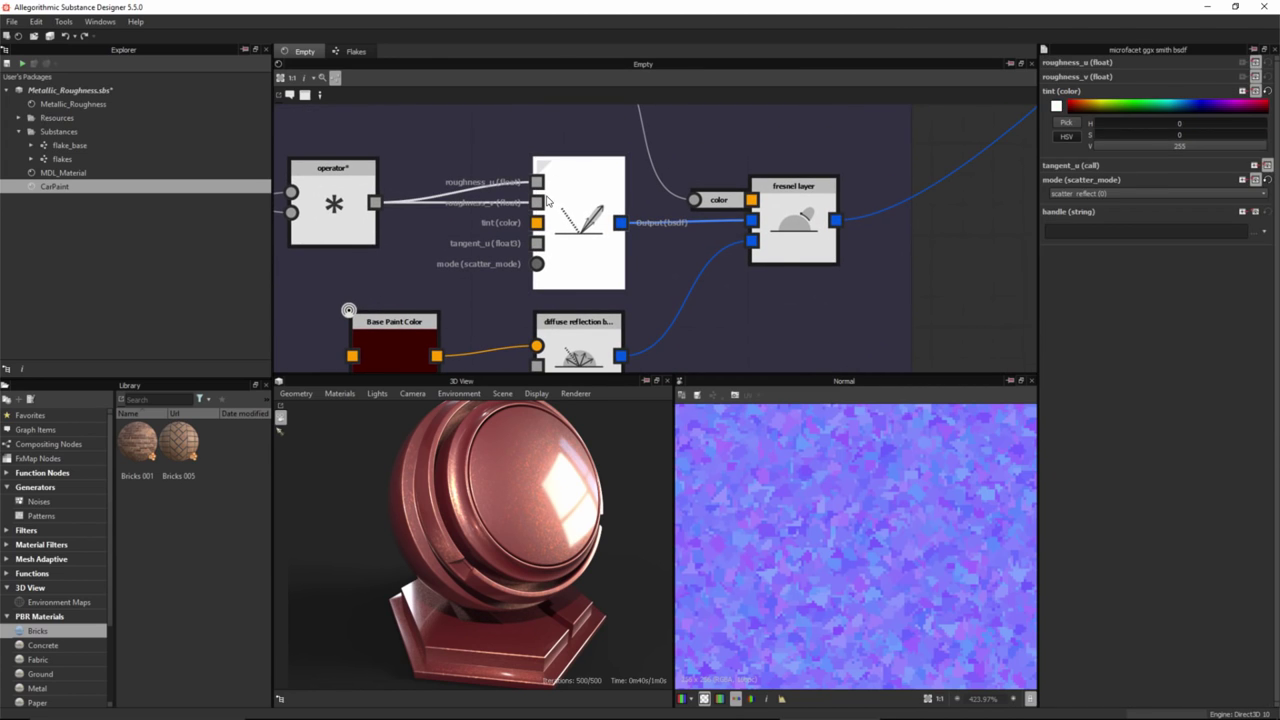
pyautogui.scroll(-2, 738, 289)
pyautogui.moveTo(738, 289); pyautogui.dragTo(617, 336, button='middle')
pyautogui.click(703, 262)
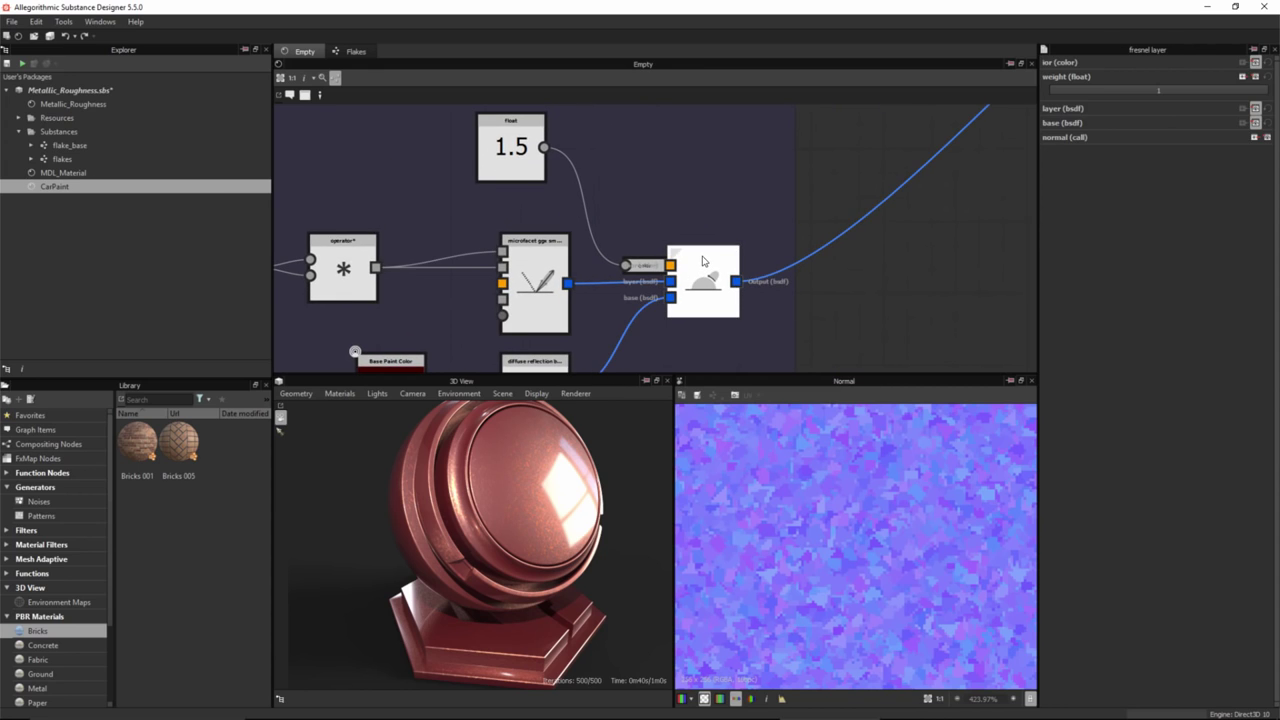
pyautogui.moveTo(607, 199); pyautogui.dragTo(713, 246, button='middle')
pyautogui.click(629, 200)
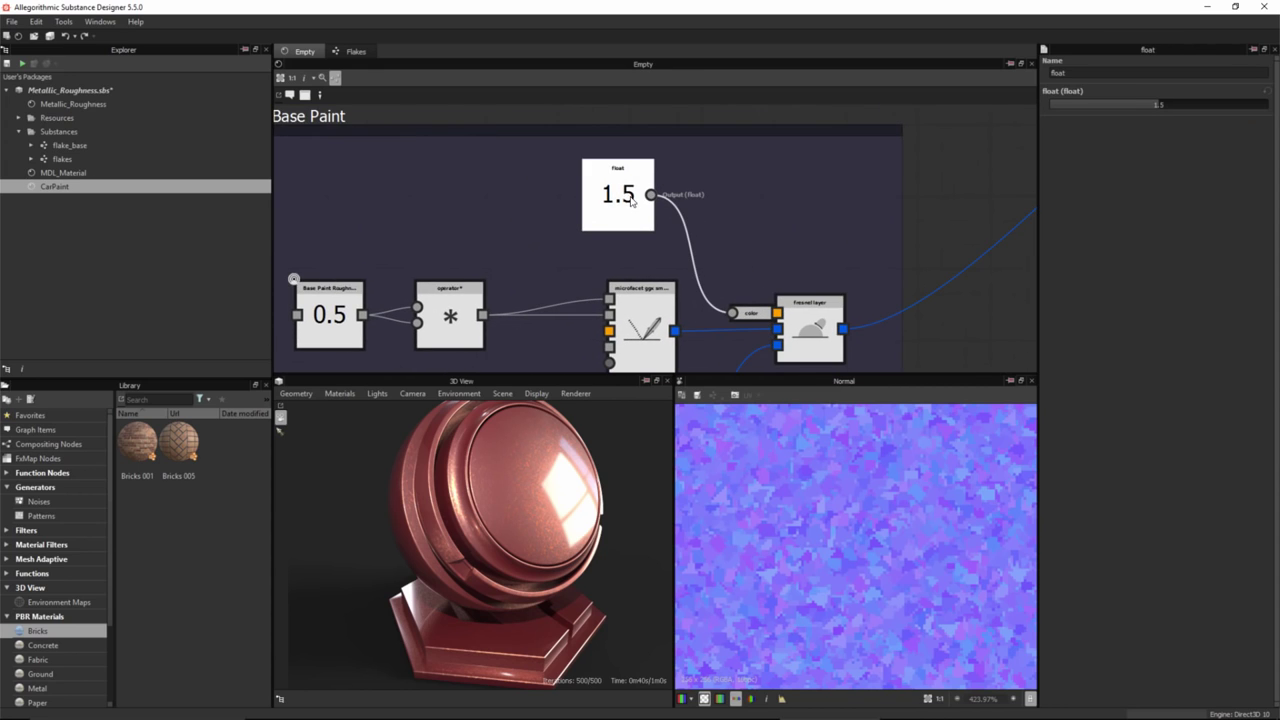
pyautogui.scroll(-2, 737, 249)
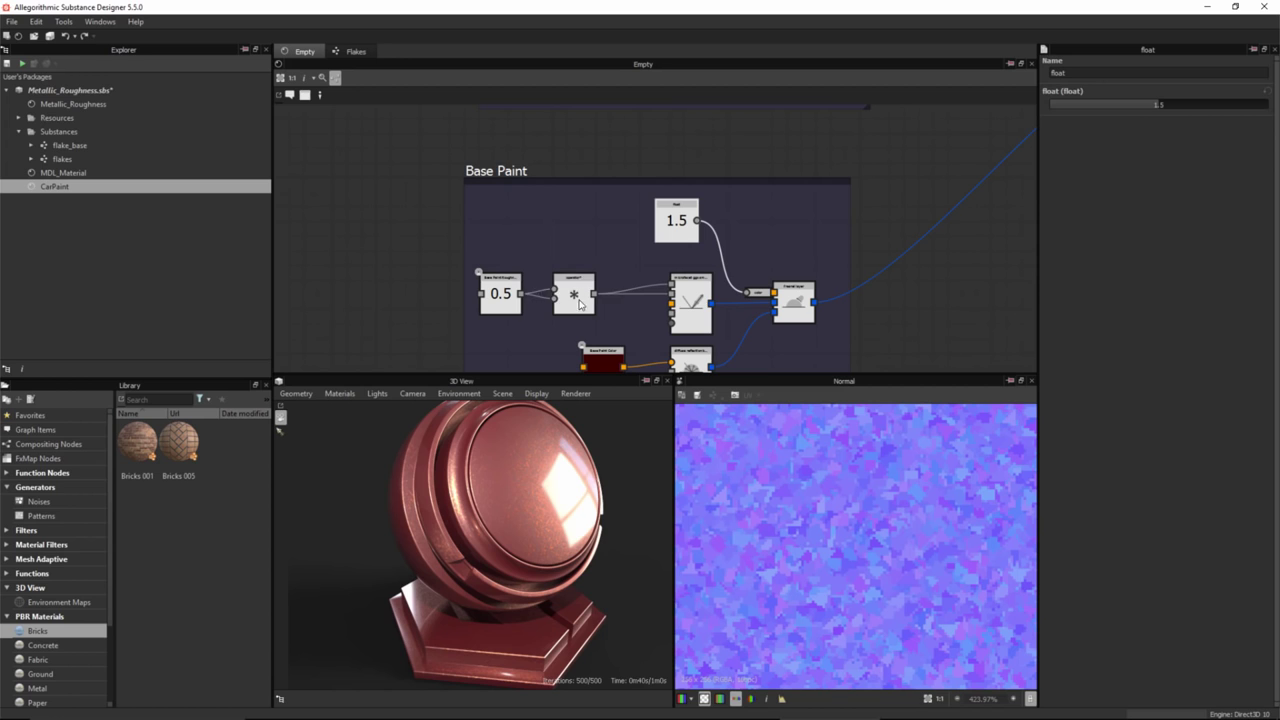
# - Inspect the Flakes group's microfacet ggx smith bsdf node and the tint and base inputs of its directional factor node
pyautogui.moveTo(763, 231); pyautogui.dragTo(683, 277, button='middle')
pyautogui.scroll(-1, 683, 279)
pyautogui.moveTo(738, 180); pyautogui.dragTo(686, 275, button='middle')
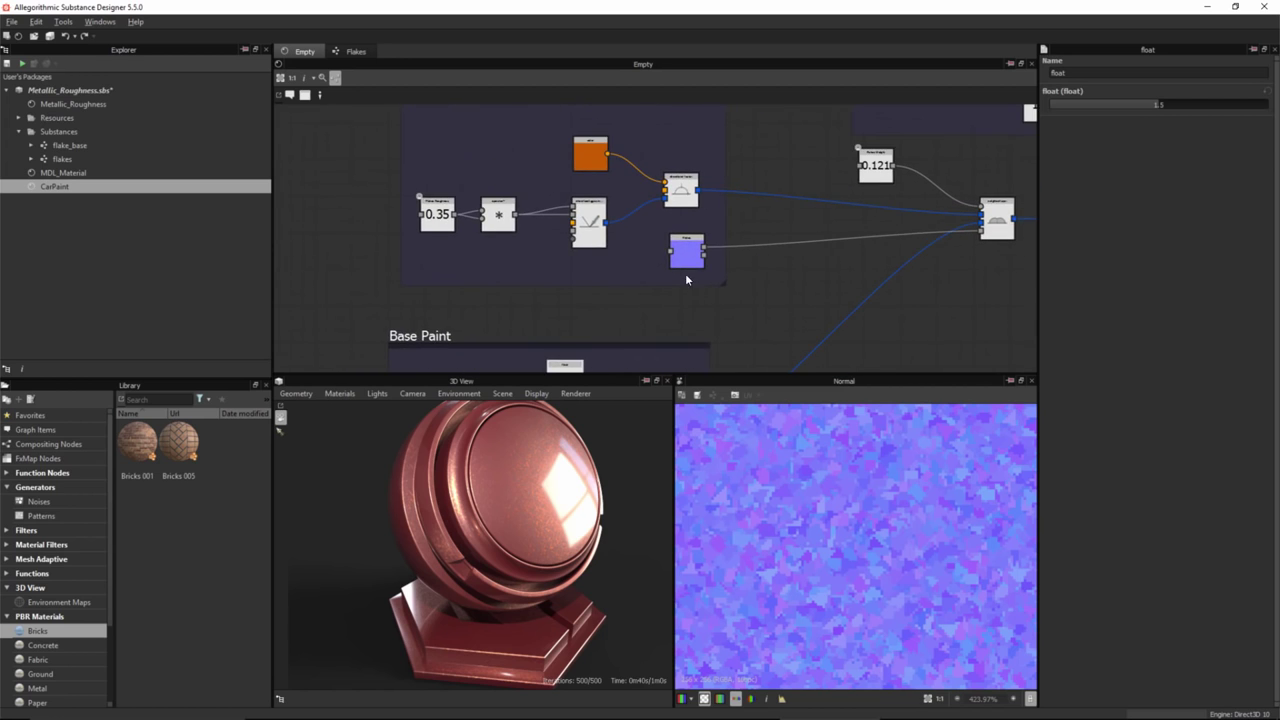
pyautogui.scroll(5, 686, 279)
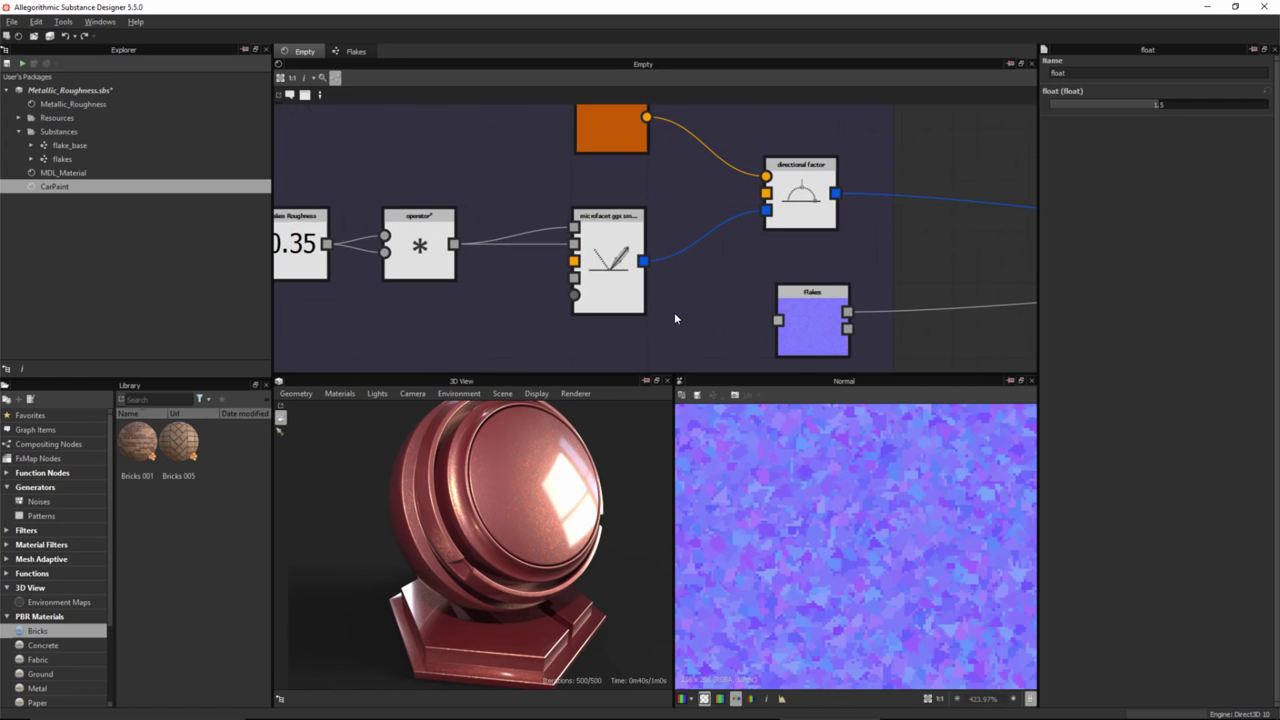
pyautogui.click(612, 222)
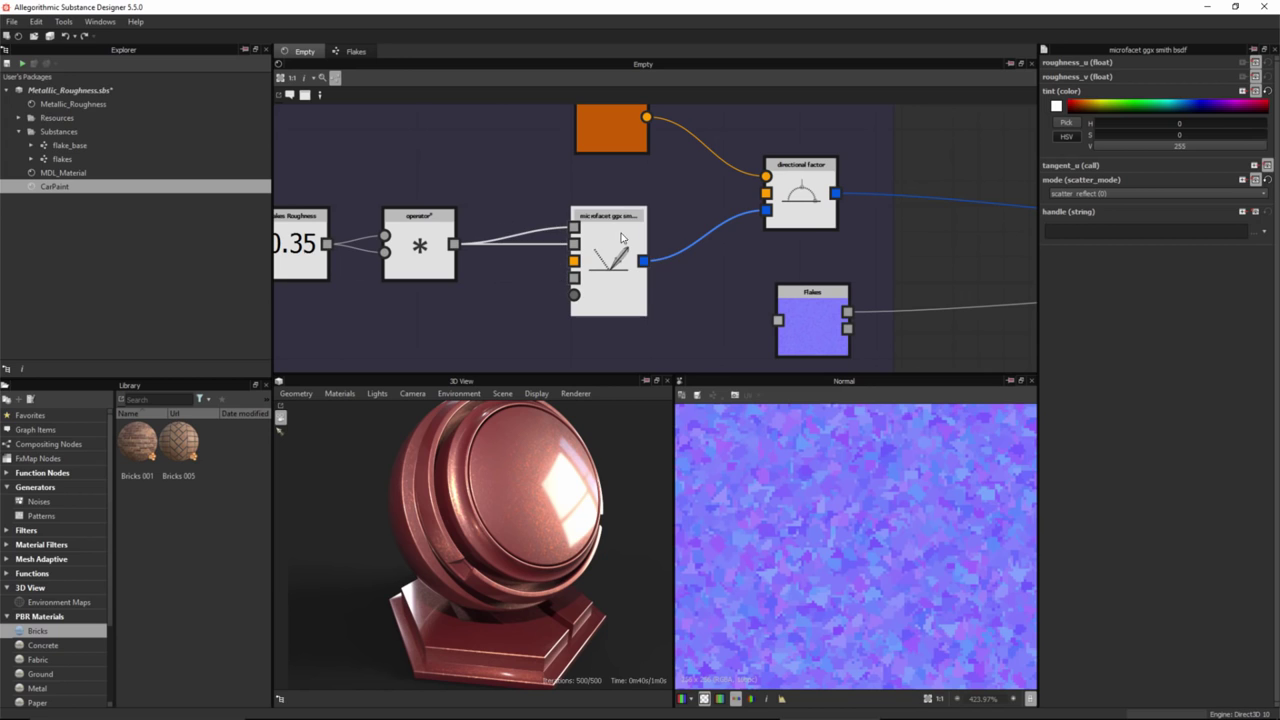
pyautogui.scroll(1, 621, 237)
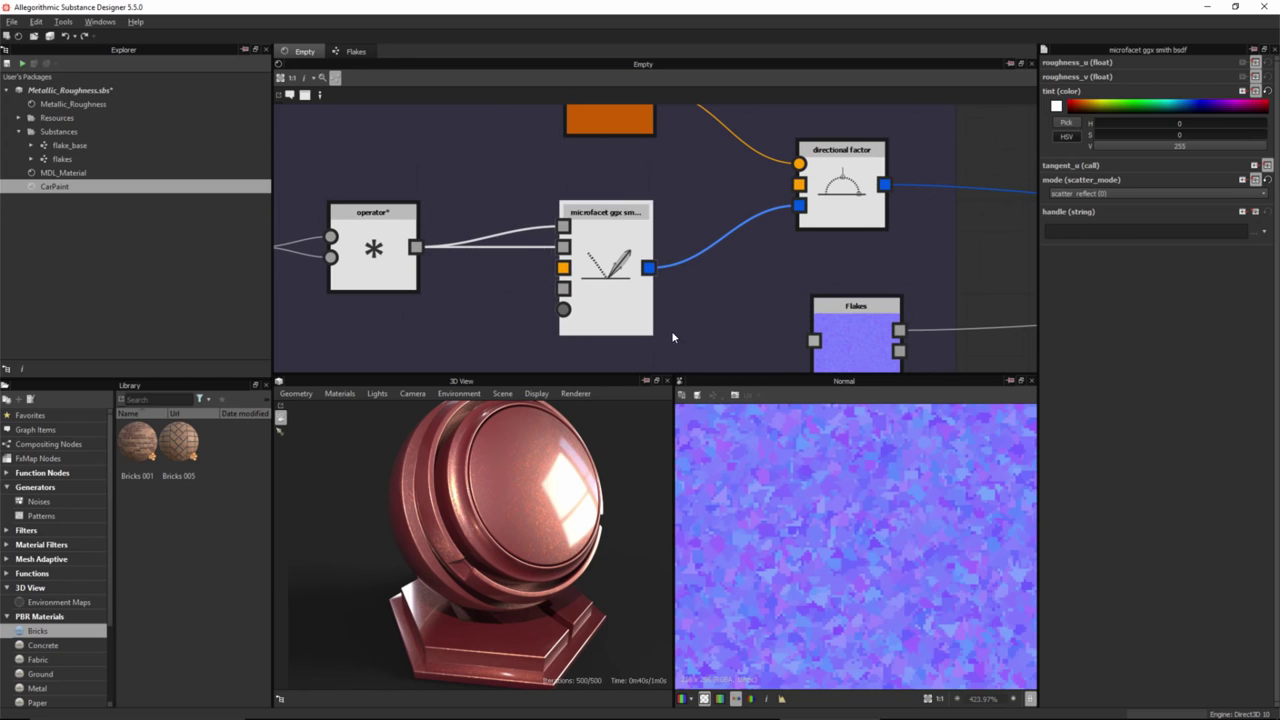
pyautogui.scroll(-1, 670, 258)
pyautogui.moveTo(667, 252); pyautogui.dragTo(593, 271, button='middle')
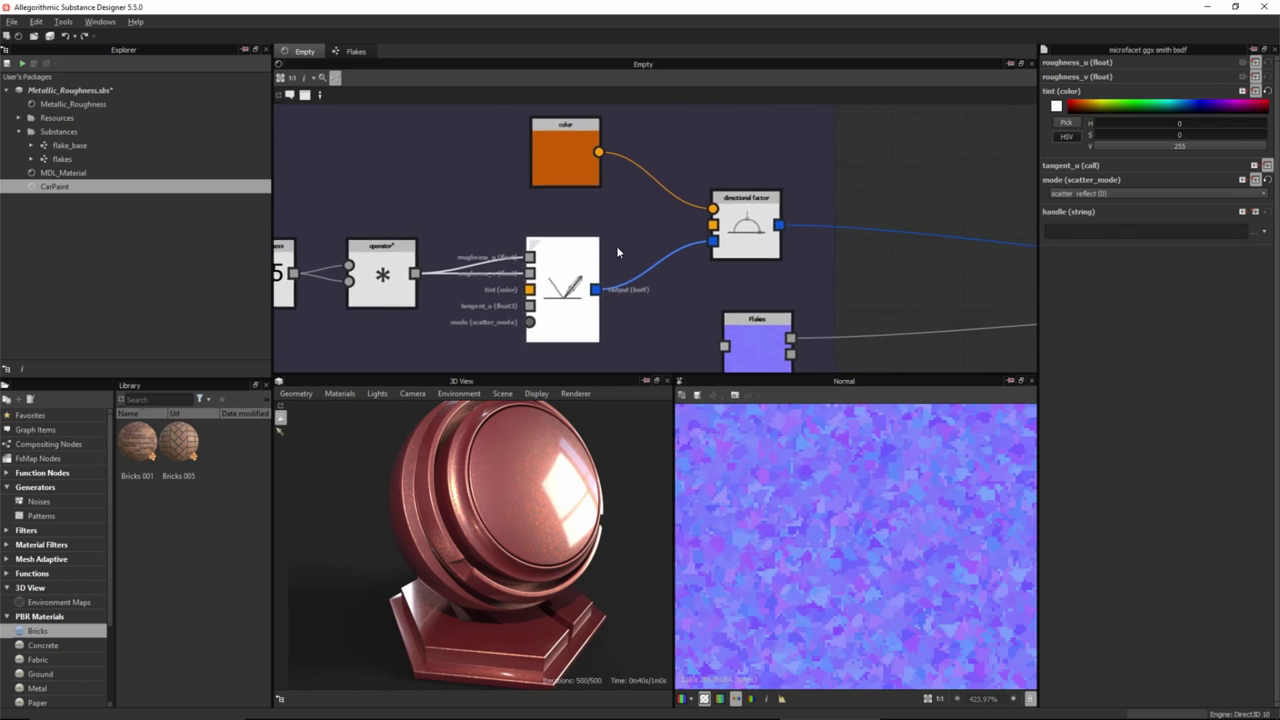
pyautogui.scroll(3, 714, 218)
pyautogui.click(797, 200)
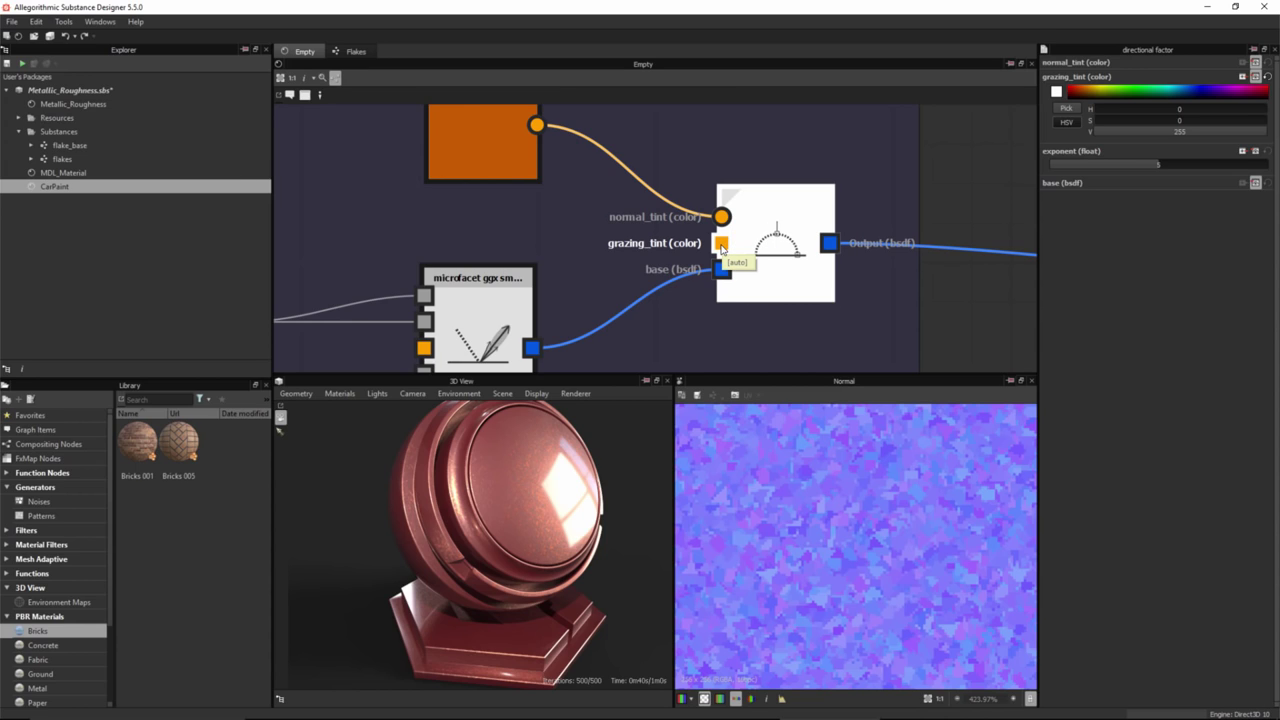
pyautogui.moveTo(698, 218); pyautogui.dragTo(706, 250, button='middle')
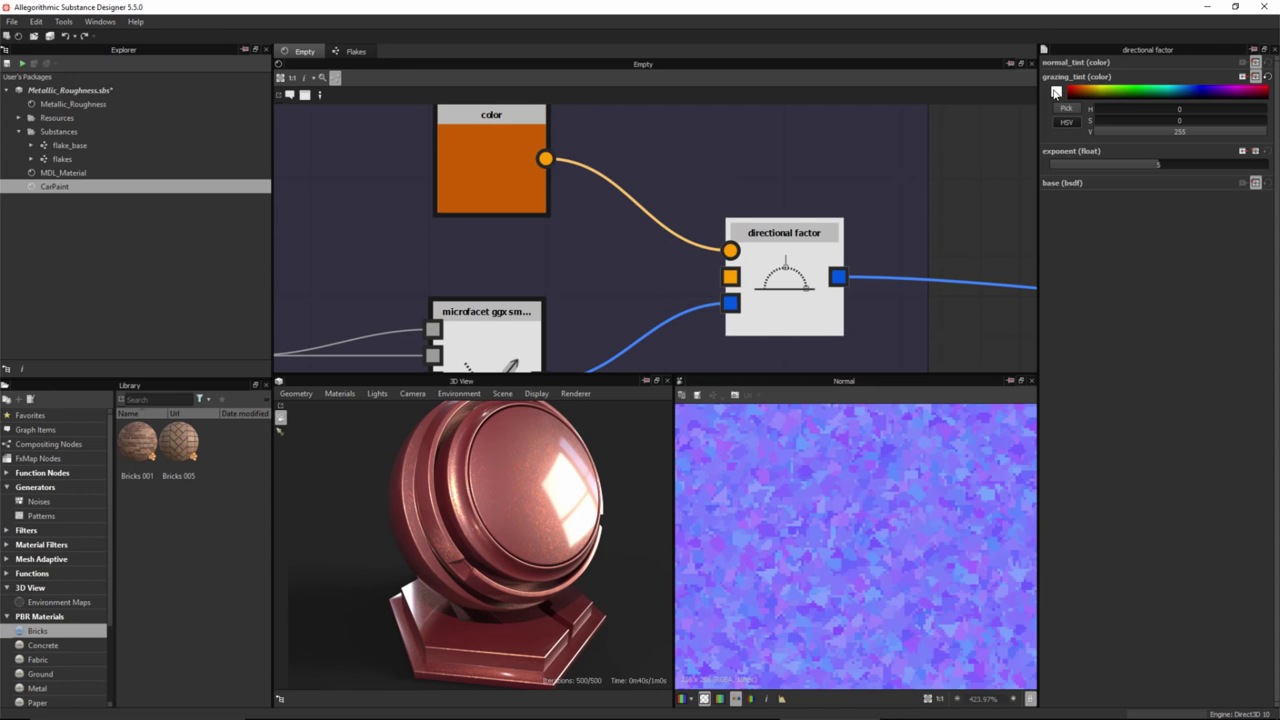
# - Expose the Flakes group's orange color with gamma type gamma_srgb (2) and the display name Flakes Color
pyautogui.moveTo(609, 234); pyautogui.dragTo(629, 256, button='middle')
pyautogui.scroll(-1, 580, 230)
pyautogui.rightClick(523, 184)
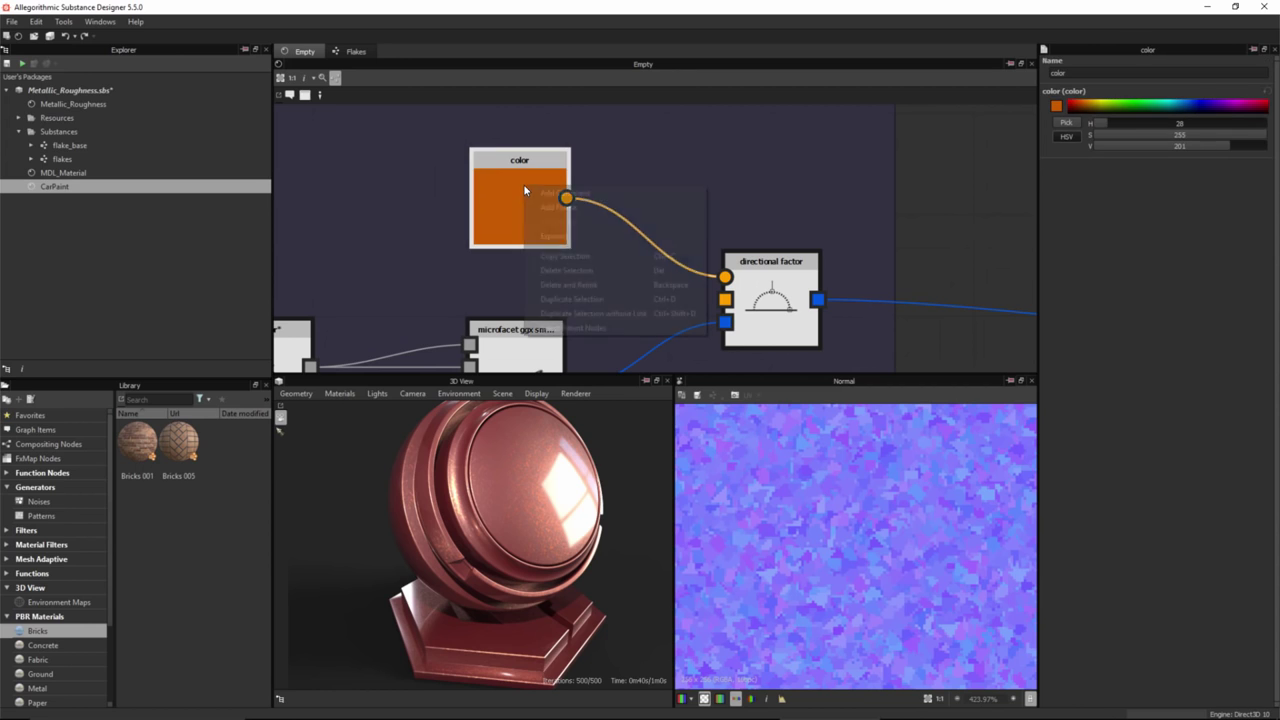
pyautogui.click(553, 237)
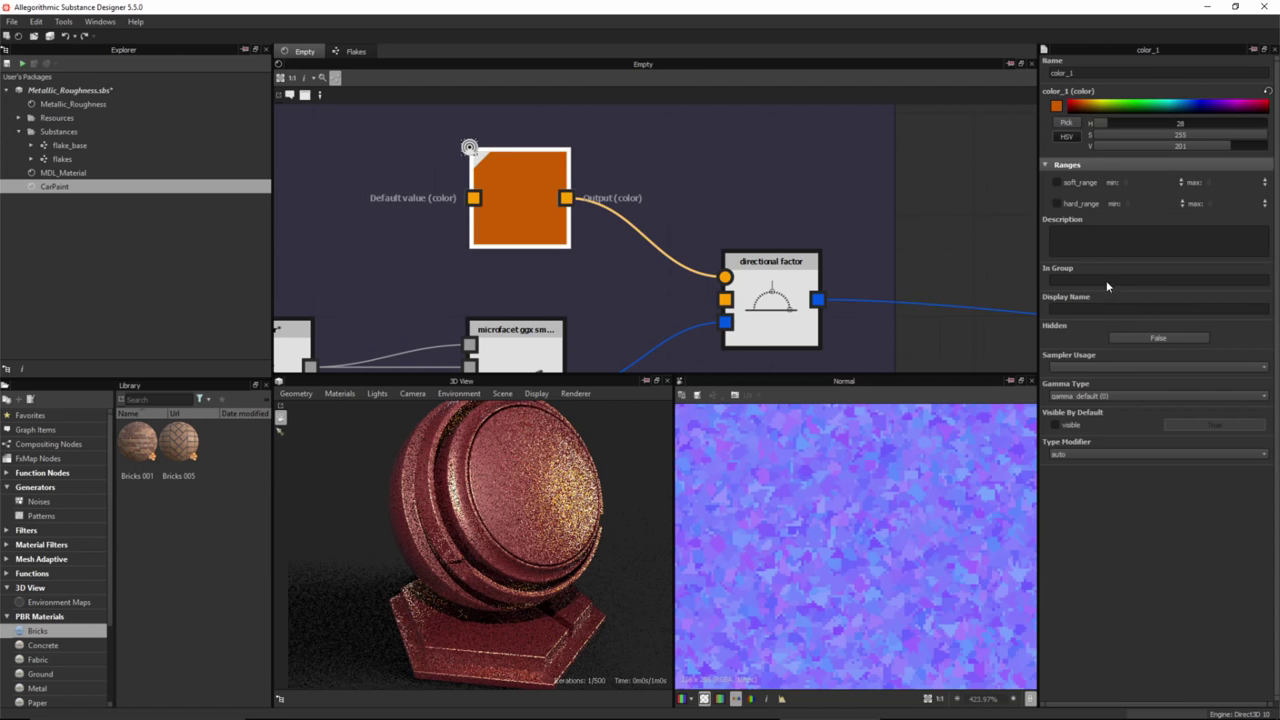
pyautogui.click(1103, 396)
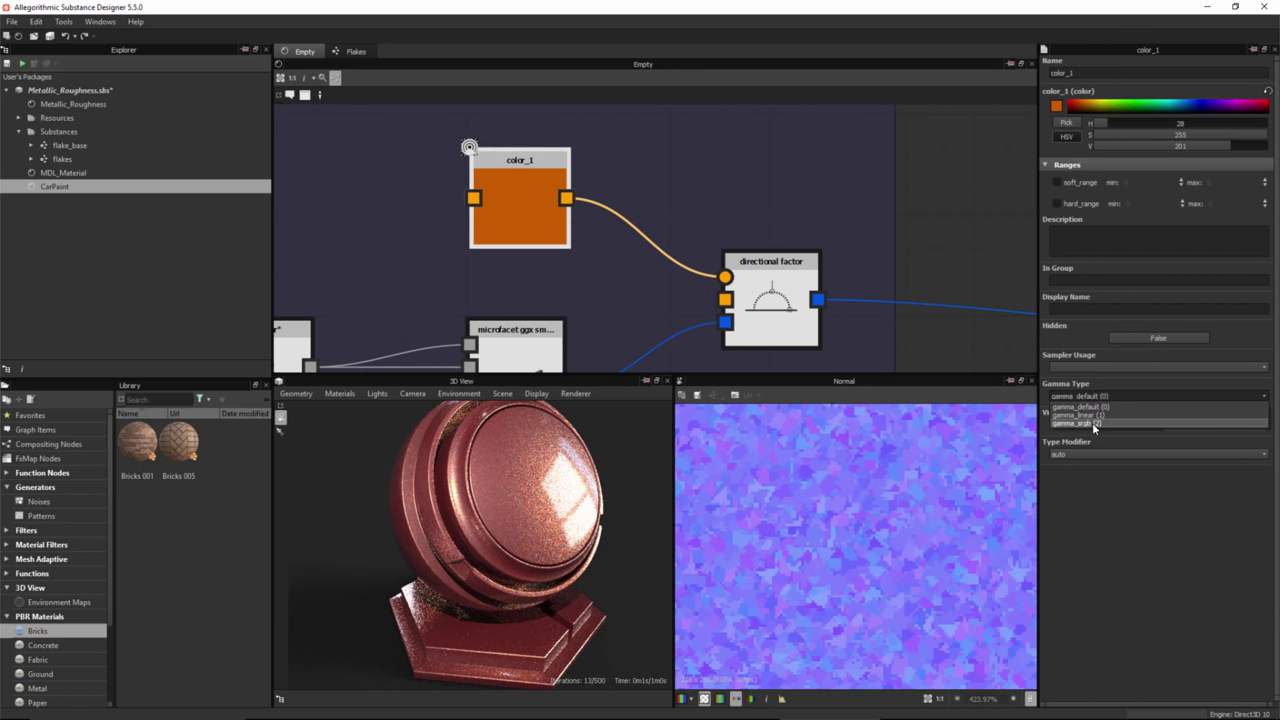
pyautogui.click(1088, 412)
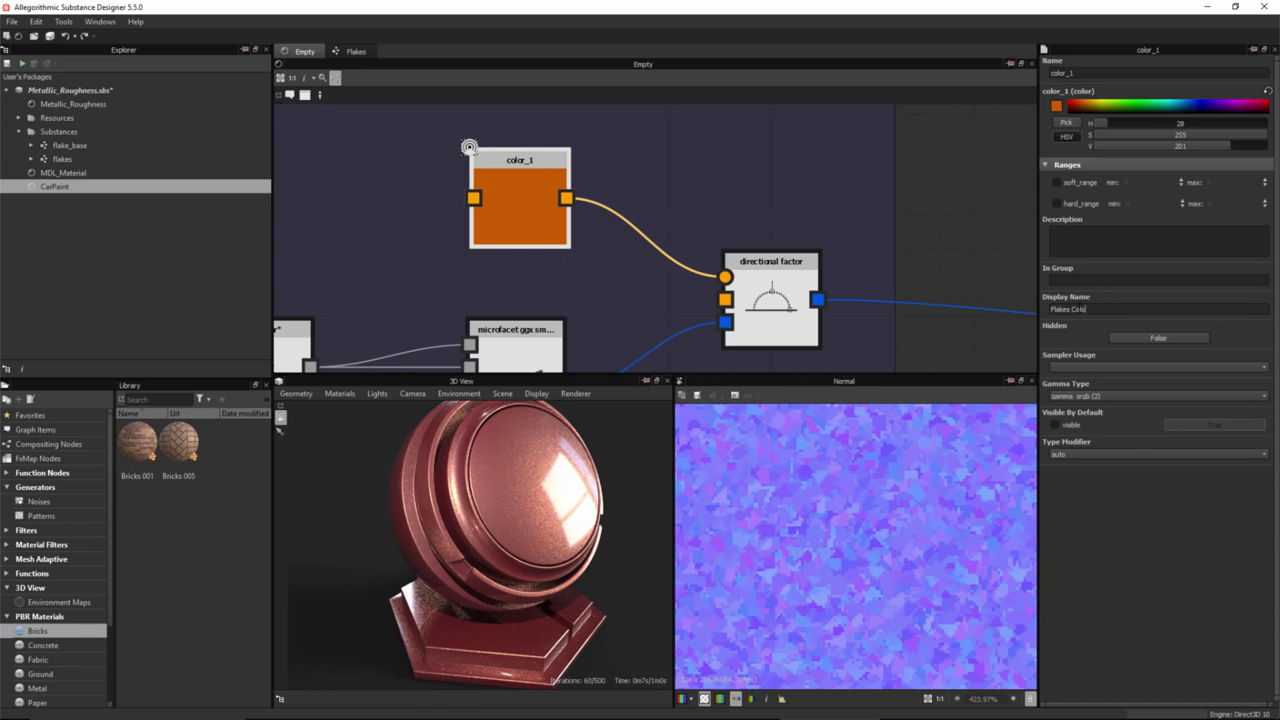
pyautogui.write('r')
pyautogui.press('Return')
pyautogui.click(859, 175)
# - Change the gamma type of the exposed Base Paint Color in the Base Paint group to gamma_srgb (2)
pyautogui.moveTo(606, 268); pyautogui.dragTo(615, 225, button='middle')
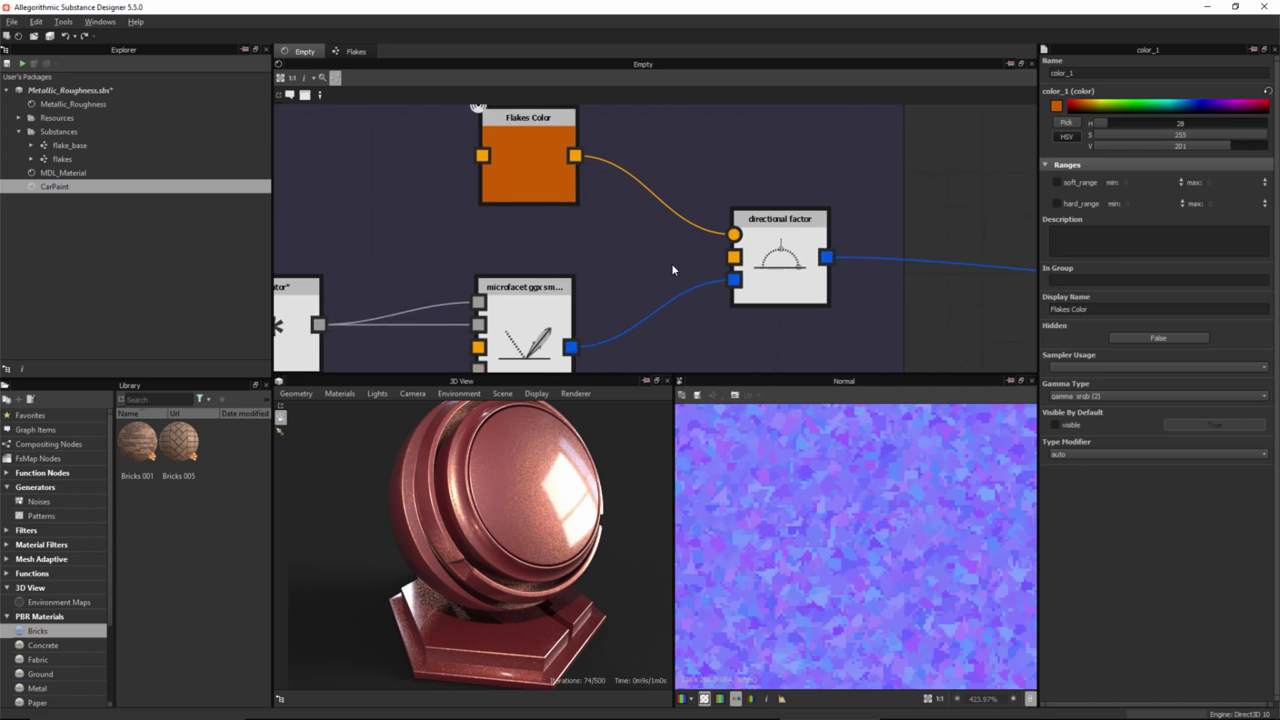
pyautogui.scroll(-2, 671, 264)
pyautogui.moveTo(612, 341); pyautogui.dragTo(679, 100, button='middle')
pyautogui.moveTo(585, 266); pyautogui.dragTo(684, 123, button='middle')
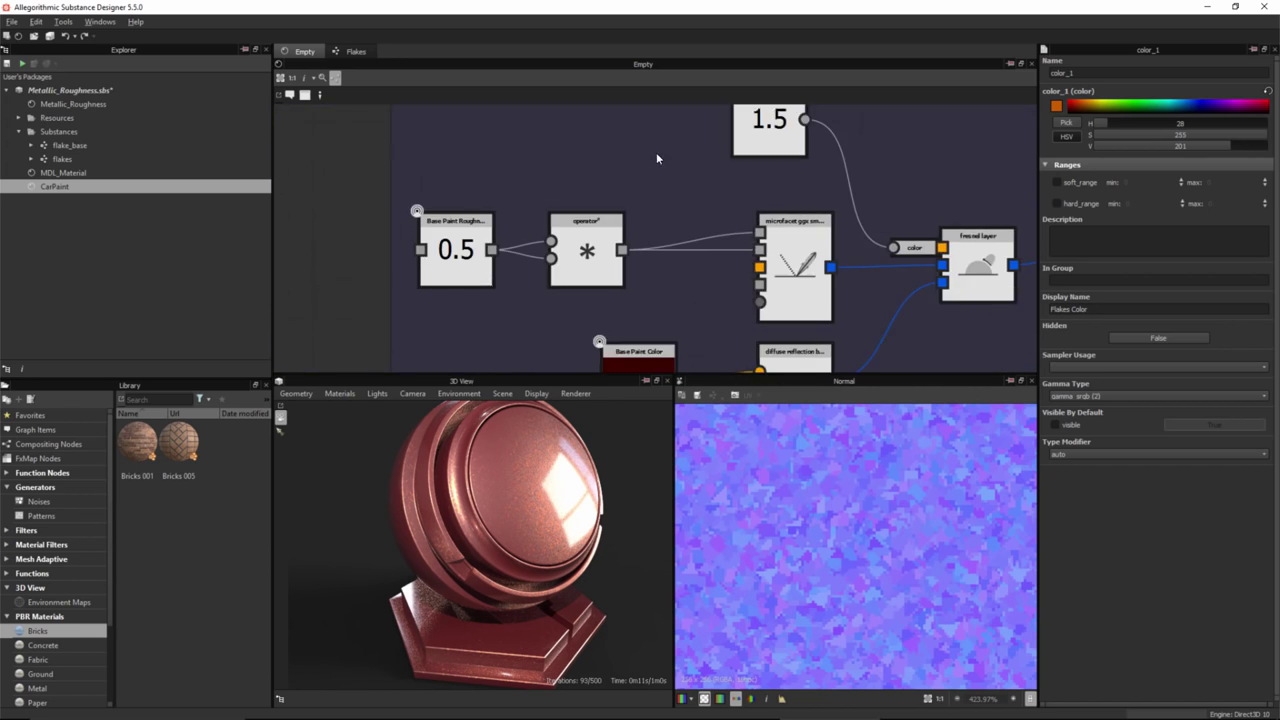
pyautogui.scroll(-3, 662, 215)
pyautogui.moveTo(666, 260); pyautogui.dragTo(582, 192, button='middle')
pyautogui.click(566, 270)
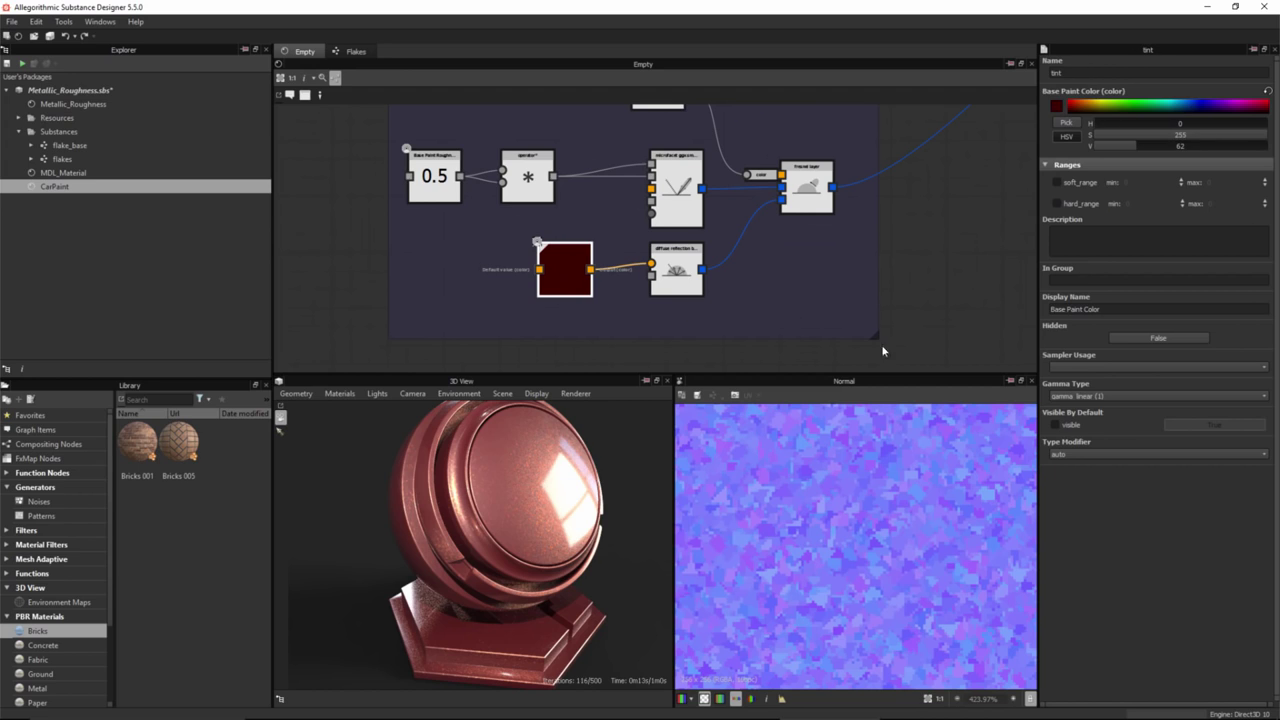
pyautogui.click(1080, 396)
pyautogui.click(1075, 423)
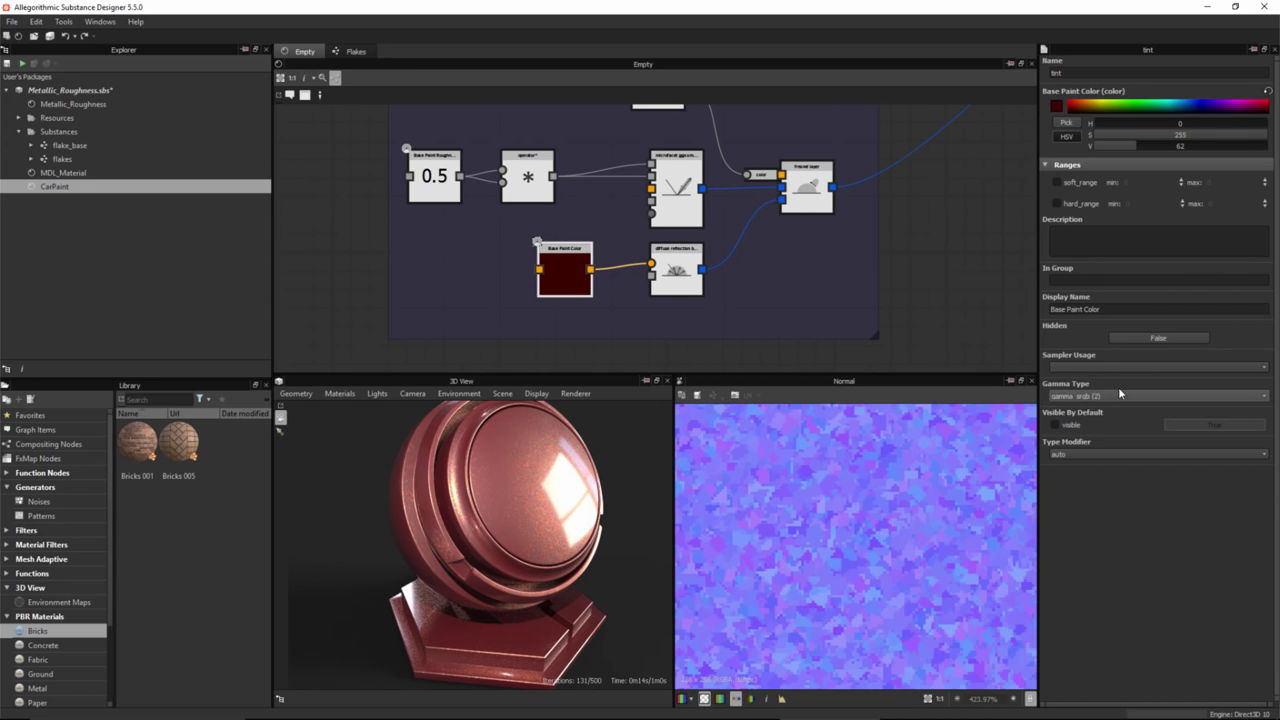
# - Review the node connections in the Base Paint group and how the Flakes group's nodes connect
pyautogui.moveTo(607, 227); pyautogui.dragTo(587, 275, button='middle')
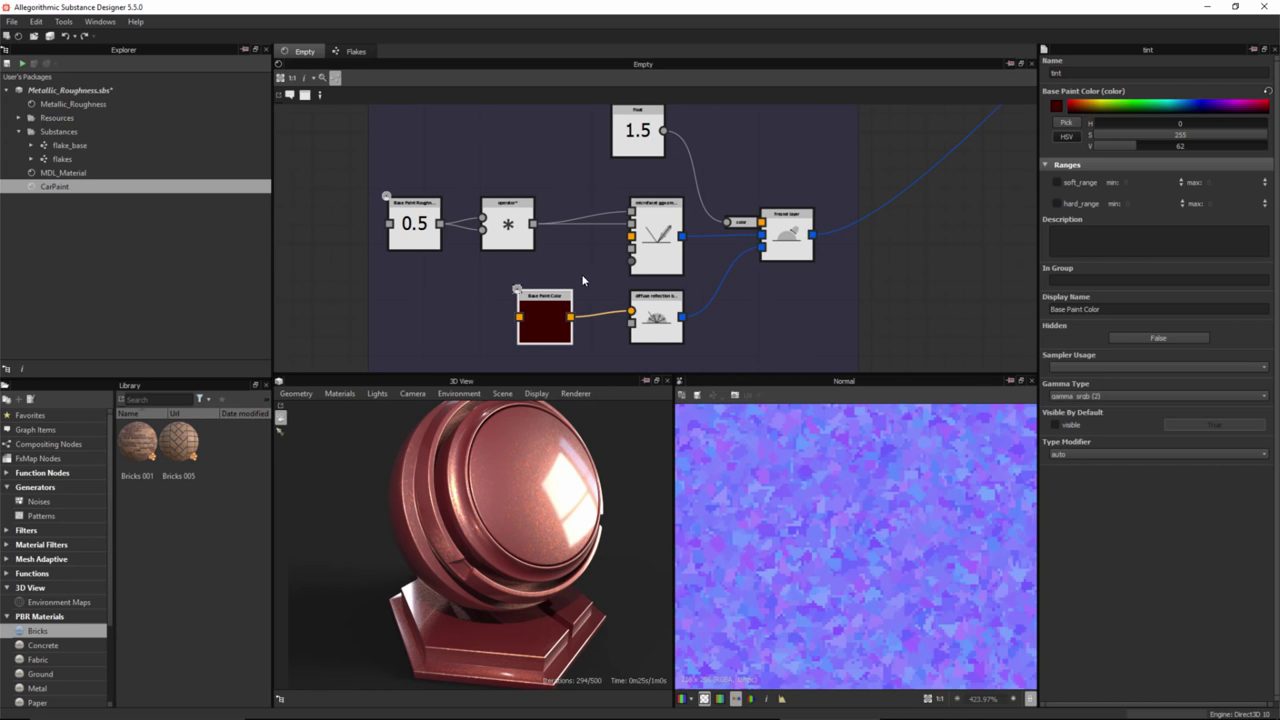
pyautogui.moveTo(713, 176); pyautogui.dragTo(701, 238, button='middle')
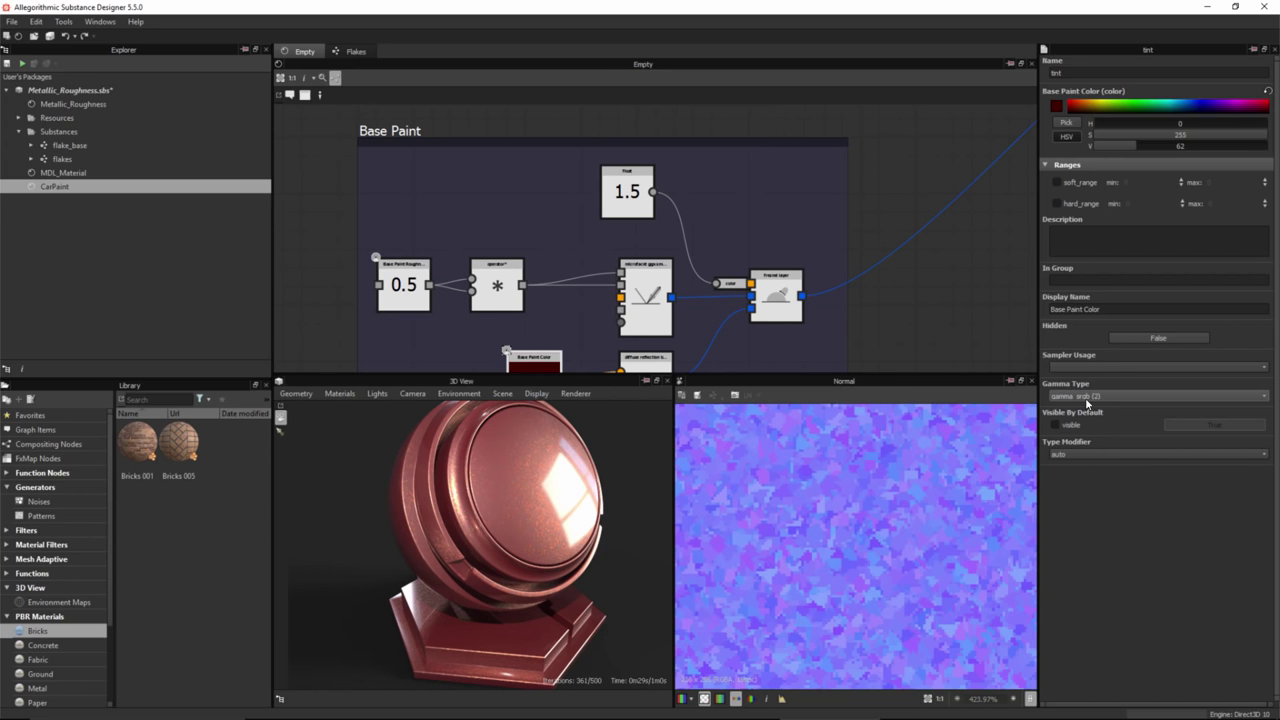
pyautogui.moveTo(655, 325); pyautogui.dragTo(634, 252, button='middle')
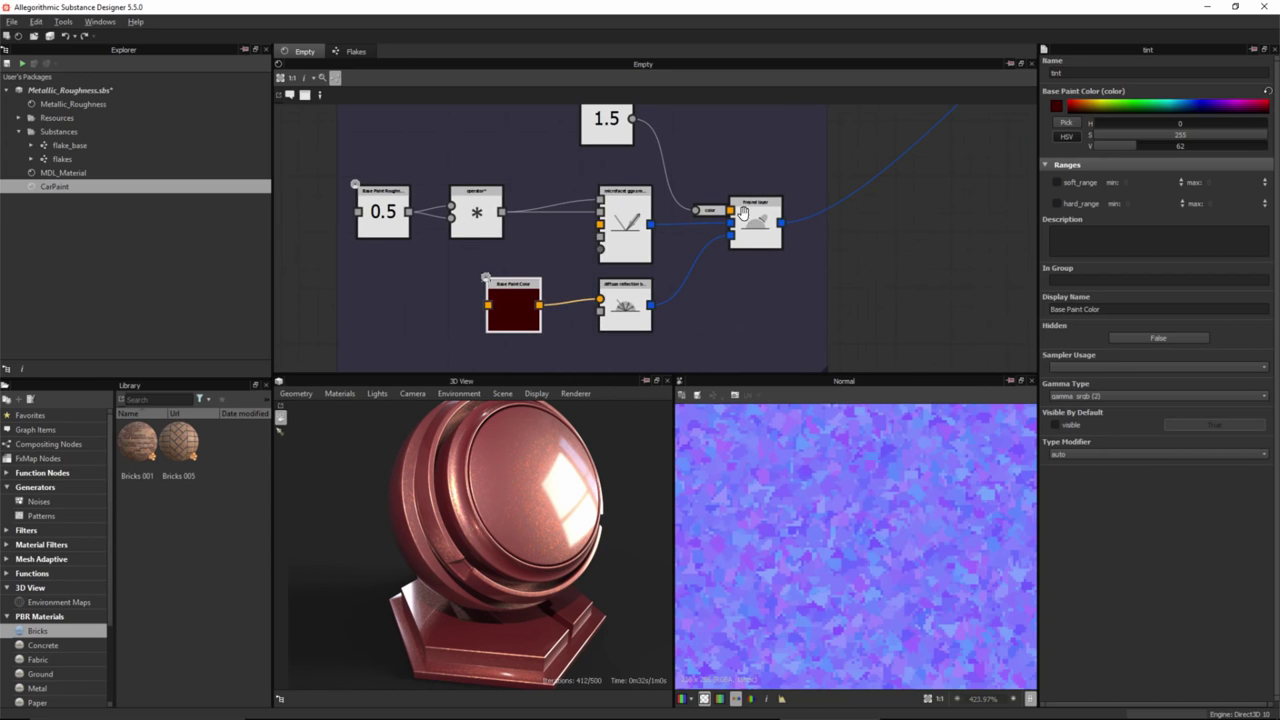
pyautogui.scroll(-1, 733, 201)
pyautogui.moveTo(796, 114); pyautogui.dragTo(686, 364, button='middle')
pyautogui.scroll(-2, 733, 201)
pyautogui.moveTo(762, 205); pyautogui.dragTo(603, 271, button='middle')
pyautogui.scroll(1, 561, 208)
pyautogui.moveTo(672, 233); pyautogui.dragTo(634, 136, button='middle')
pyautogui.moveTo(683, 199)
pyautogui.mouseDown(button='middle')
pyautogui.moveTo(671, 263)
pyautogui.moveTo(702, 216)
pyautogui.moveTo(651, 223)
pyautogui.moveTo(665, 297)
pyautogui.mouseUp(button='middle')
pyautogui.scroll(1, 528, 204)
pyautogui.moveTo(529, 203); pyautogui.dragTo(485, 243, button='middle')
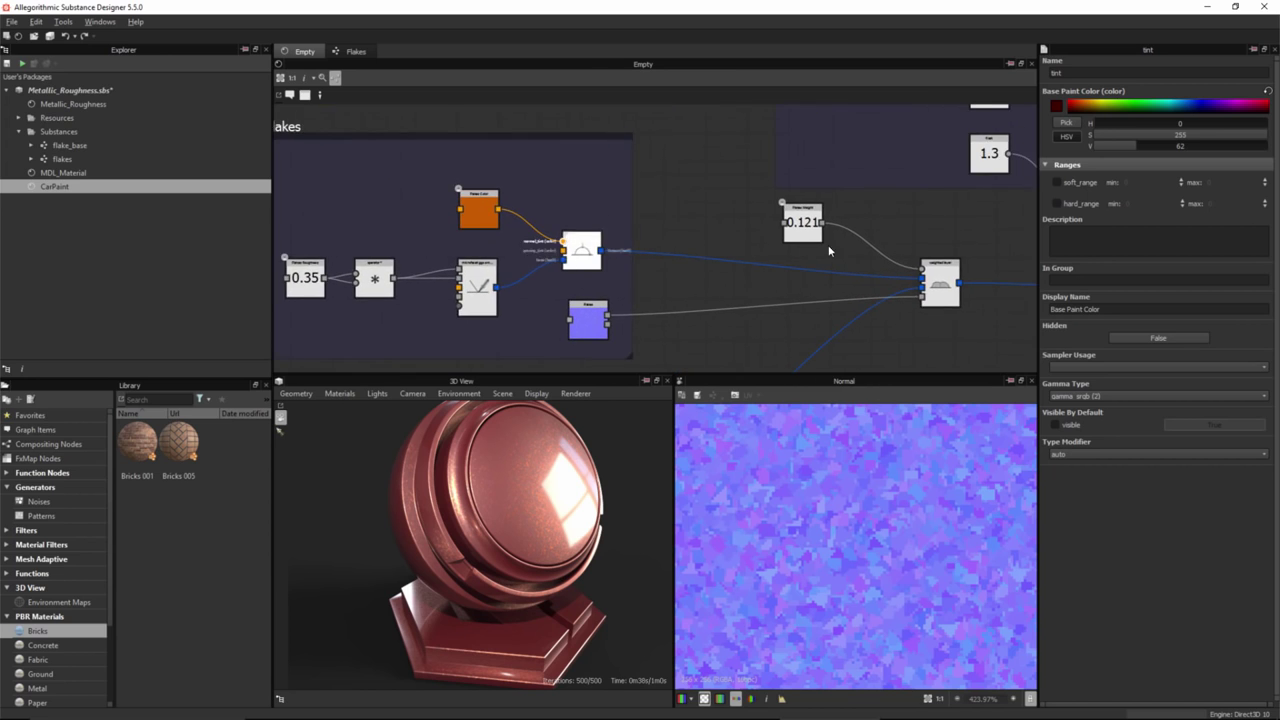
# - Examine the weighted layer node's weight, layer, base and normal inputs along with the Flakes node supplying its normal
pyautogui.moveTo(912, 249); pyautogui.dragTo(757, 166, button='middle')
pyautogui.scroll(5, 697, 217)
pyautogui.click(813, 258)
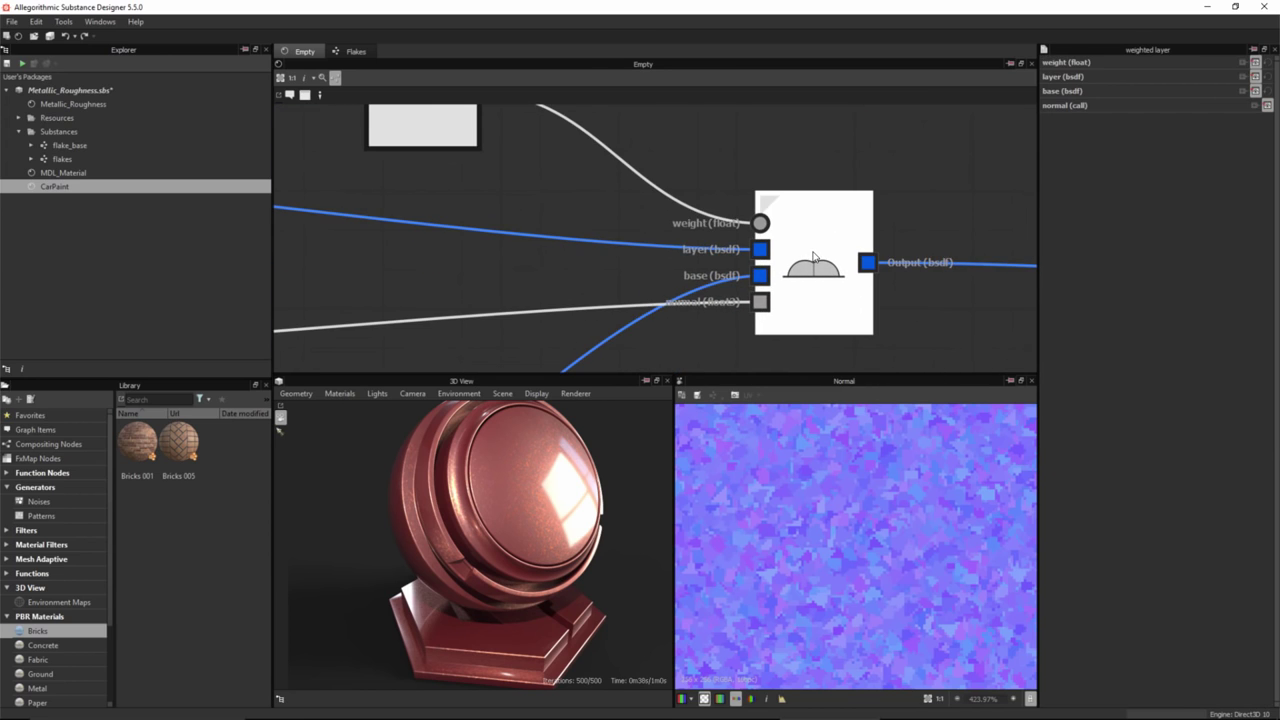
pyautogui.moveTo(620, 266); pyautogui.dragTo(688, 311, button='middle')
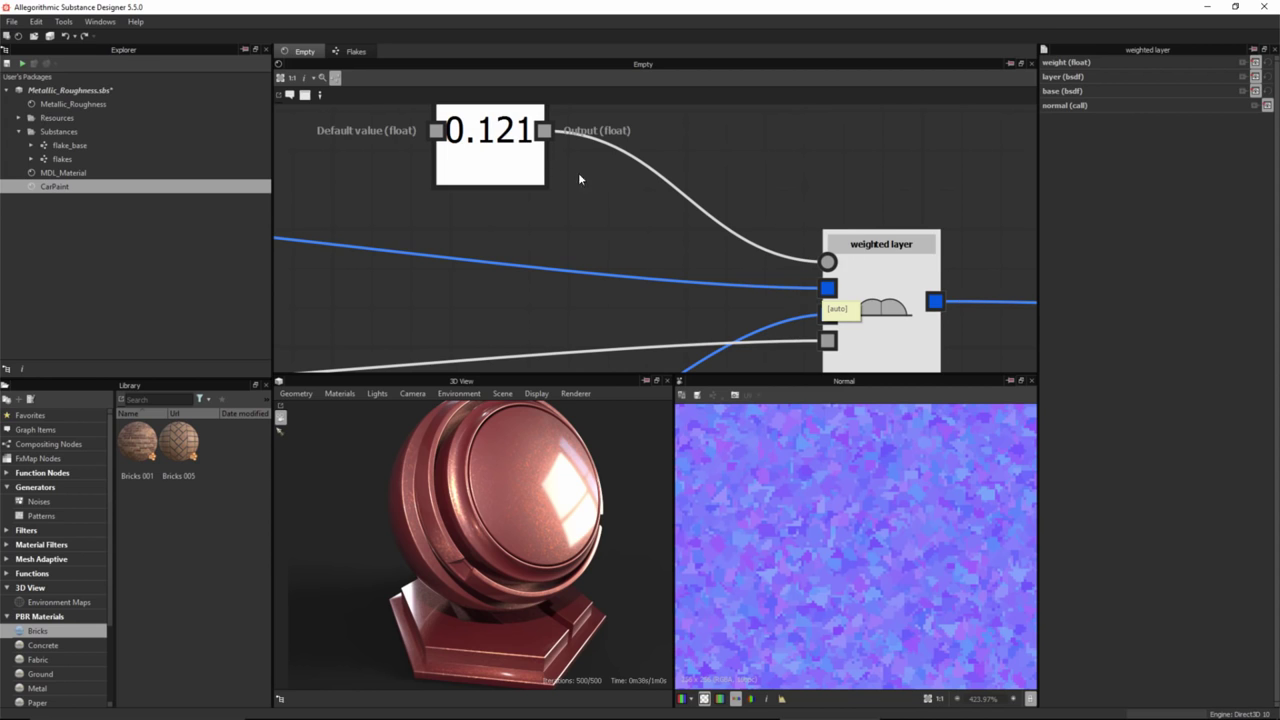
pyautogui.moveTo(613, 190); pyautogui.dragTo(631, 144, button='middle')
pyautogui.scroll(-1, 657, 251)
pyautogui.moveTo(560, 320); pyautogui.dragTo(757, 274, button='middle')
pyautogui.scroll(-4, 757, 274)
pyautogui.moveTo(592, 239); pyautogui.dragTo(664, 215, button='middle')
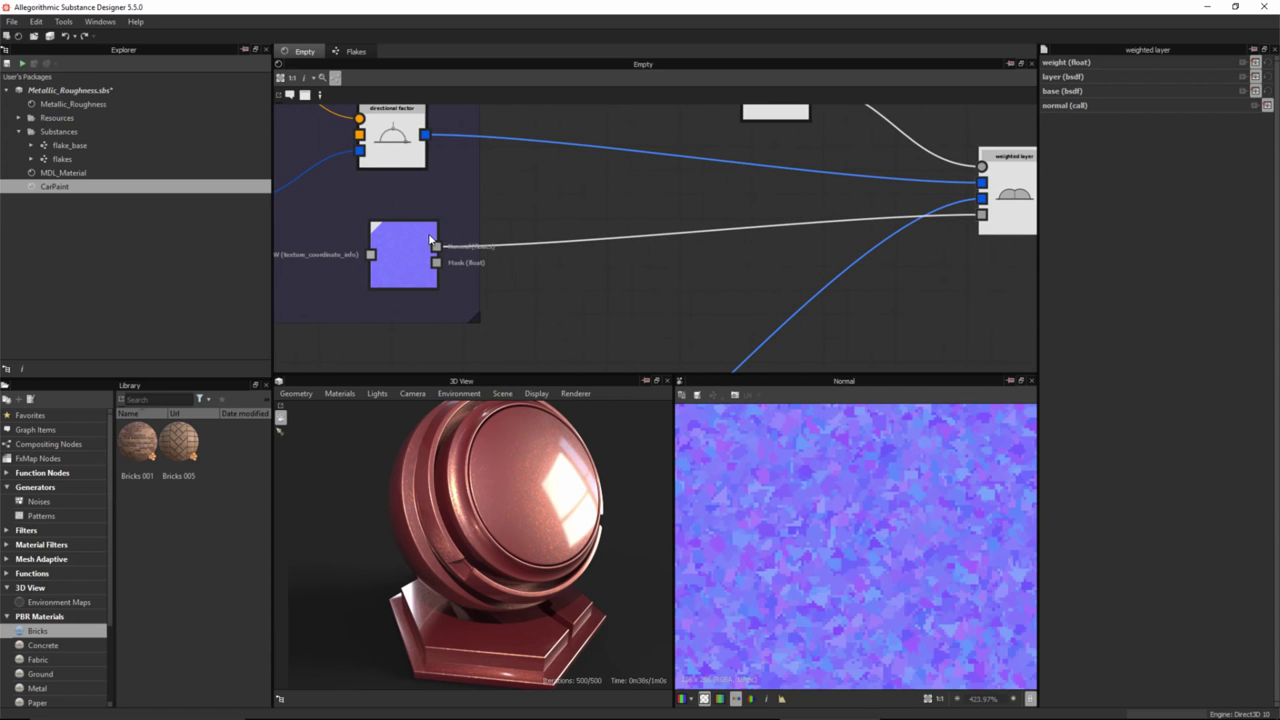
pyautogui.click(404, 230)
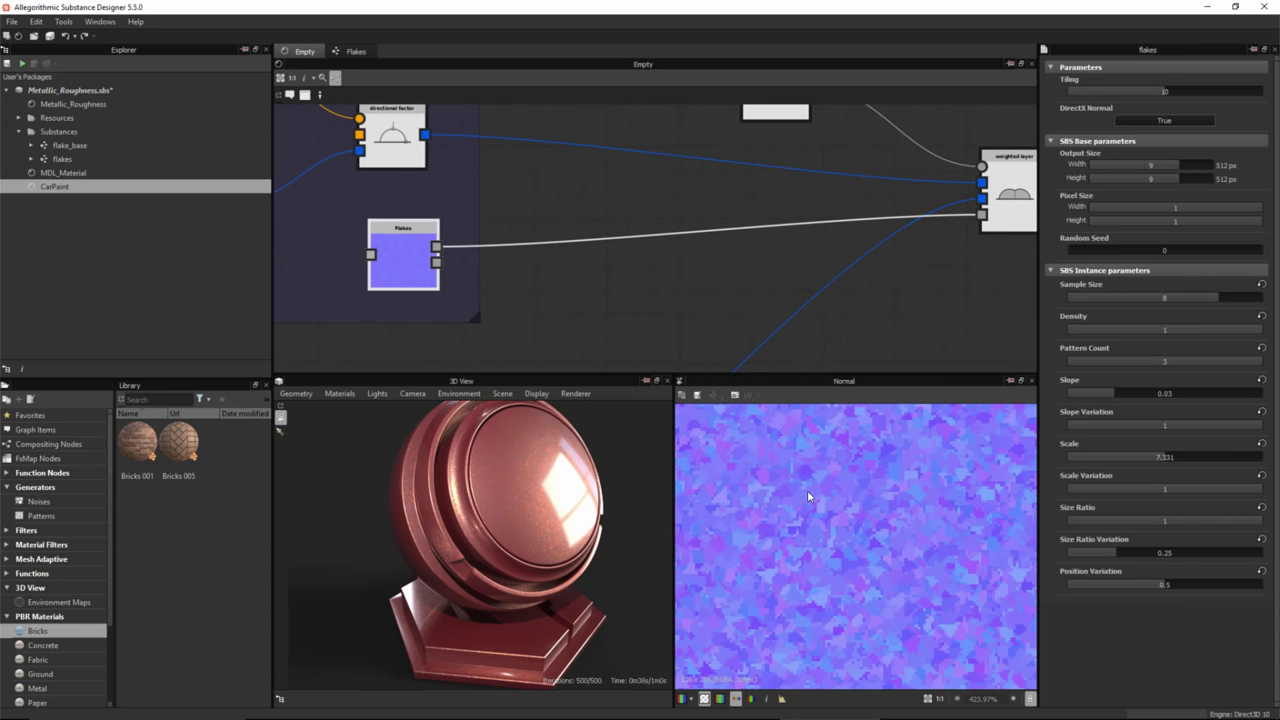
pyautogui.moveTo(888, 205); pyautogui.dragTo(595, 233, button='middle')
pyautogui.scroll(5, 776, 320)
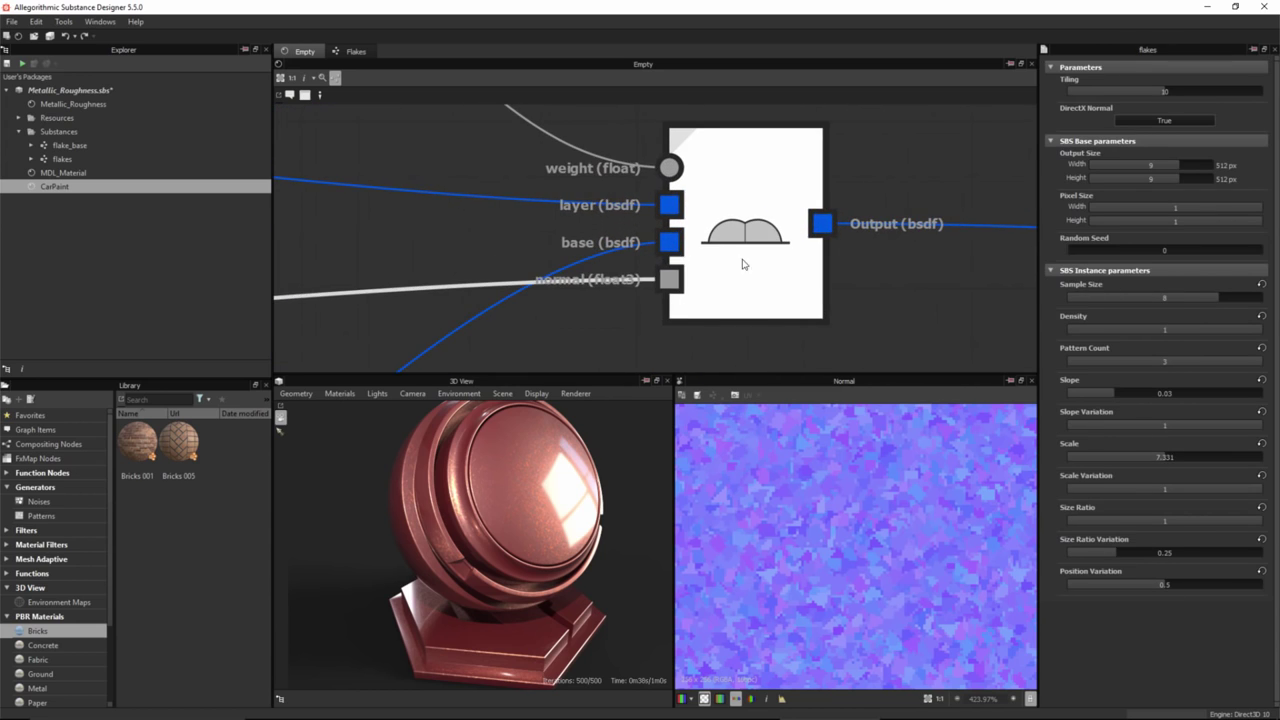
pyautogui.click(741, 168)
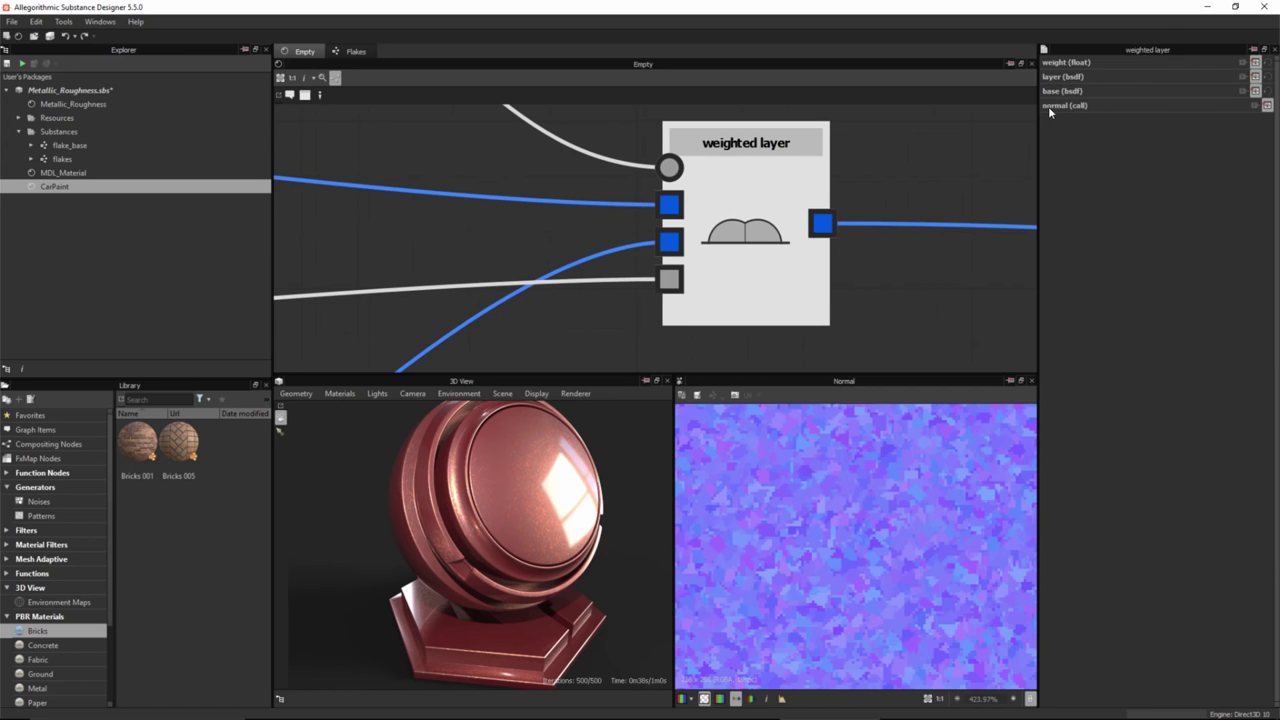
# - Examine the Clear Coat group's Roughness, operator and microfacet nodes and the final fresnel layer's inputs
pyautogui.scroll(-5, 746, 286)
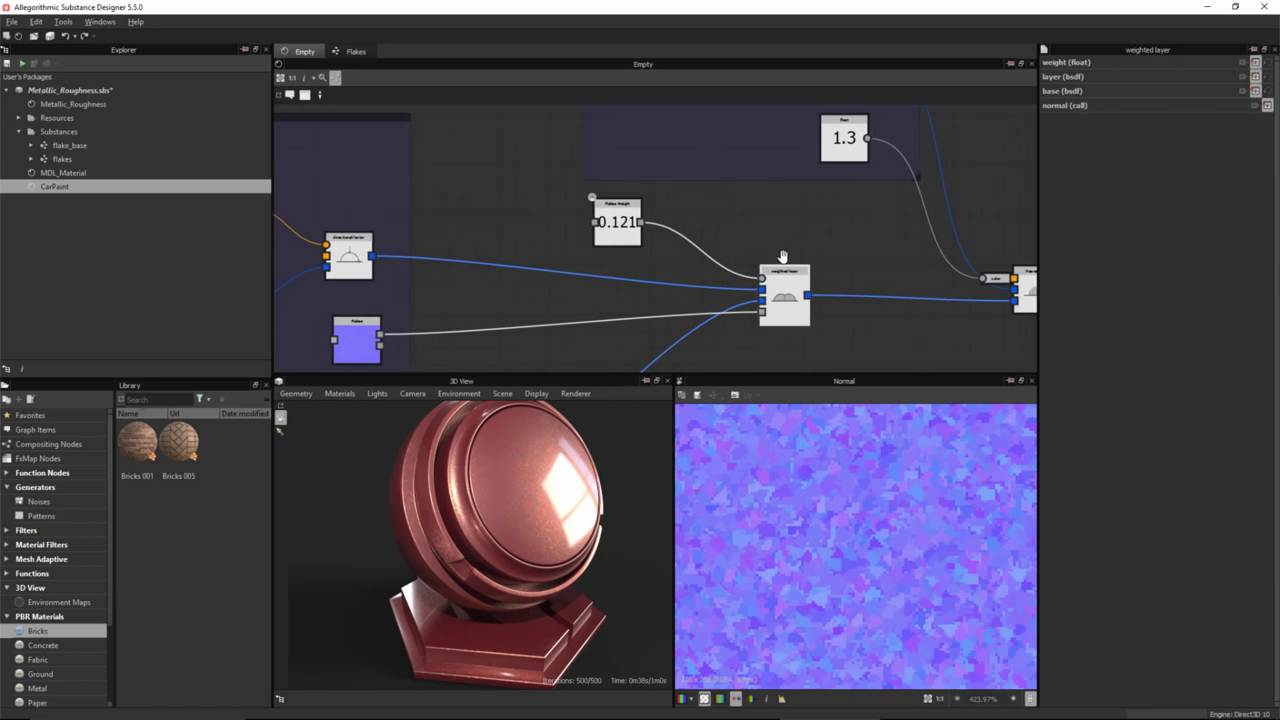
pyautogui.moveTo(758, 178); pyautogui.dragTo(604, 180, button='middle')
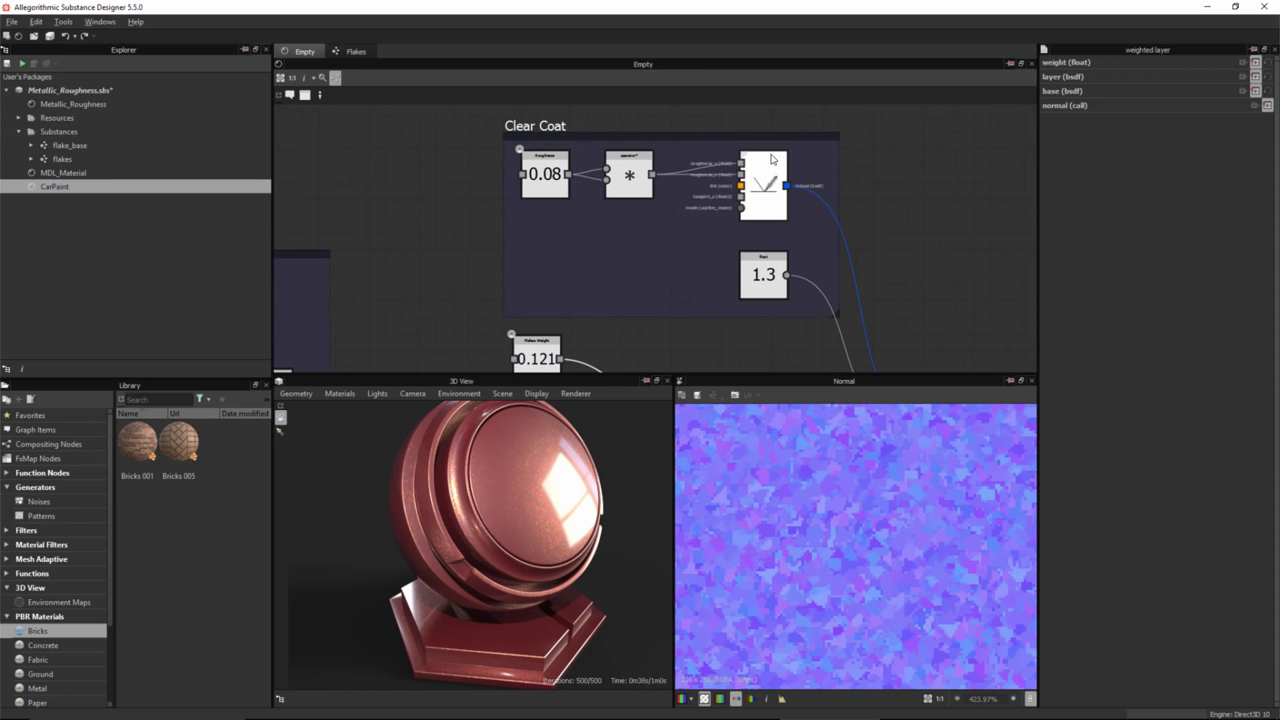
pyautogui.scroll(4, 745, 170)
pyautogui.click(742, 174)
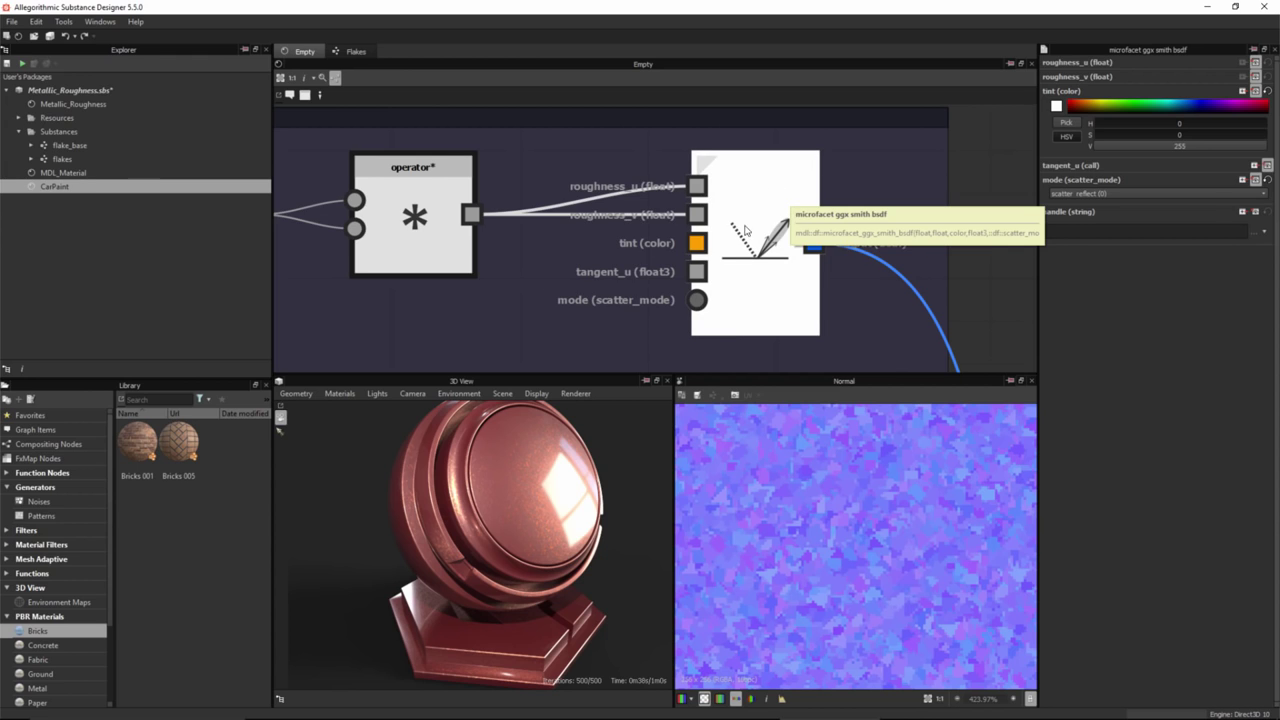
pyautogui.moveTo(560, 294); pyautogui.dragTo(730, 290, button='middle')
pyautogui.moveTo(396, 309); pyautogui.dragTo(612, 201)
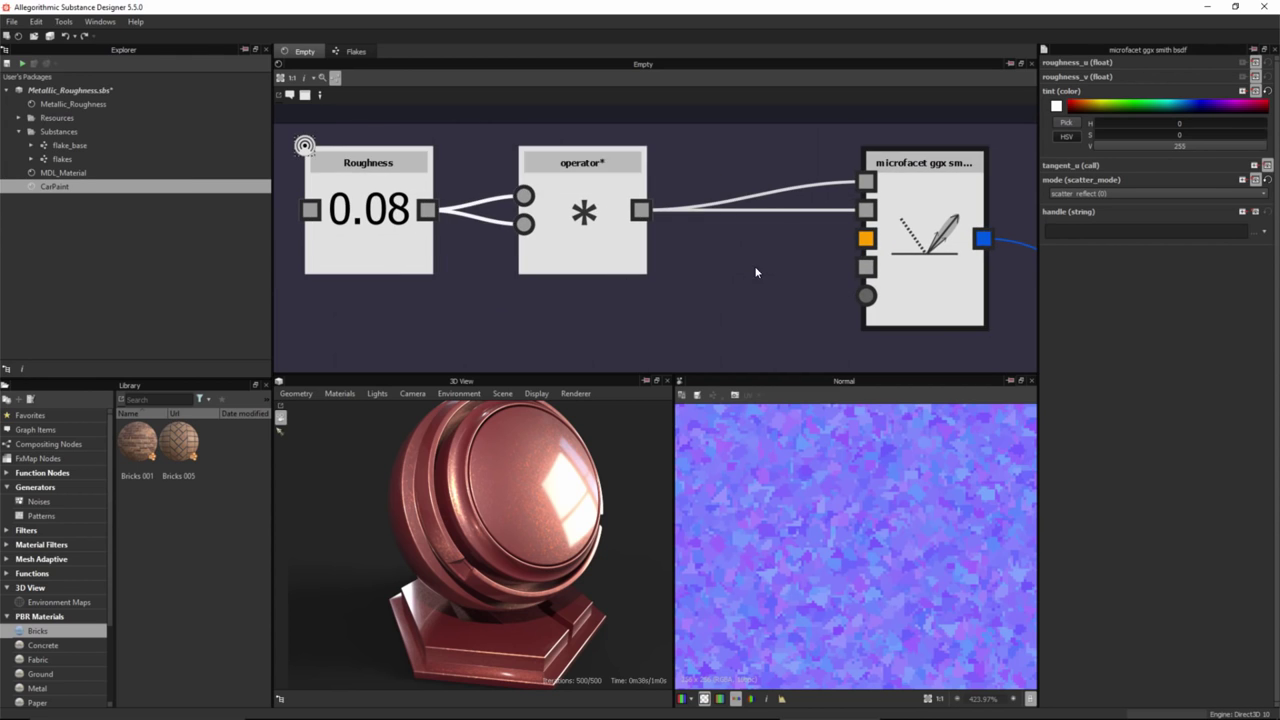
pyautogui.moveTo(797, 268); pyautogui.dragTo(599, 265, button='middle')
pyautogui.scroll(-3, 775, 272)
pyautogui.moveTo(809, 302); pyautogui.dragTo(746, 174, button='middle')
pyautogui.scroll(-2, 763, 208)
pyautogui.moveTo(800, 222); pyautogui.dragTo(755, 161, button='middle')
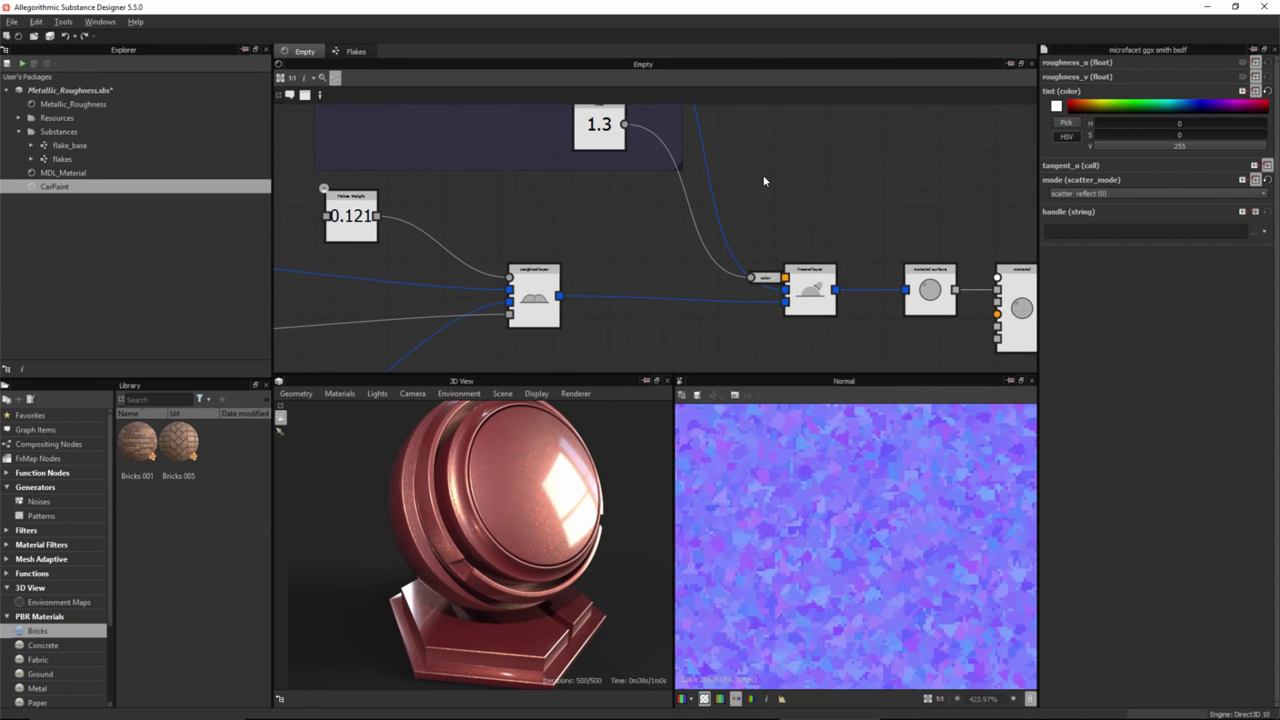
pyautogui.scroll(3, 805, 285)
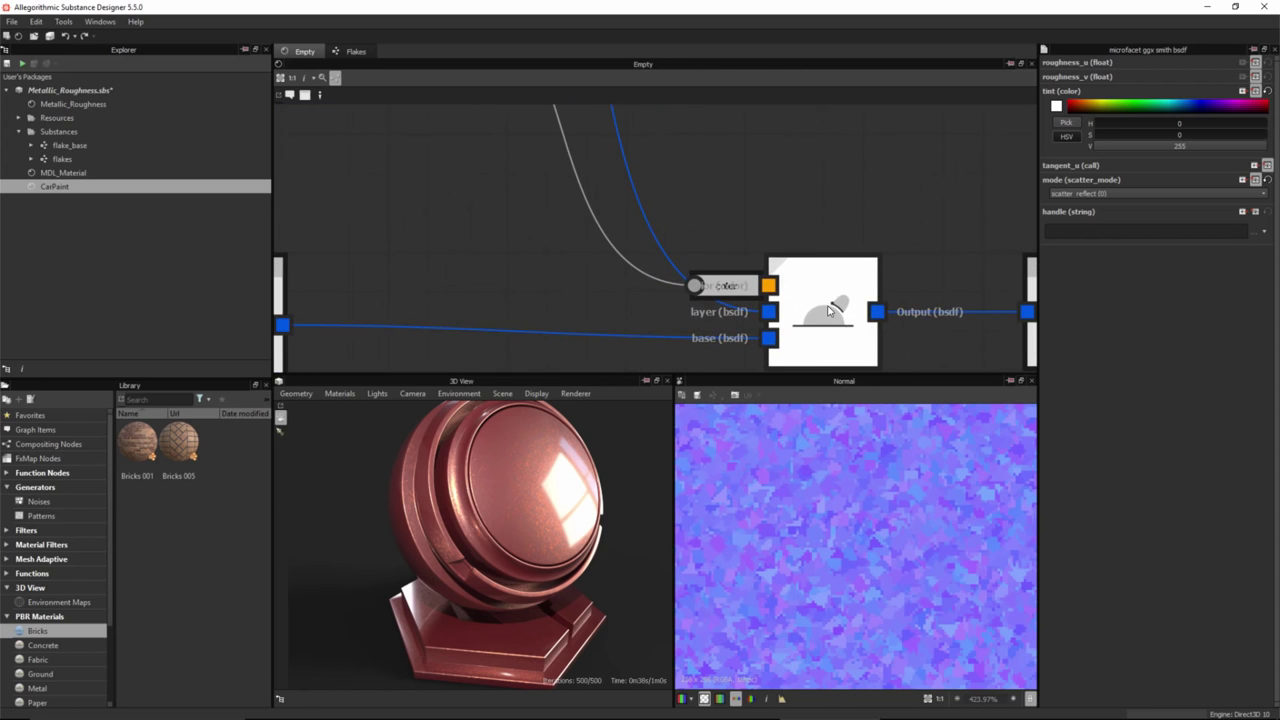
# - Examine the weighted layer and fresnel layer nodes and the connection between the weighted layer's output and the fresnel layer's base input
pyautogui.moveTo(713, 312); pyautogui.dragTo(728, 242, button='middle')
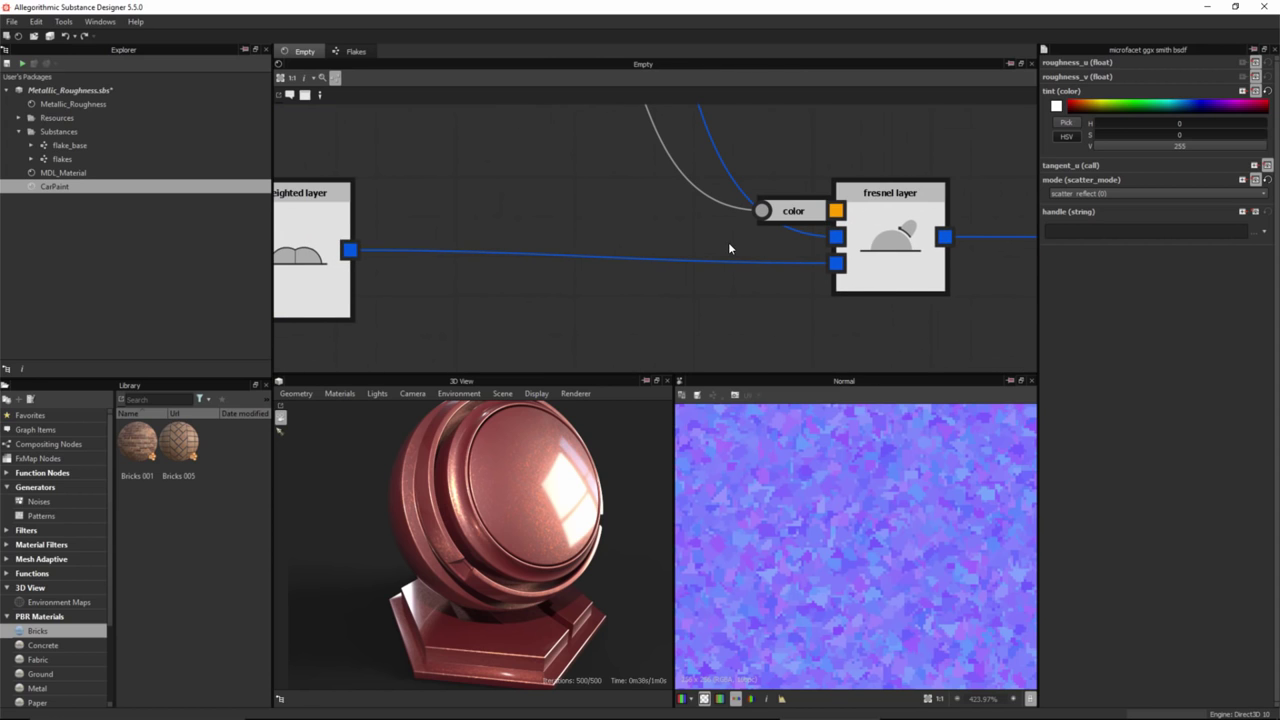
pyautogui.moveTo(613, 293); pyautogui.dragTo(749, 292, button='middle')
pyautogui.scroll(-2, 733, 299)
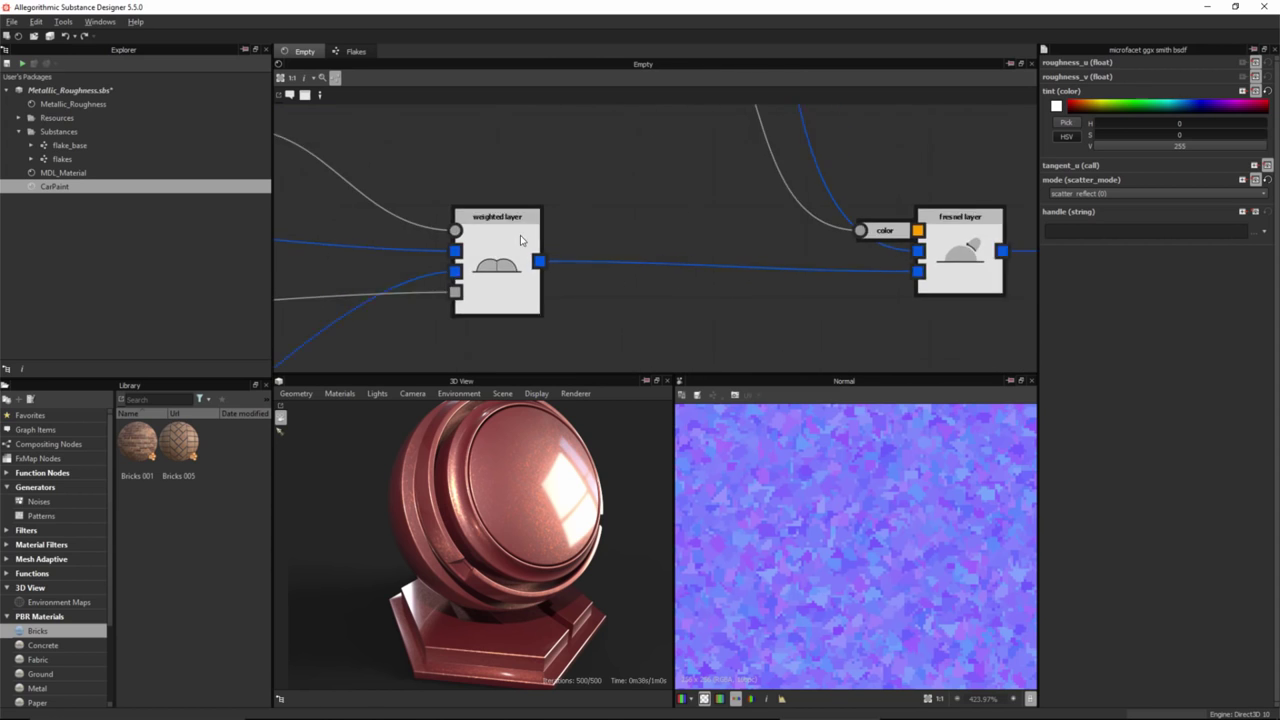
pyautogui.click(565, 268)
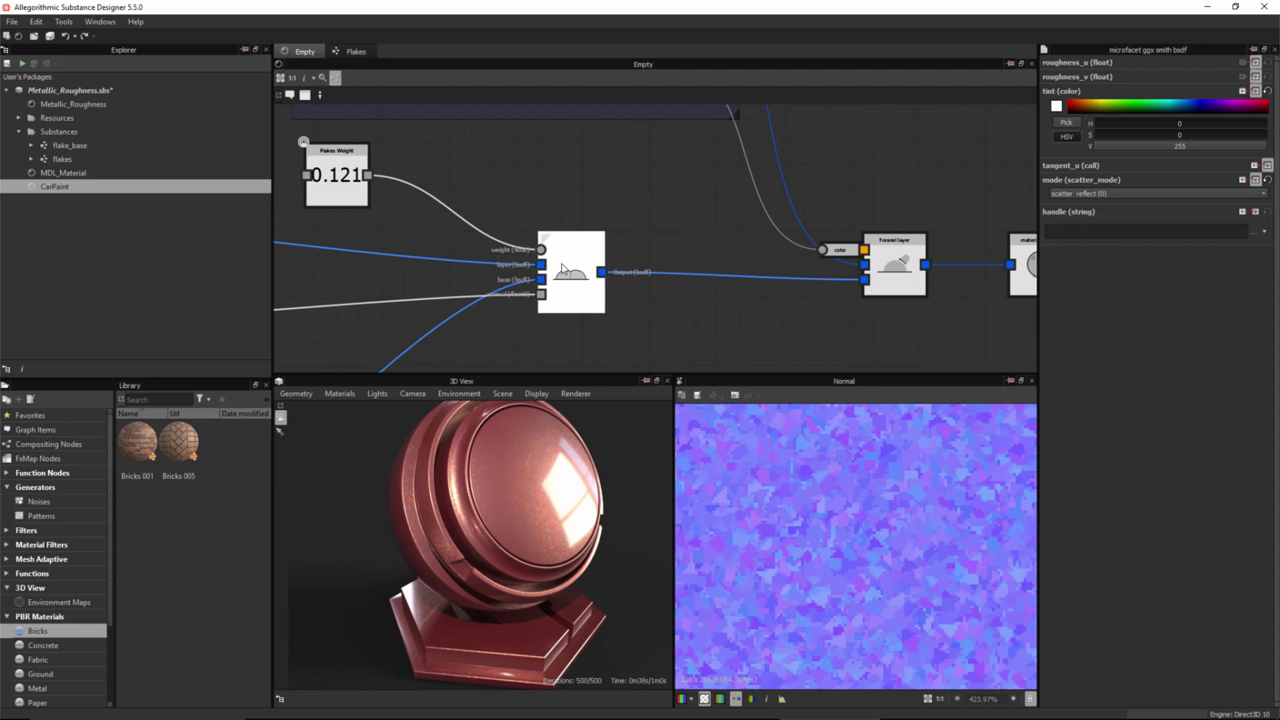
pyautogui.scroll(3, 660, 280)
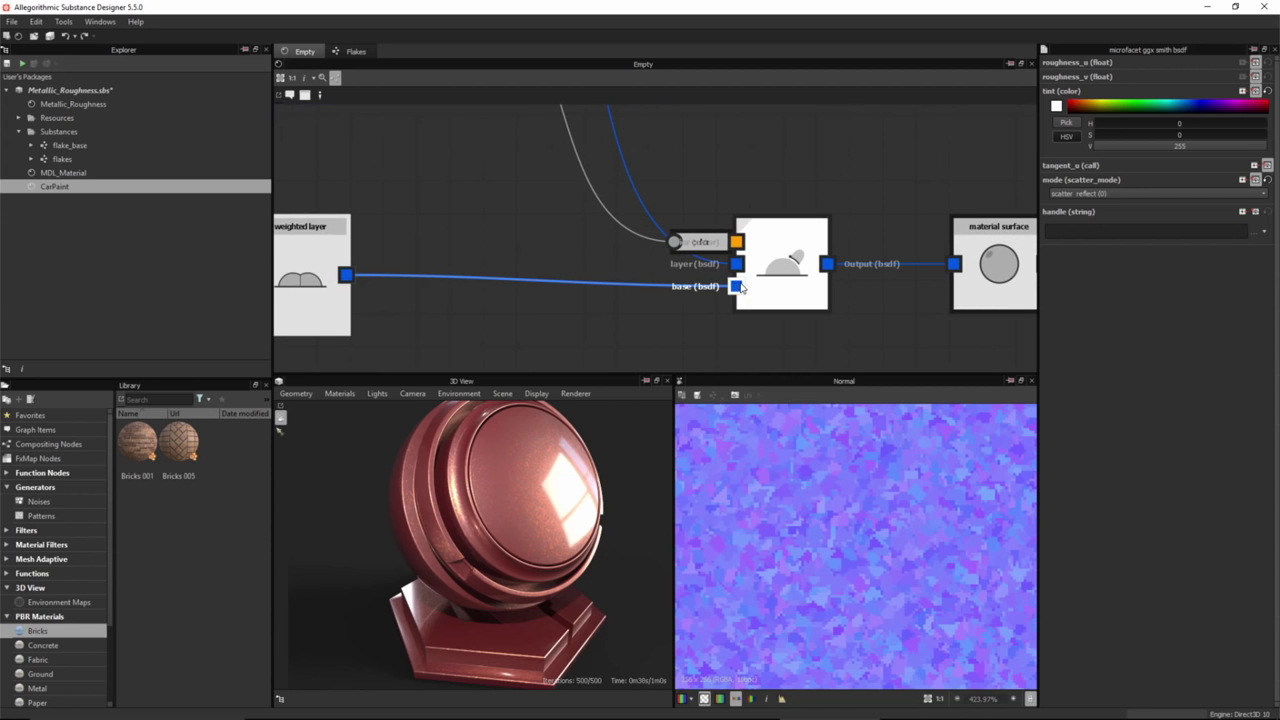
pyautogui.scroll(-2, 612, 205)
pyautogui.moveTo(609, 200); pyautogui.dragTo(651, 297, button='middle')
pyautogui.moveTo(746, 323); pyautogui.dragTo(717, 220, button='middle')
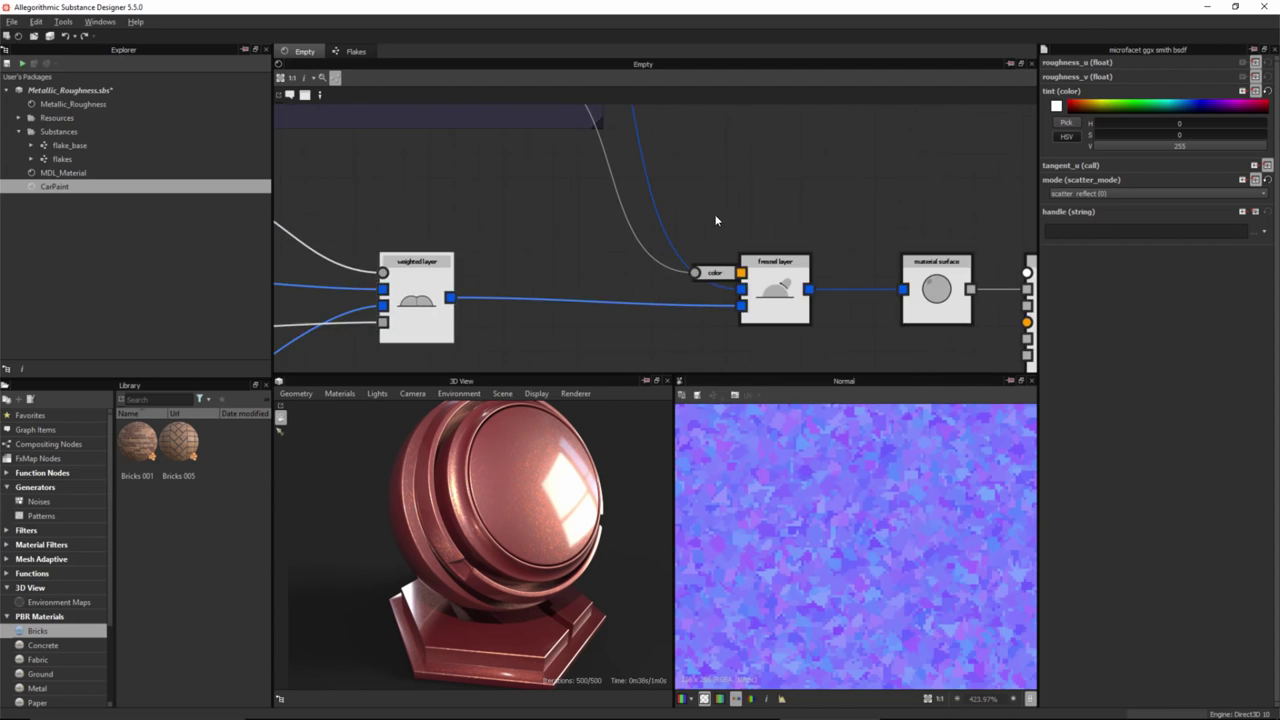
pyautogui.scroll(2, 740, 296)
pyautogui.moveTo(623, 277); pyautogui.dragTo(625, 328, button='middle')
# - Undock the color node from the fresnel layer and place it beside the 1.3 float node inside the Clear Coat group
pyautogui.click(703, 323)
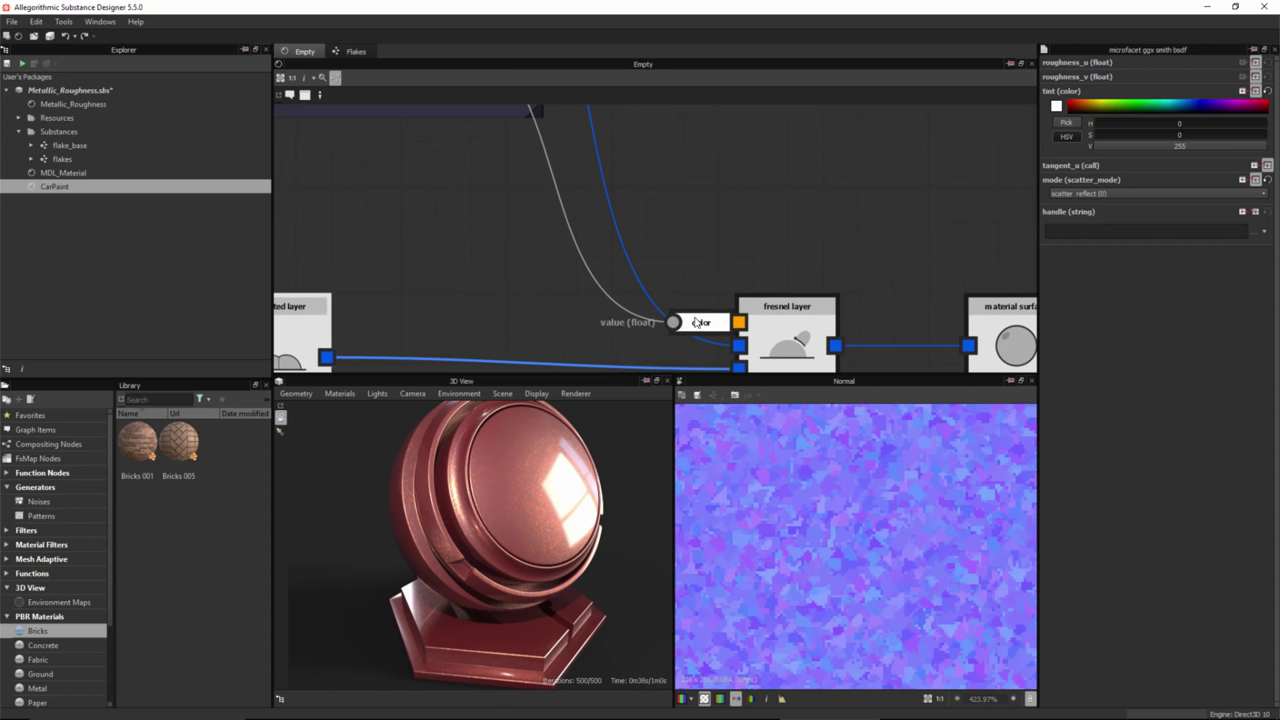
pyautogui.press('d')
pyautogui.moveTo(767, 349); pyautogui.dragTo(720, 153)
pyautogui.moveTo(678, 255); pyautogui.dragTo(660, 236, button='middle')
pyautogui.scroll(-2, 770, 320)
pyautogui.moveTo(770, 322); pyautogui.dragTo(844, 322)
pyautogui.moveTo(695, 291); pyautogui.dragTo(770, 385, button='middle')
pyautogui.scroll(-3, 770, 325)
pyautogui.moveTo(787, 318); pyautogui.dragTo(783, 246)
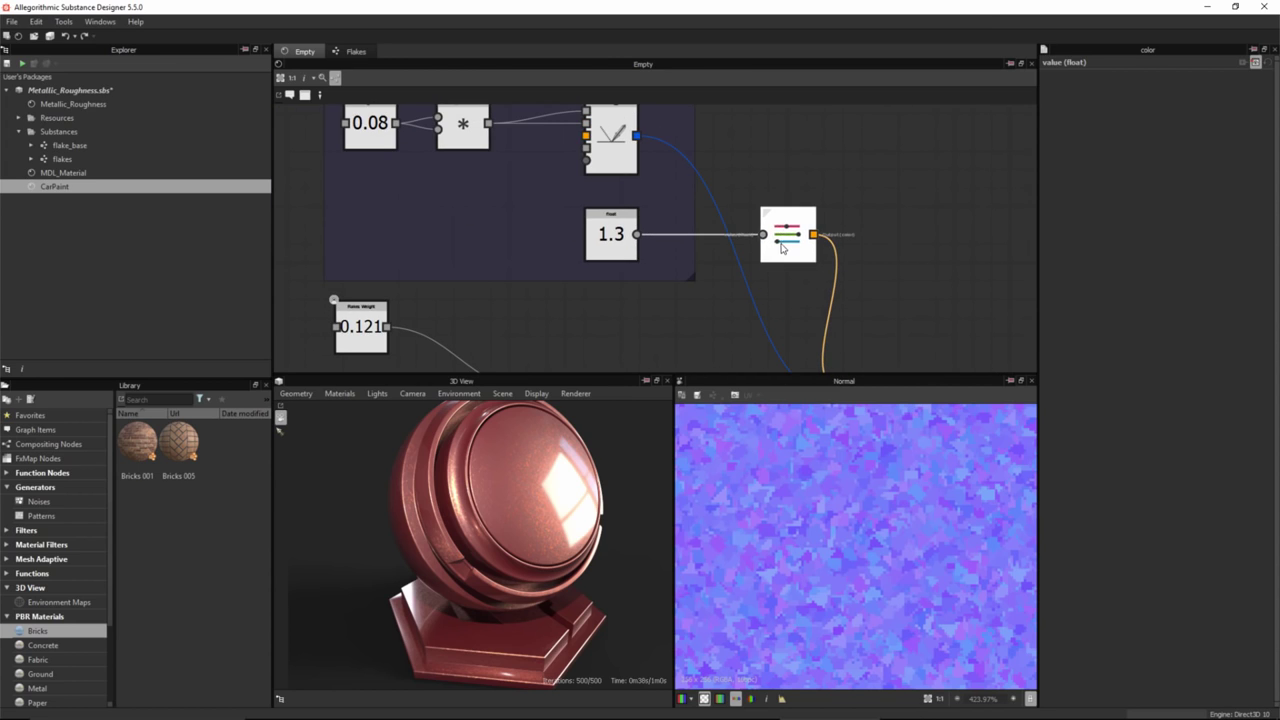
pyautogui.moveTo(614, 240); pyautogui.dragTo(466, 238)
pyautogui.moveTo(797, 238); pyautogui.dragTo(546, 238)
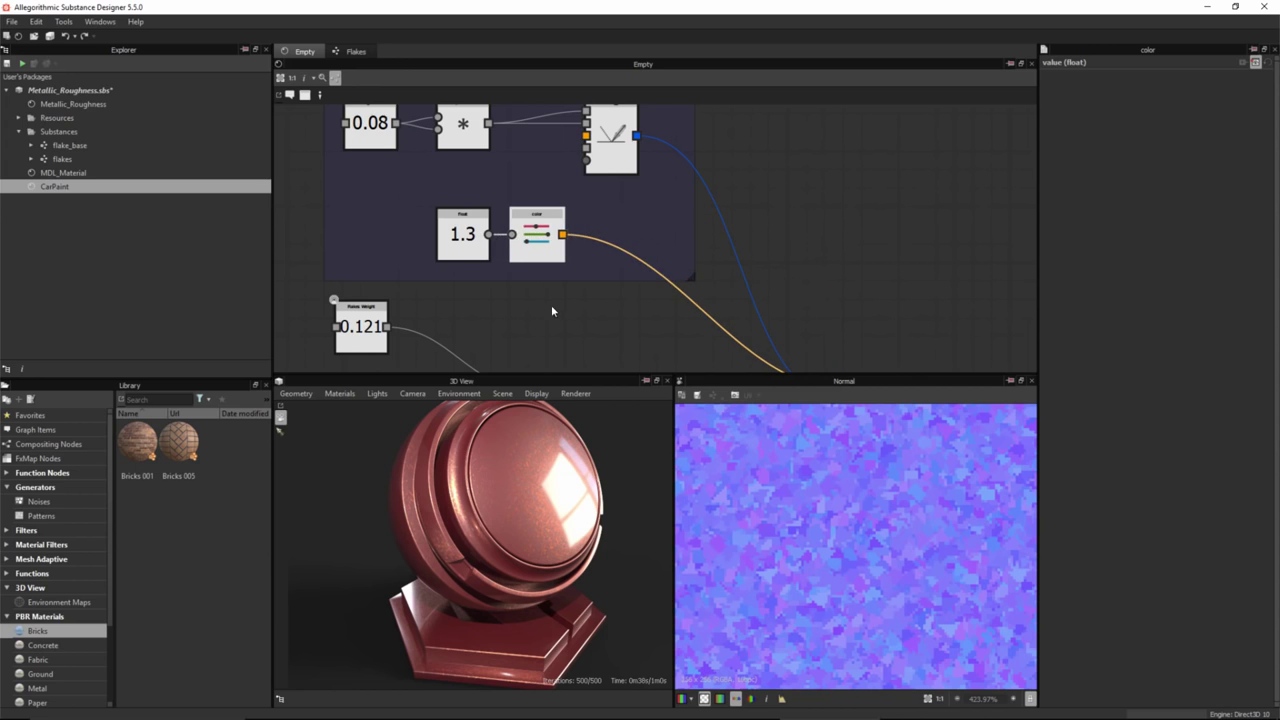
# - Move the material surface, material and material root nodes farther from the fresnel layer to open up space between them
pyautogui.scroll(-1, 561, 267)
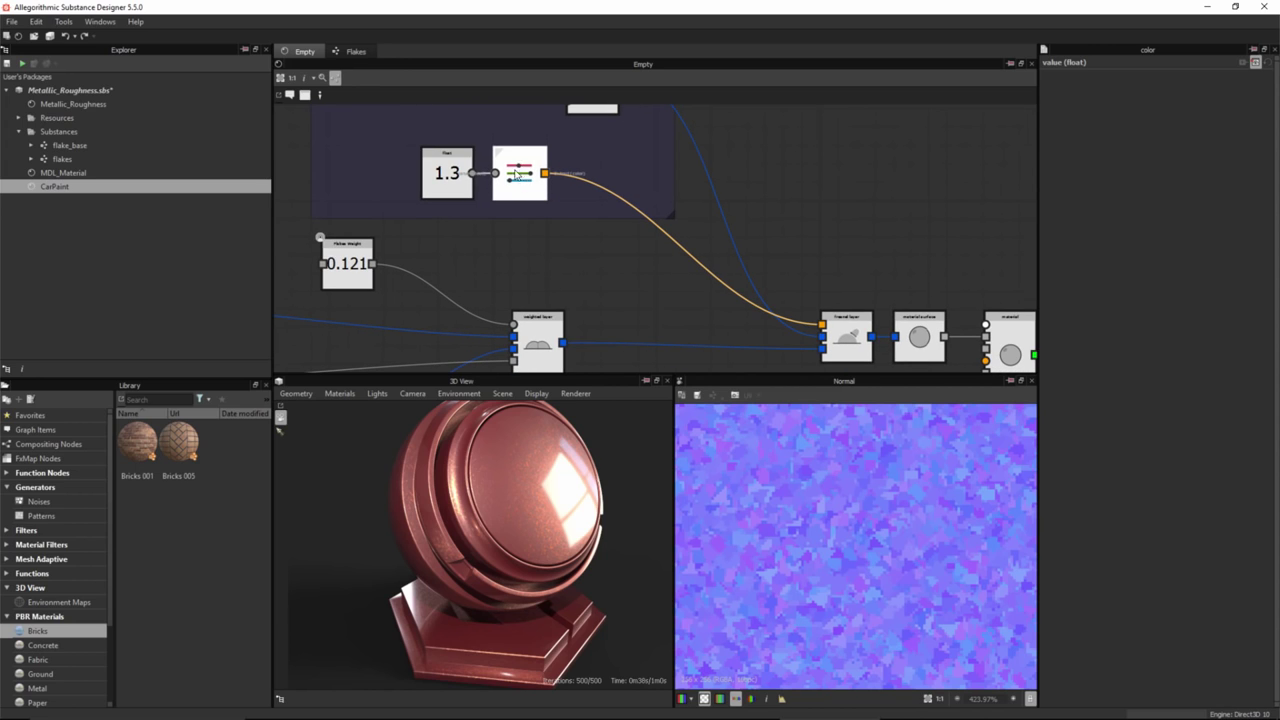
pyautogui.scroll(2, 528, 173)
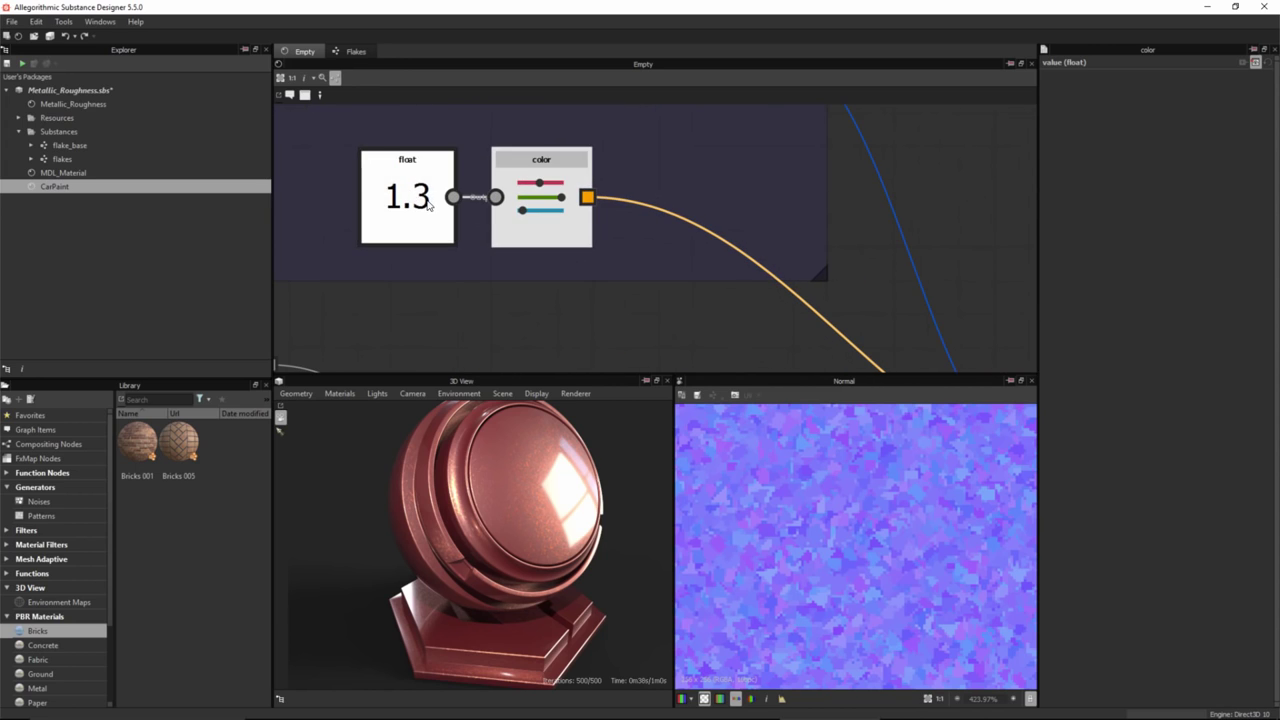
pyautogui.moveTo(820, 334); pyautogui.dragTo(757, 271, button='middle')
pyautogui.moveTo(905, 338); pyautogui.dragTo(570, 214, button='middle')
pyautogui.scroll(1, 737, 236)
pyautogui.scroll(-3, 640, 248)
pyautogui.moveTo(672, 228); pyautogui.dragTo(500, 220, button='middle')
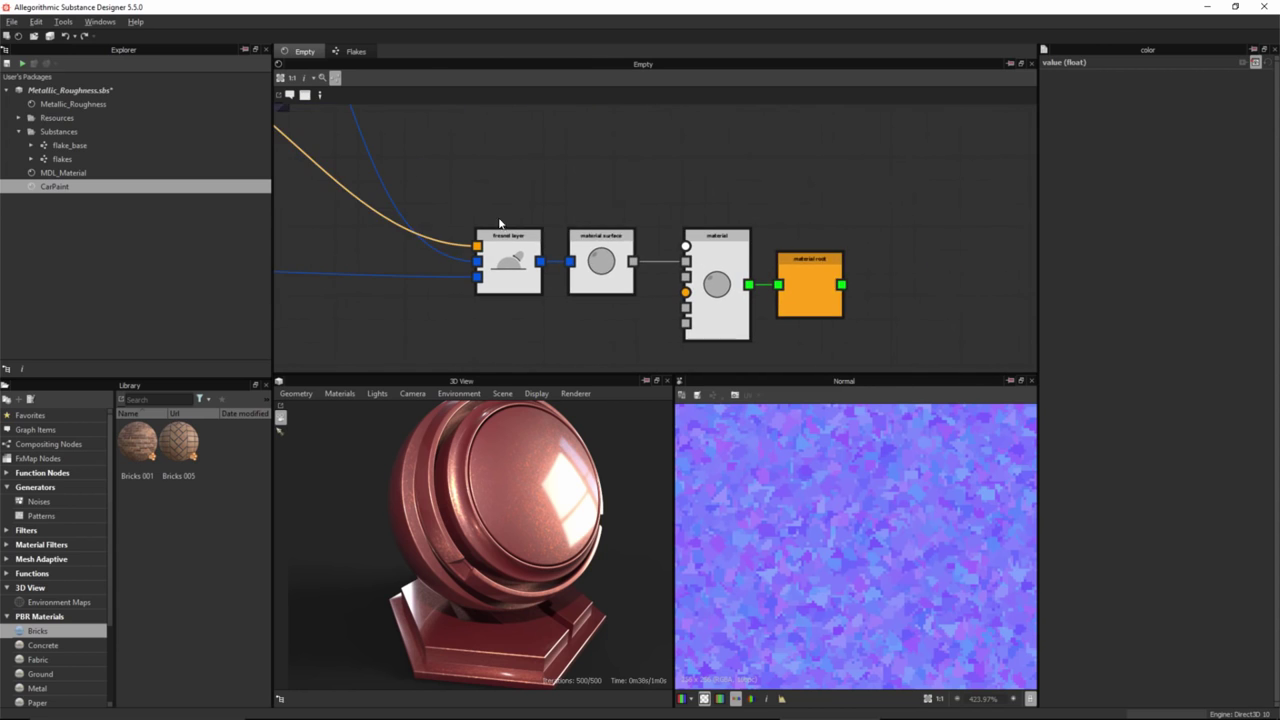
pyautogui.moveTo(733, 294); pyautogui.dragTo(803, 294)
pyautogui.click(604, 308)
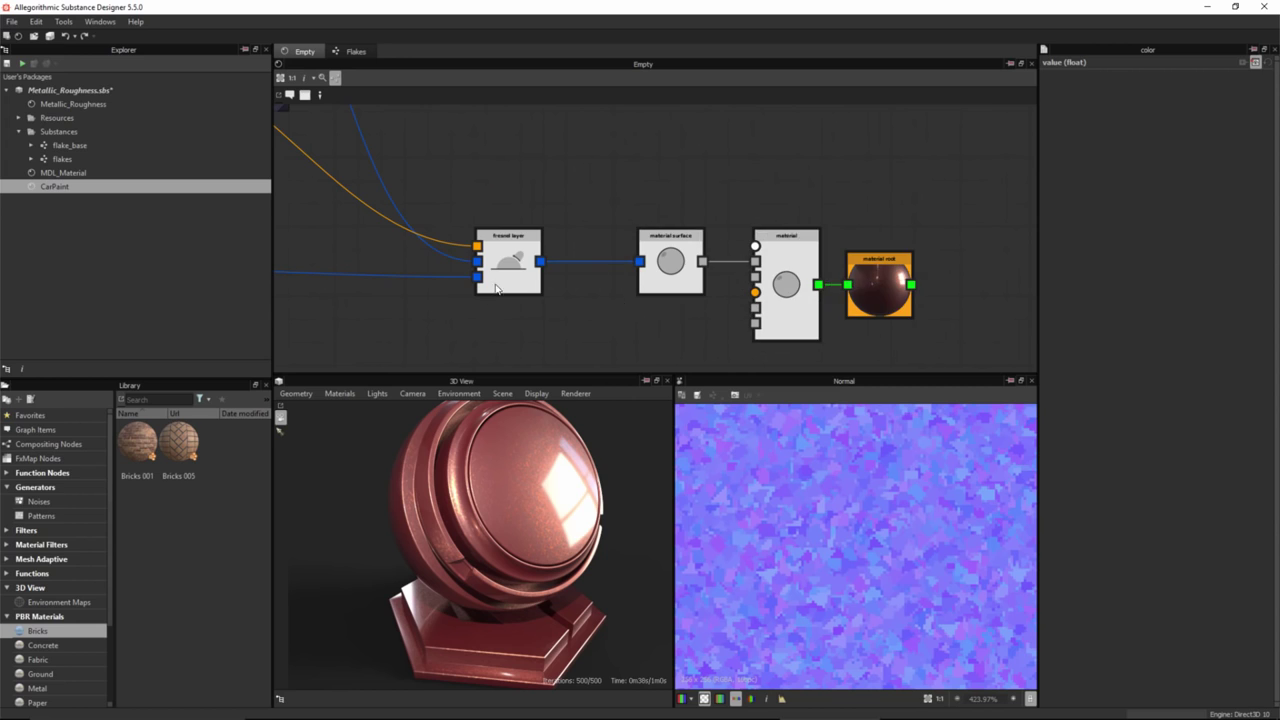
pyautogui.scroll(-2, 608, 309)
pyautogui.moveTo(592, 272); pyautogui.dragTo(548, 258, button='middle')
pyautogui.scroll(2, 548, 260)
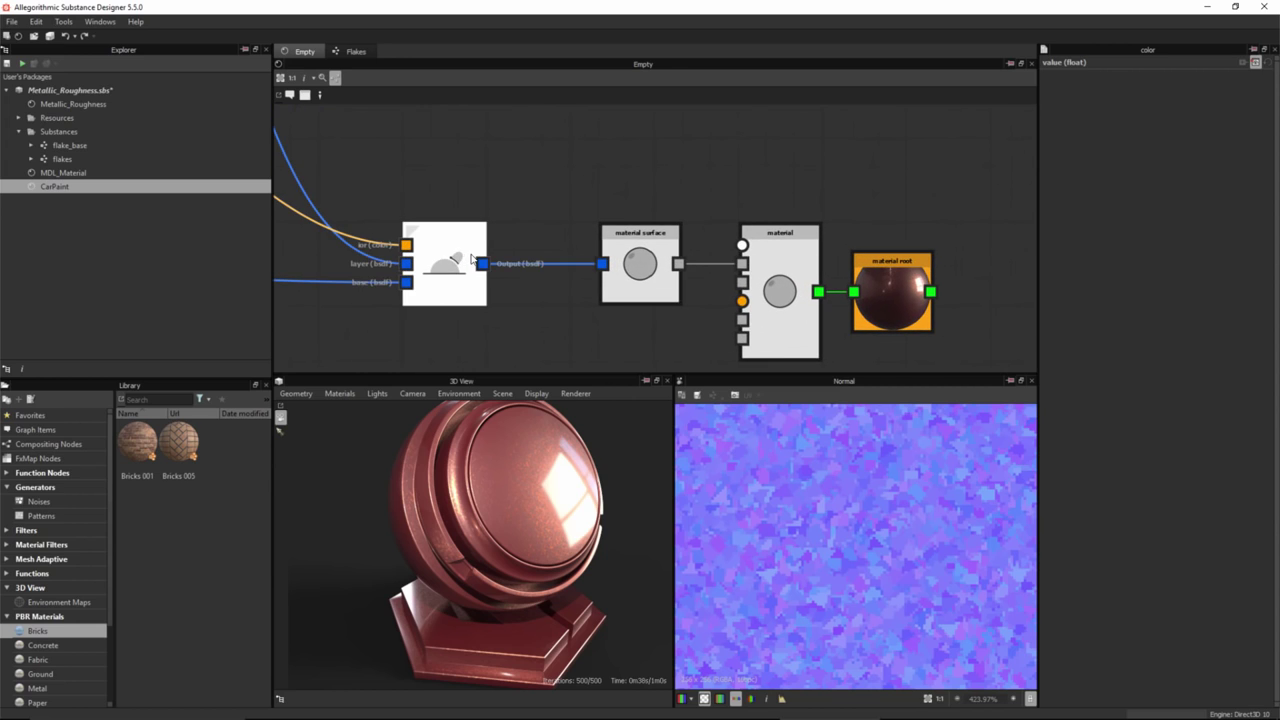
pyautogui.moveTo(611, 263); pyautogui.dragTo(638, 263)
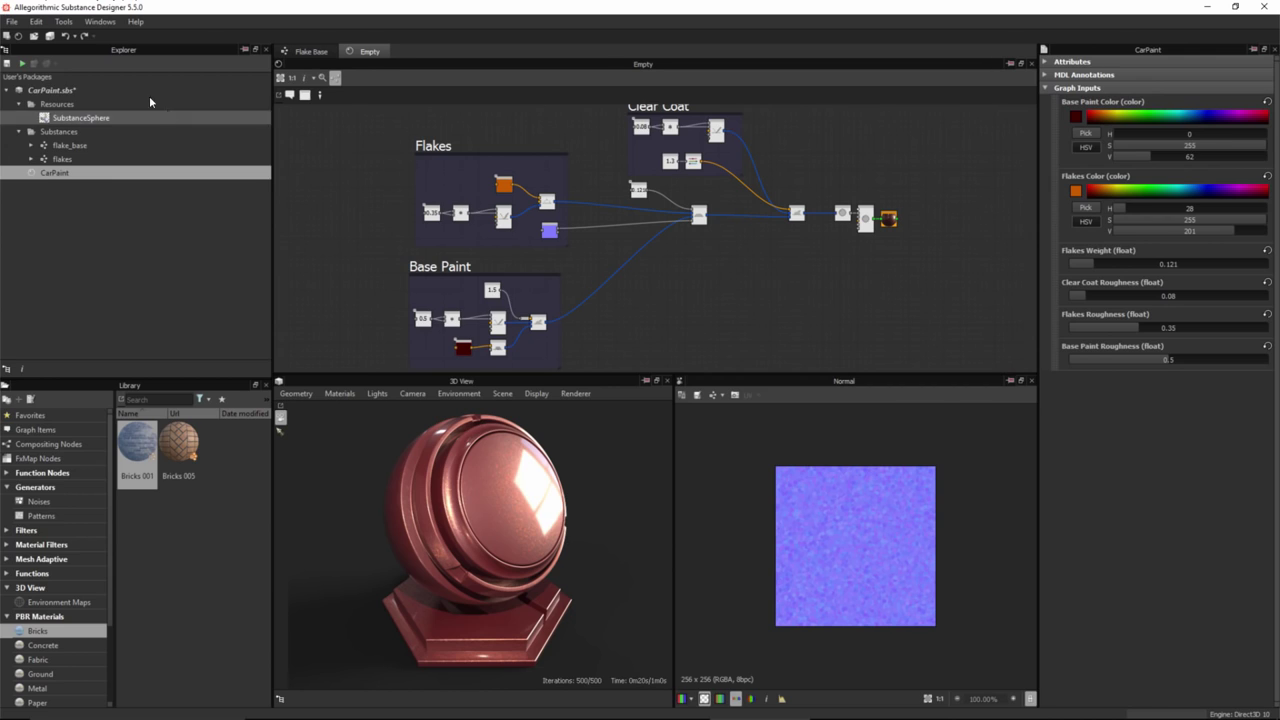
# - Export the CarPaint.sbs package as an MDL module to Documents\mdl, overwriting the existing CarPaint.mdl
pyautogui.rightClick(70, 89)
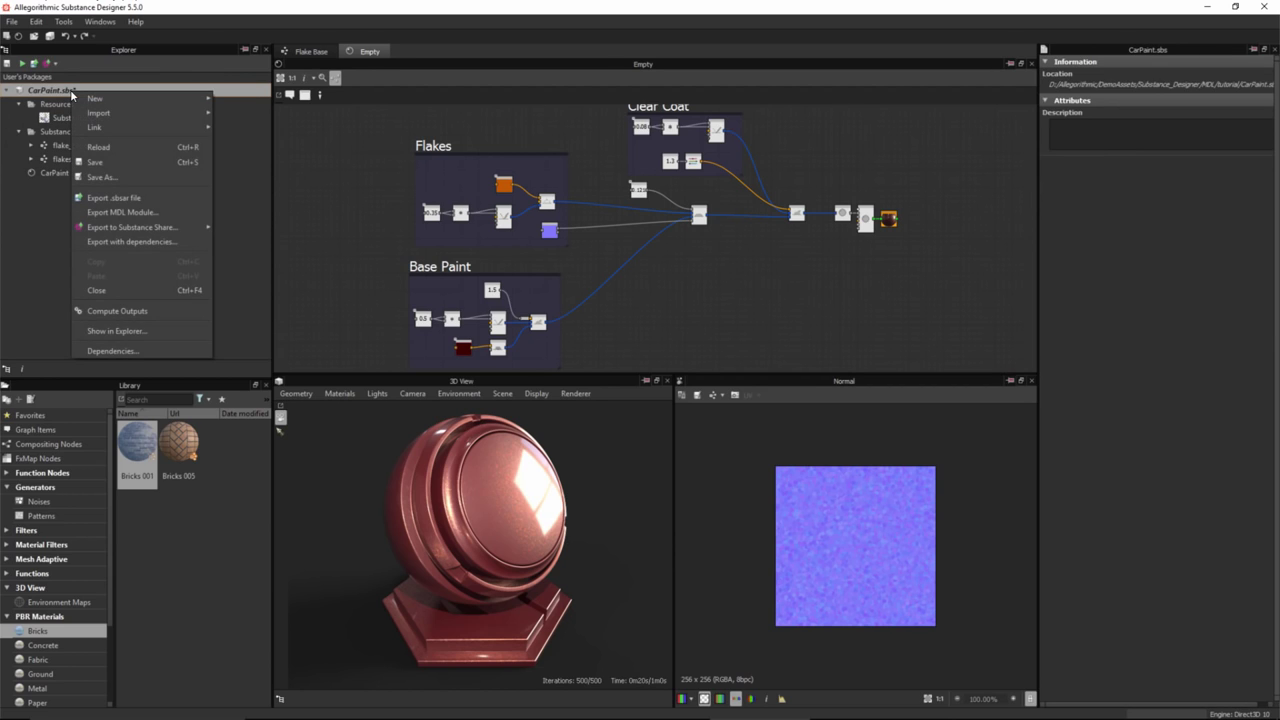
pyautogui.click(139, 213)
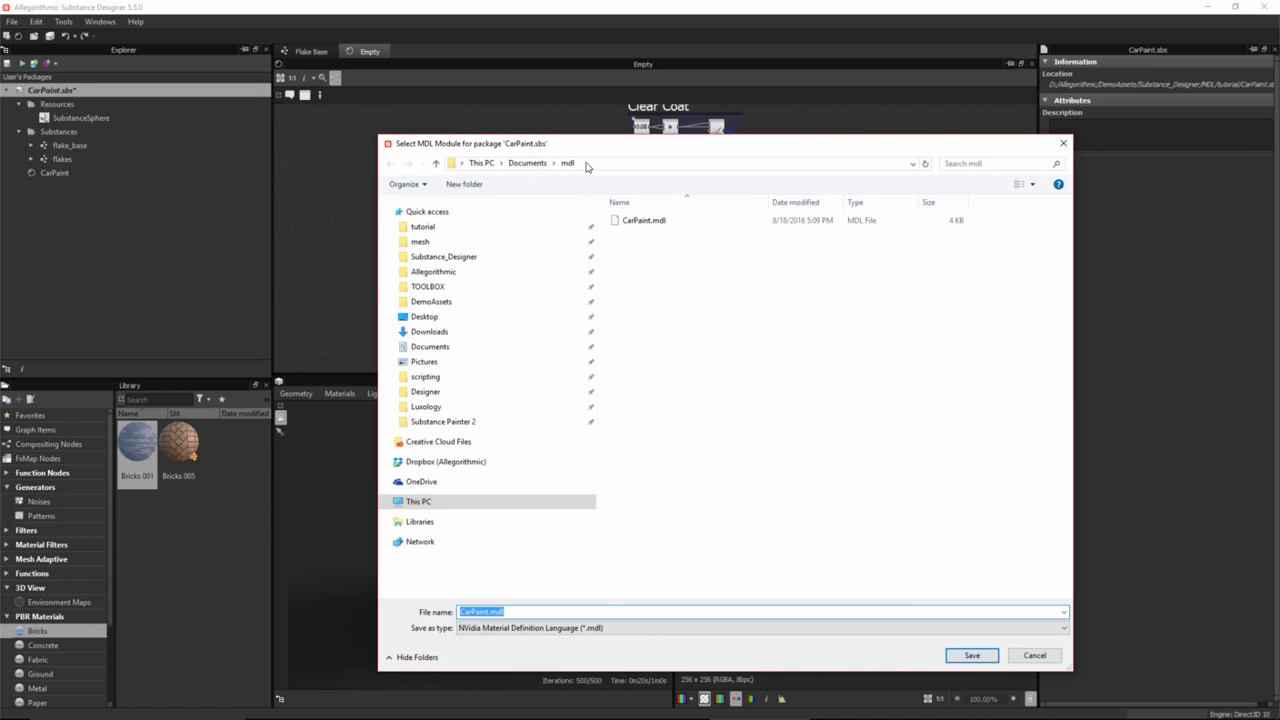
pyautogui.click(651, 225)
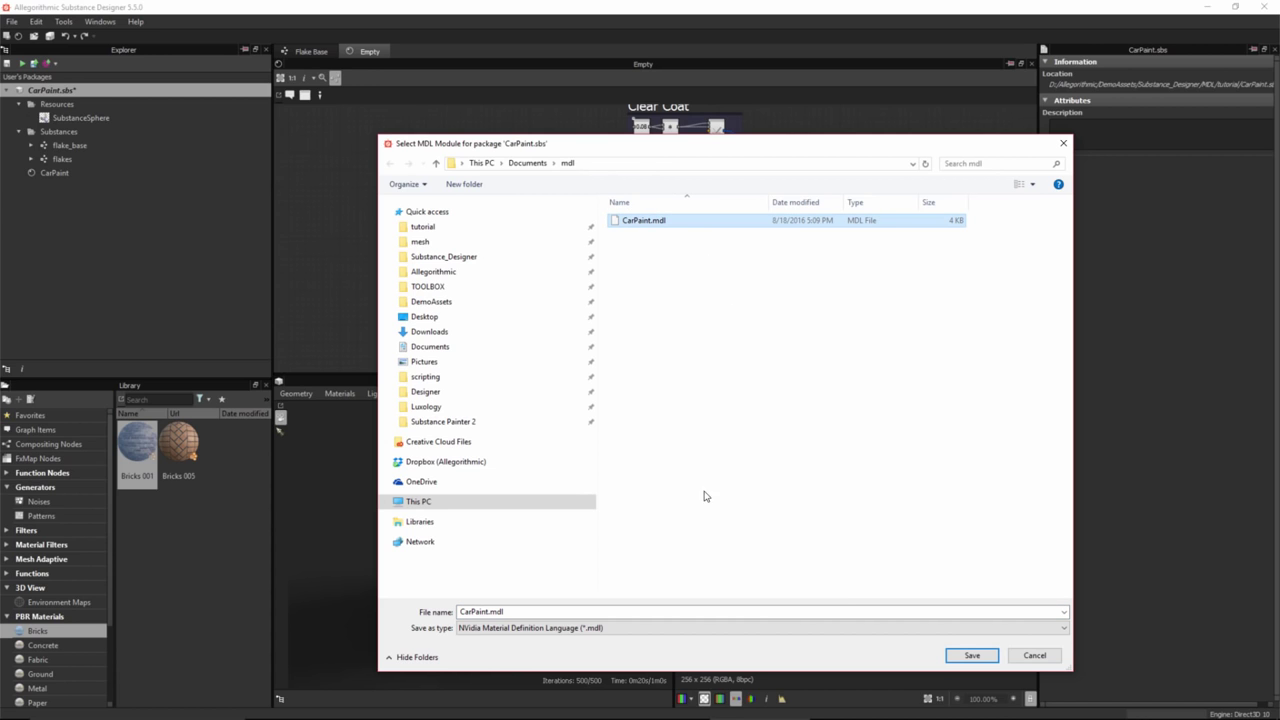
pyautogui.click(971, 655)
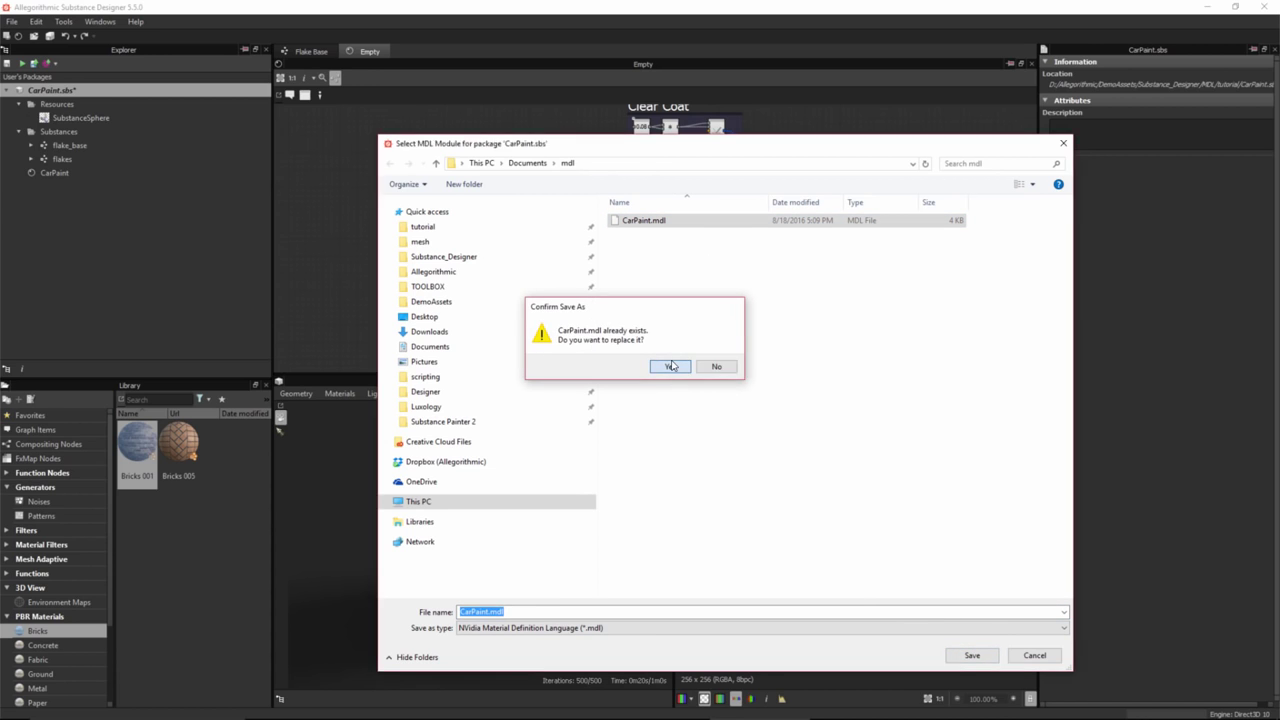
pyautogui.click(666, 366)
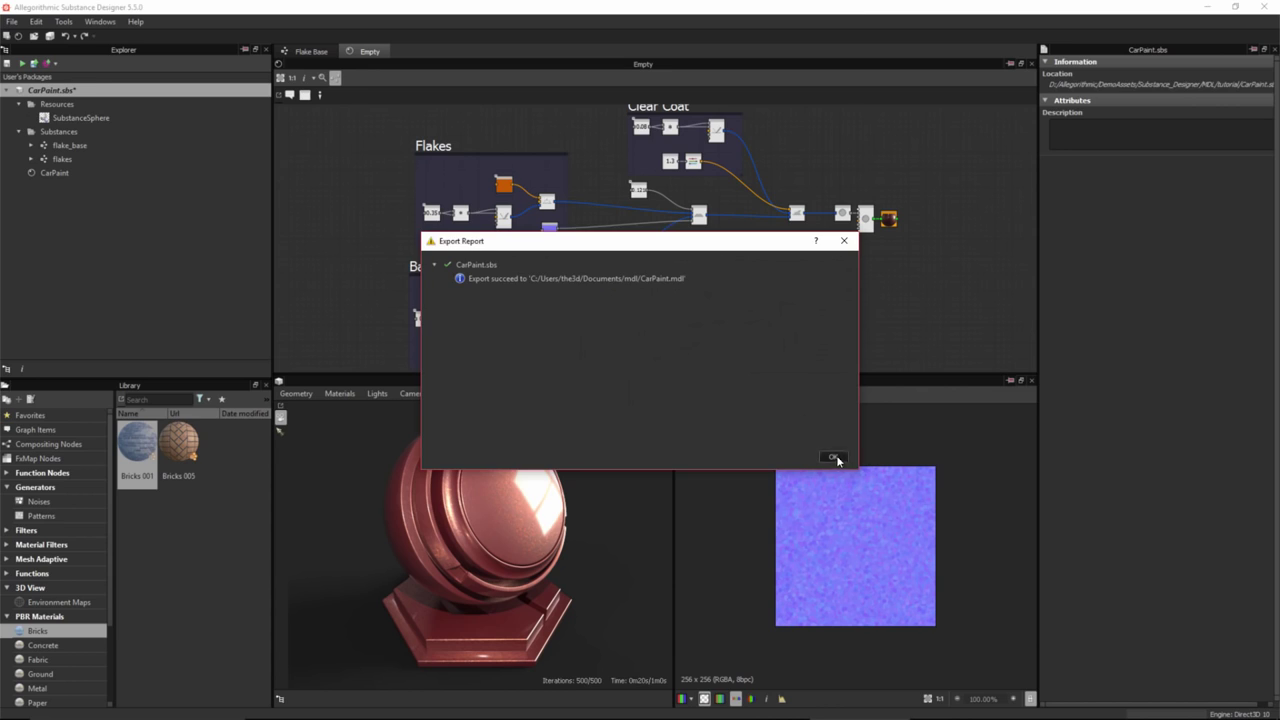
pyautogui.click(834, 458)
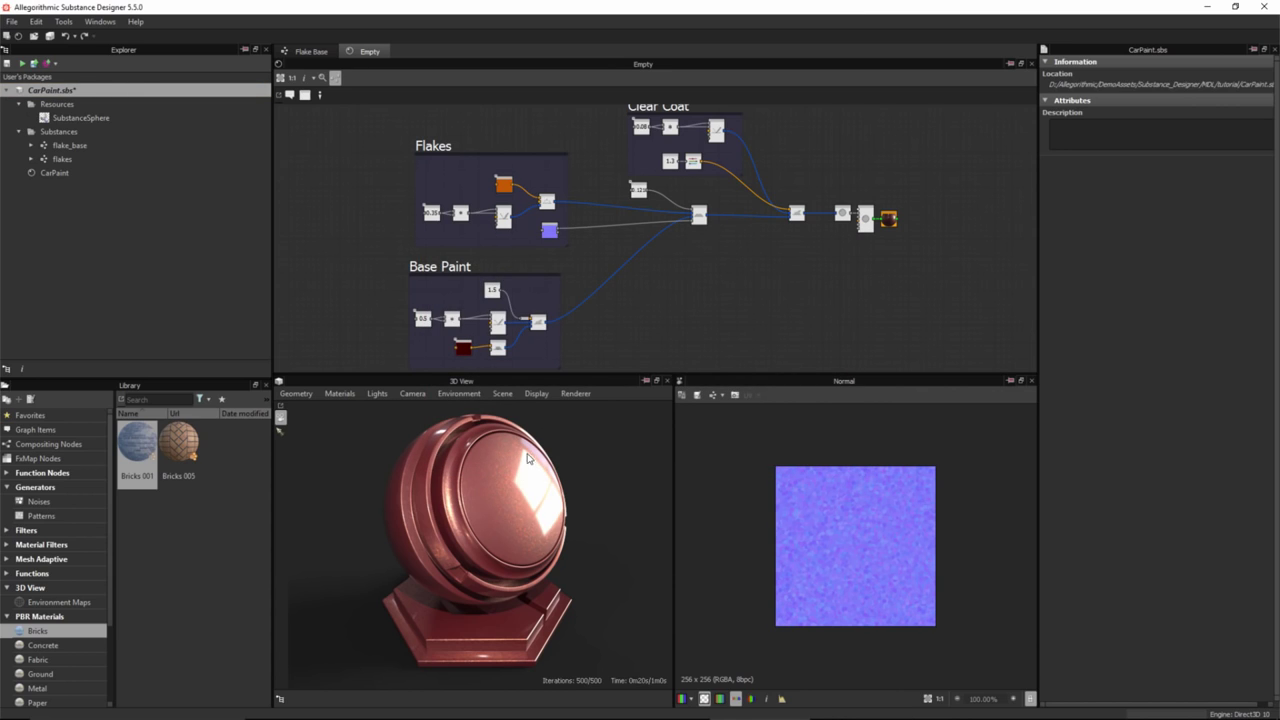
pyautogui.click(340, 394)
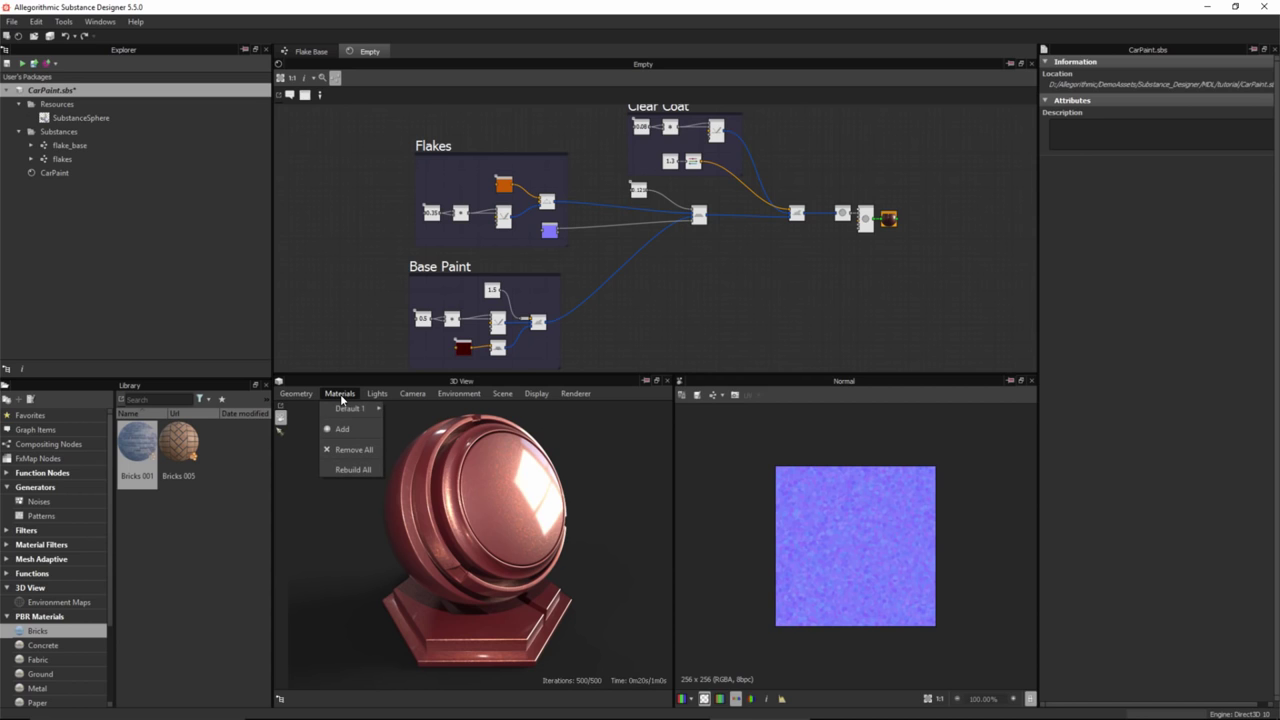
pyautogui.moveTo(342, 413)
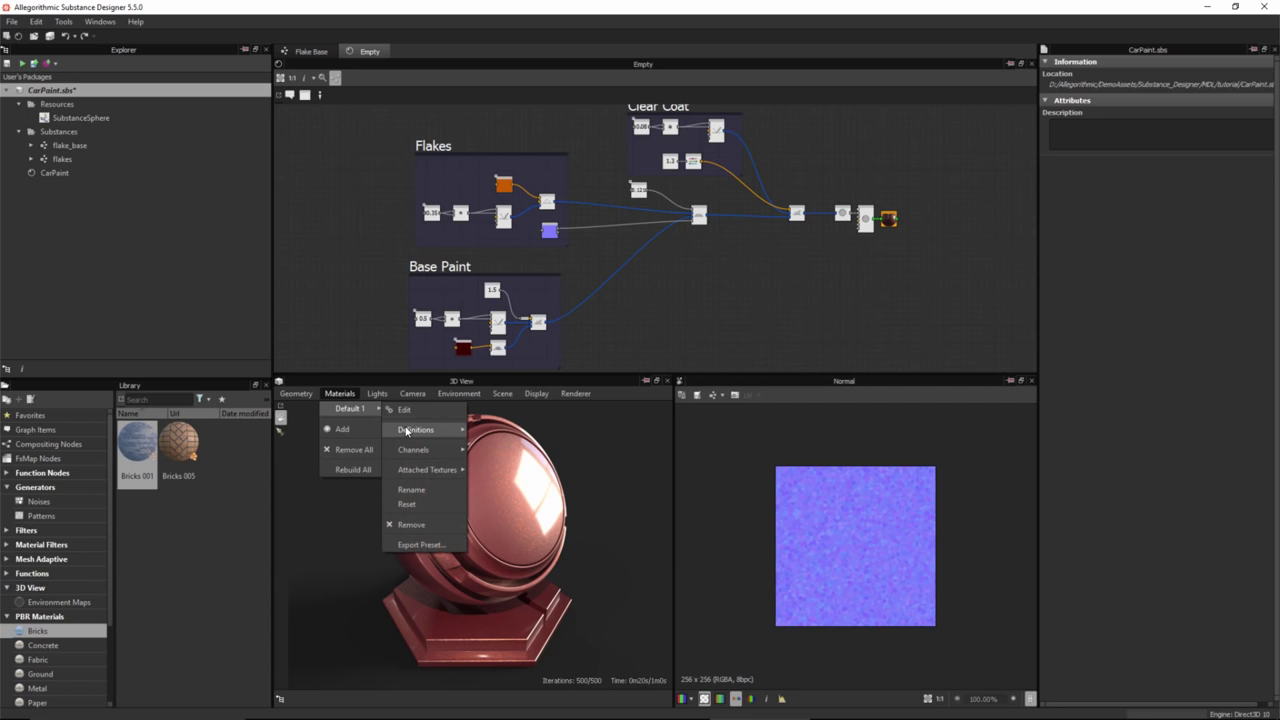
pyautogui.moveTo(420, 430)
pyautogui.click(498, 492)
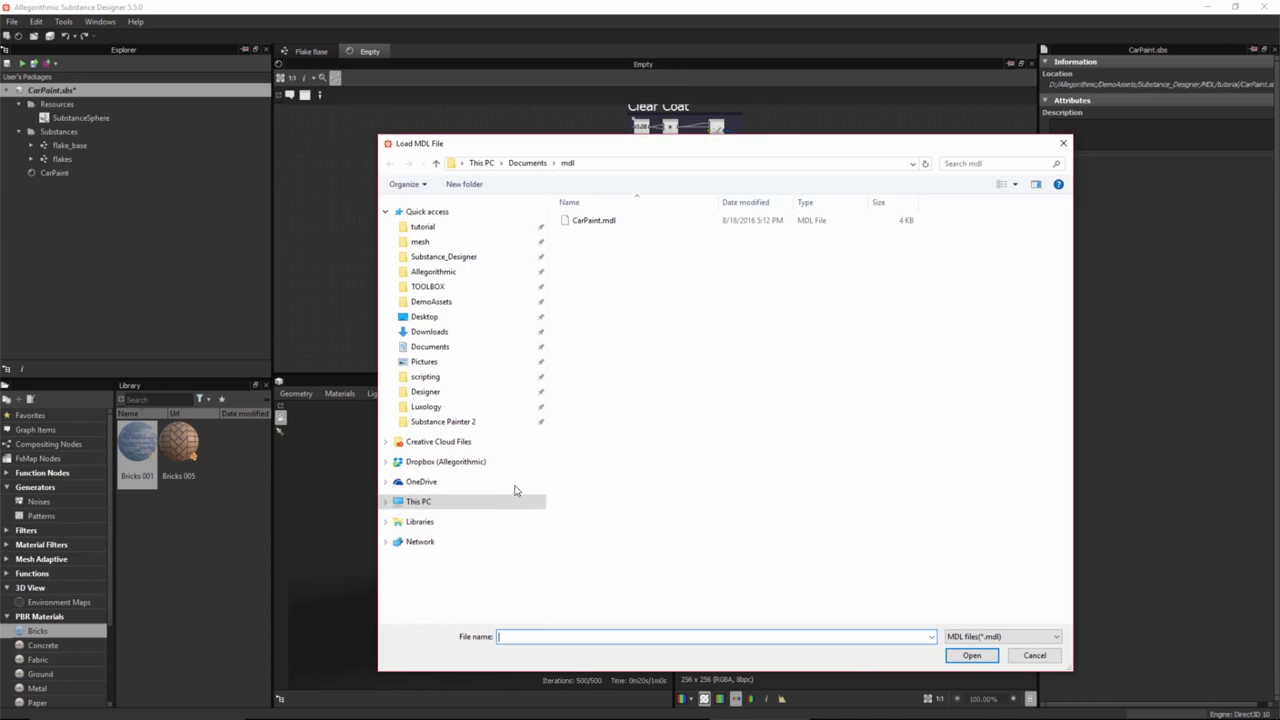
pyautogui.click(596, 221)
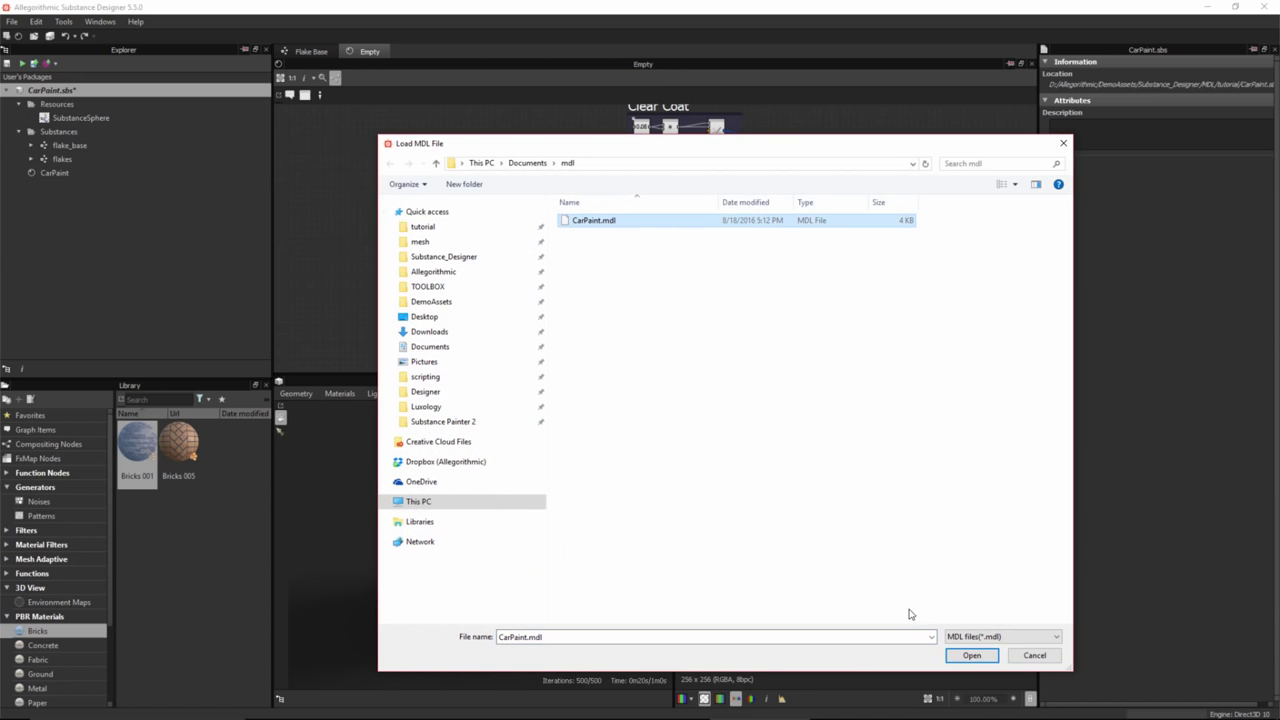
pyautogui.click(1034, 656)
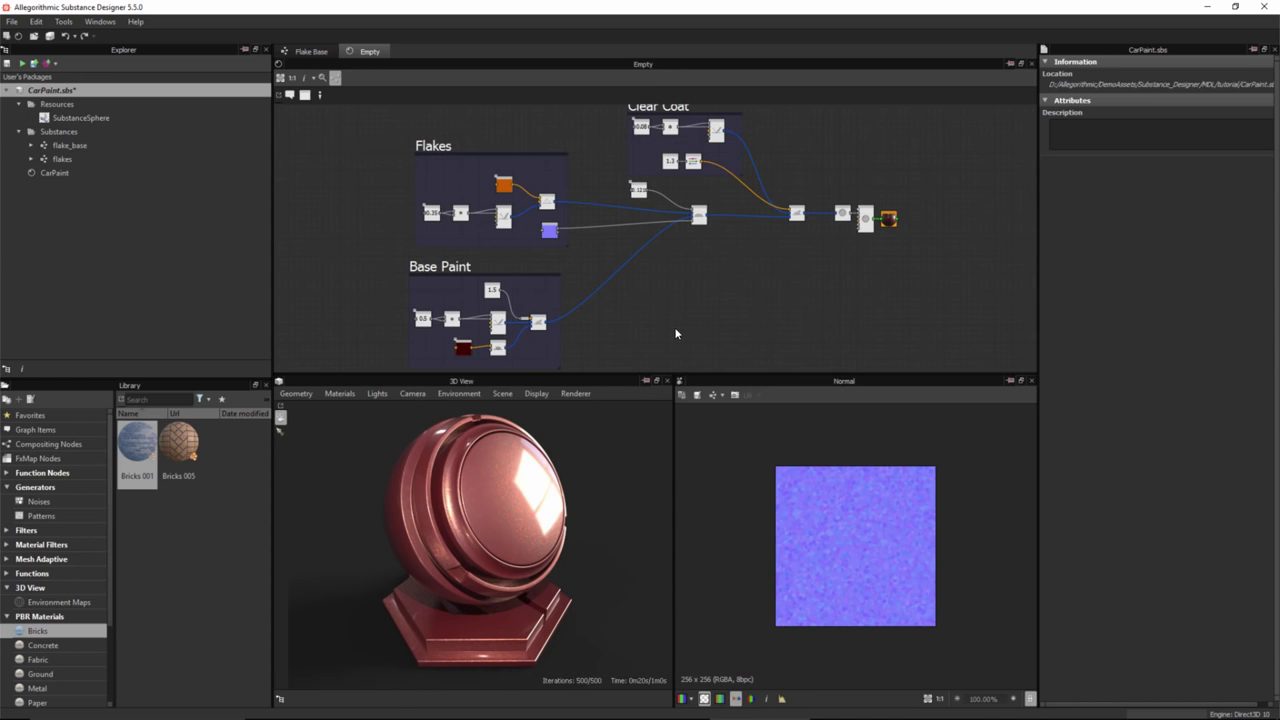
# - Try to add the Documents\mdl folder to the Iray MDL Paths in the project preferences
pyautogui.click(63, 21)
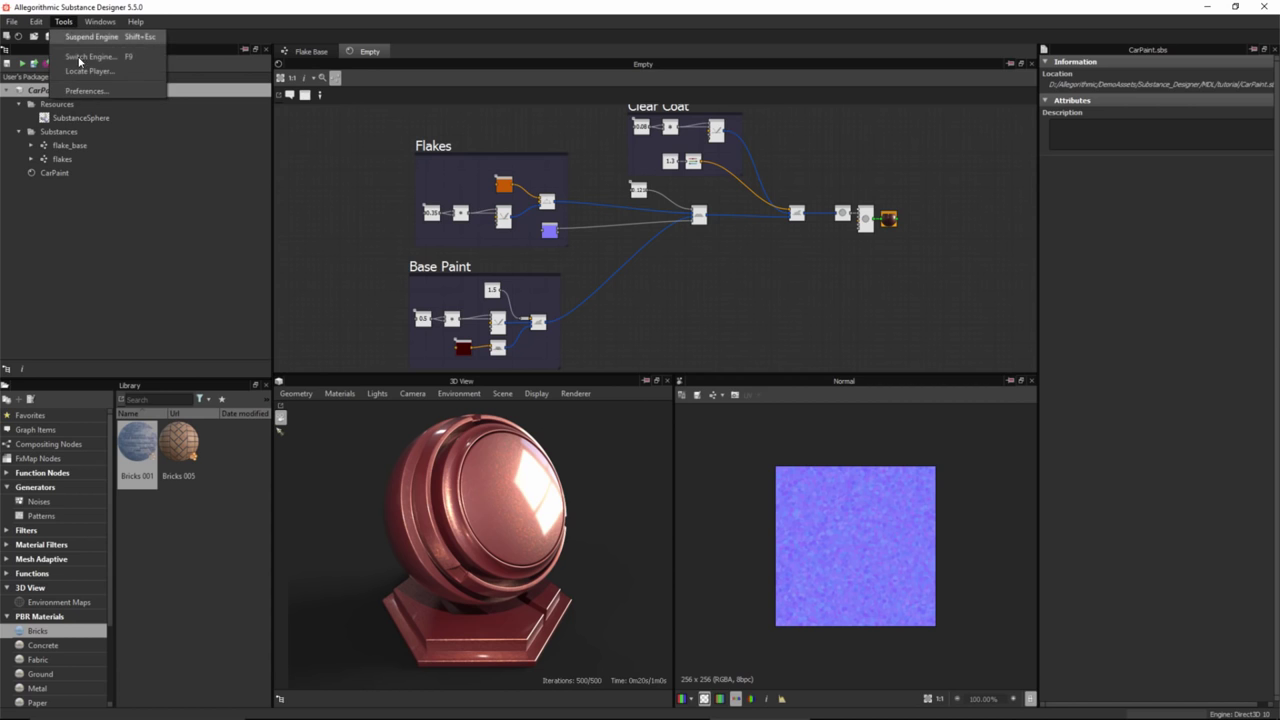
pyautogui.click(85, 91)
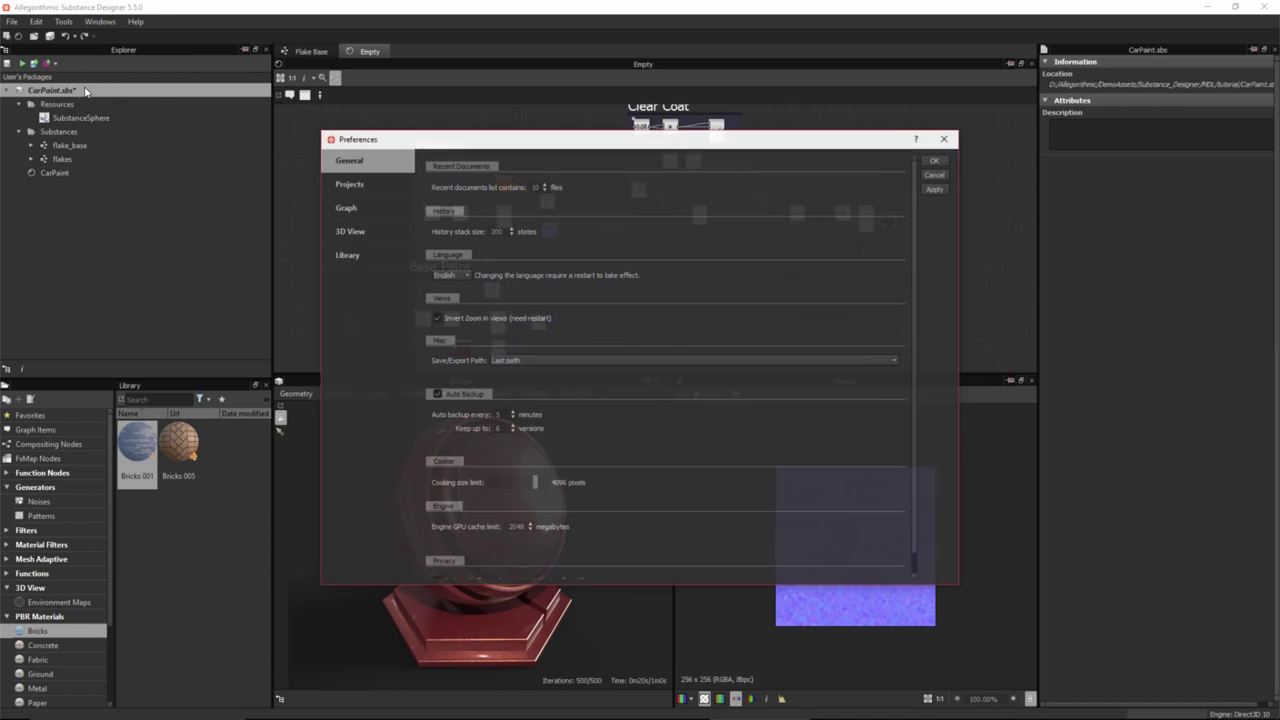
pyautogui.click(357, 188)
pyautogui.moveTo(911, 364); pyautogui.dragTo(900, 535)
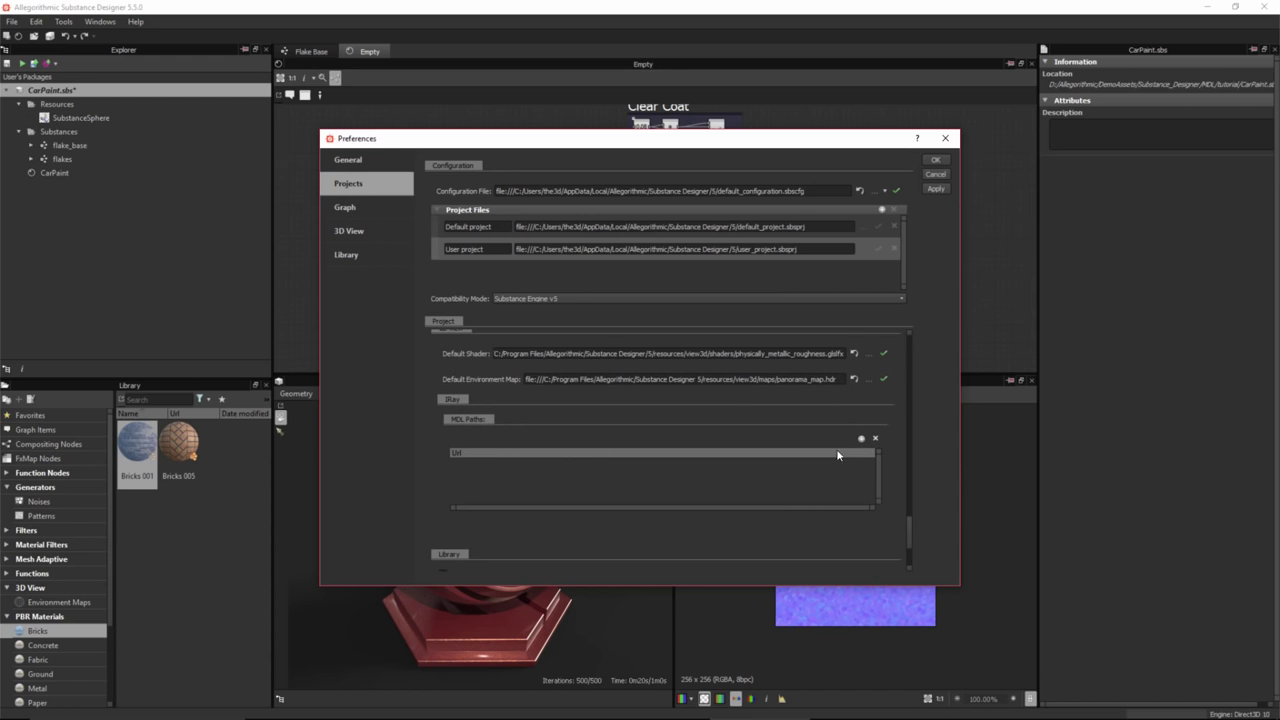
pyautogui.click(862, 439)
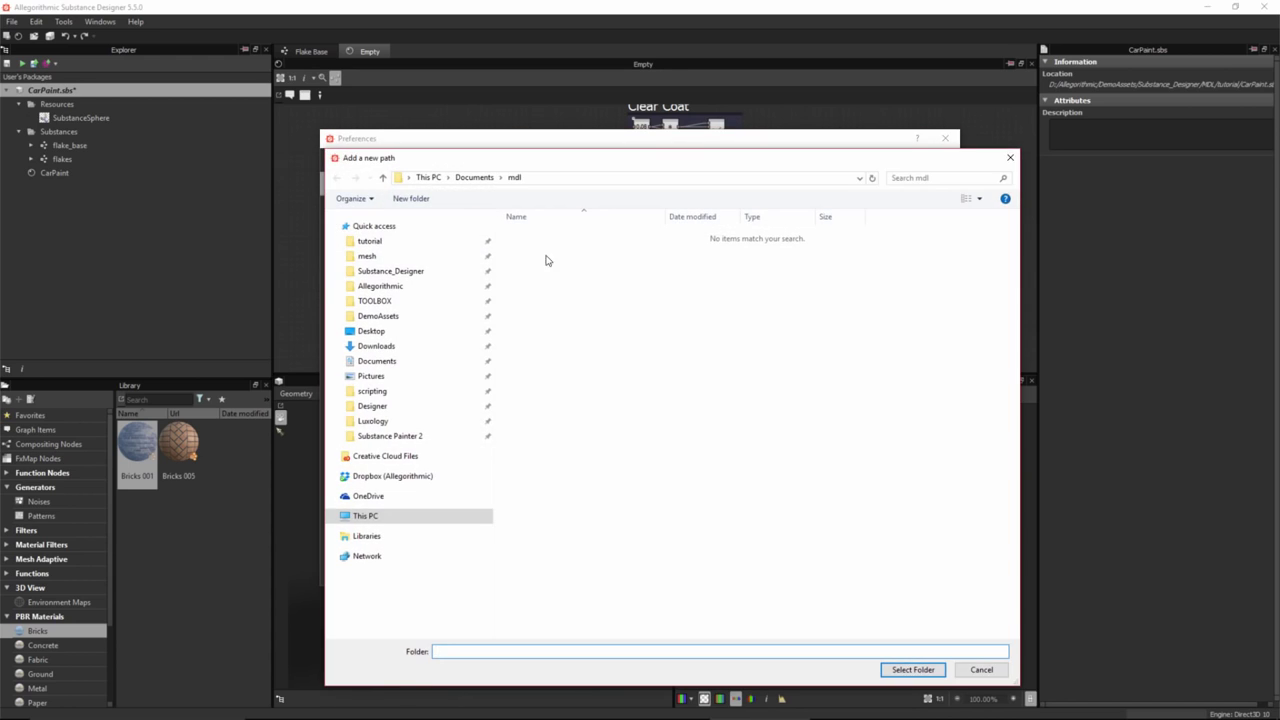
pyautogui.click(450, 179)
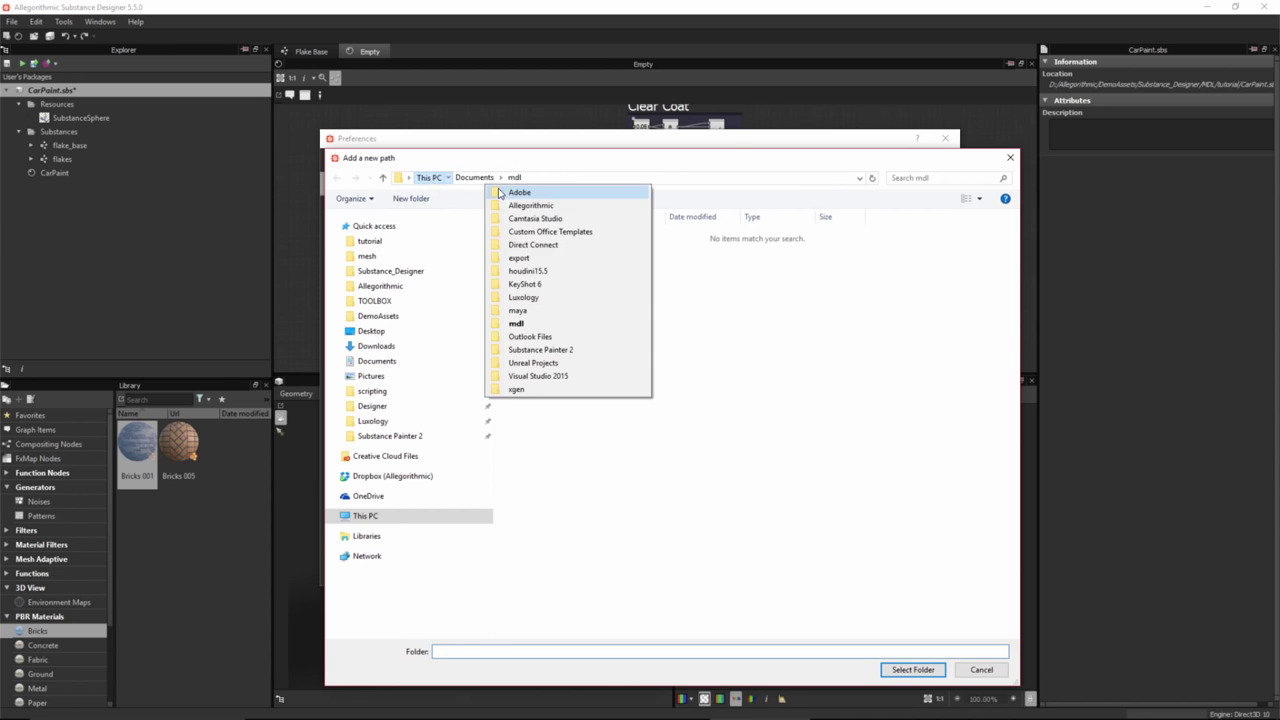
pyautogui.click(500, 180)
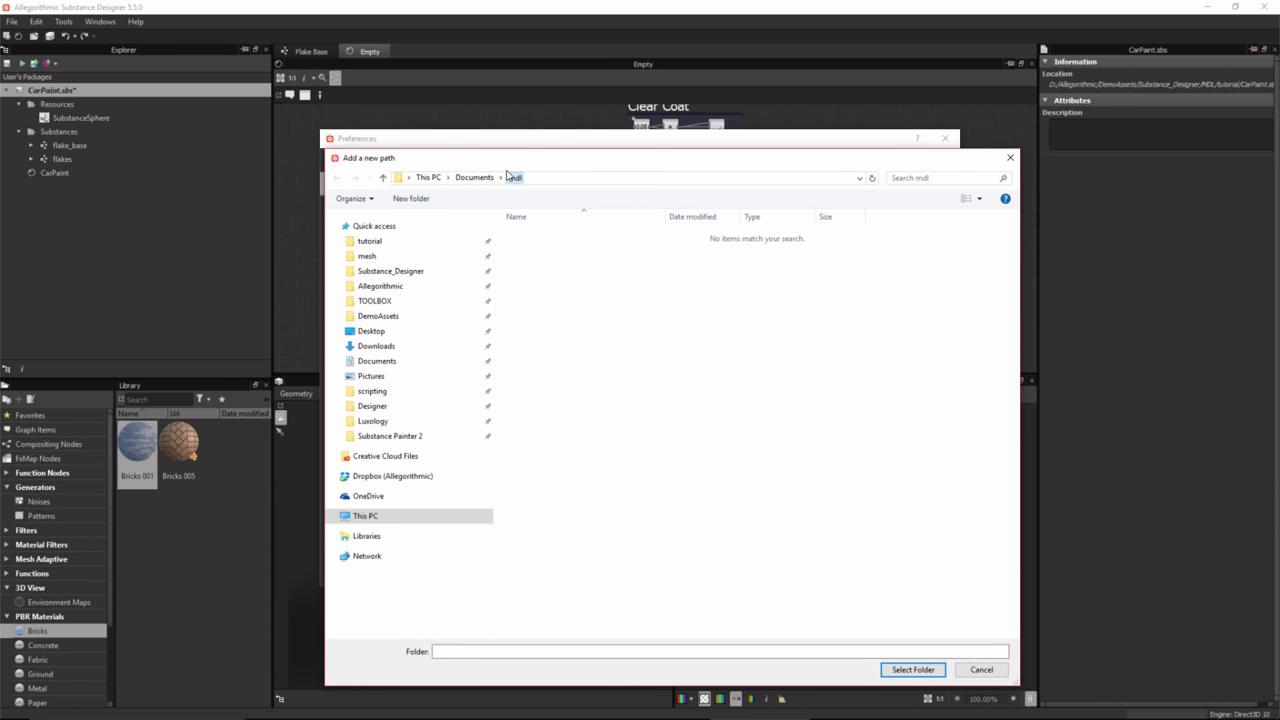
pyautogui.click(912, 669)
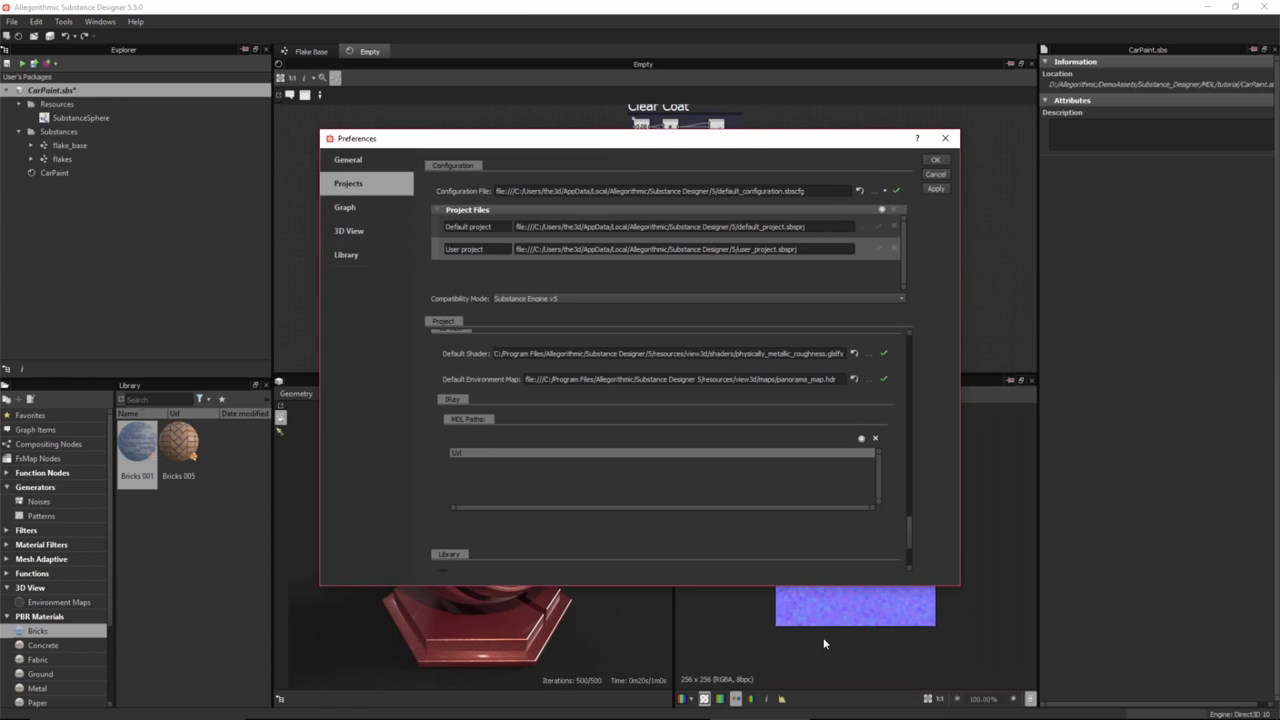
pyautogui.click(935, 161)
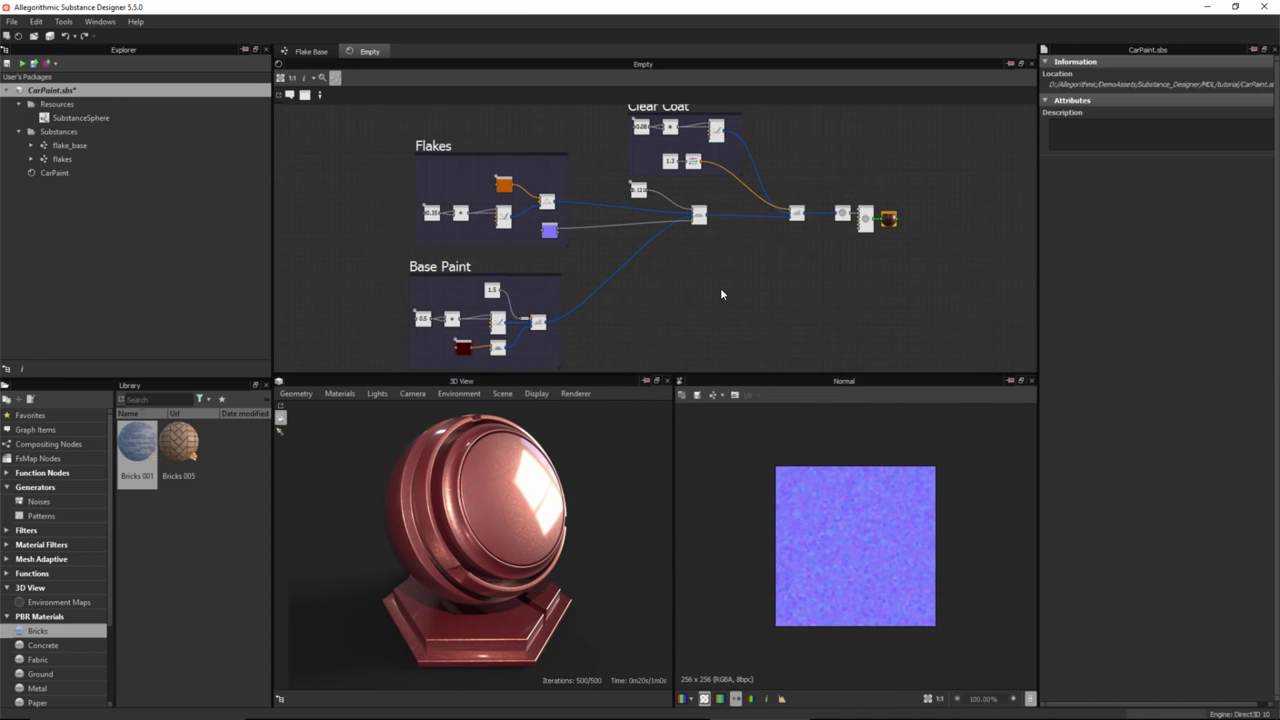
# - Apply the exported CarPaint MDL definition to the Default 1 material in the 3D view
pyautogui.click(339, 393)
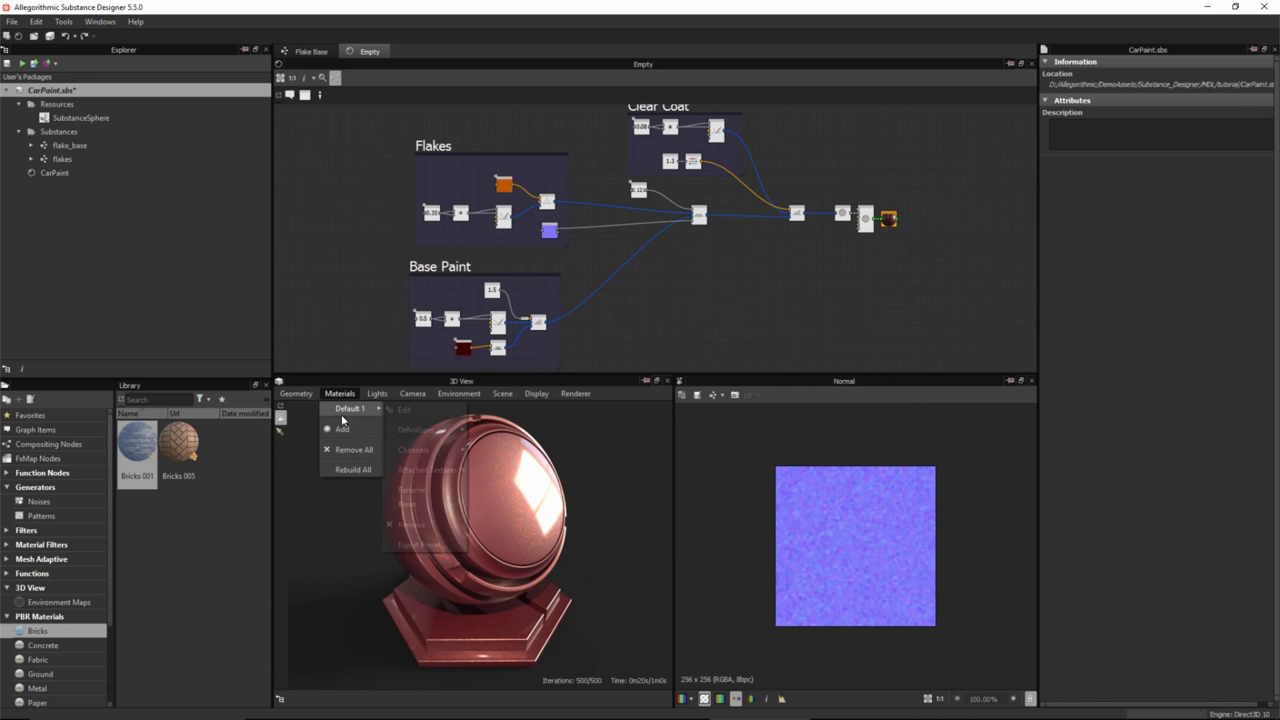
pyautogui.moveTo(421, 437)
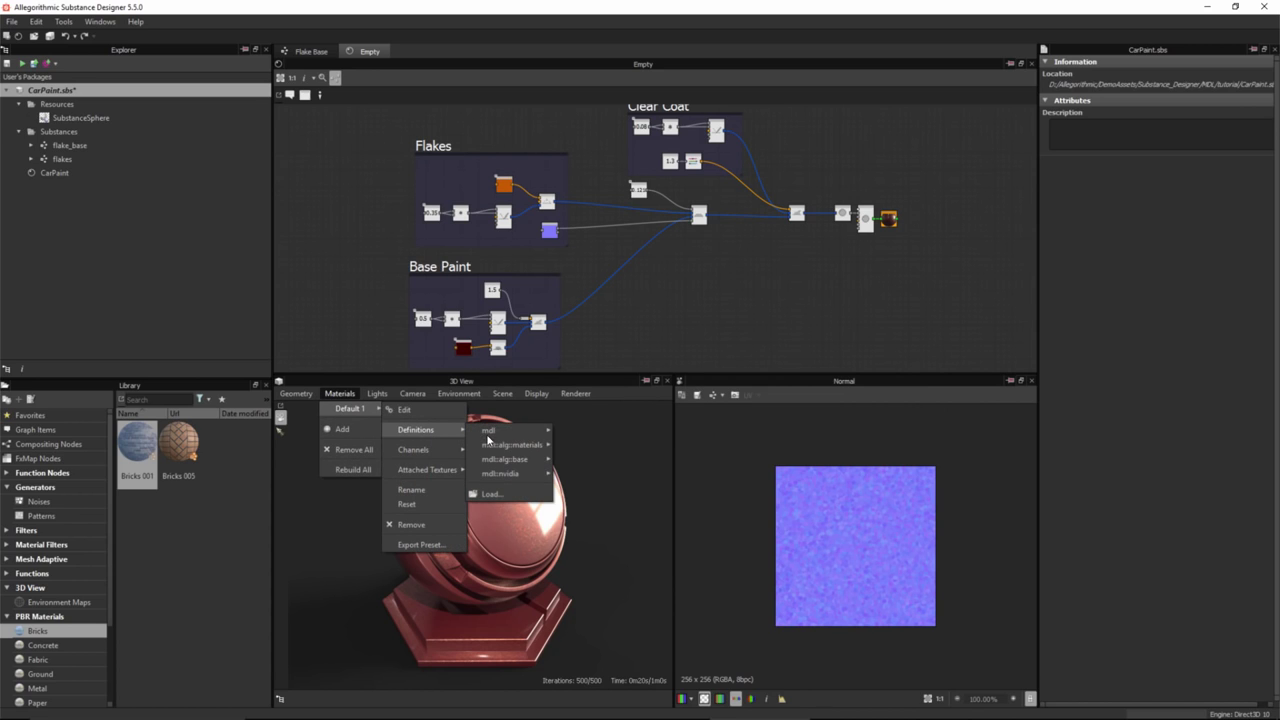
pyautogui.moveTo(488, 432)
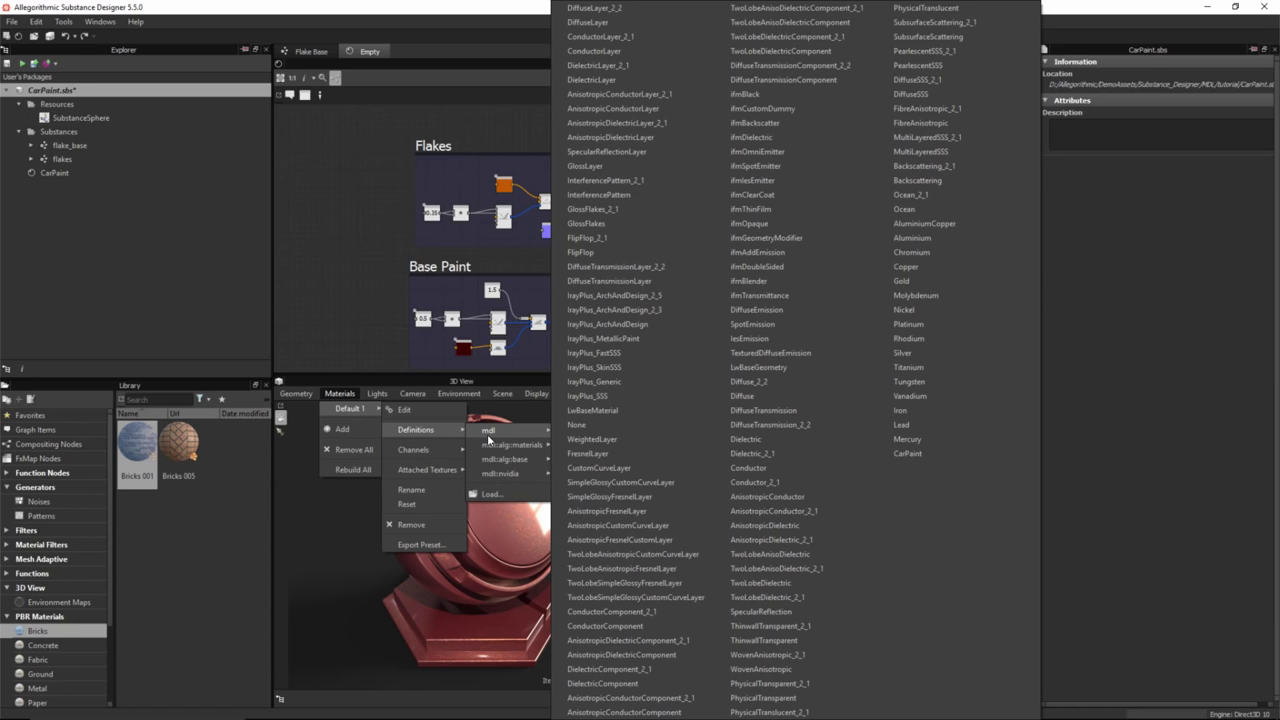
pyautogui.click(912, 454)
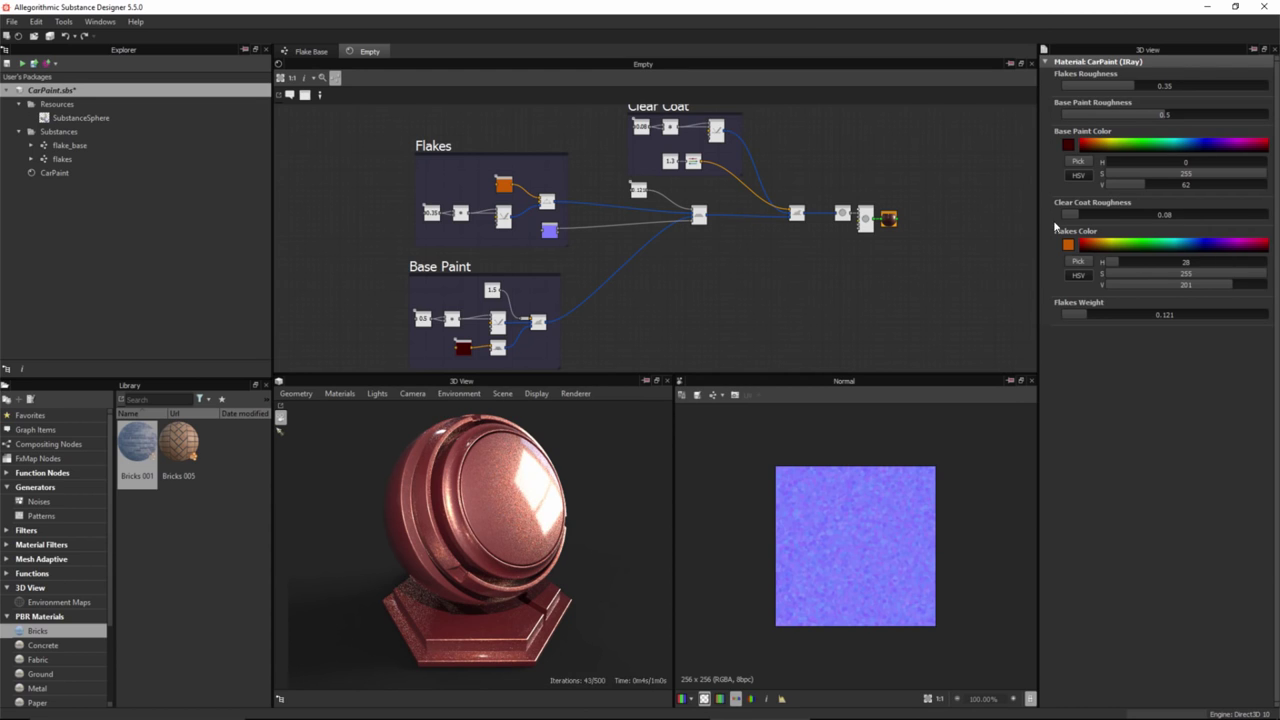
# - Recolour the CarPaint material, setting Base Paint Color to a blue with hue 223 and Flakes Color to a teal with hue 193
pyautogui.click(1187, 143)
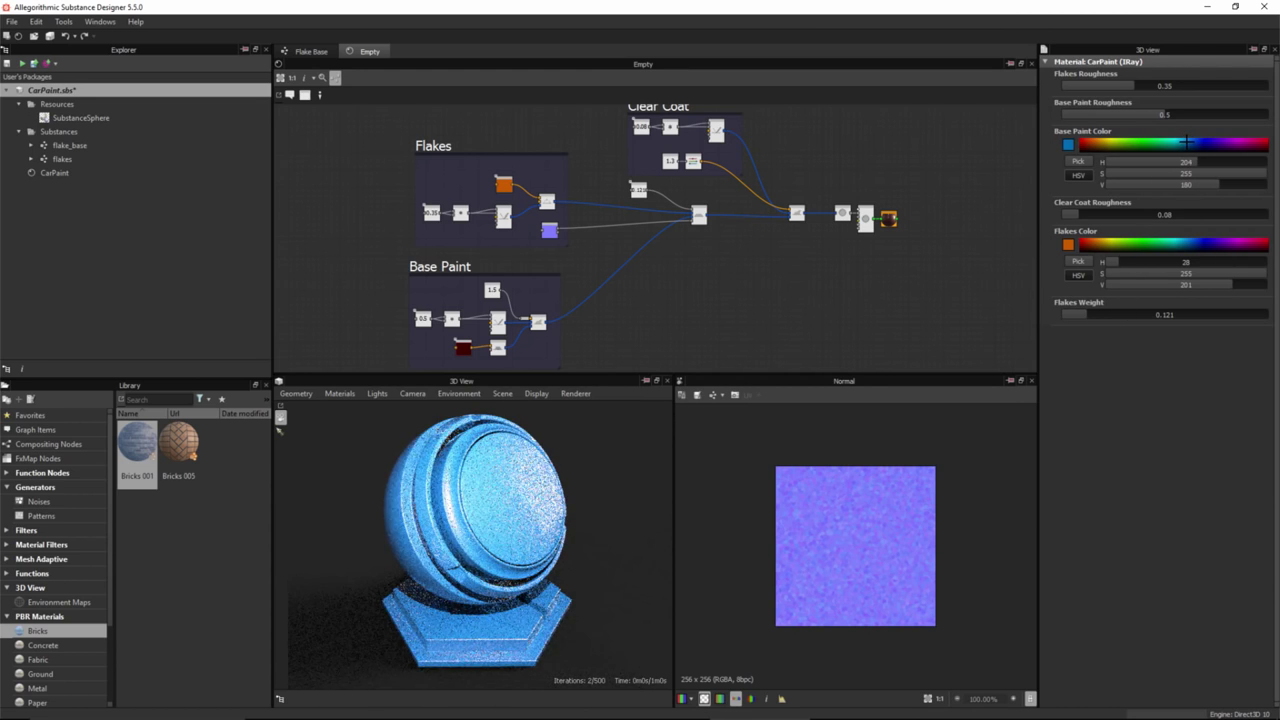
pyautogui.click(1185, 243)
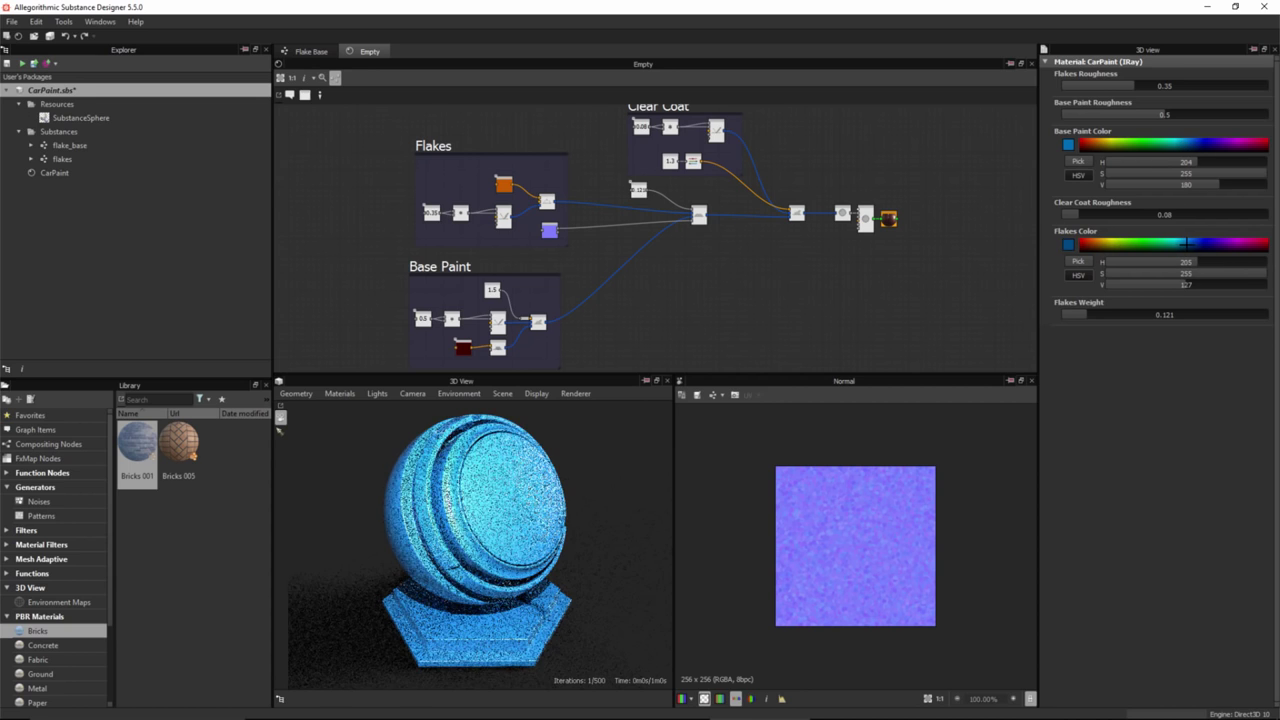
pyautogui.moveTo(1190, 140); pyautogui.dragTo(1197, 141)
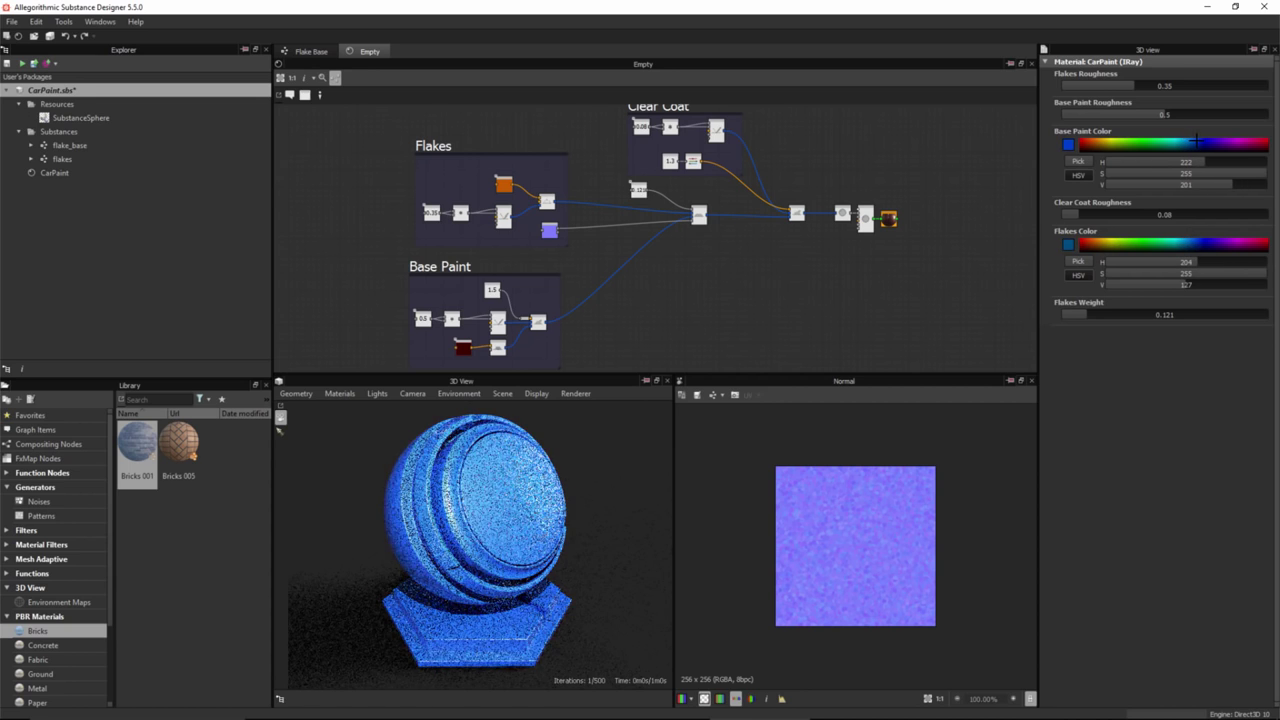
pyautogui.click(1180, 240)
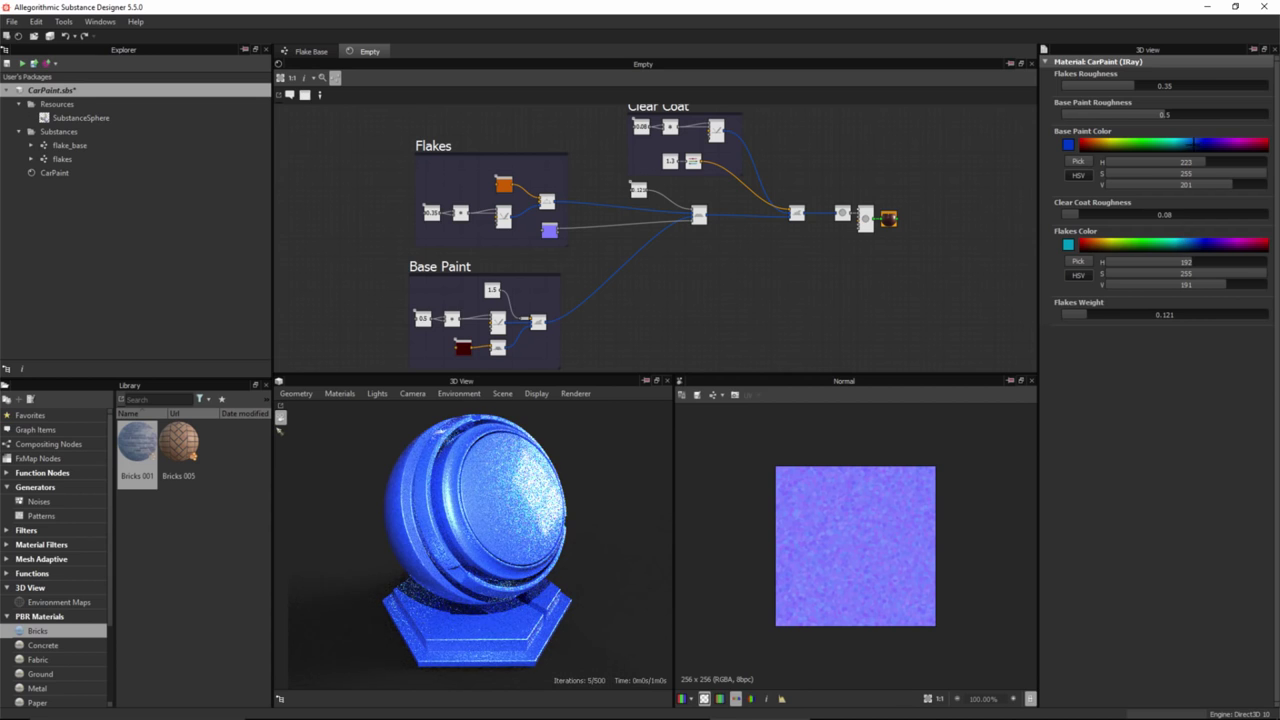
pyautogui.click(1206, 185)
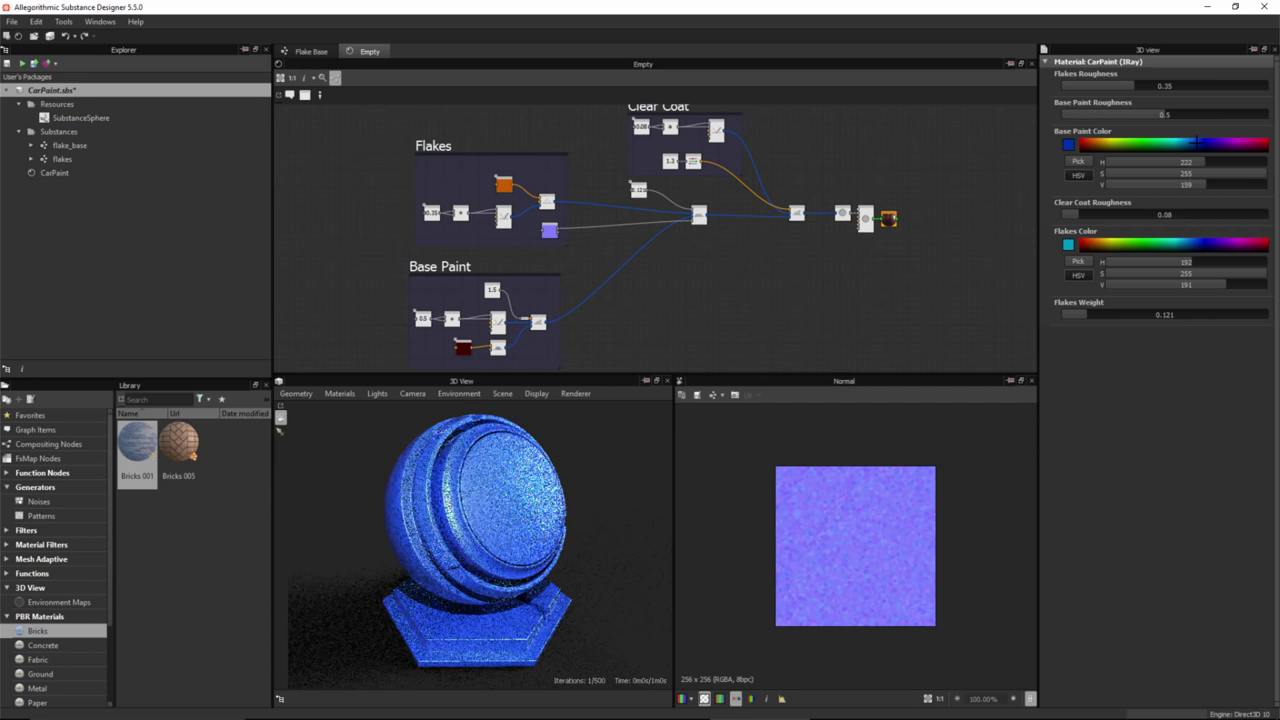
pyautogui.click(1177, 242)
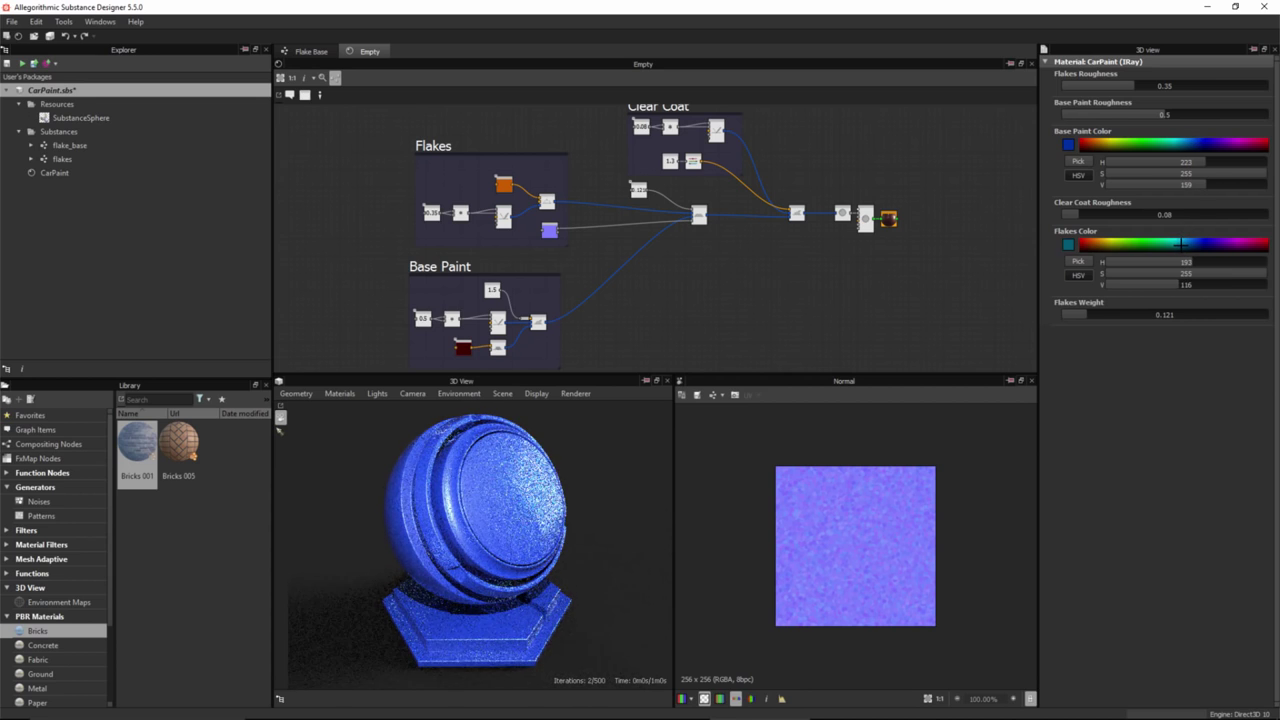
# - Switch the 3D view geometry to a sphere and apply the CarPaint MDL definition to its Default material
pyautogui.click(297, 393)
pyautogui.click(308, 436)
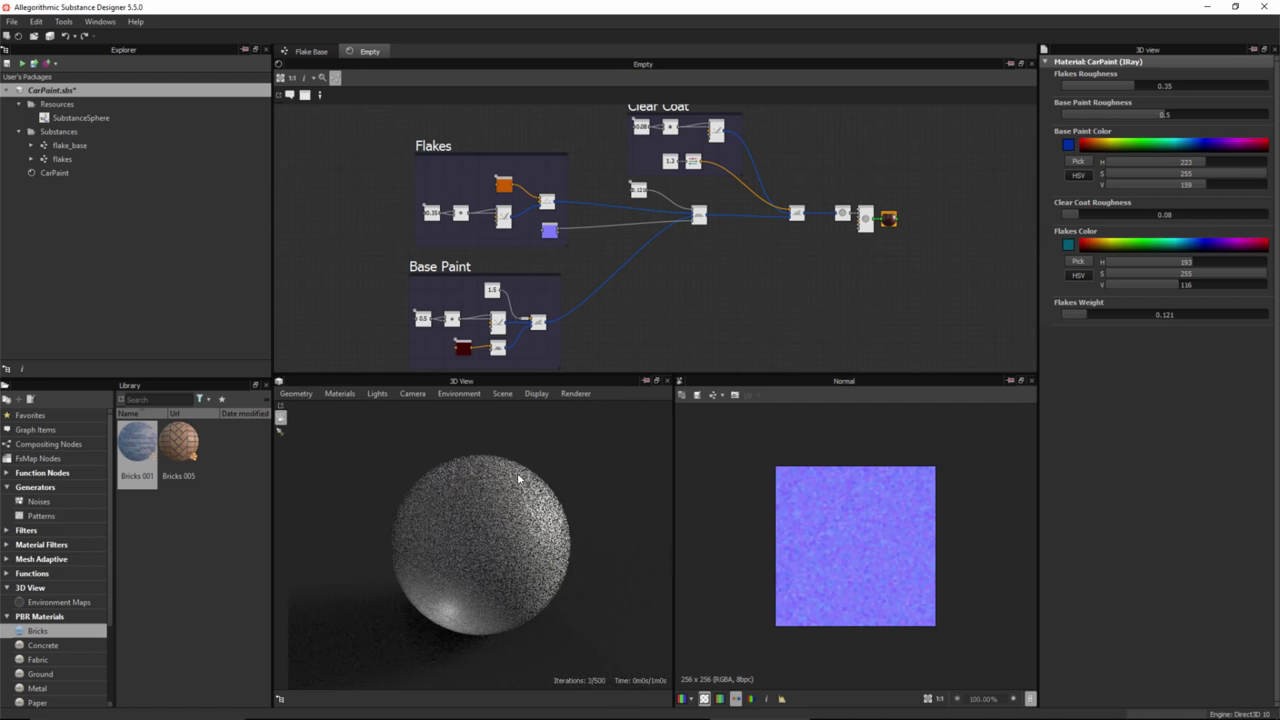
pyautogui.click(339, 393)
pyautogui.moveTo(349, 409)
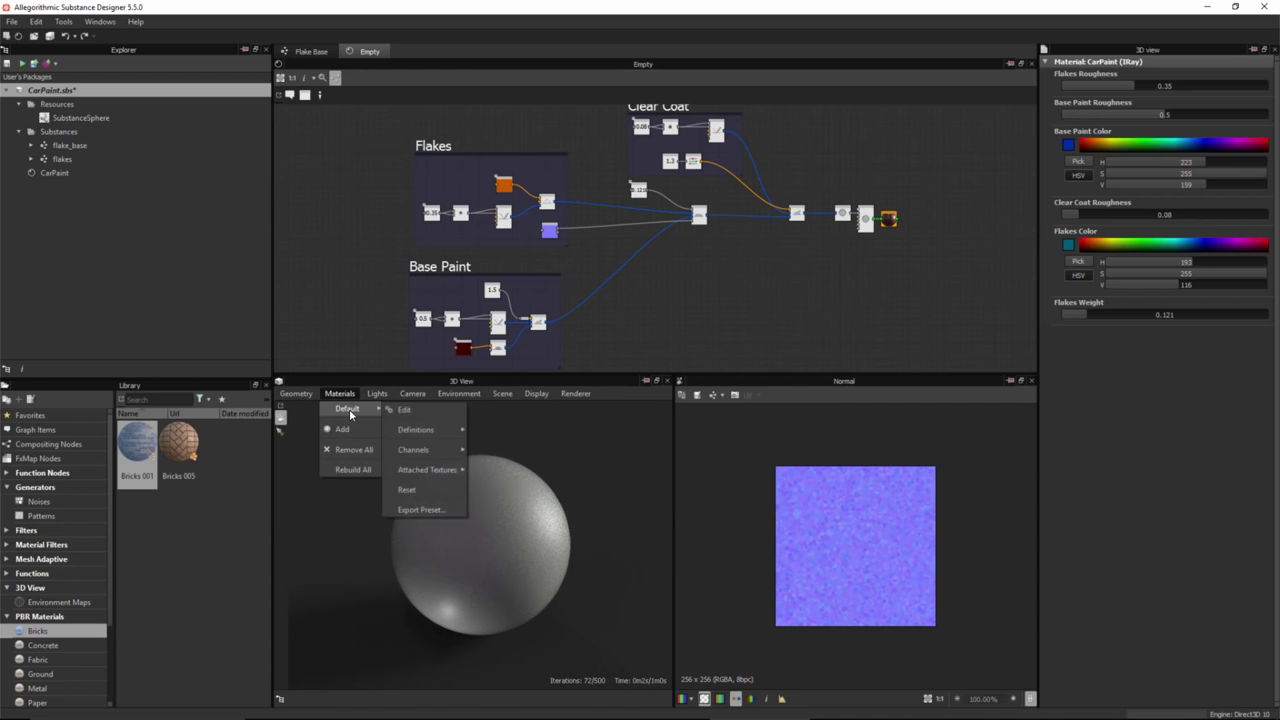
pyautogui.moveTo(405, 432)
pyautogui.moveTo(489, 430)
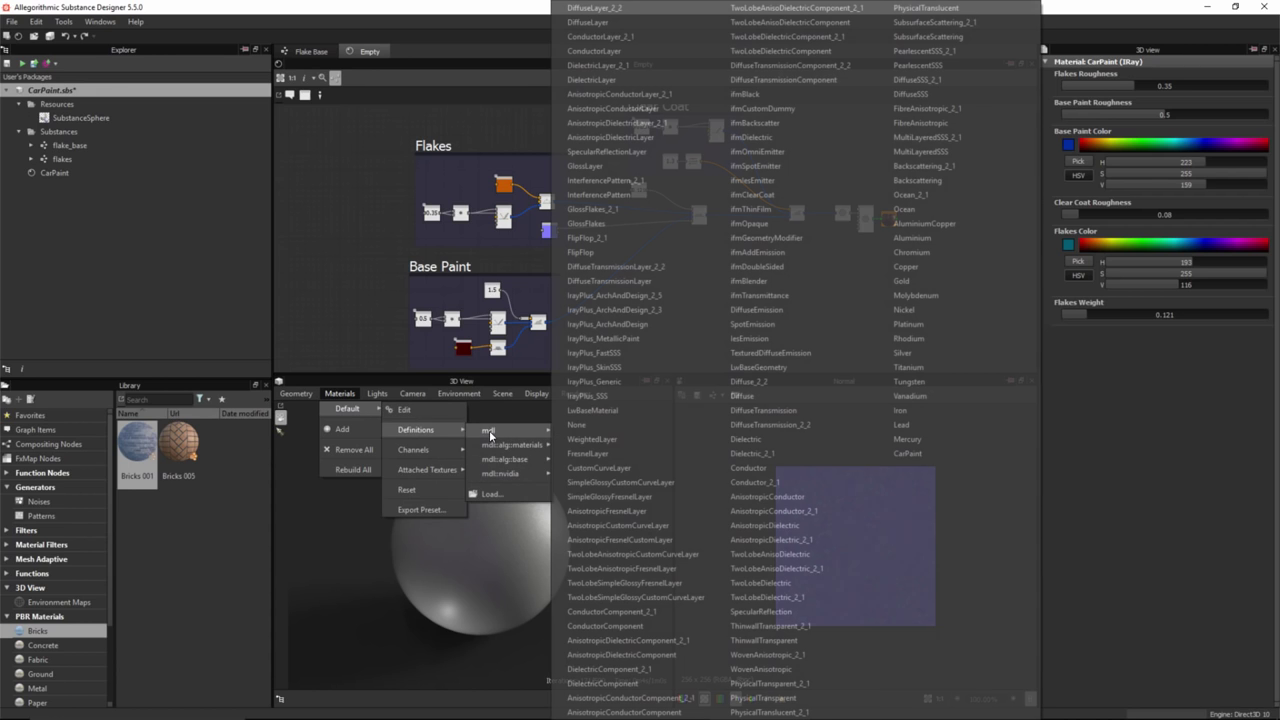
pyautogui.click(910, 454)
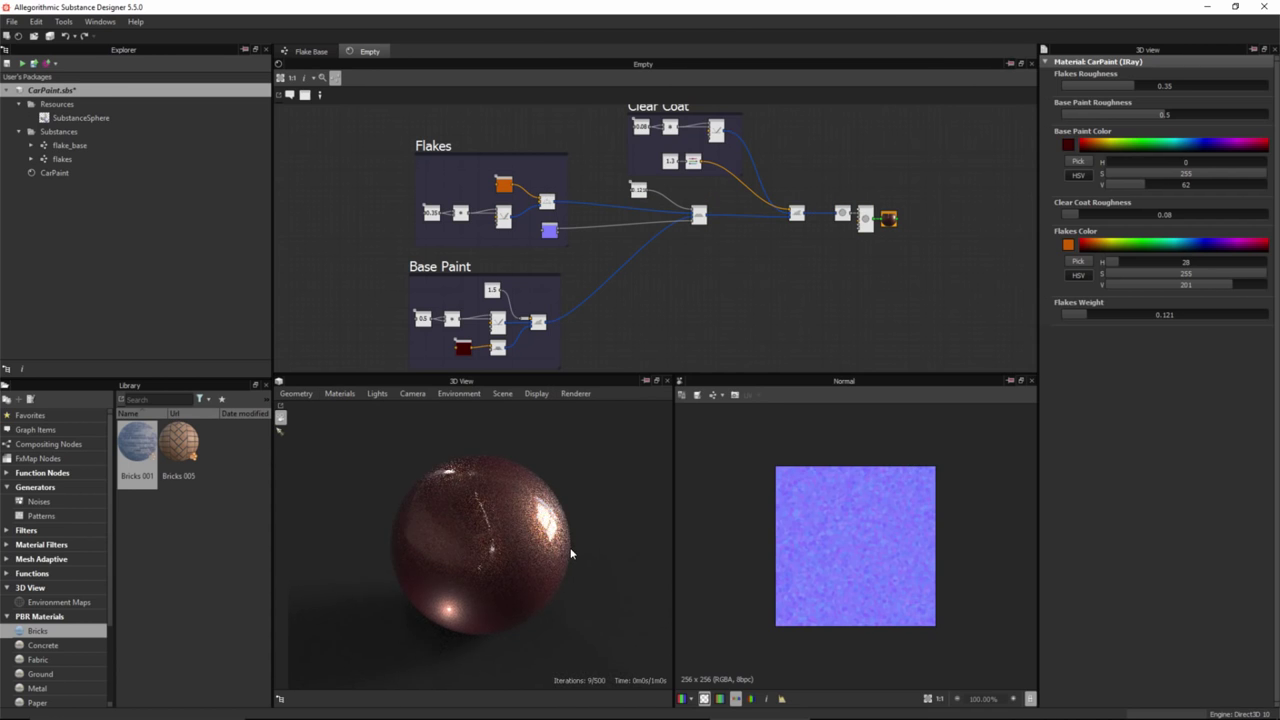
# - Set the sphere's Base Paint Color to a dark blue with hue 223 and its Flakes Color to a teal with hue 193
pyautogui.scroll(2, 548, 557)
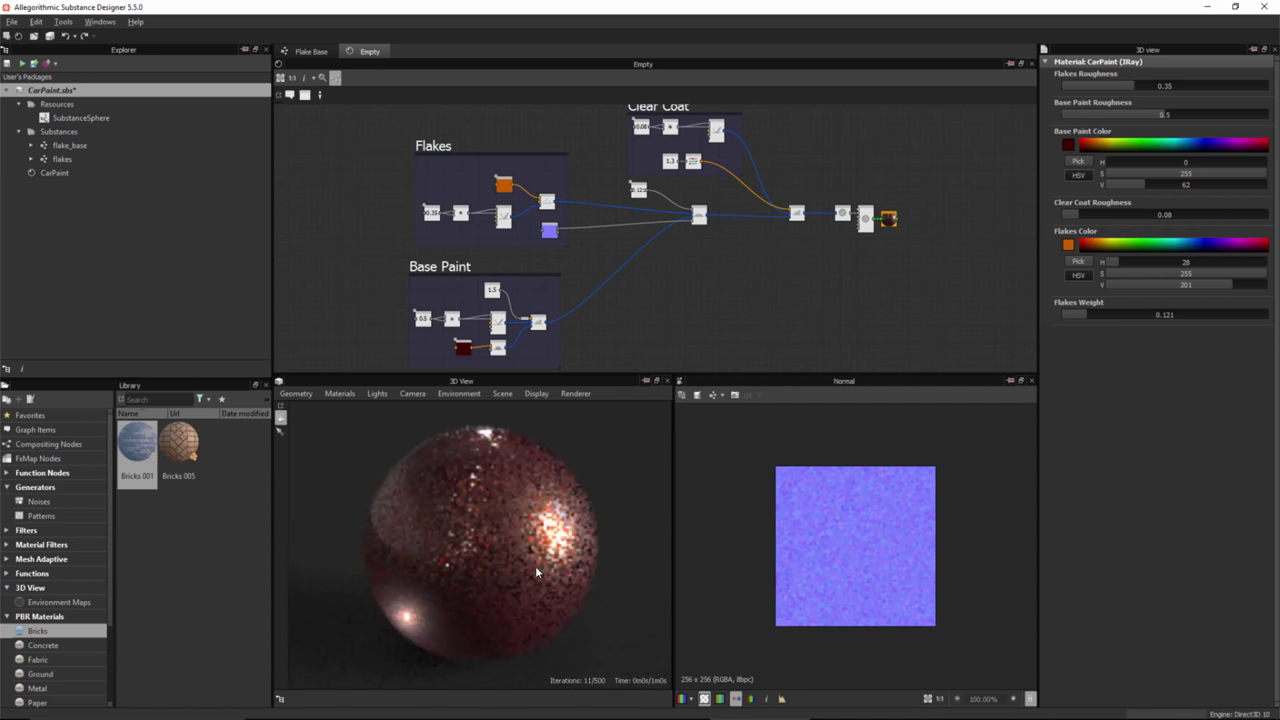
pyautogui.scroll(1, 535, 565)
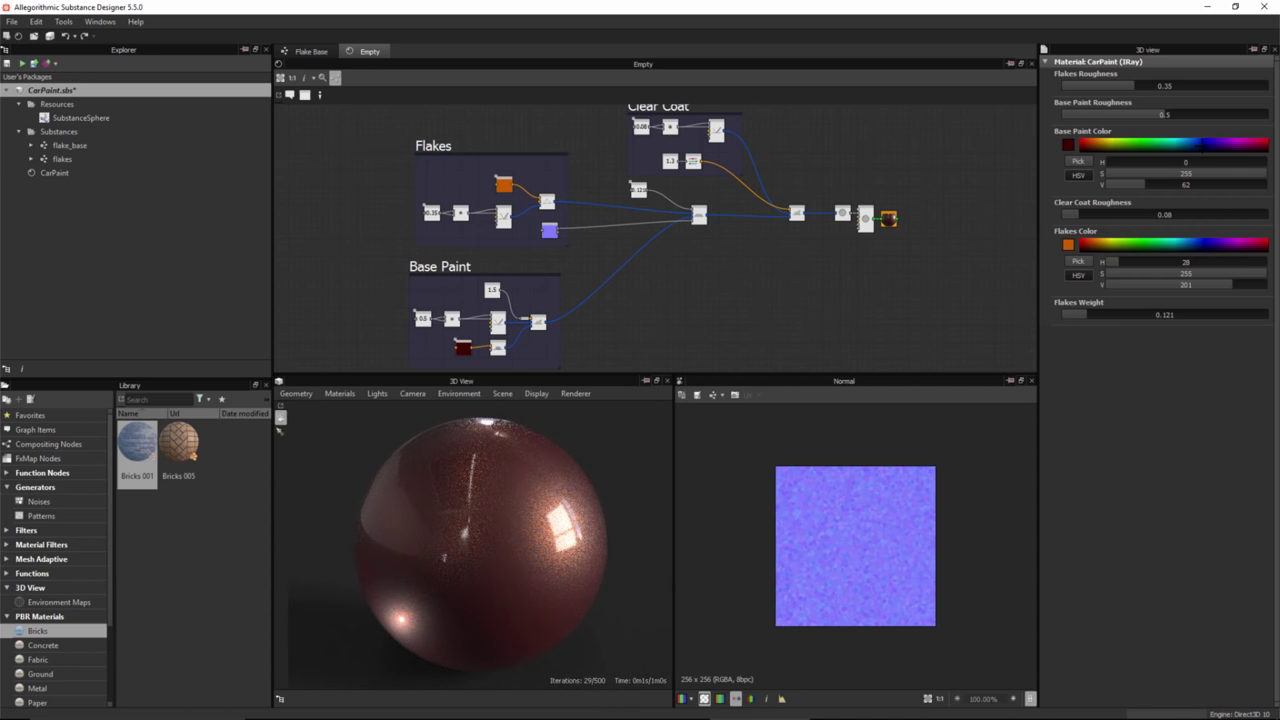
pyautogui.click(1202, 145)
pyautogui.click(1192, 145)
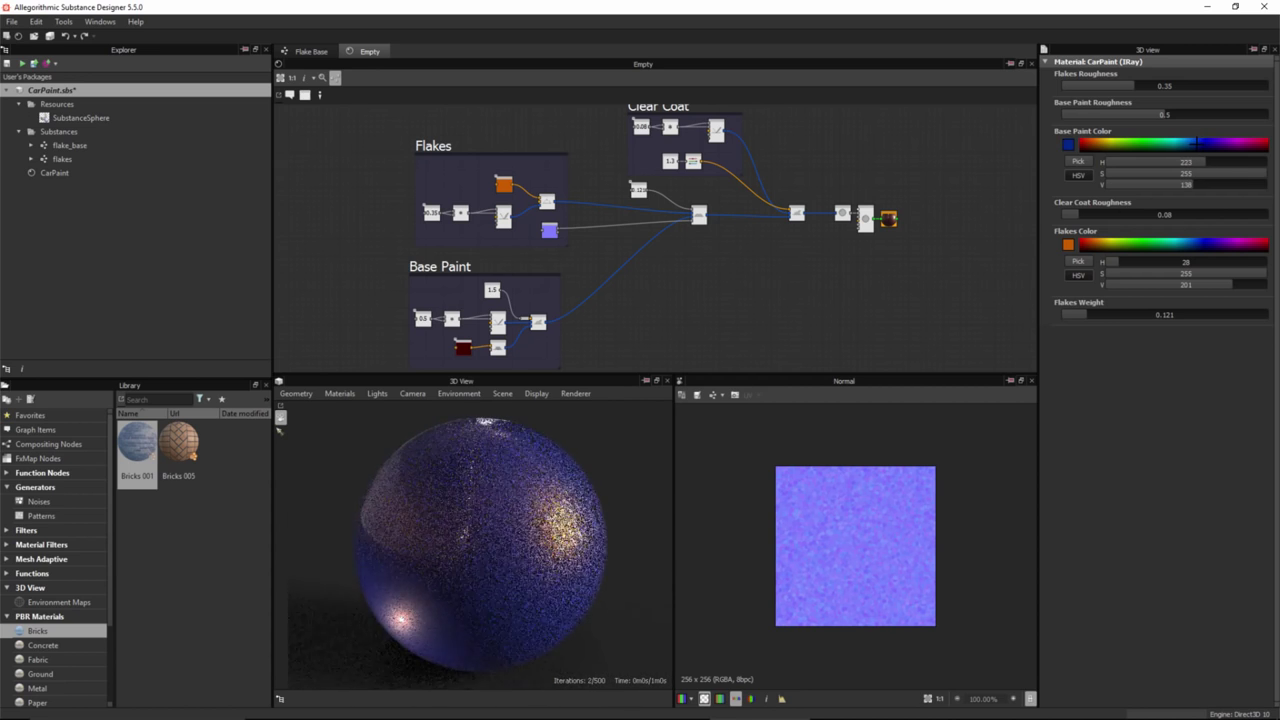
pyautogui.click(1185, 243)
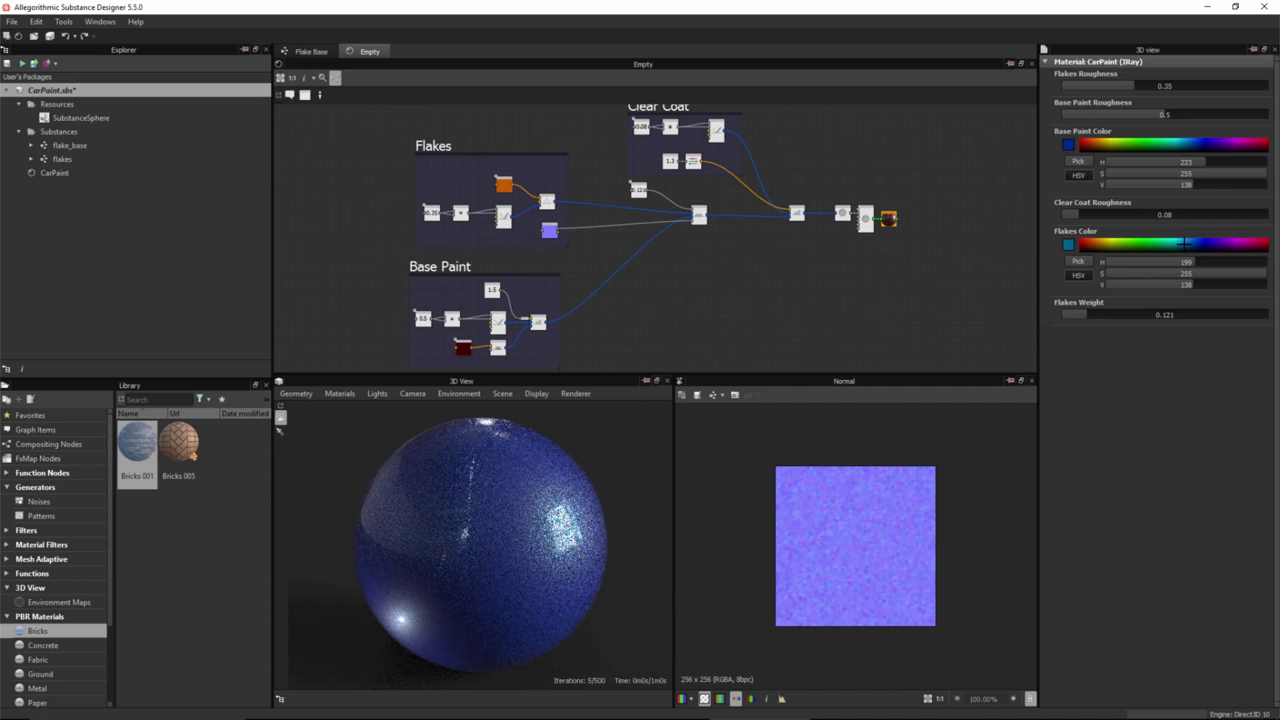
pyautogui.click(1181, 243)
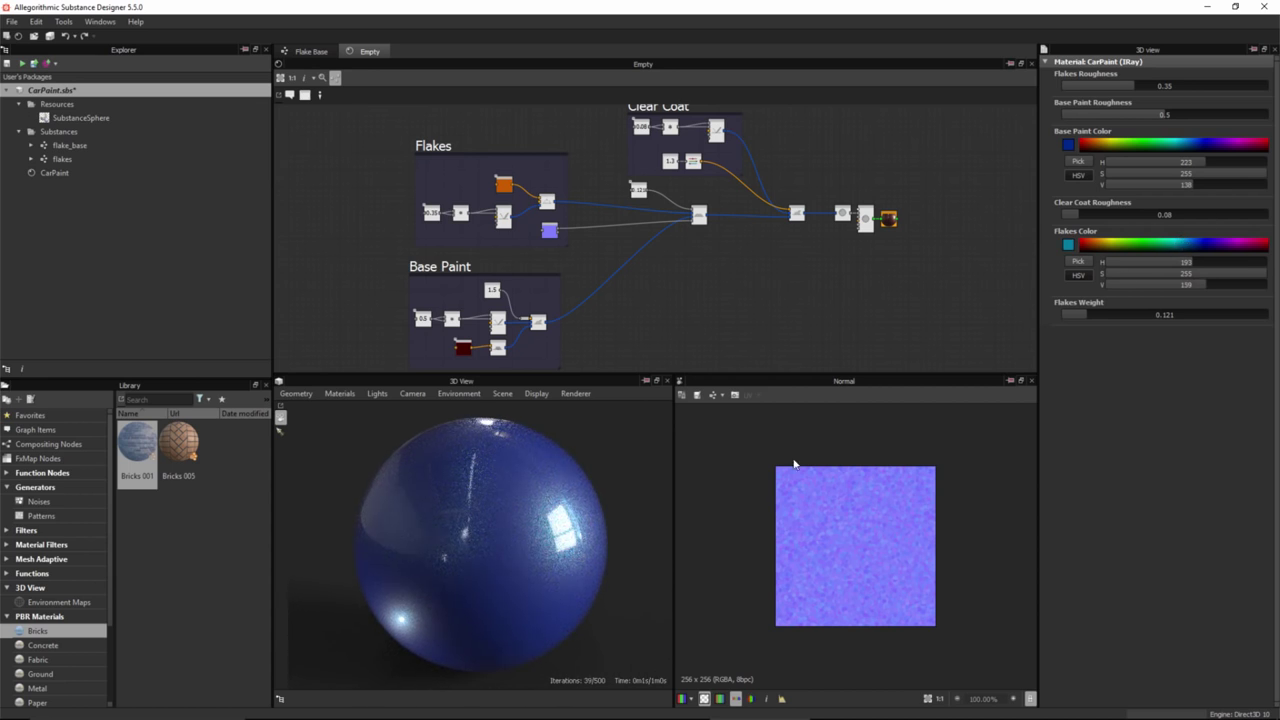
pyautogui.scroll(2, 586, 517)
pyautogui.moveTo(602, 548); pyautogui.dragTo(550, 514)
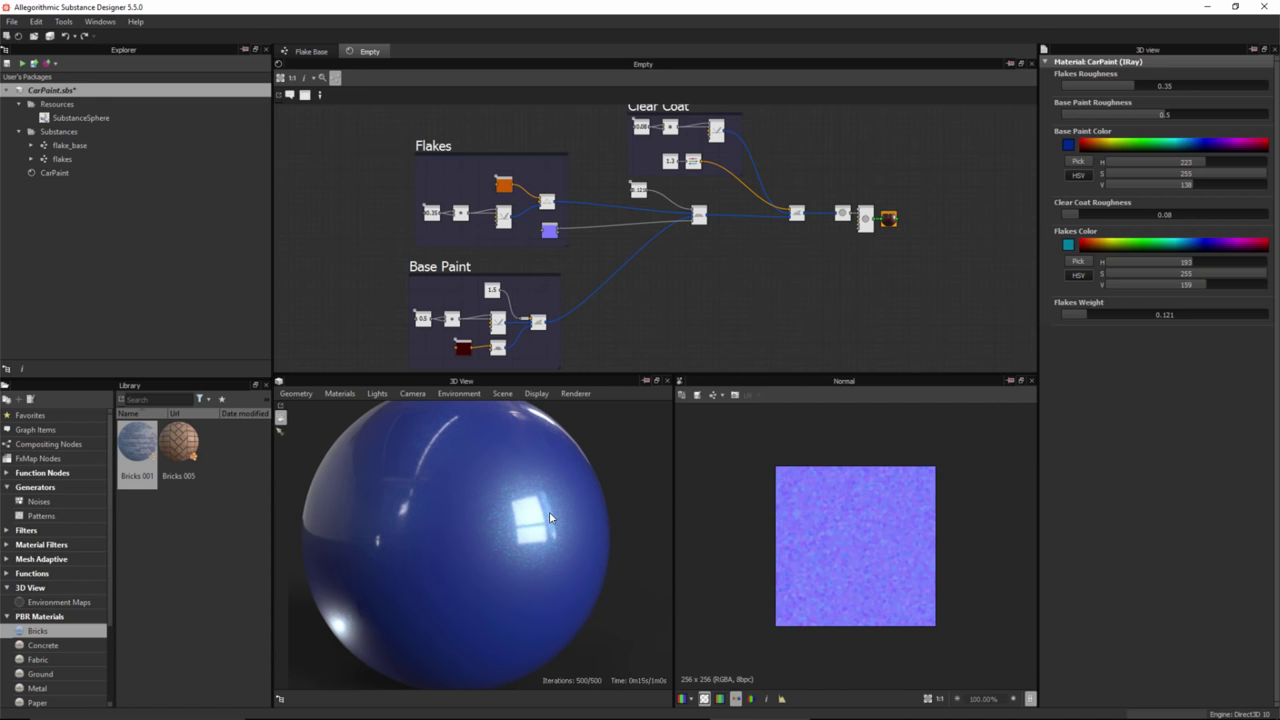
# - Show the MDL definitions available for the sphere's Default material
pyautogui.click(340, 393)
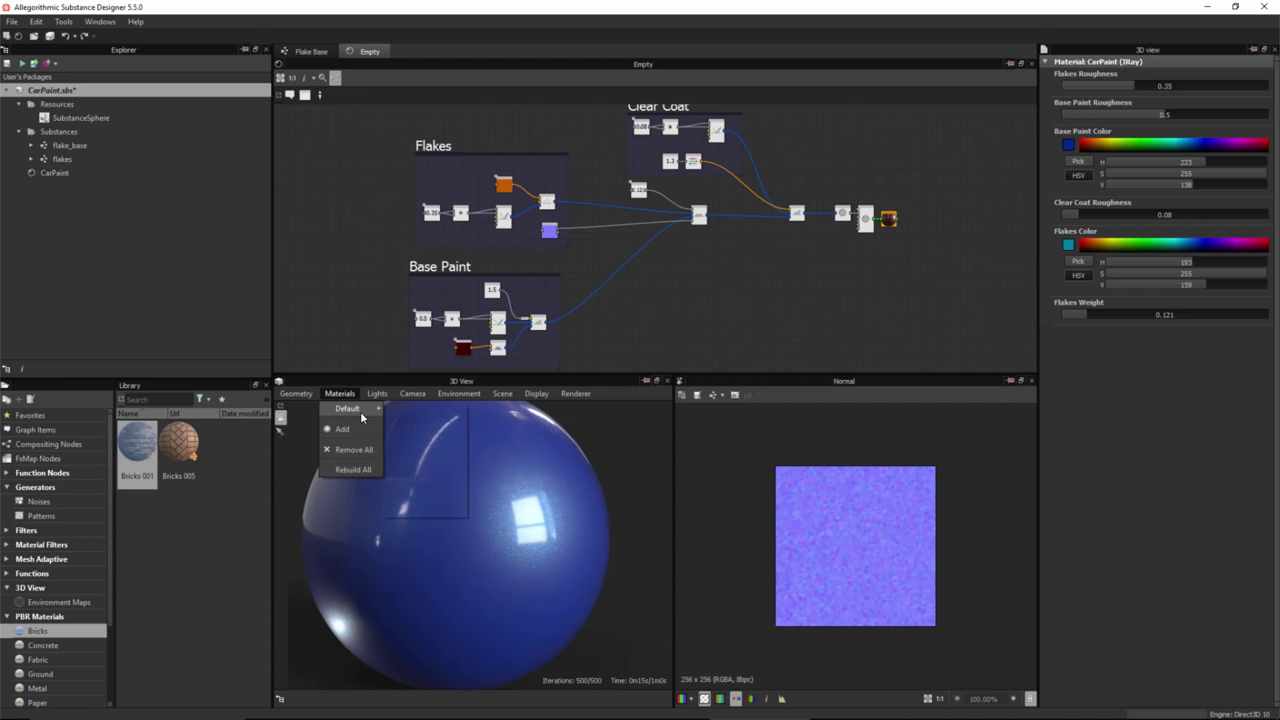
pyautogui.moveTo(360, 411)
pyautogui.moveTo(420, 428)
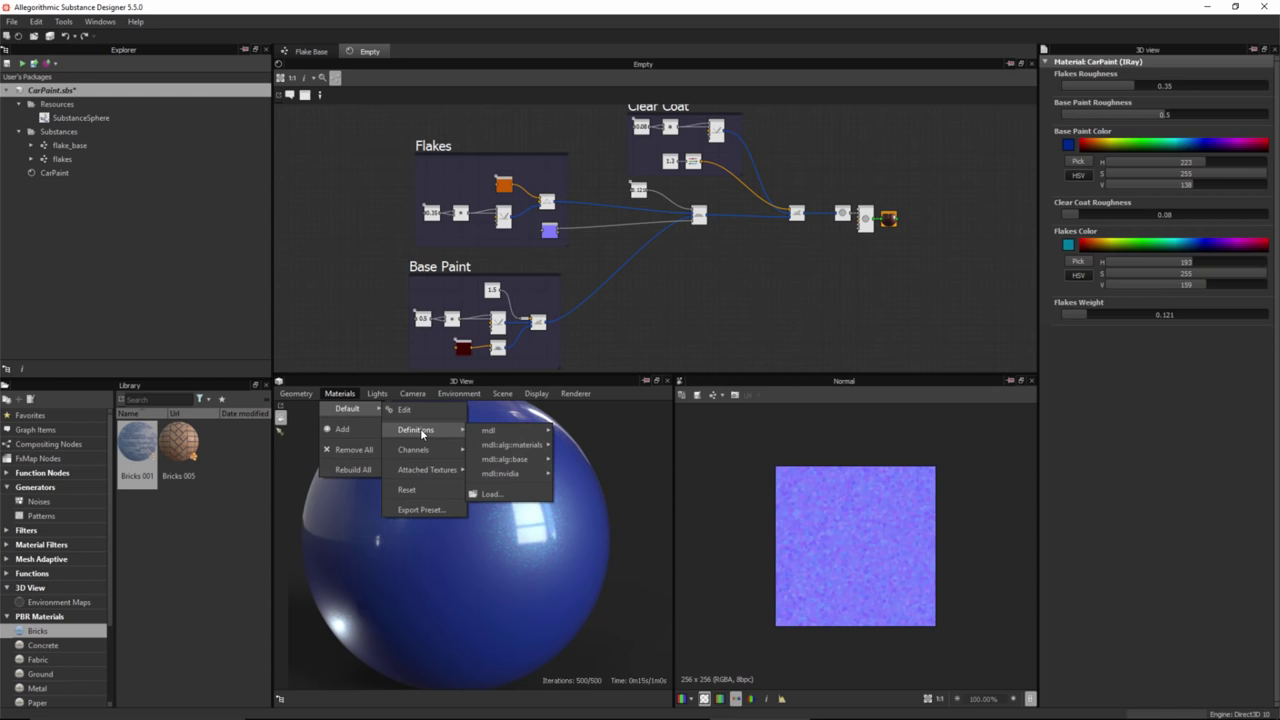